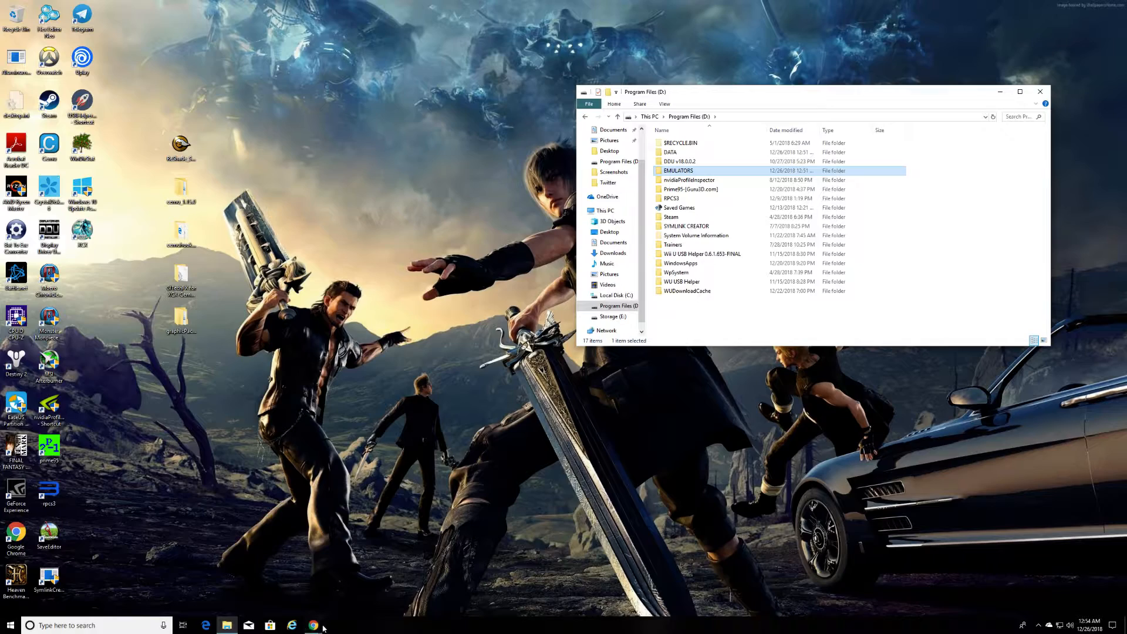
mouse_move(313, 627)
left_click(329, 598)
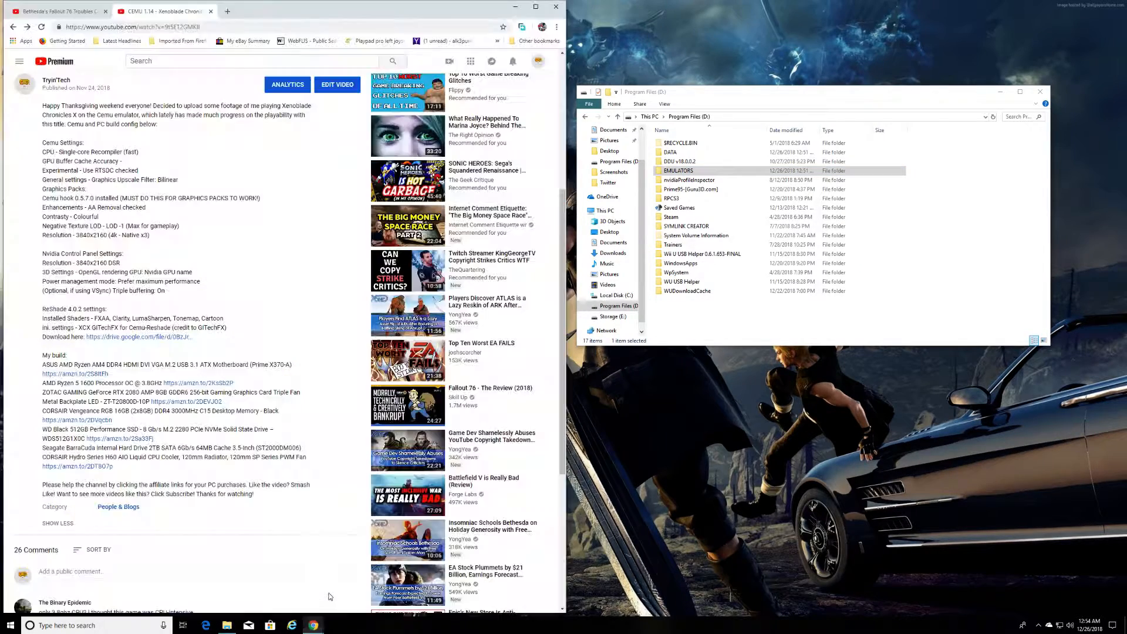
left_click(516, 7)
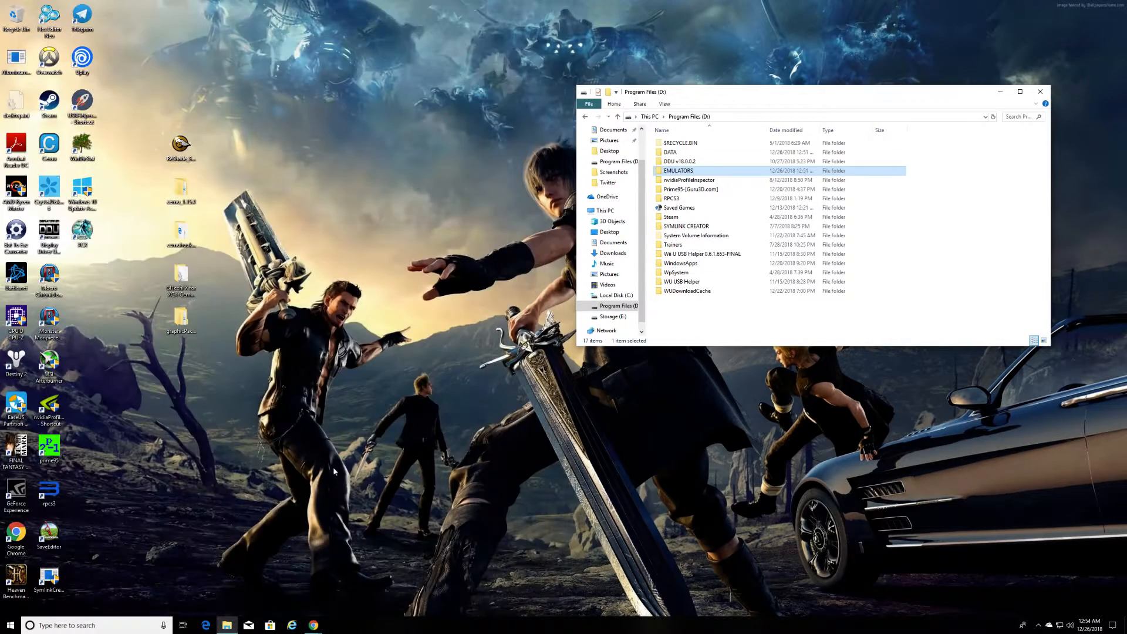
- Close the TweetDeck tab, bring up the latest-version download on the Cemu Emulator page, and select the cemu_1.15.0 folder on the desktop
mouse_move(314, 627)
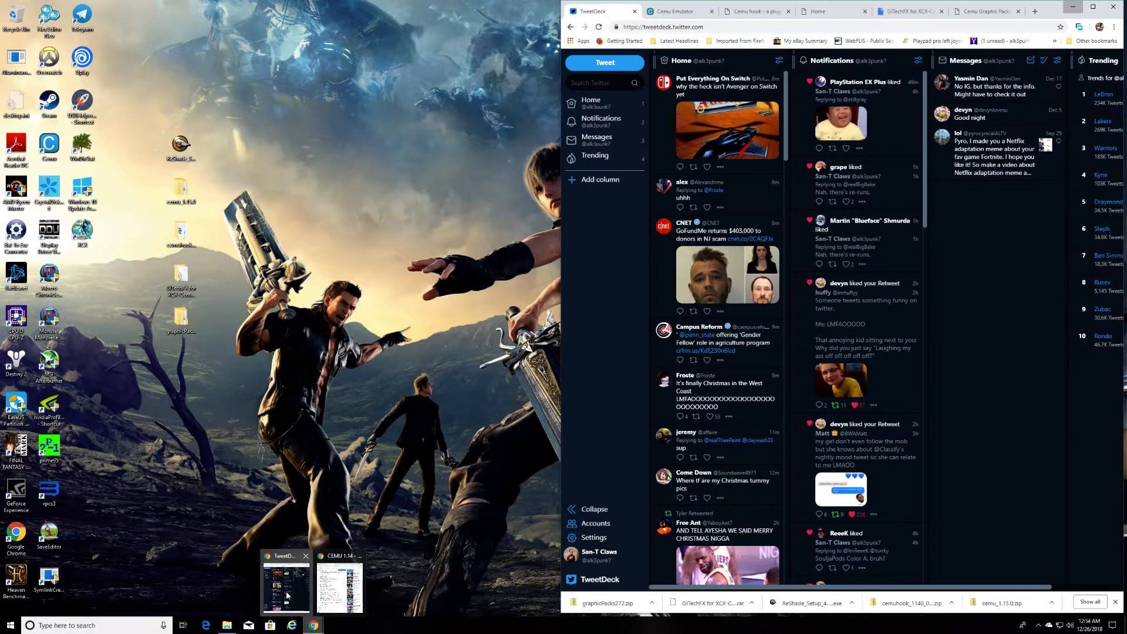
left_click(288, 596)
left_click(676, 10)
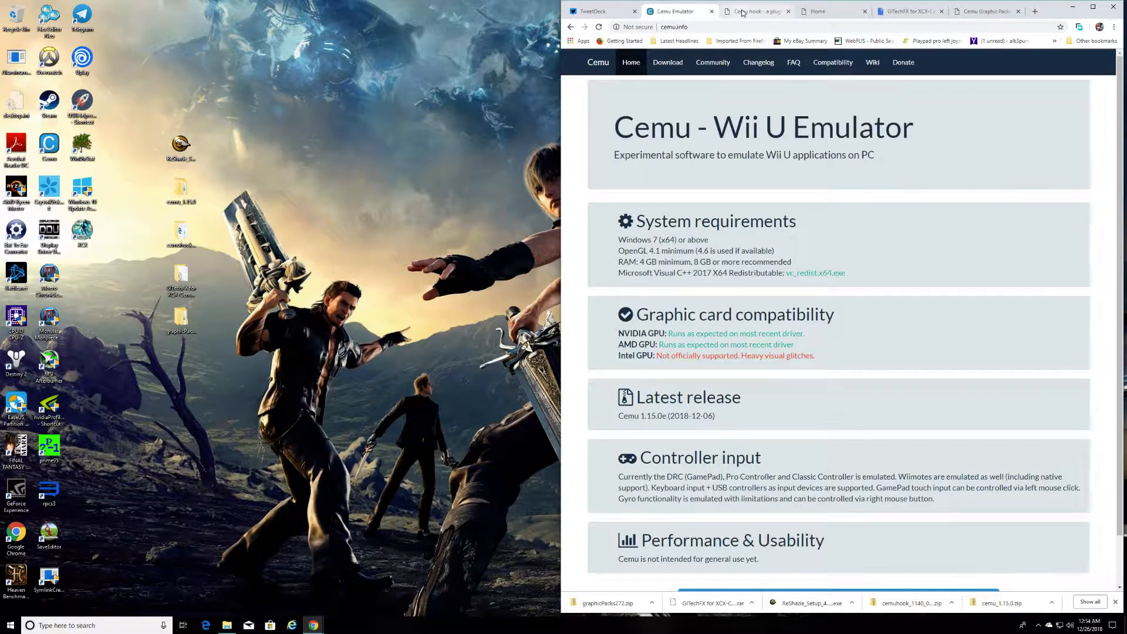
left_click(635, 11)
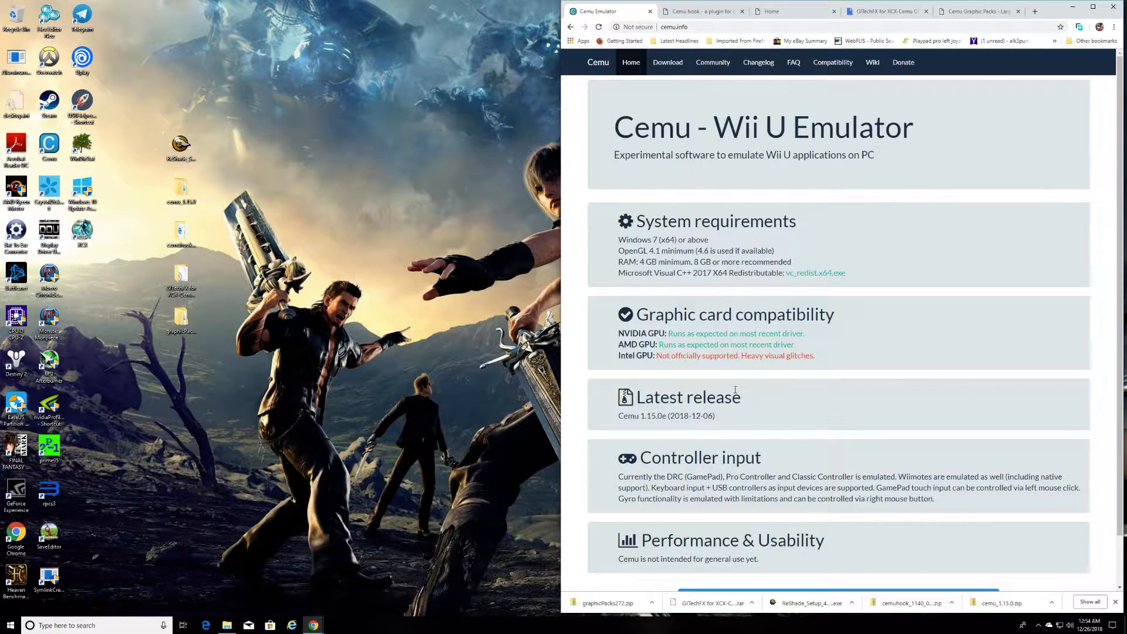
scroll(733, 388, "down", 1)
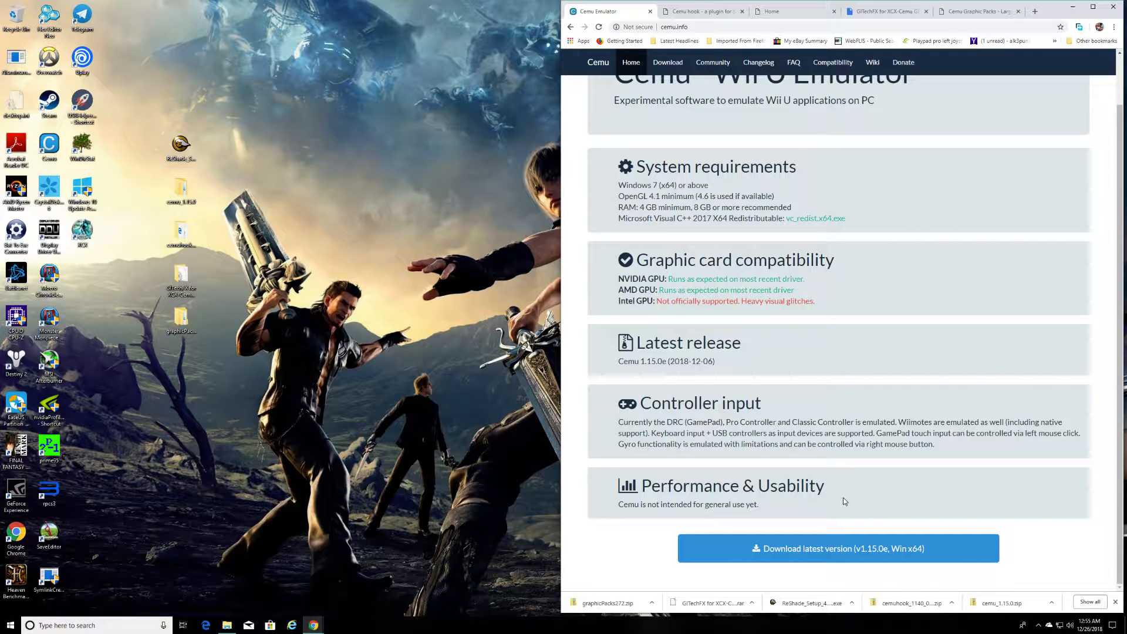
left_click(181, 188)
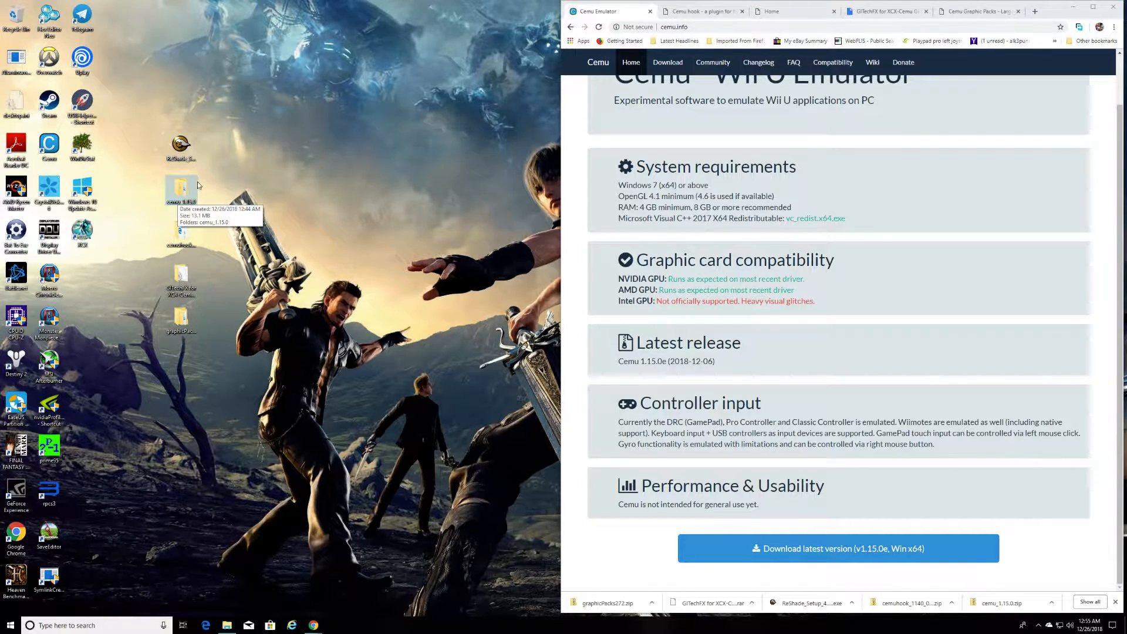
- Review the current versions on the Cemuhook downloads page alongside the extracted cemuhook folder on the desktop
left_click(181, 231)
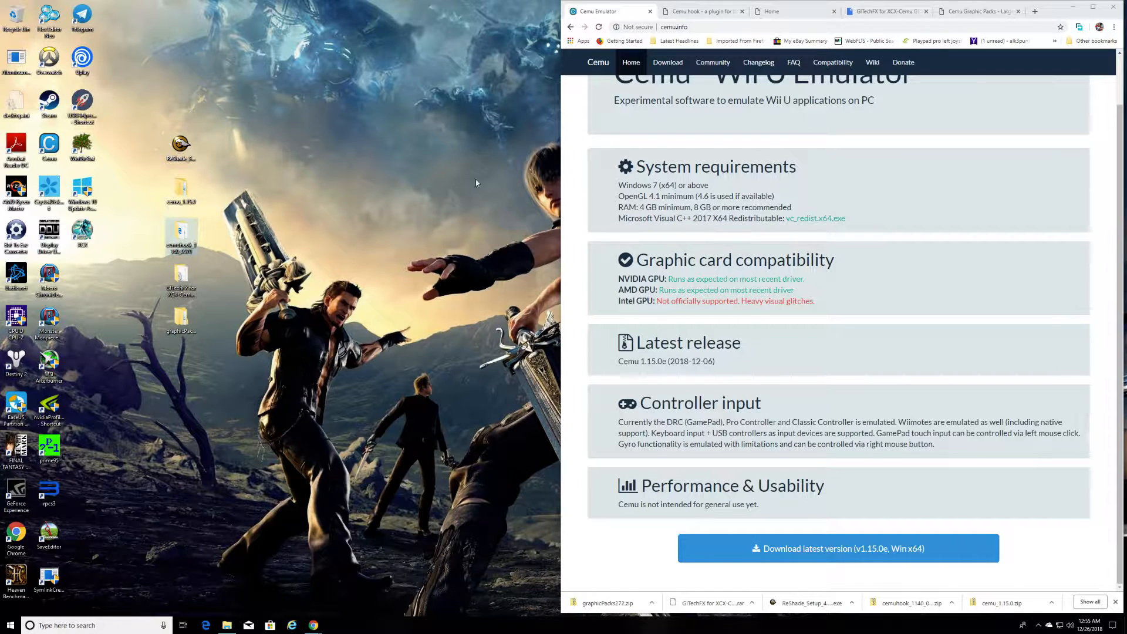
left_click(709, 17)
left_click(709, 16)
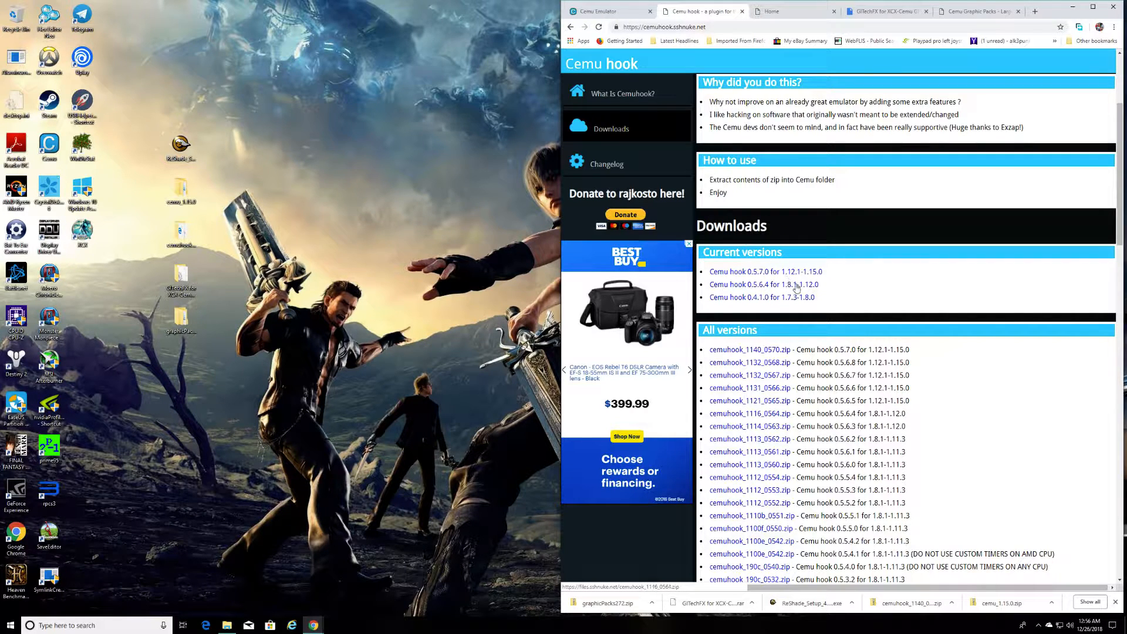
left_click(785, 13)
left_click(705, 11)
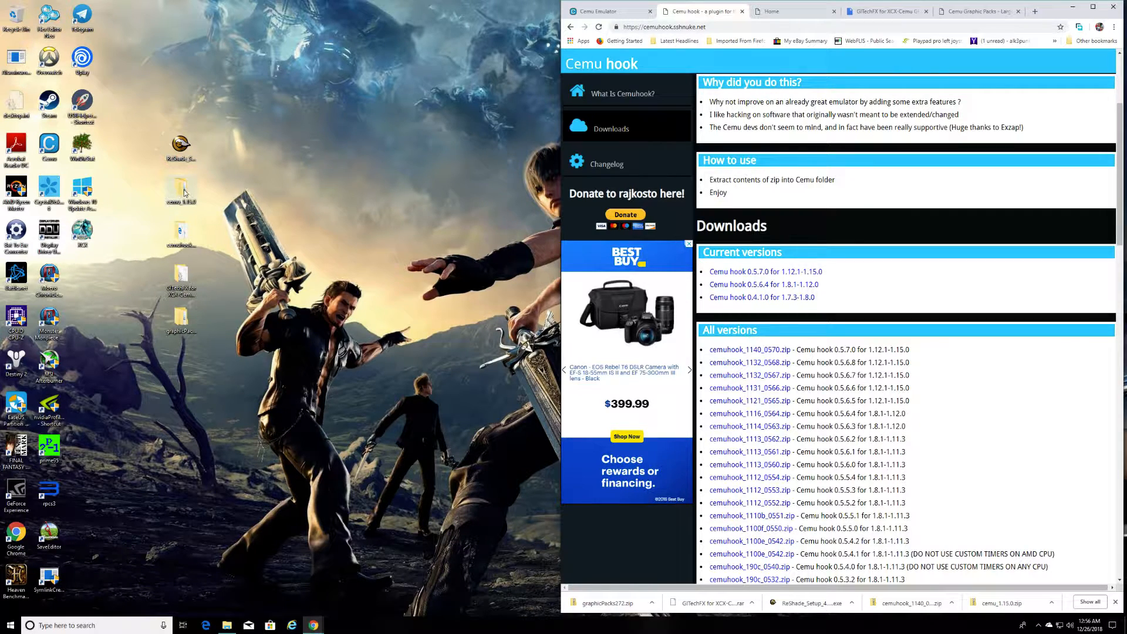
left_click(182, 235)
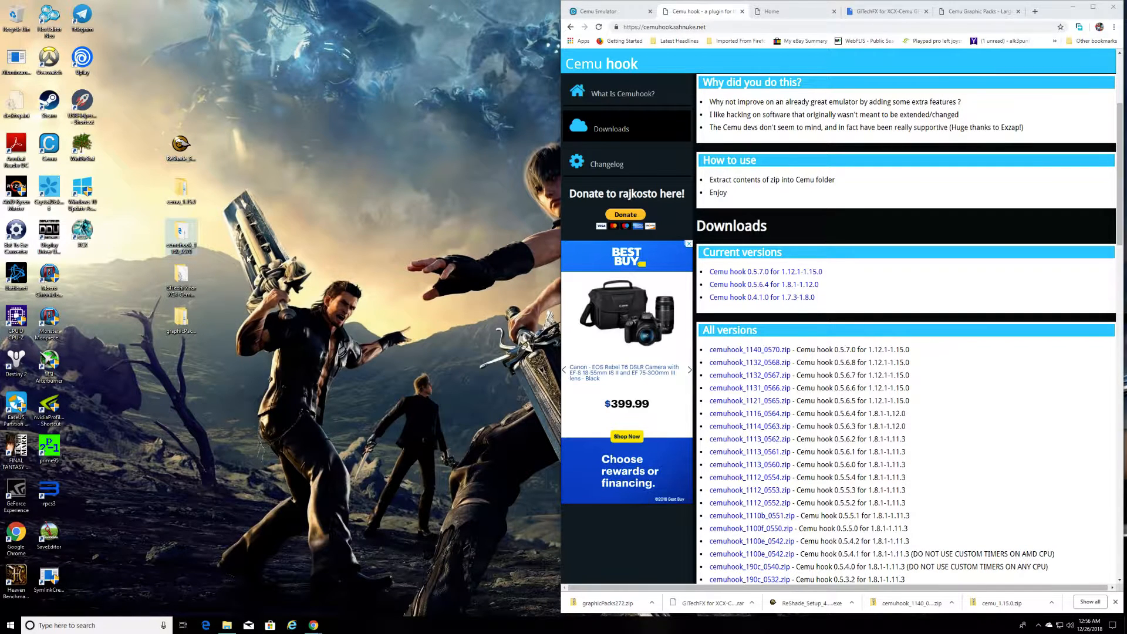
- Put the Cemu Graphic Packs tab before the GlTechFX tab, and arrange the desktop so the graphicPacks272 folder sits above the GlTechFX folder
left_click(189, 274)
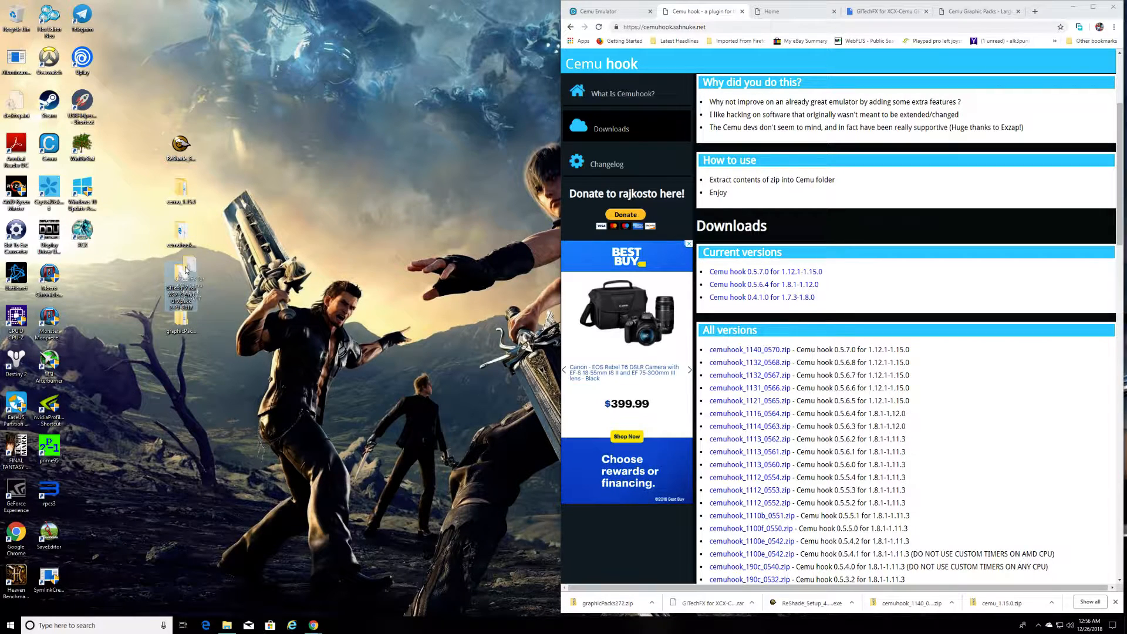
left_click(177, 328)
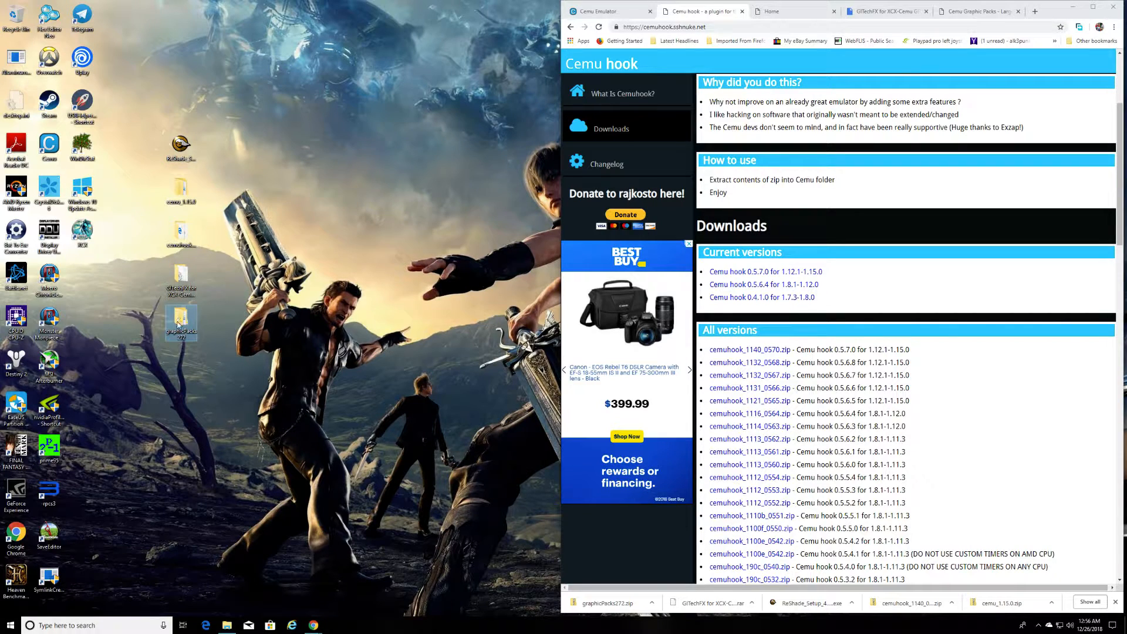
left_click_drag(939, 11, 890, 18)
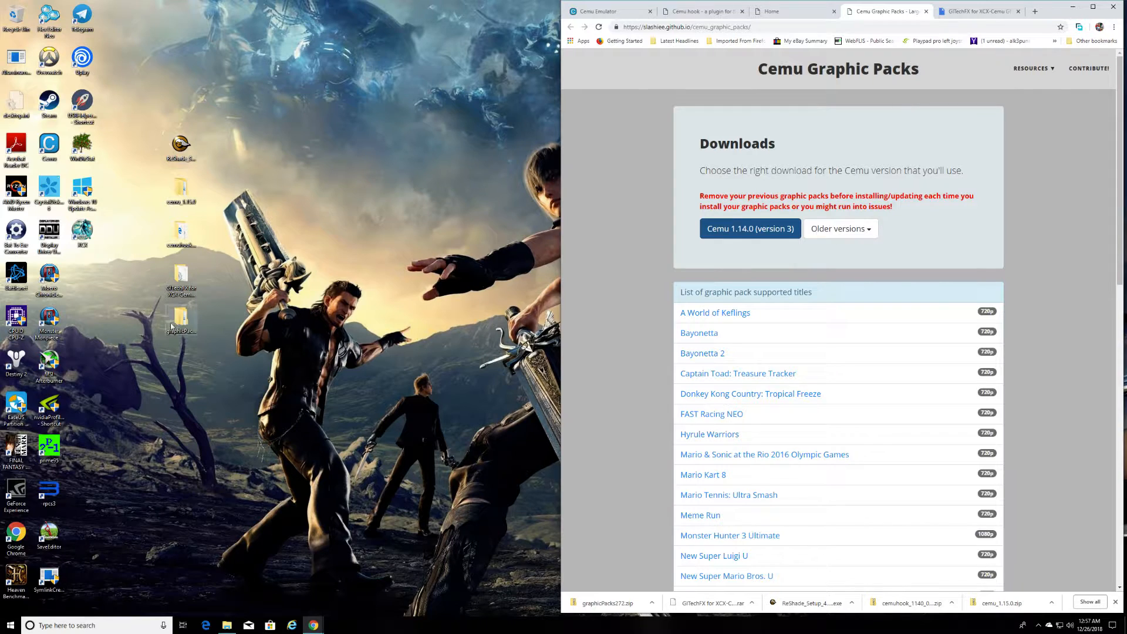
left_click_drag(188, 279, 184, 363)
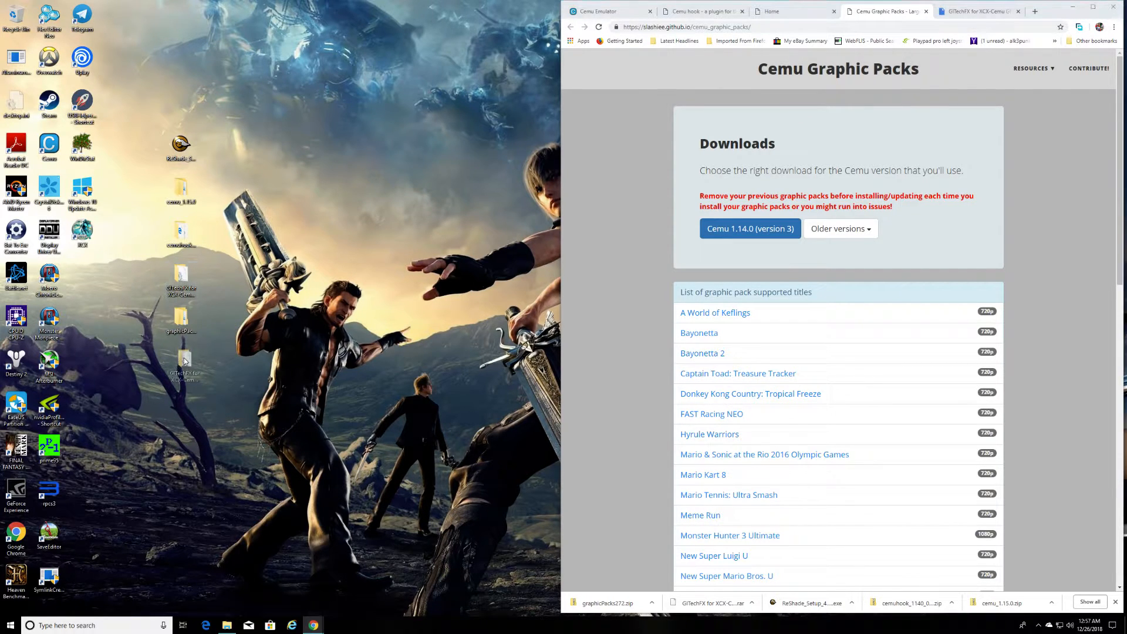
left_click_drag(184, 321, 183, 276)
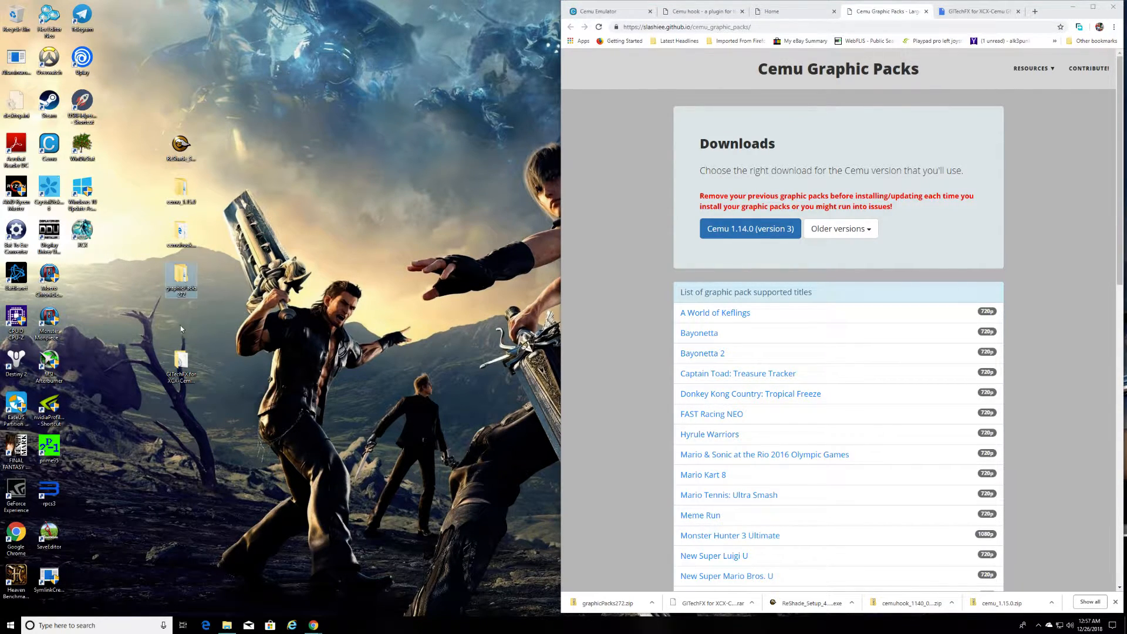
left_click_drag(182, 361, 179, 317)
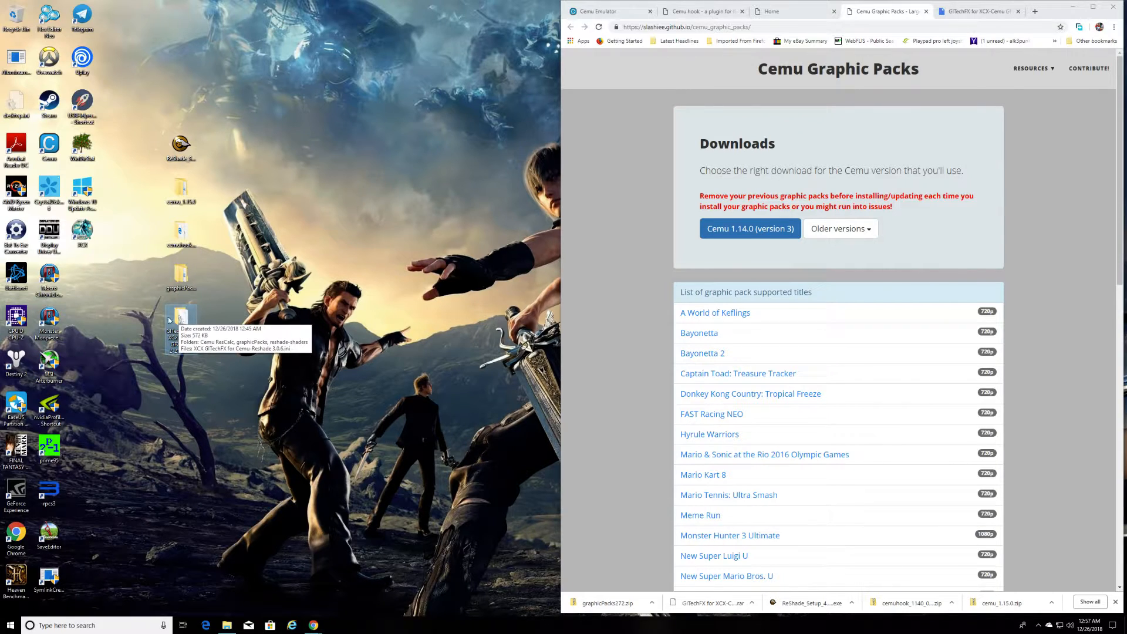
left_click(175, 271)
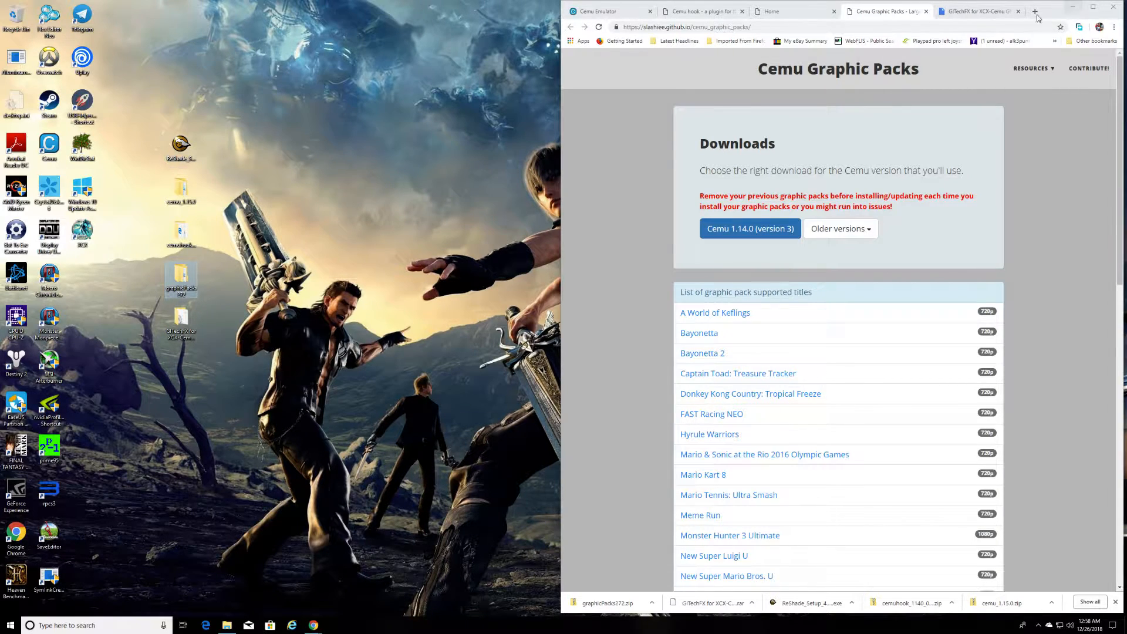
- Examine the GlTechFX for XCX-Cemu GFXpack 2-21-2017 download page and the contents of its extracted desktop folder
left_click(971, 13)
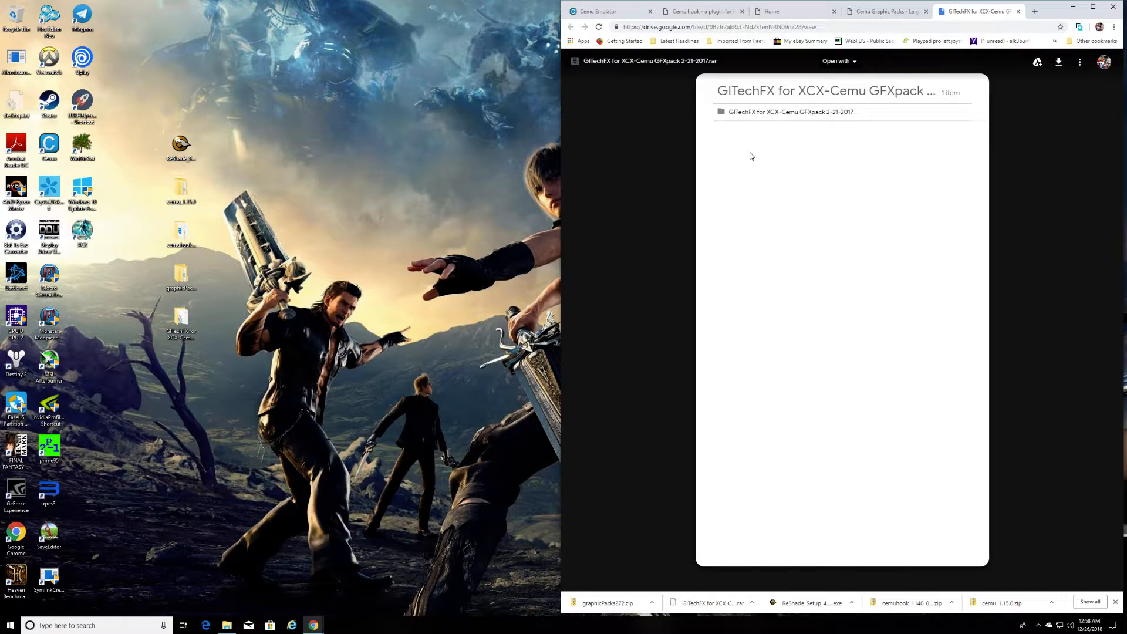
double_click(180, 323)
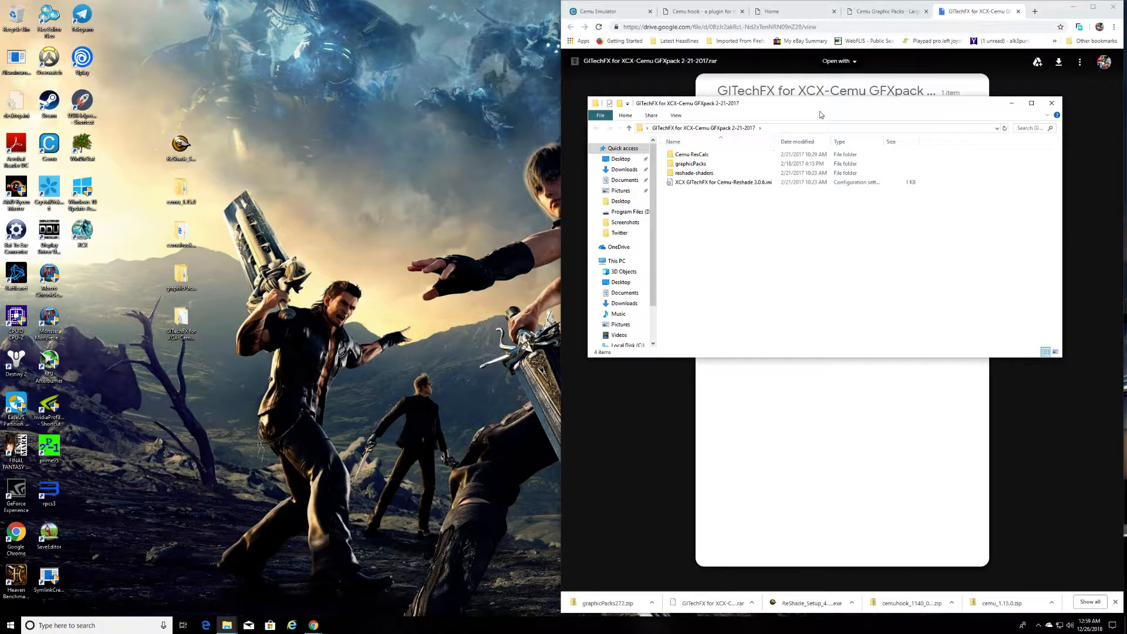
left_click_drag(822, 111, 302, 340)
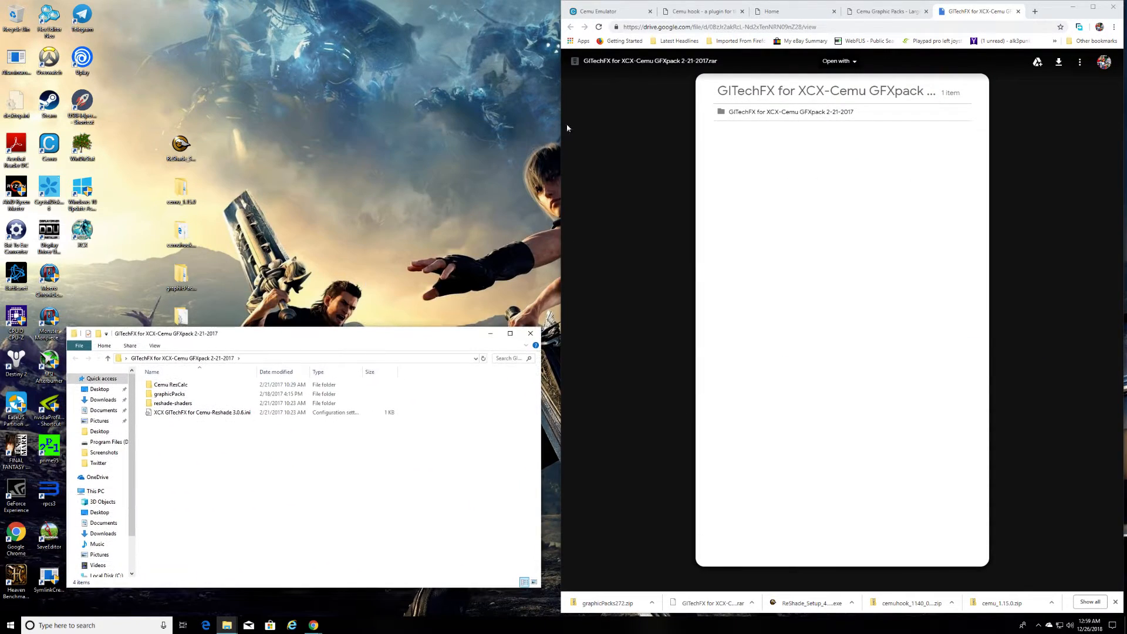
left_click(491, 334)
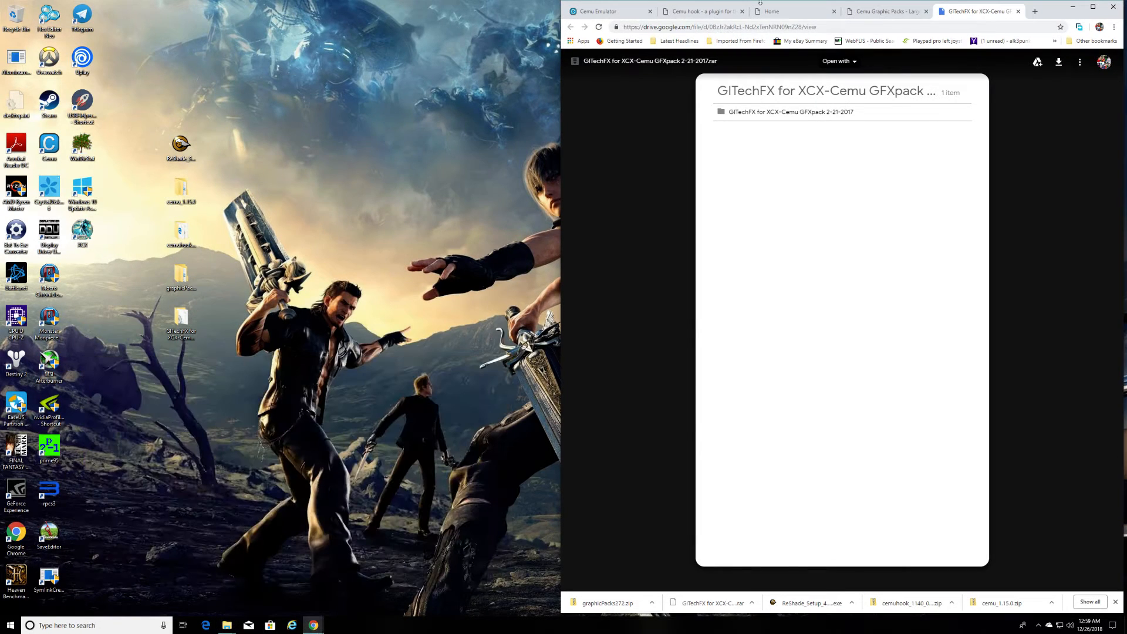
- Review the download section of the ReShade site and point out the ReShade setup file on the desktop
left_click(790, 15)
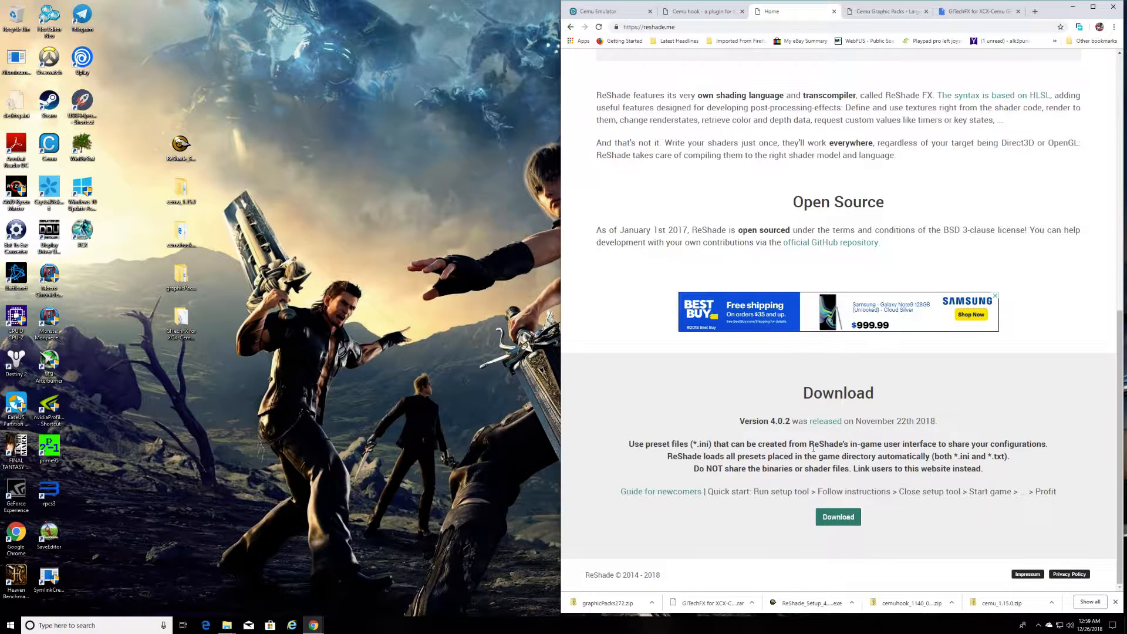
left_click(175, 150)
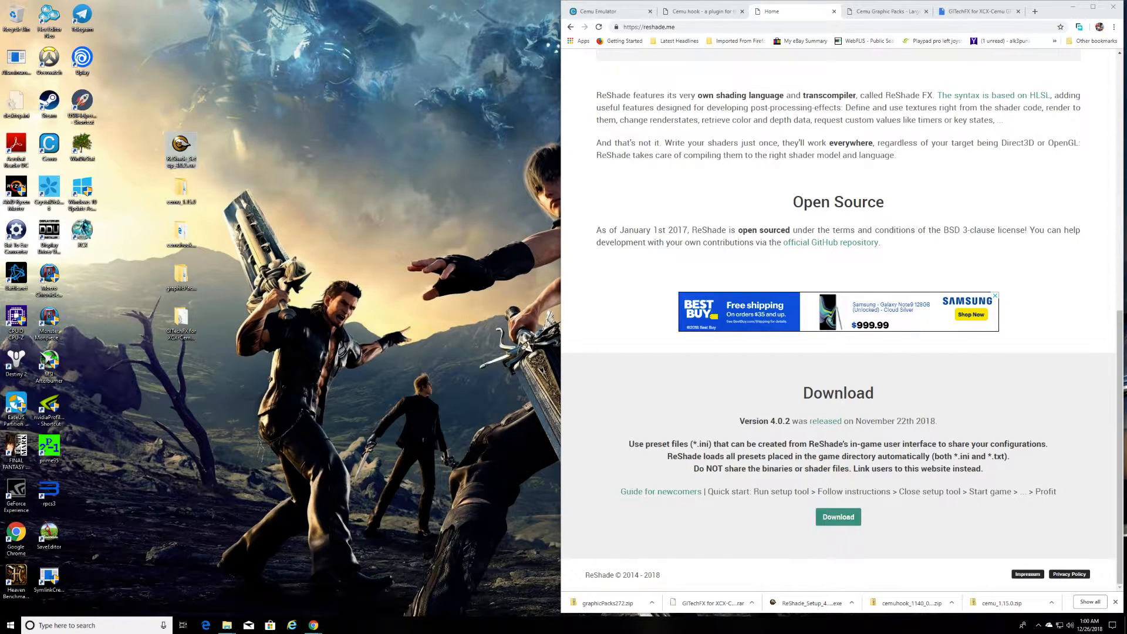
mouse_move(229, 627)
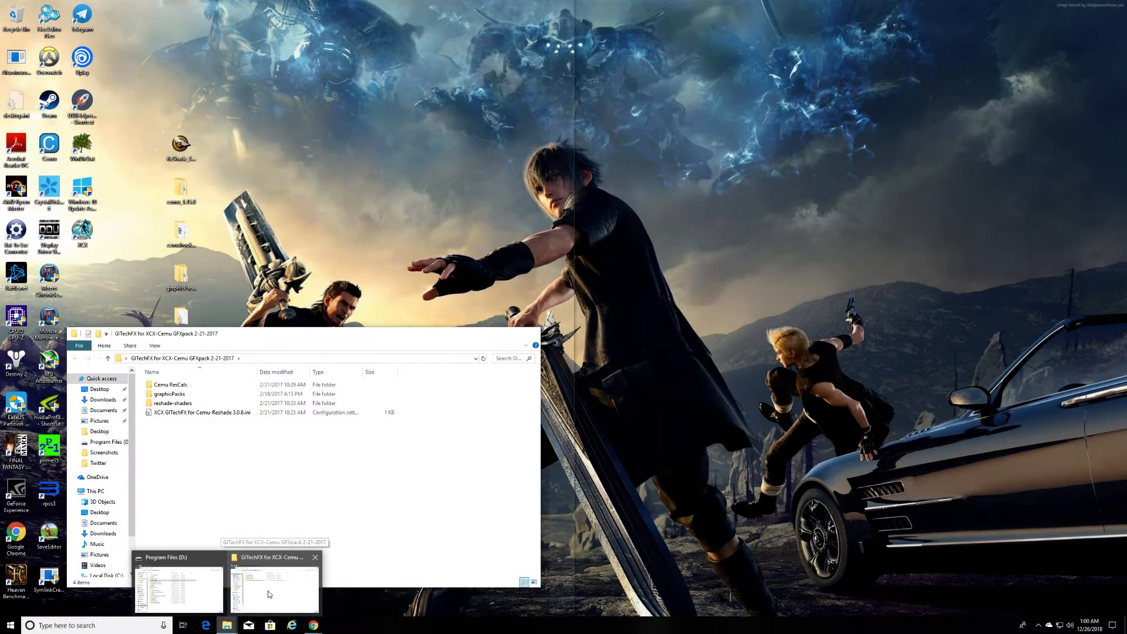
left_click(269, 595)
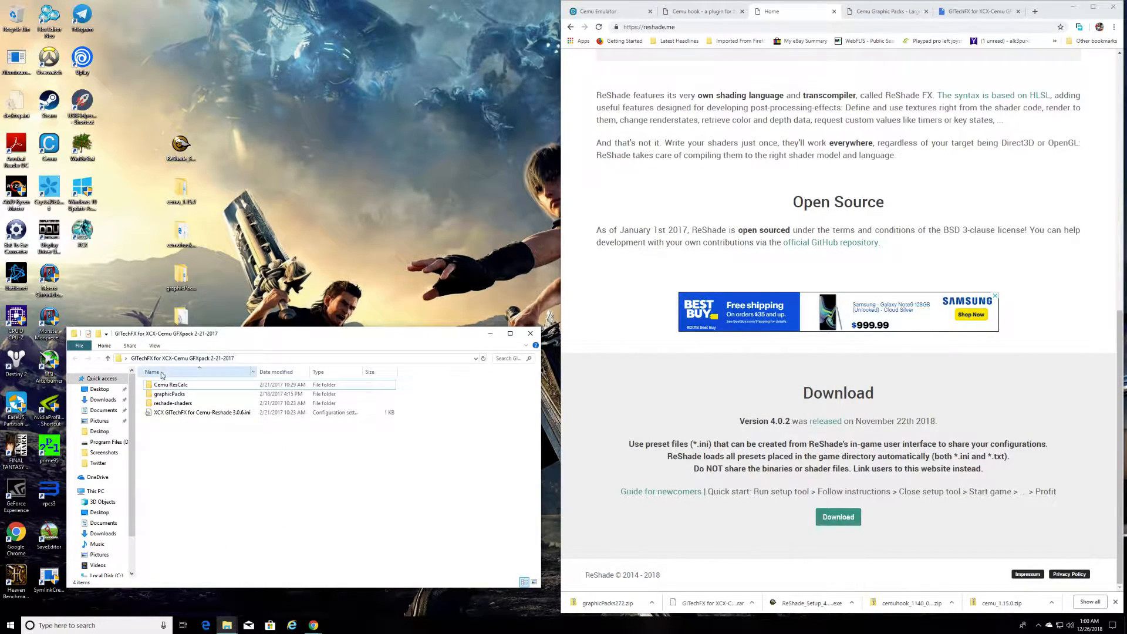
left_click(107, 359)
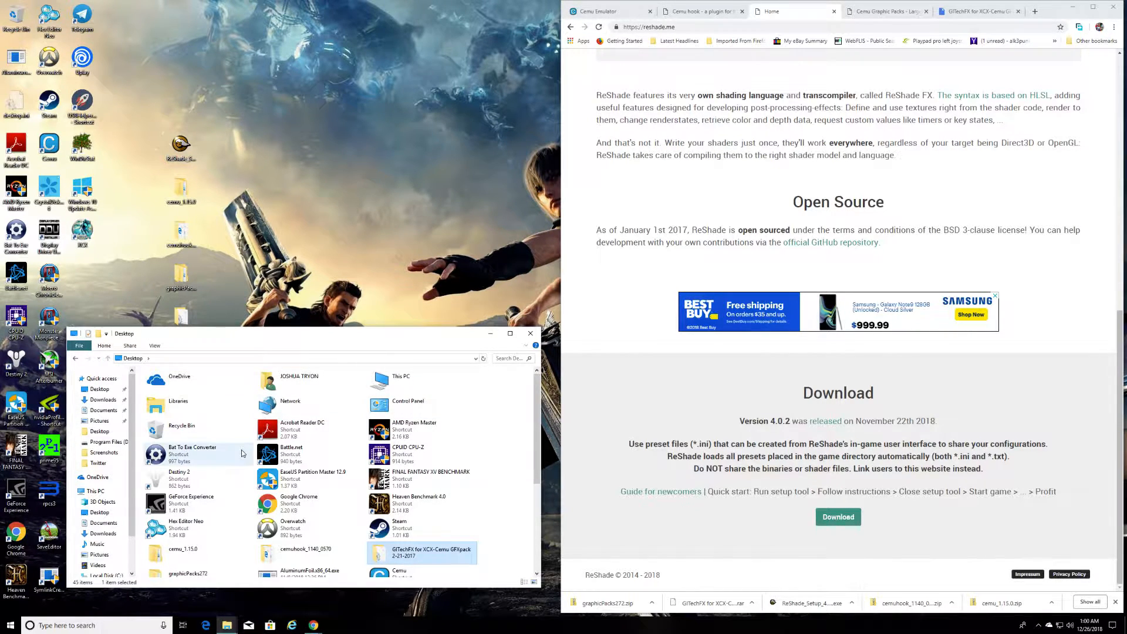
left_click(487, 333)
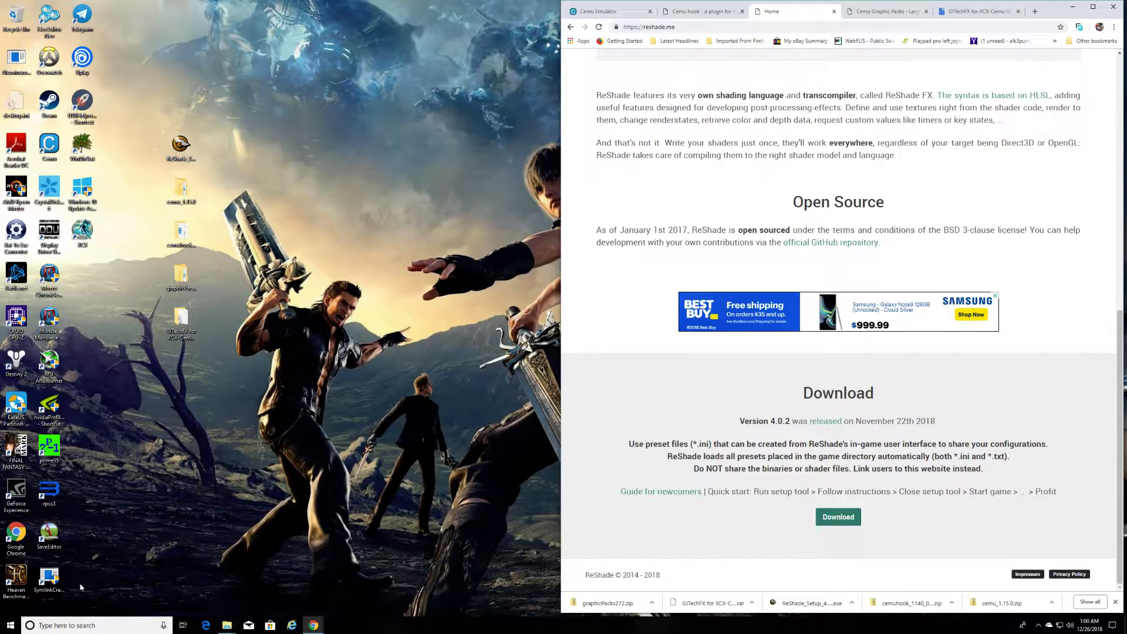
- Delete the old Cemu shortcut from the desktop
right_click(47, 144)
left_click(70, 279)
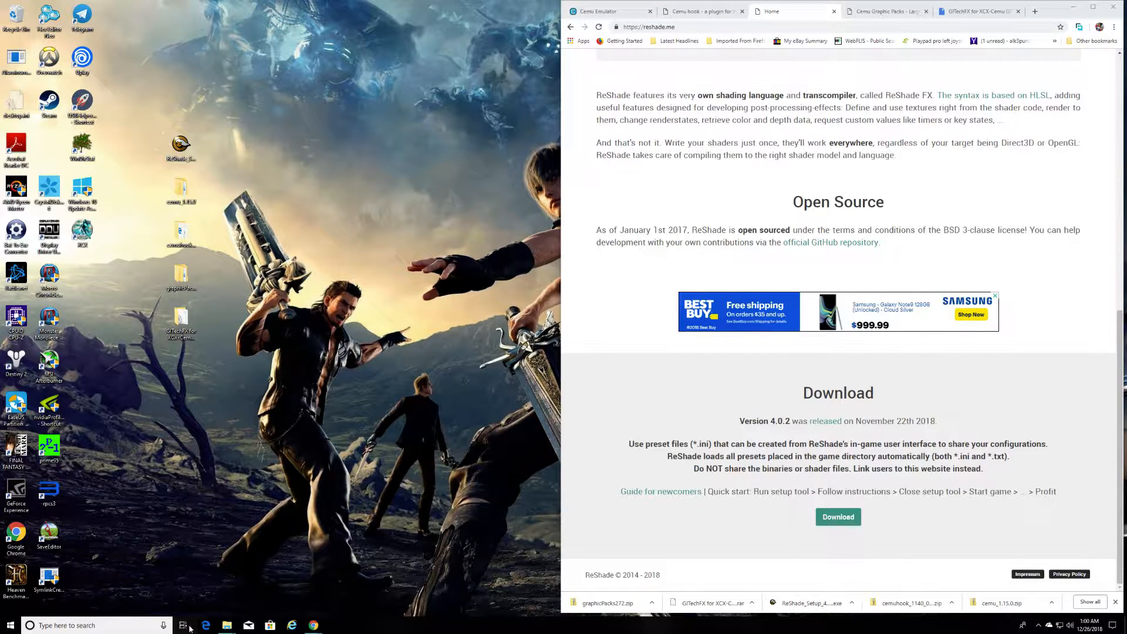
- Open the Cemu folder inside EMULATORS on the D: drive, move its window over the desktop, and open the GAMES folder
mouse_move(226, 630)
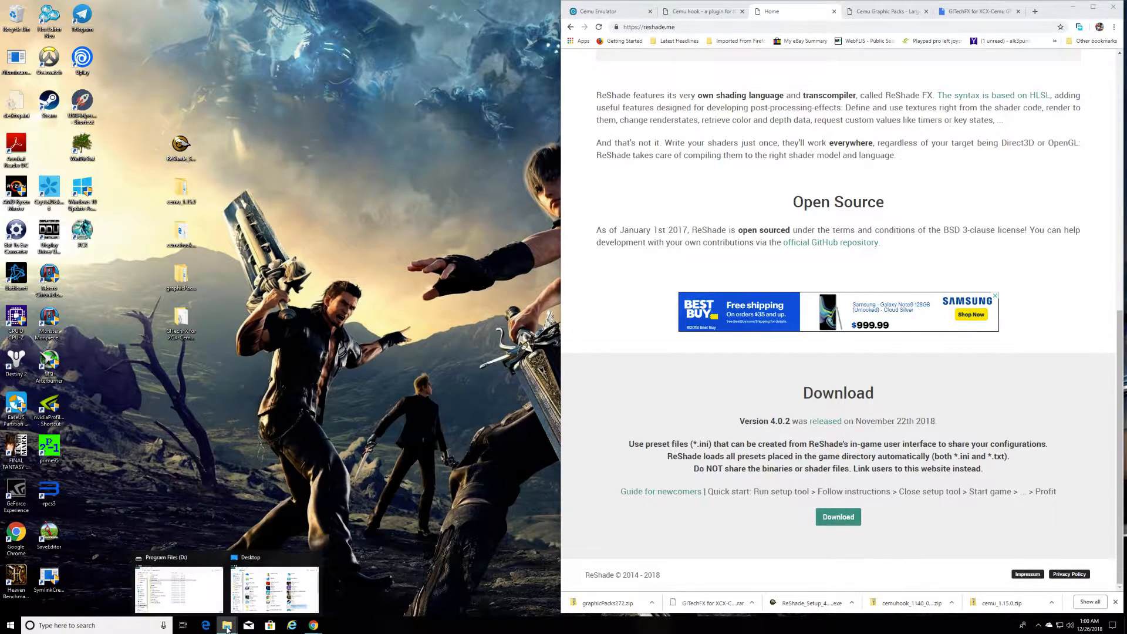
left_click(209, 585)
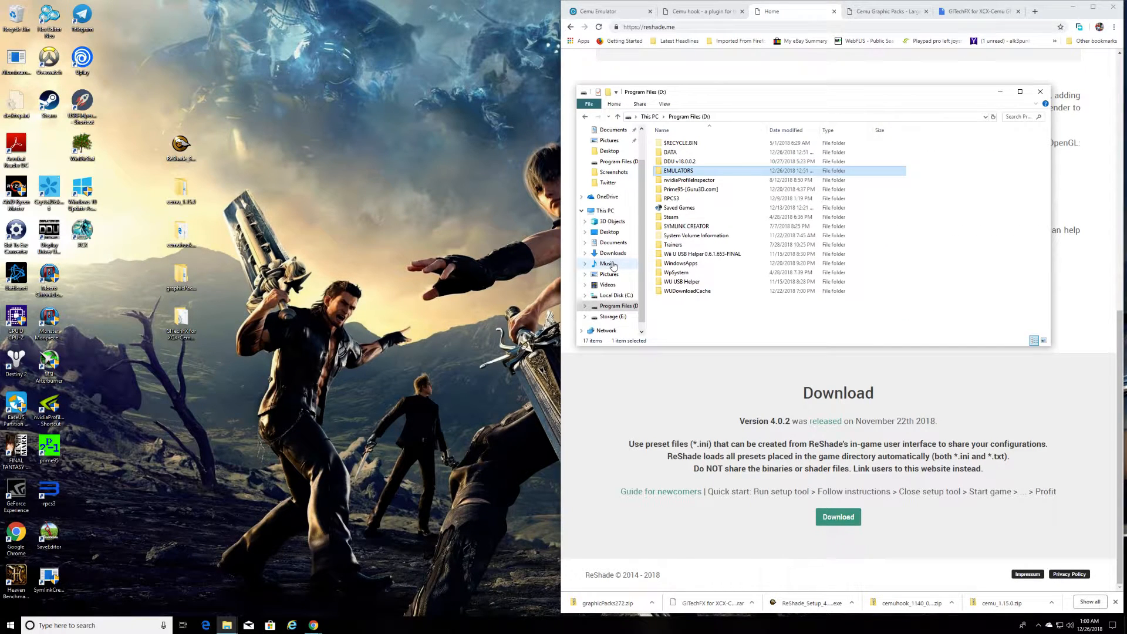
double_click(678, 171)
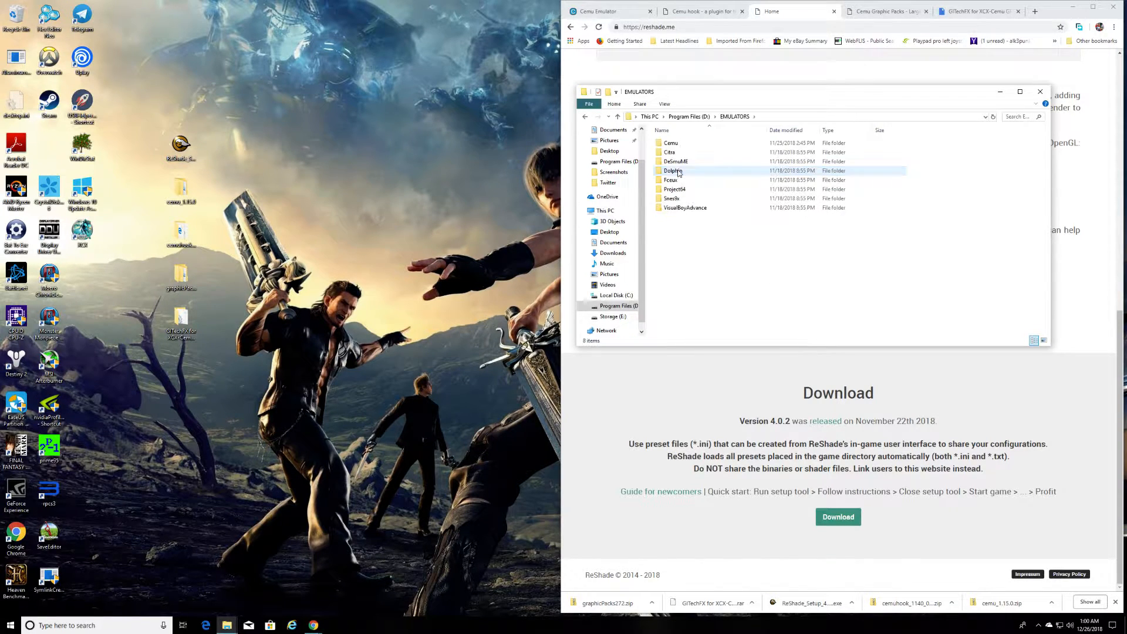
left_click(683, 145)
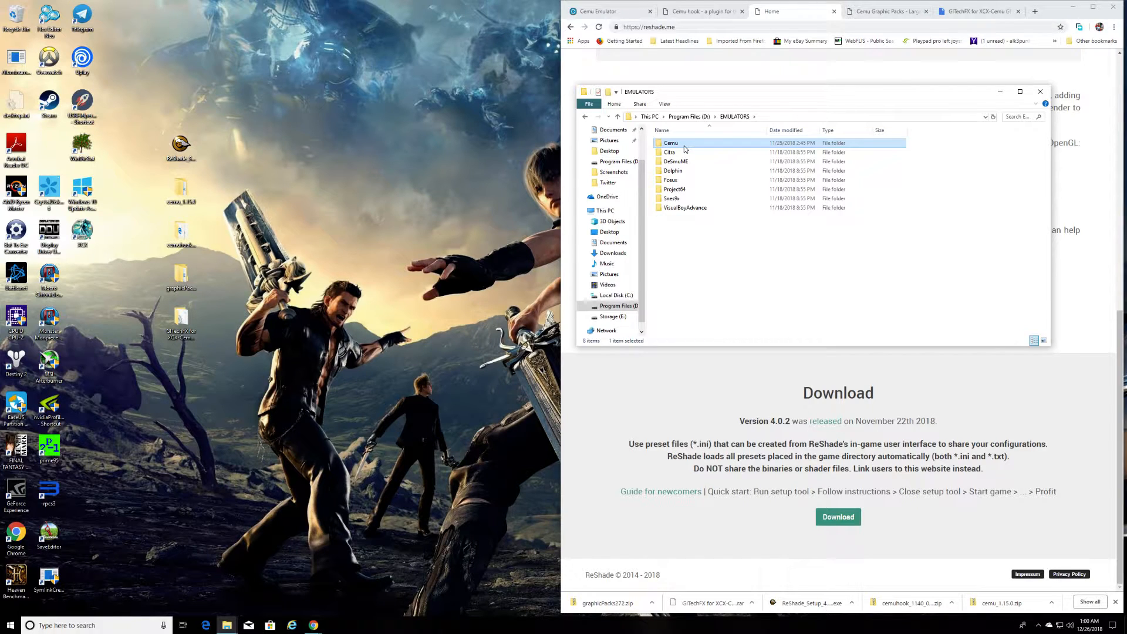
double_click(685, 148)
left_click_drag(712, 95, 332, 292)
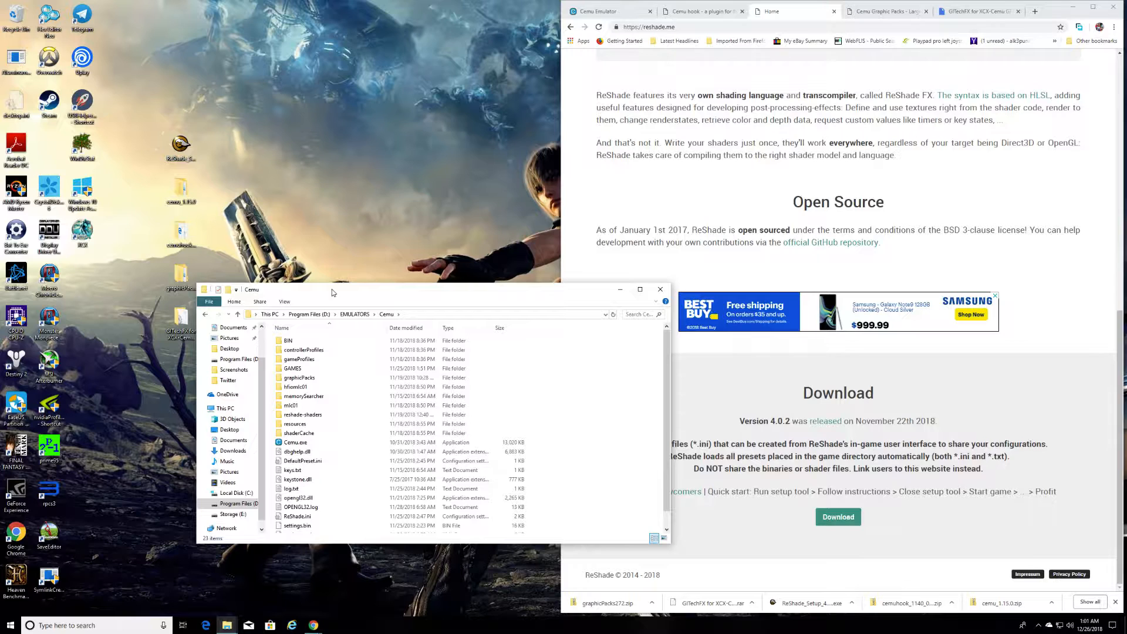
double_click(320, 369)
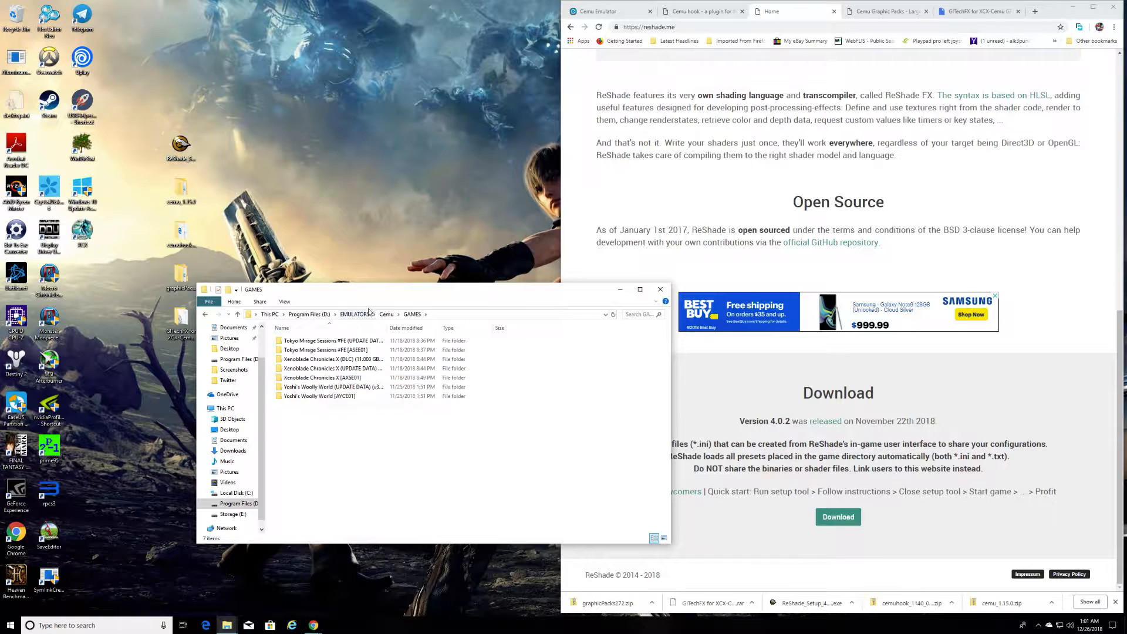
- Examine the Xenoblade Chronicles X [AX5E01] base game folder in GAMES and its updates subfolder, and return to GAMES
left_click(387, 317)
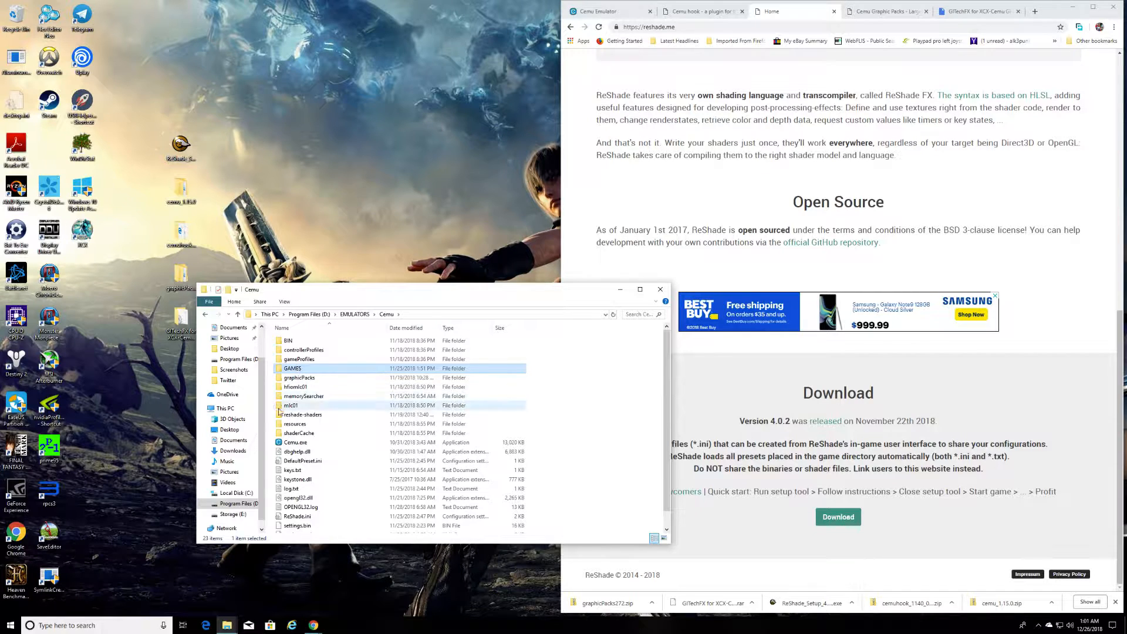
double_click(305, 370)
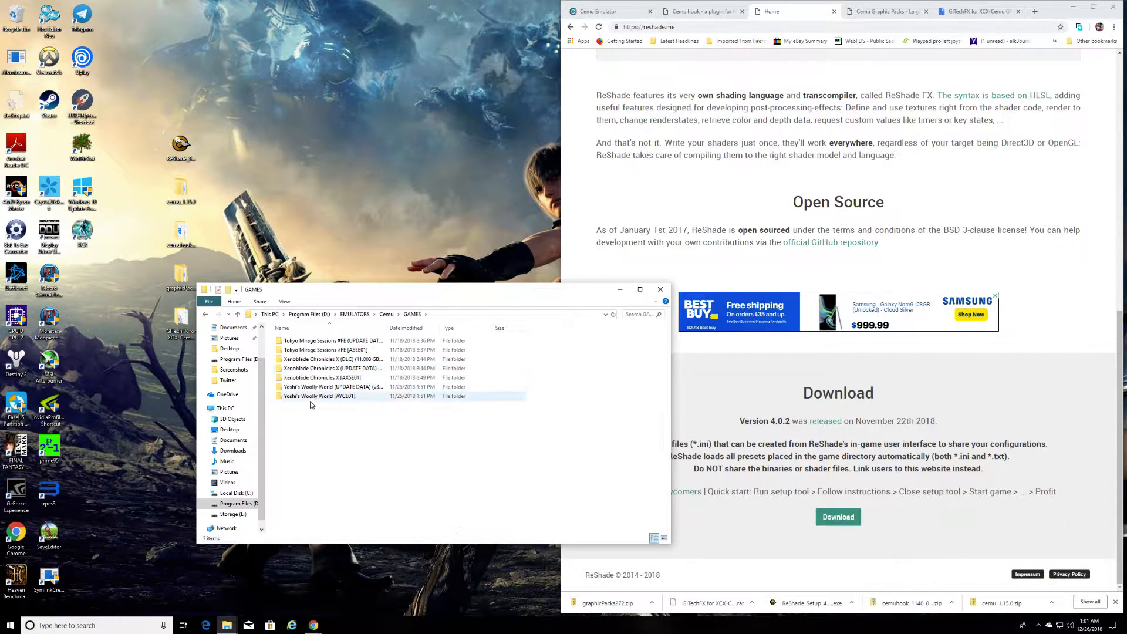
left_click(337, 379)
double_click(337, 379)
left_click(292, 371)
double_click(292, 371)
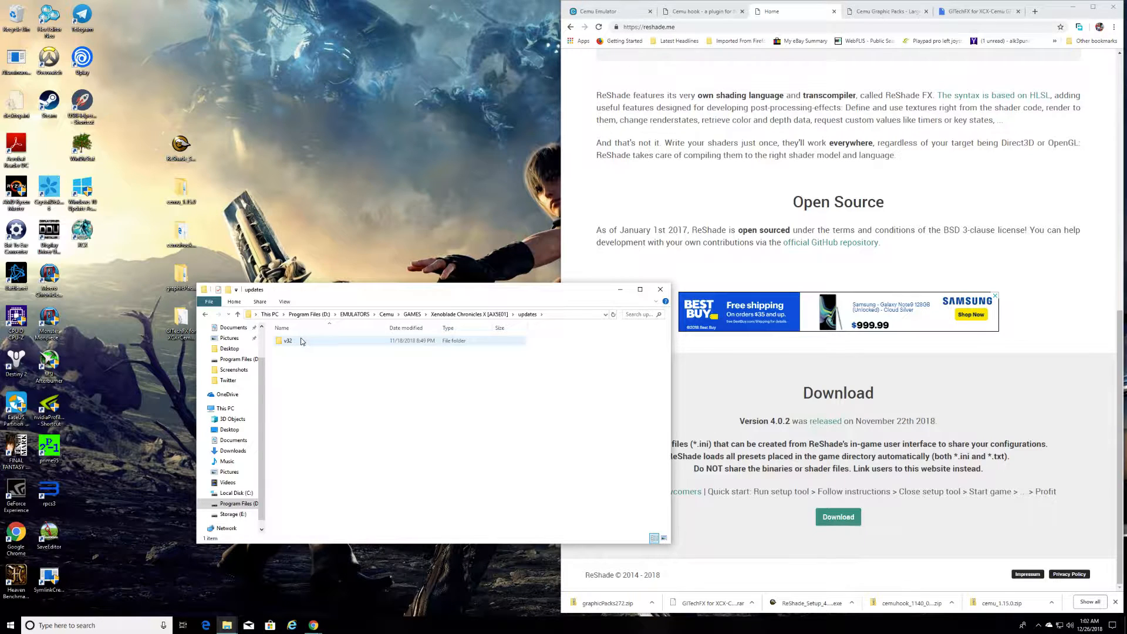
left_click(447, 317)
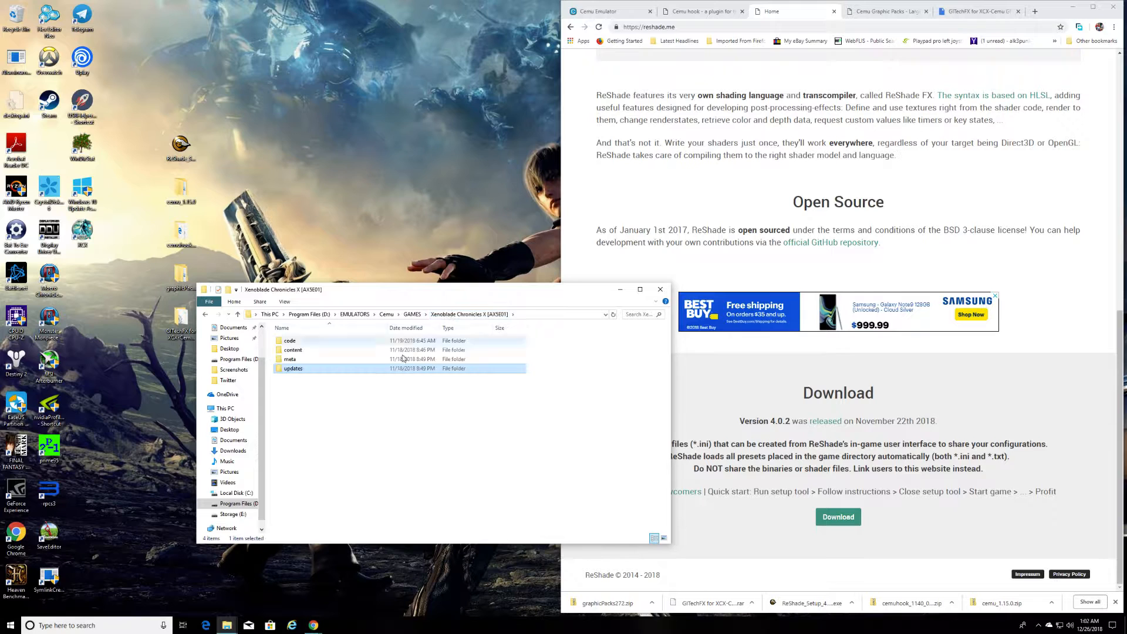
left_click(411, 315)
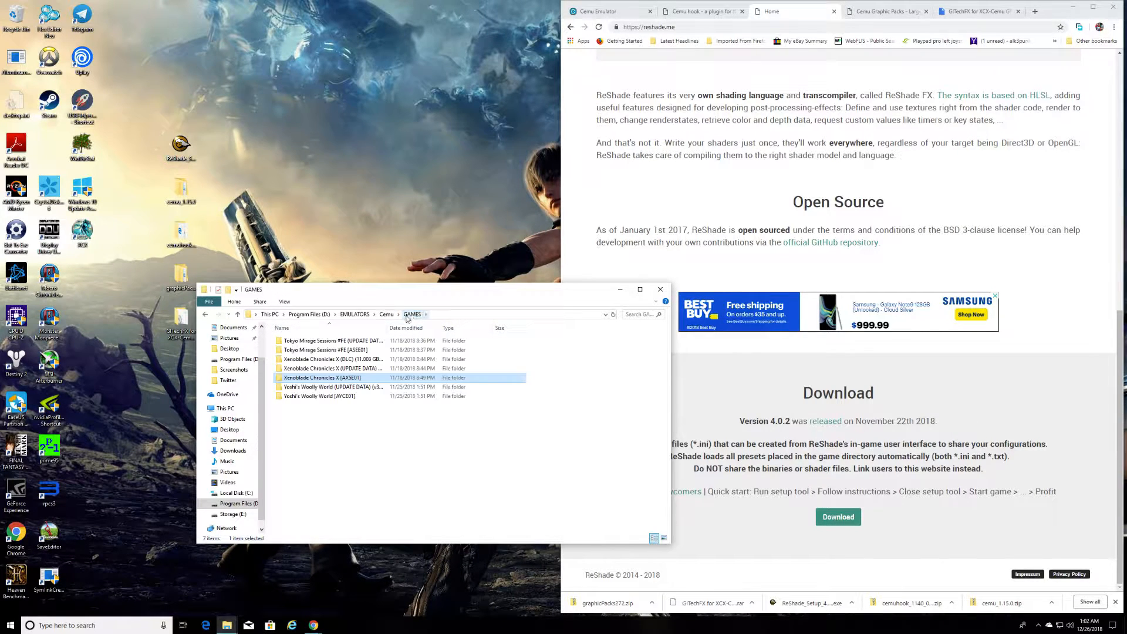
- Examine the Xenoblade Chronicles X (UPDATE DATA) folder and the files in its meta subfolder, and return to GAMES
double_click(354, 370)
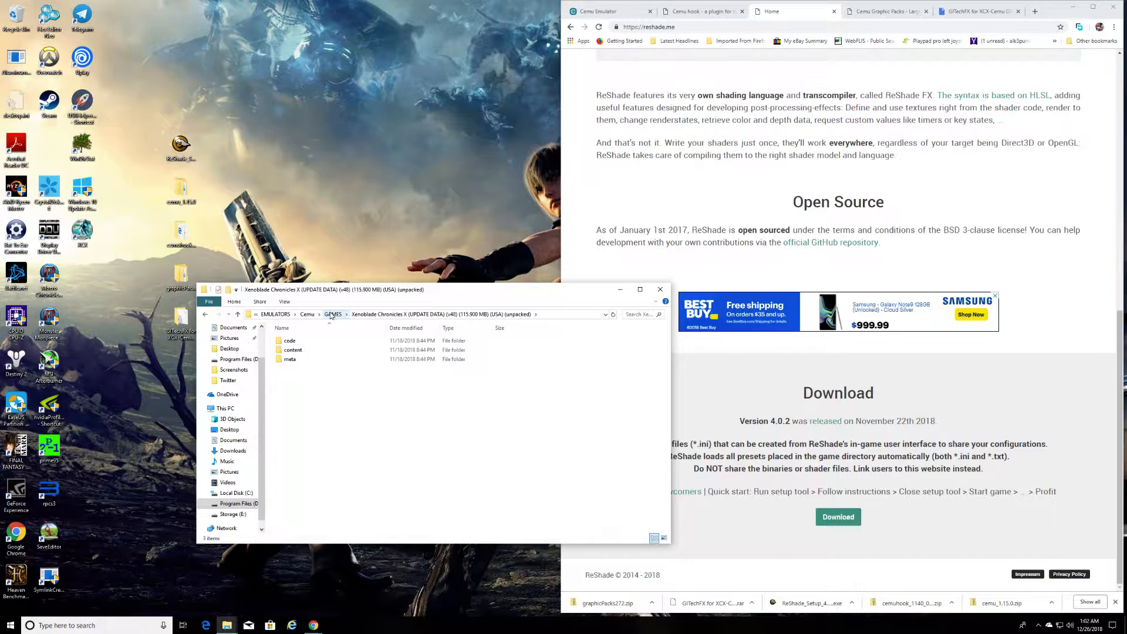
double_click(290, 359)
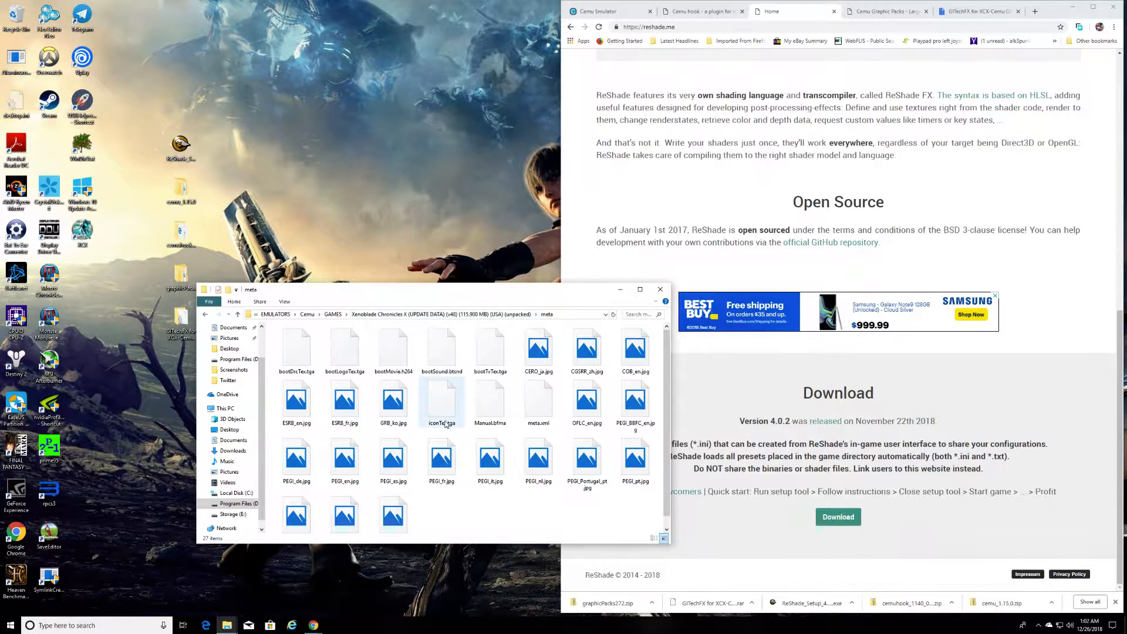
left_click(333, 314)
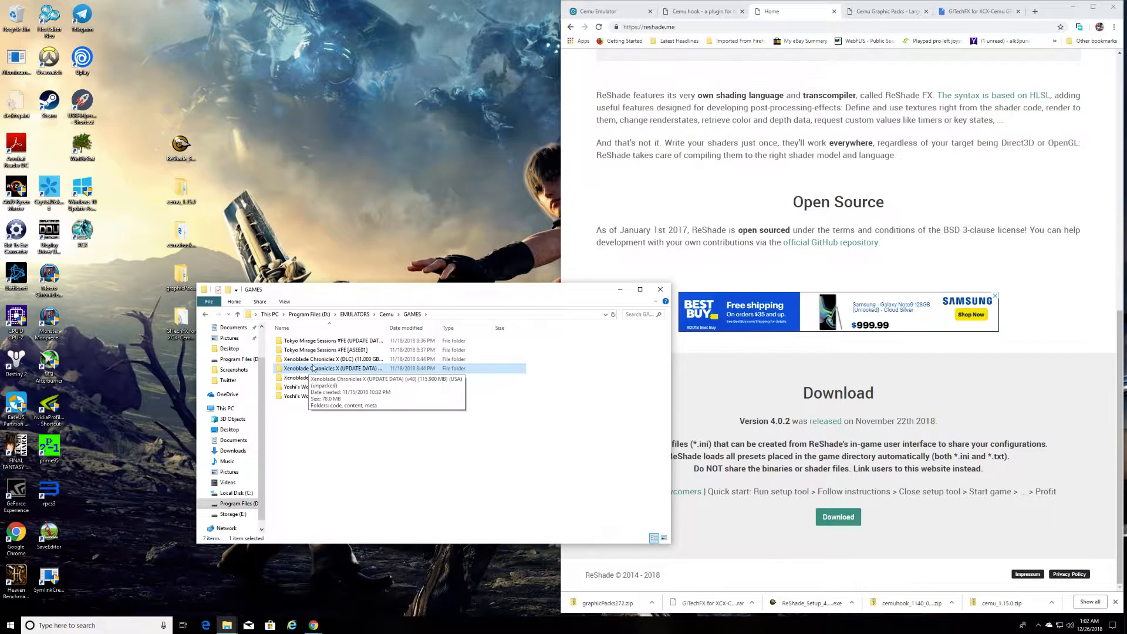
double_click(313, 368)
left_click(293, 360)
double_click(291, 360)
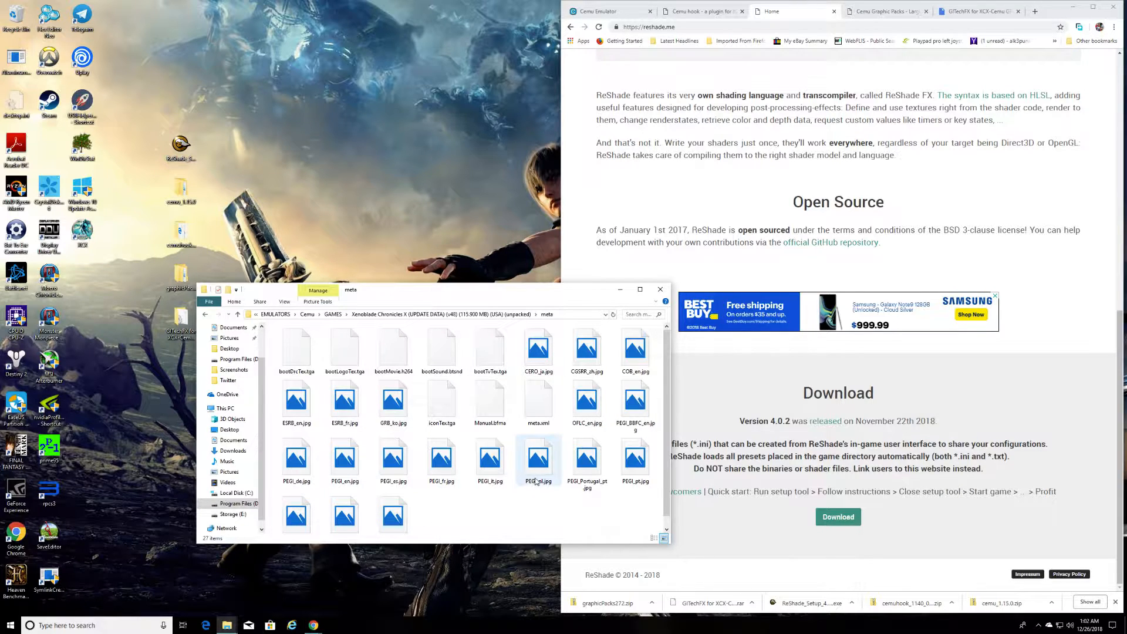
scroll(526, 489, "down", 1)
scroll(518, 489, "up", 1)
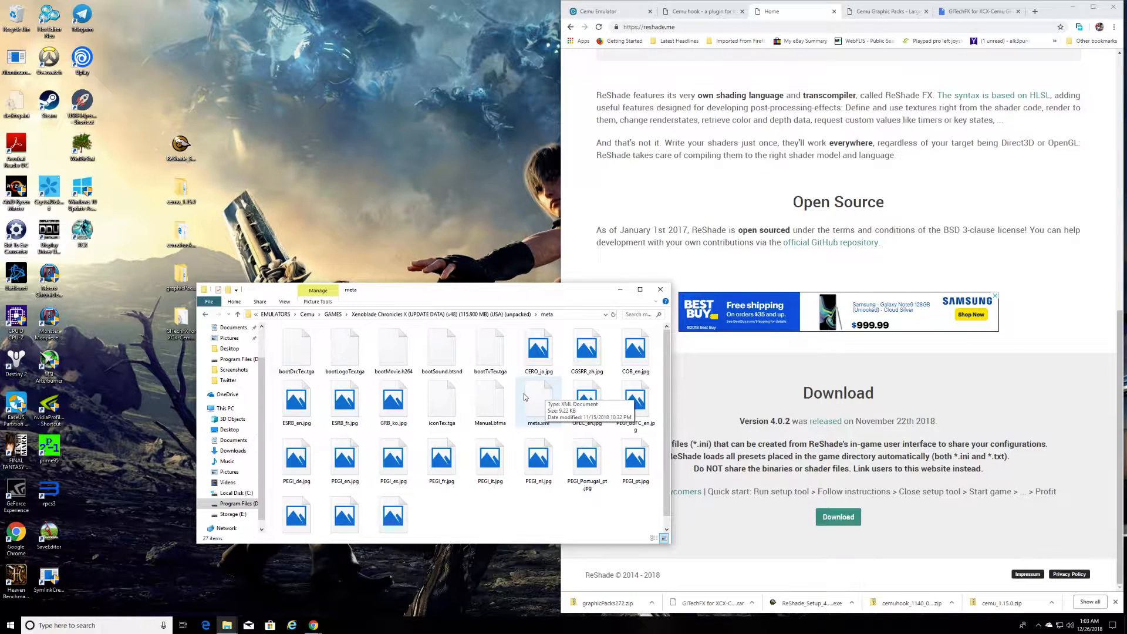
left_click(333, 314)
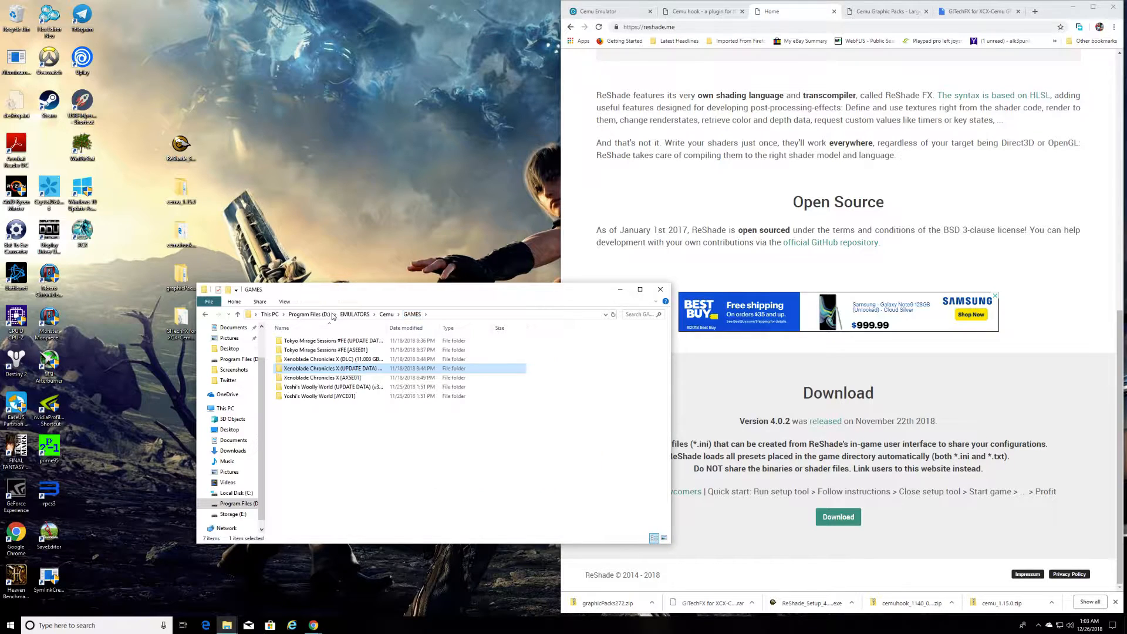
- Review the folder structures of the Xenoblade Chronicles X update data and DLC, select the base game folder and minimize the GAMES window
double_click(359, 368)
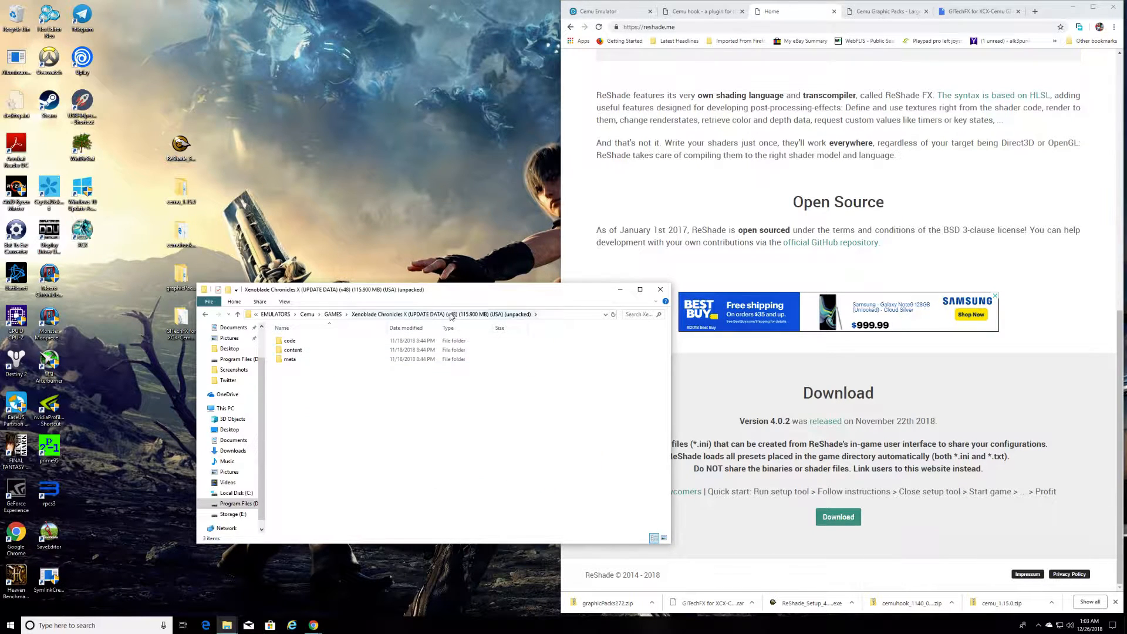
left_click(333, 315)
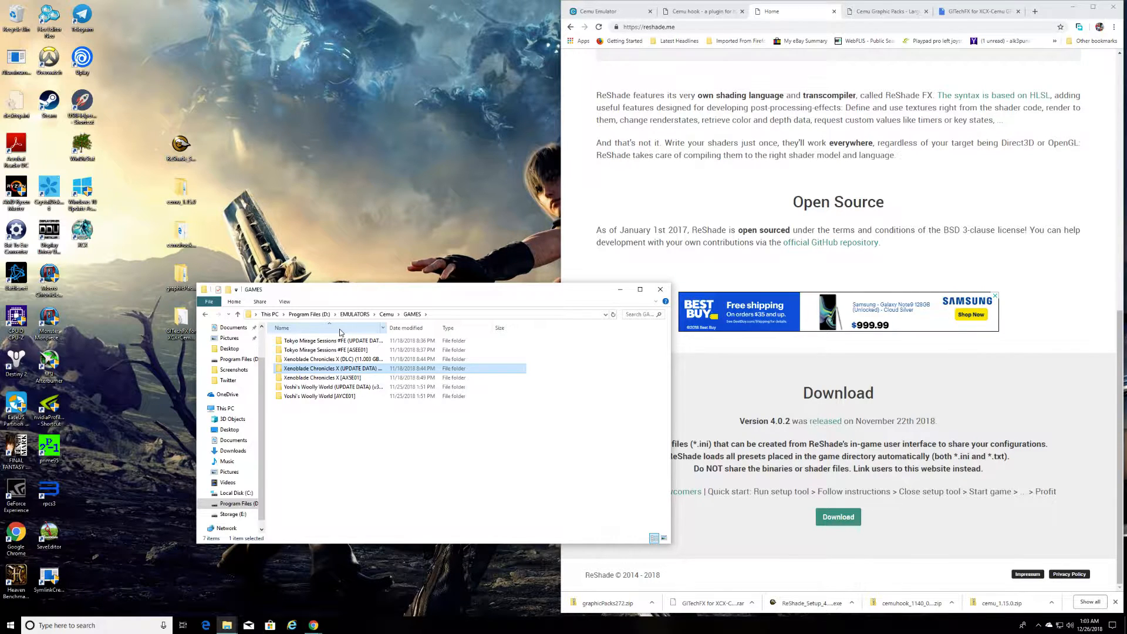
double_click(339, 369)
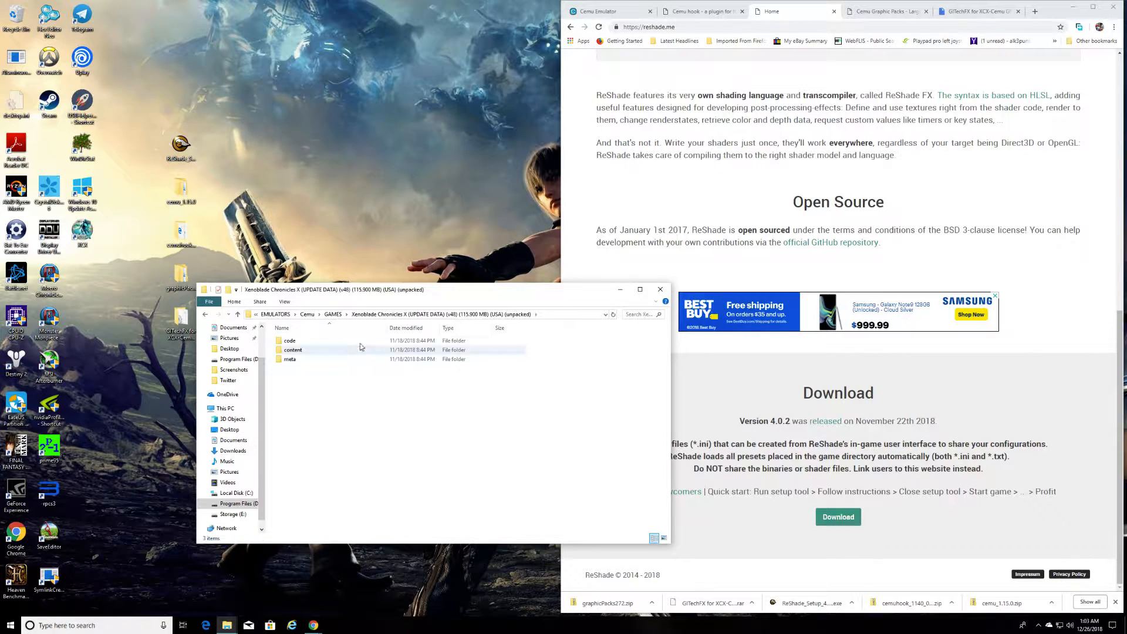
left_click(333, 314)
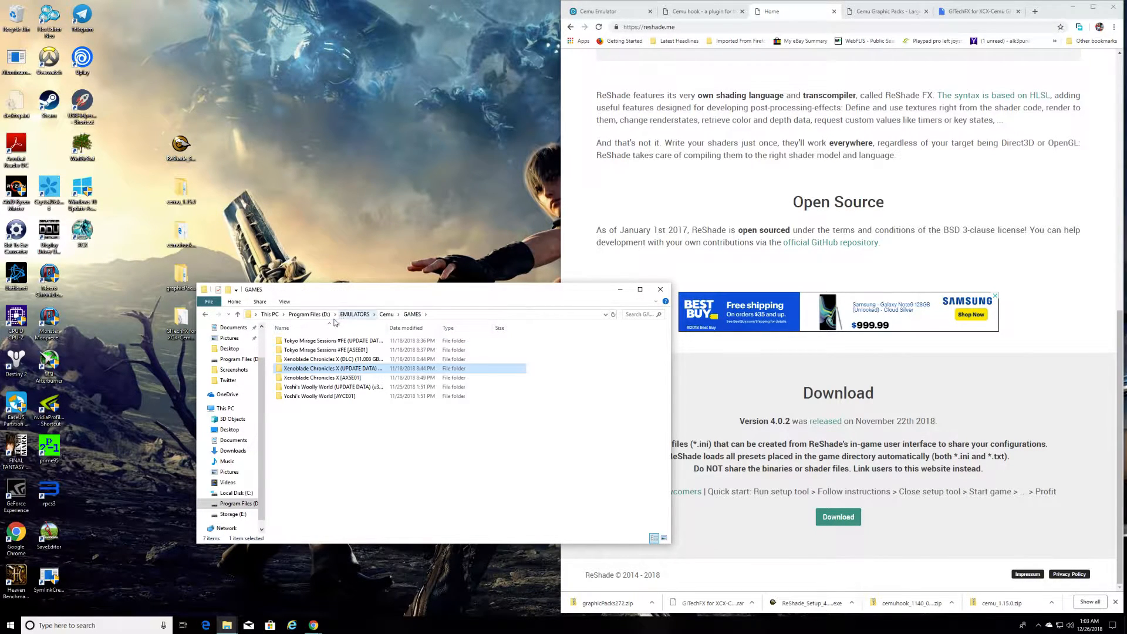
left_click(348, 360)
double_click(347, 360)
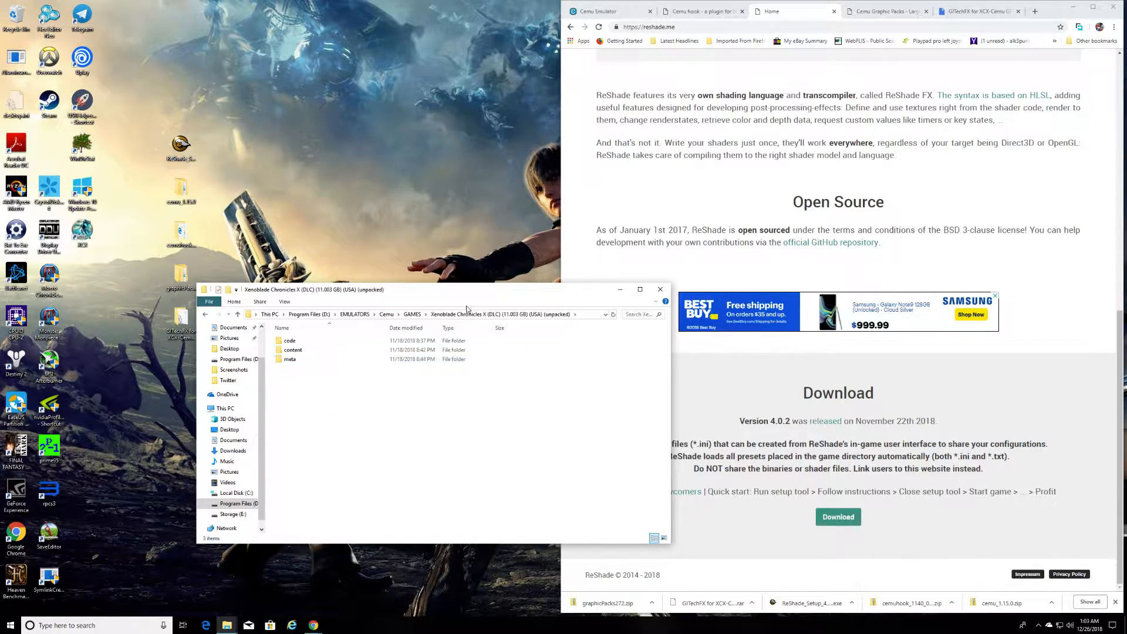
left_click(411, 316)
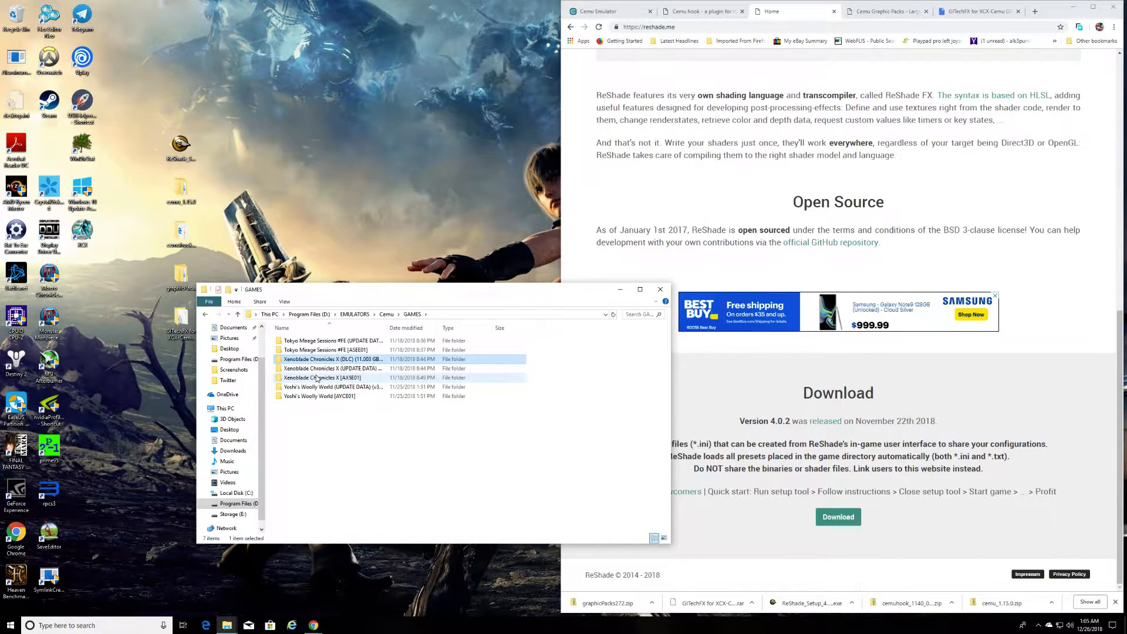
left_click(317, 379)
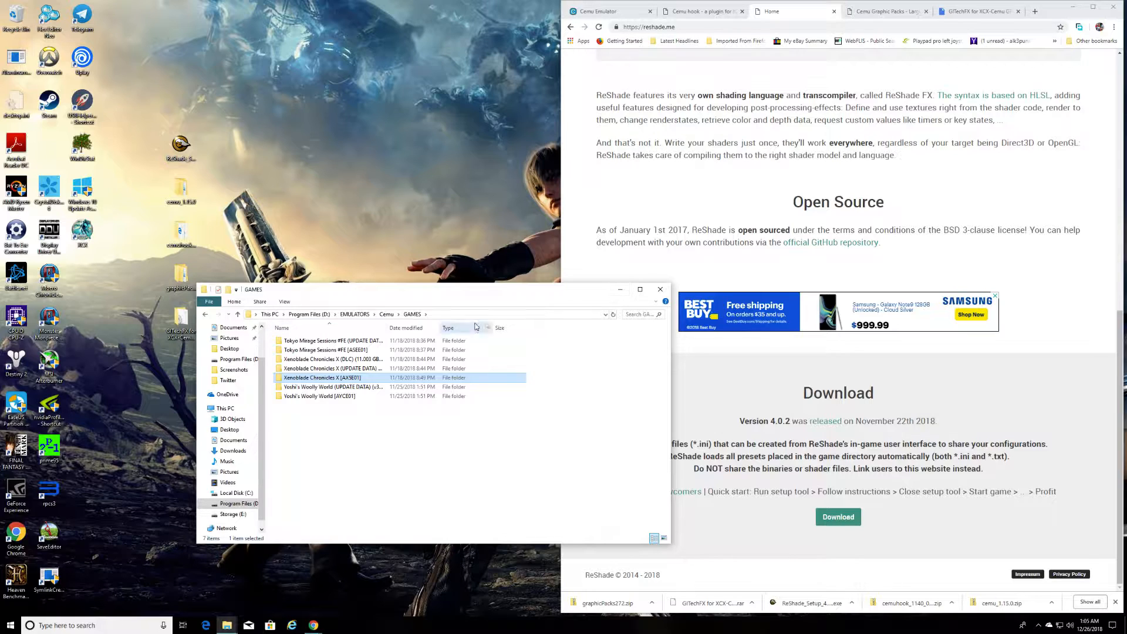
left_click(619, 290)
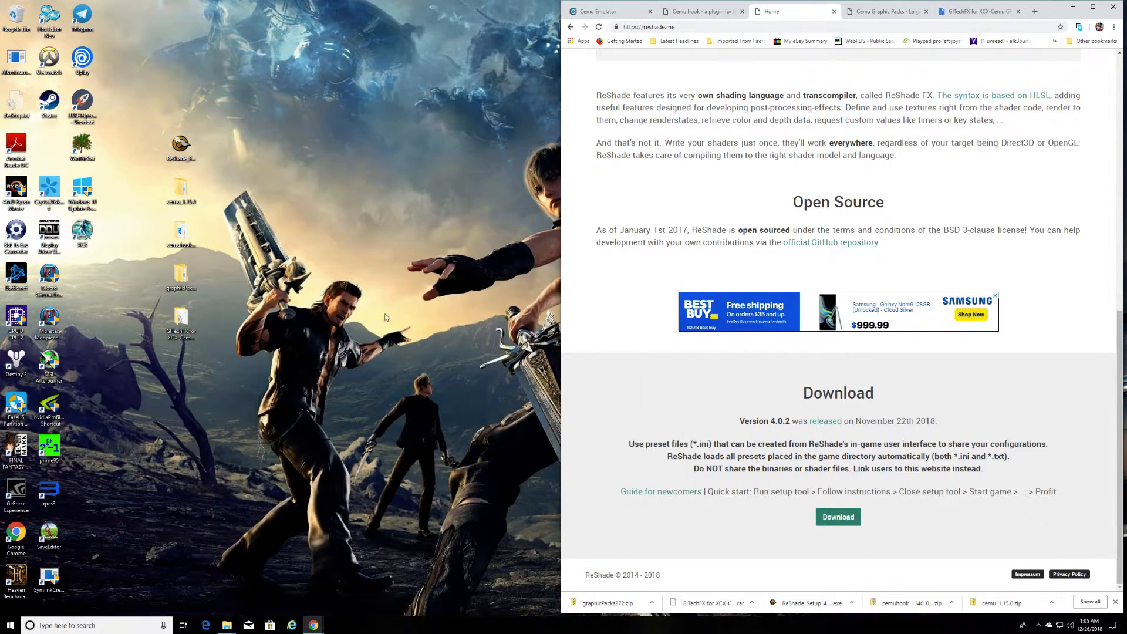
- Open the inner cemu_1.15.0 folder of the extracted desktop download and copy all its folders plus Cemu.exe
left_click(179, 191)
double_click(179, 191)
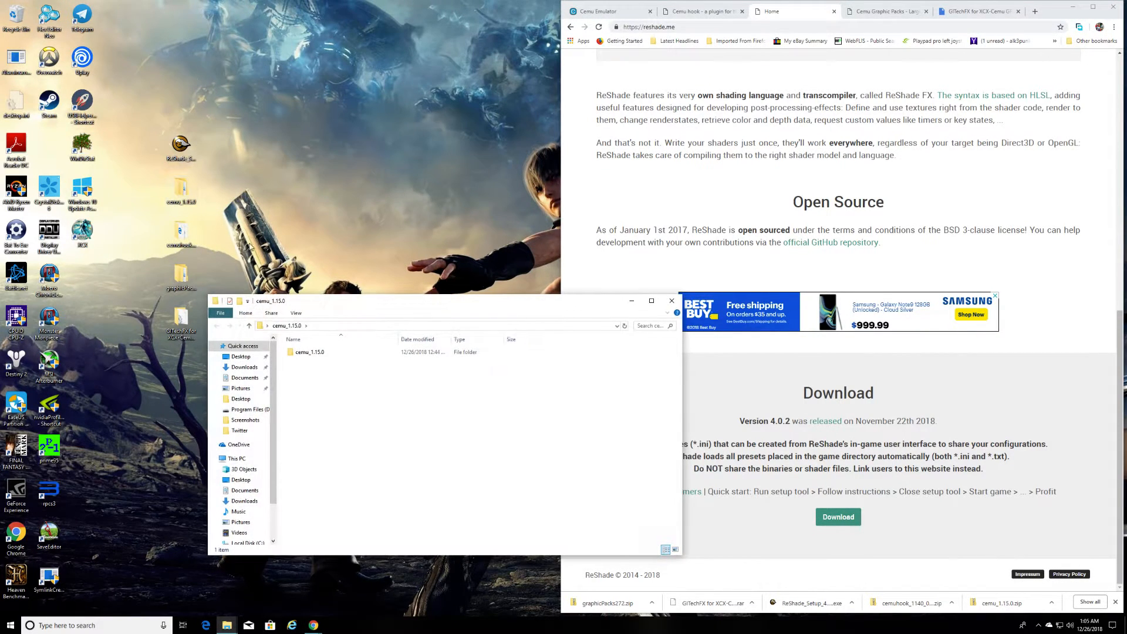
double_click(306, 352)
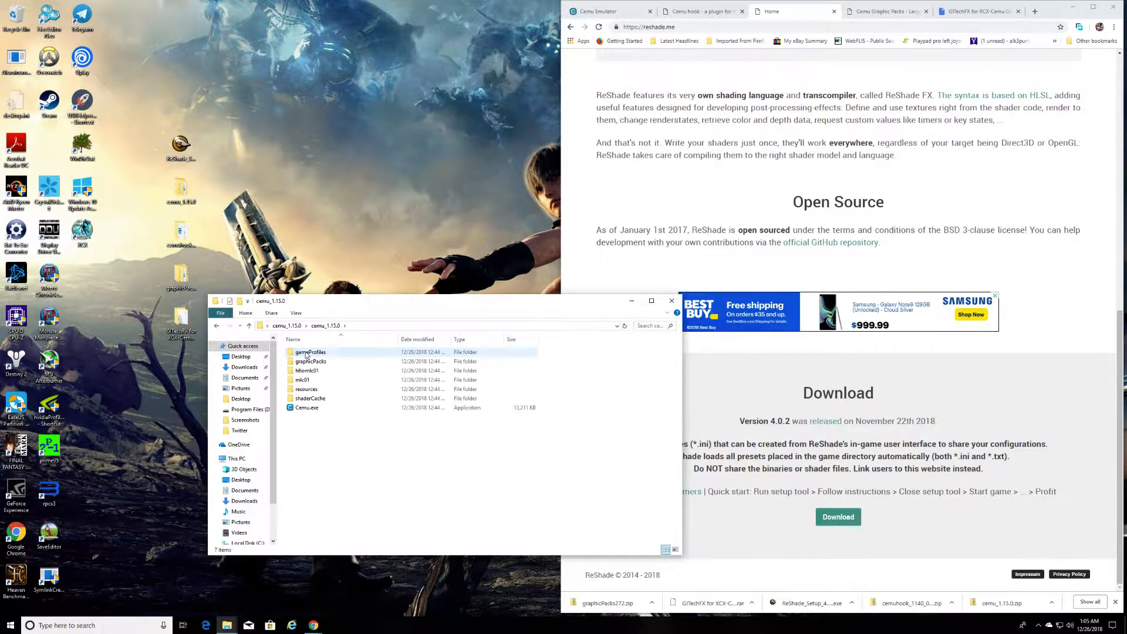
left_click(306, 354)
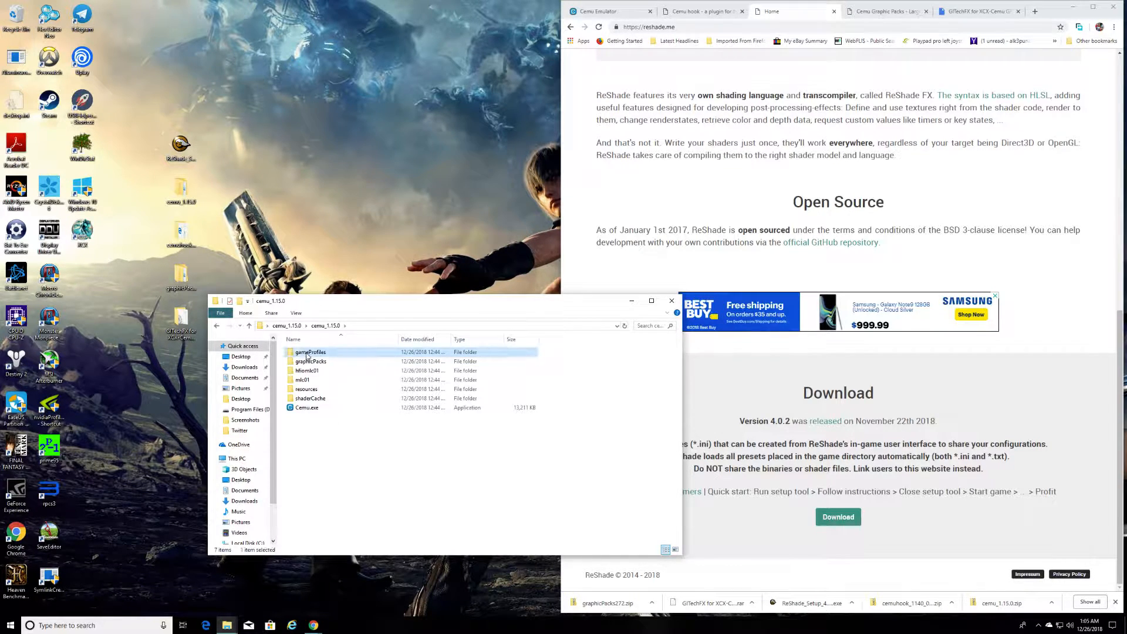
left_click(306, 409, "shift")
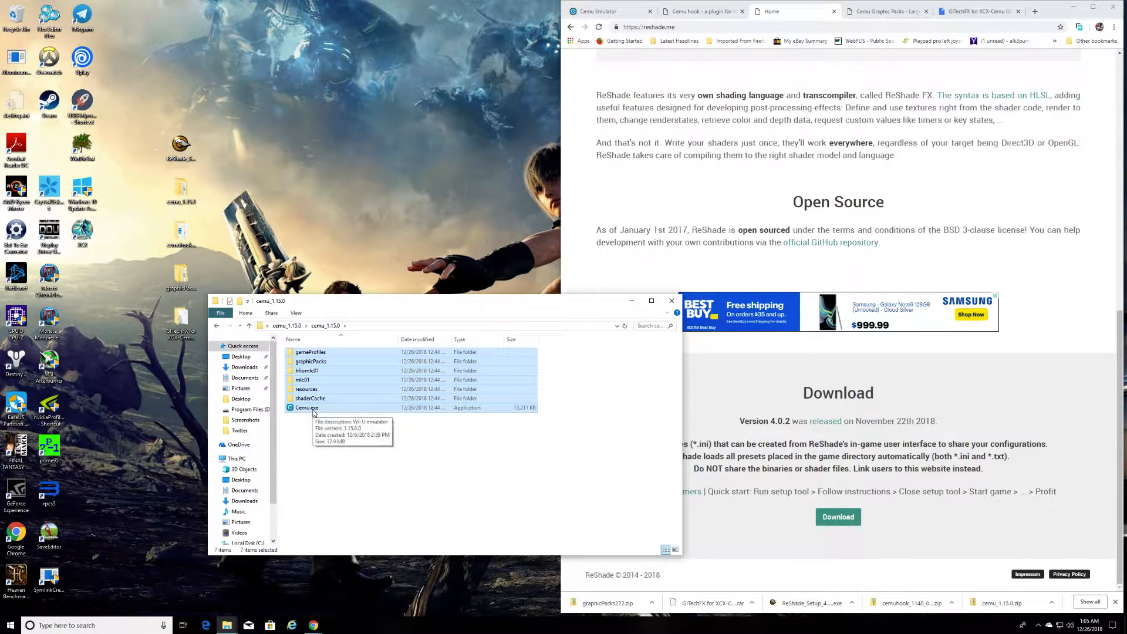
right_click(314, 410)
left_click(342, 515)
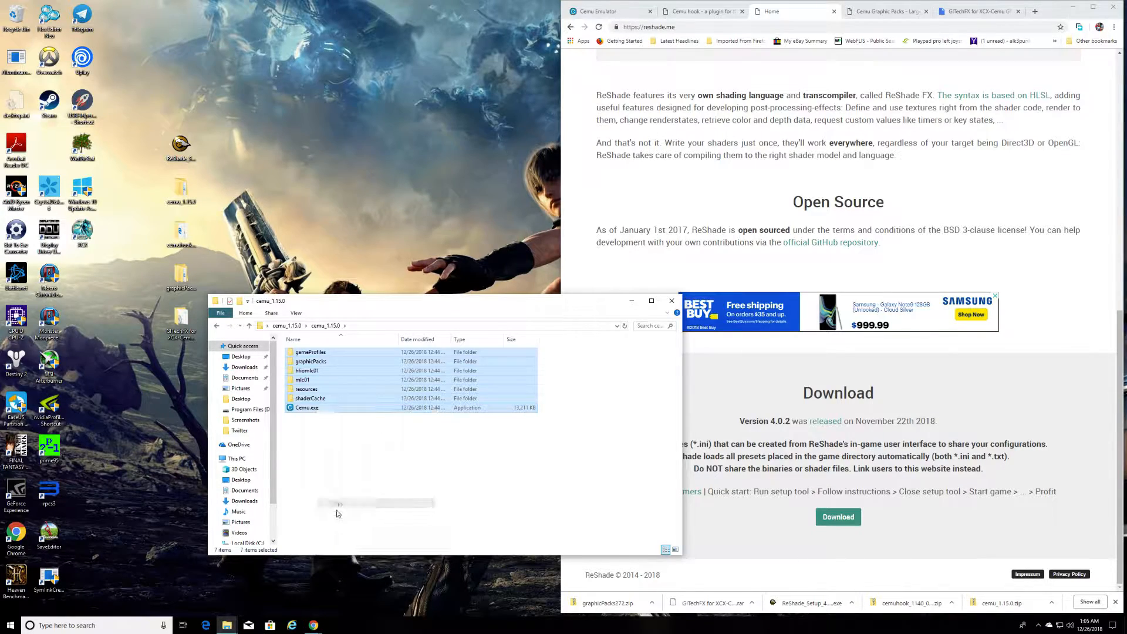
- Bring back the GAMES window, go to the Cemu folder in EMULATORS on D:, and place it beside the cemu_1.15.0 window
mouse_move(227, 628)
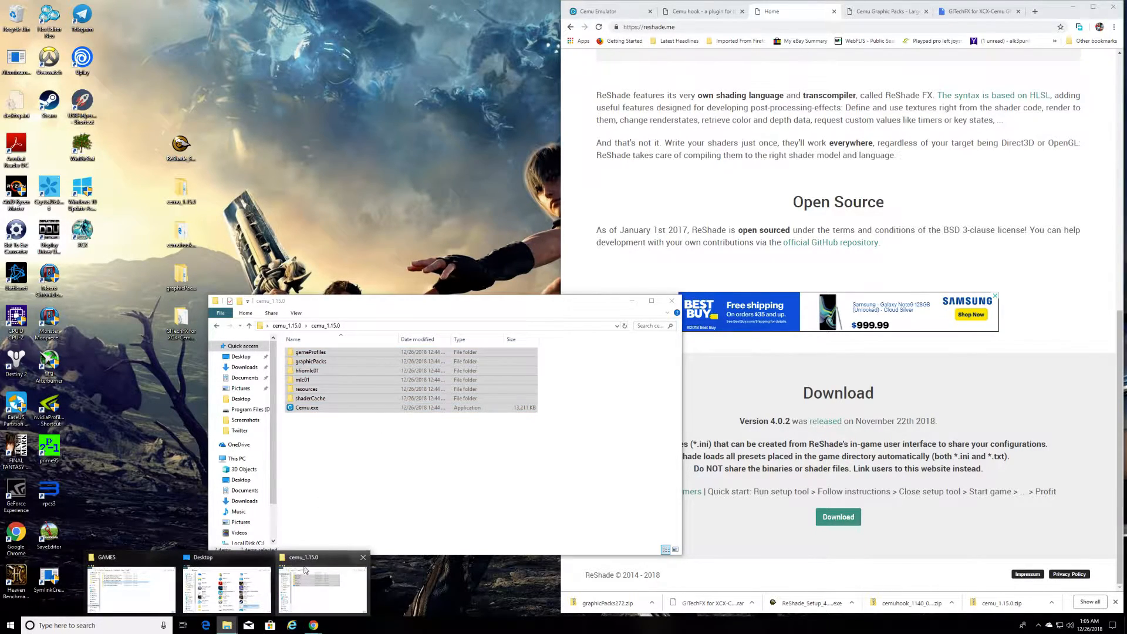
mouse_move(206, 563)
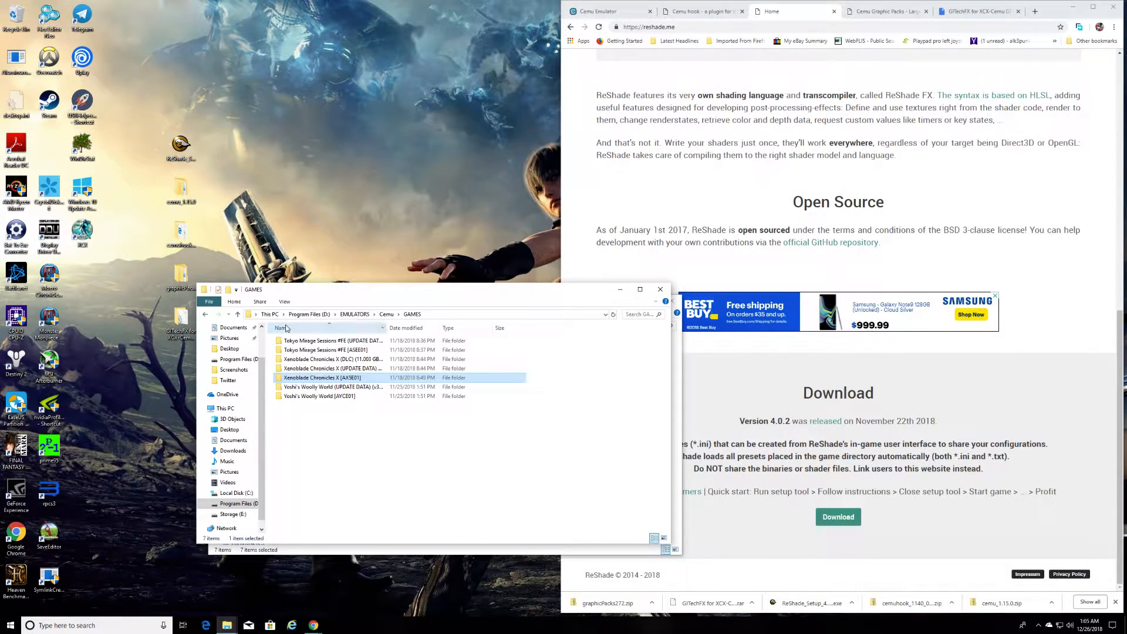
left_click(354, 315)
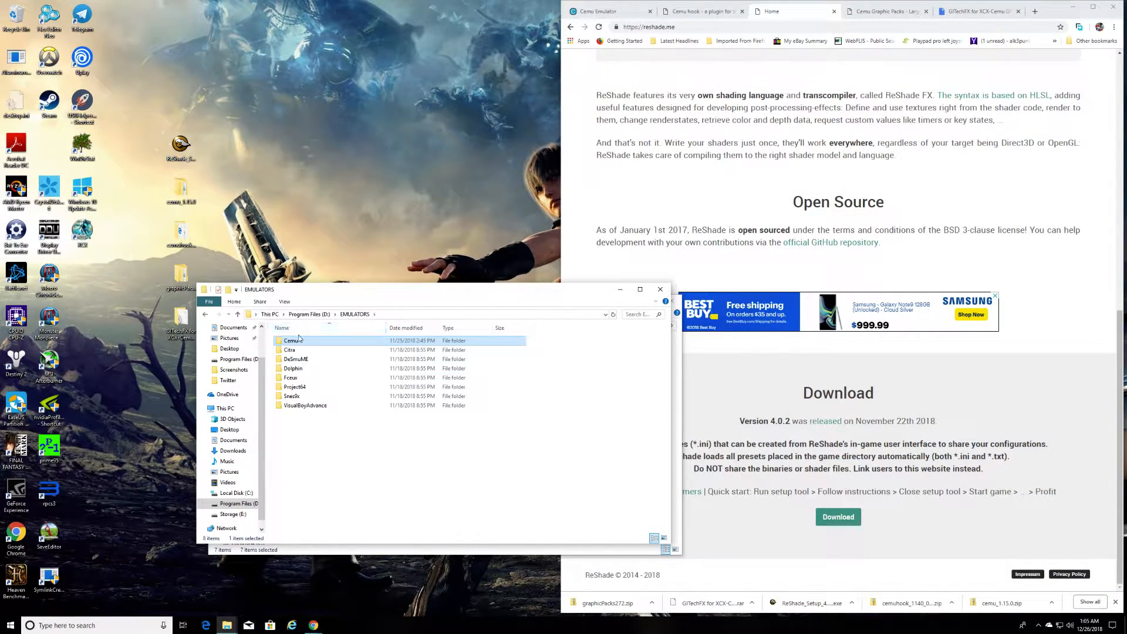
left_click(300, 316)
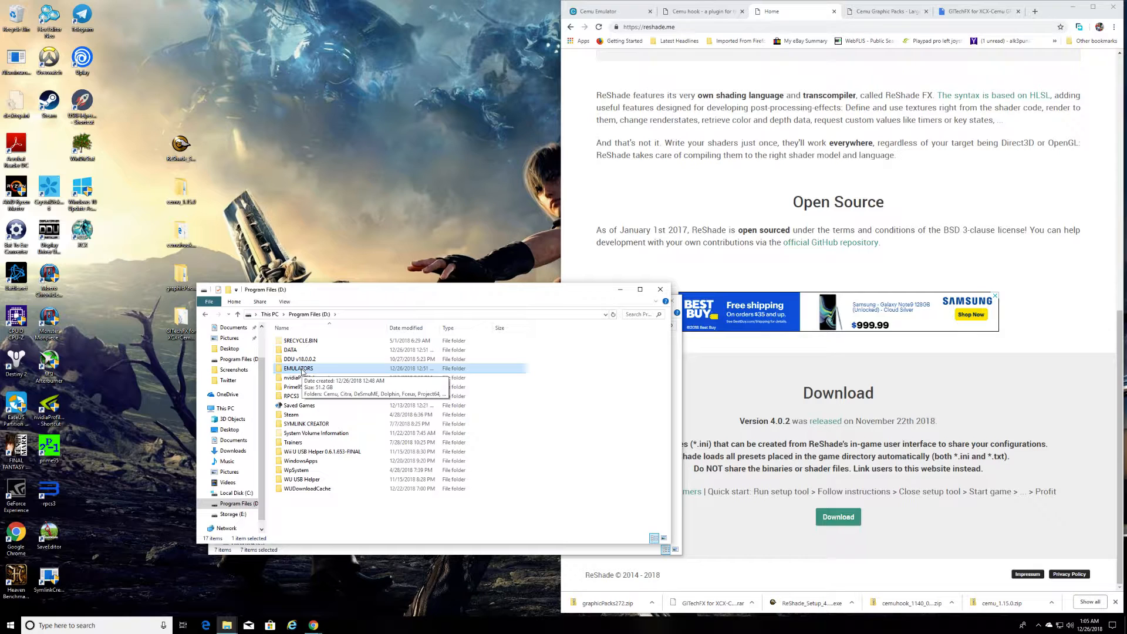
double_click(301, 369)
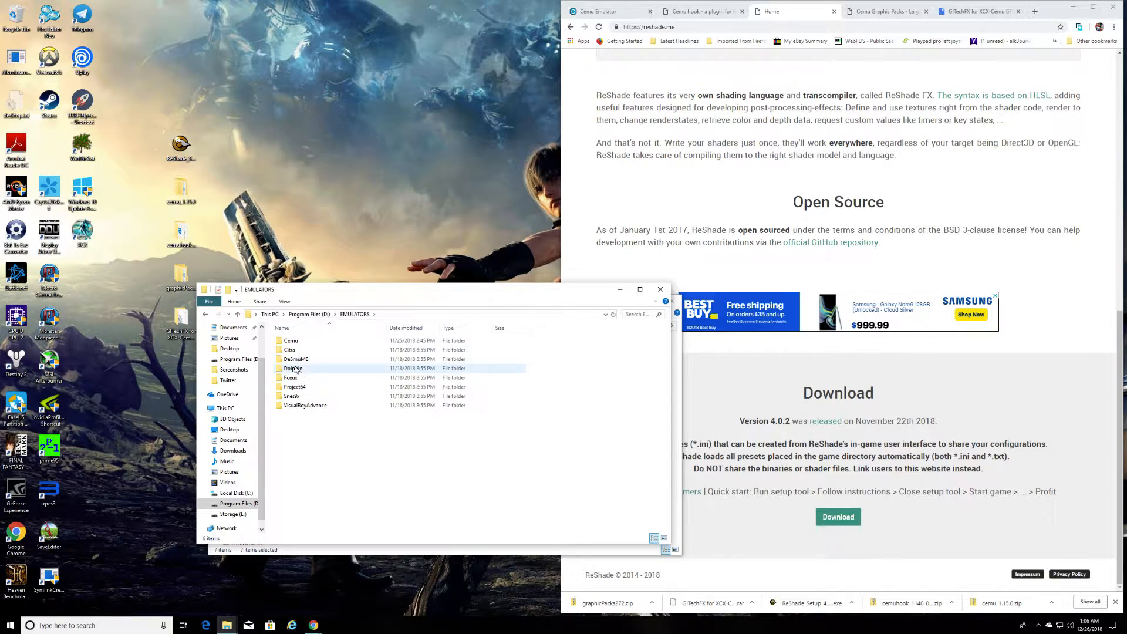
double_click(291, 343)
left_click_drag(372, 290, 638, 220)
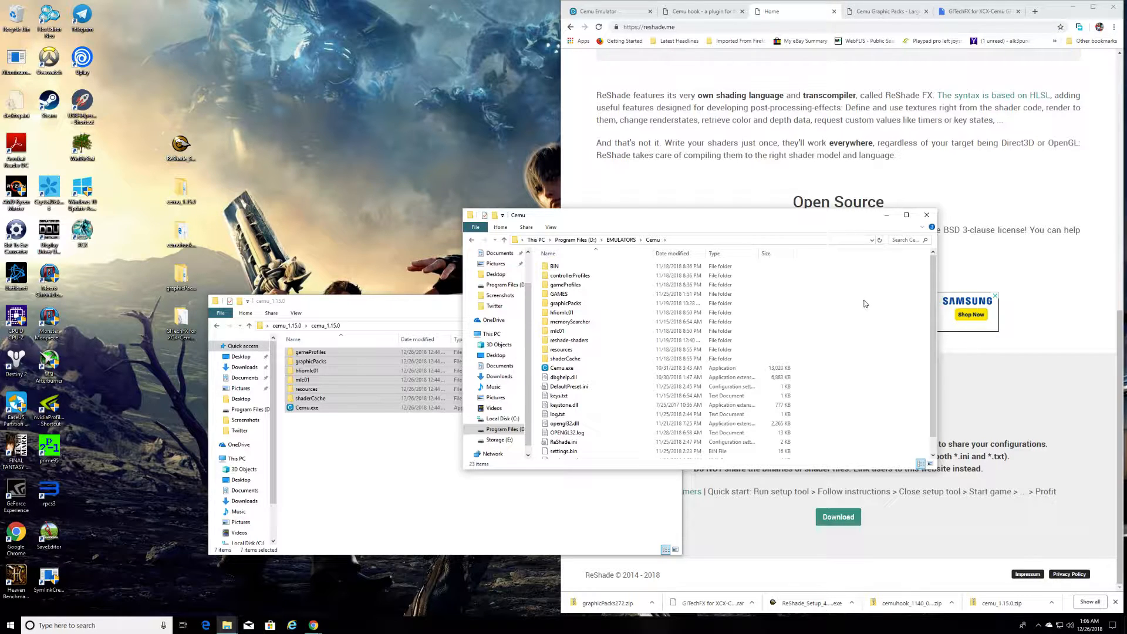
- Copy everything from the cemu_1.15.0 folder into the Cemu folder in EMULATORS, replacing the files in the destination
left_click(323, 355)
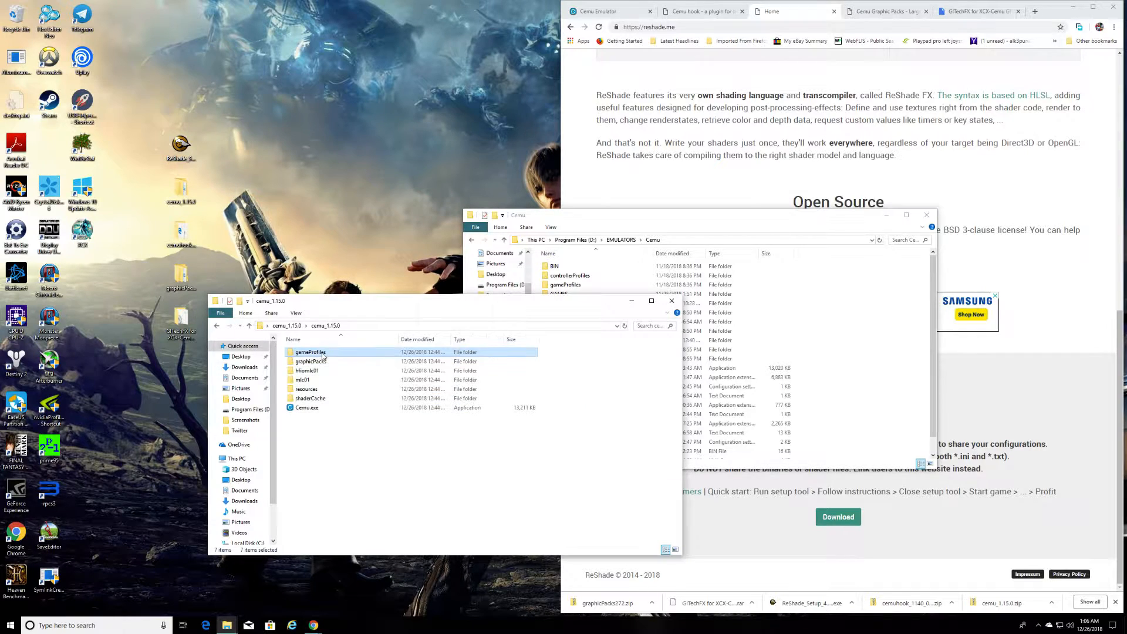
left_click(317, 409, "shift")
right_click(316, 411)
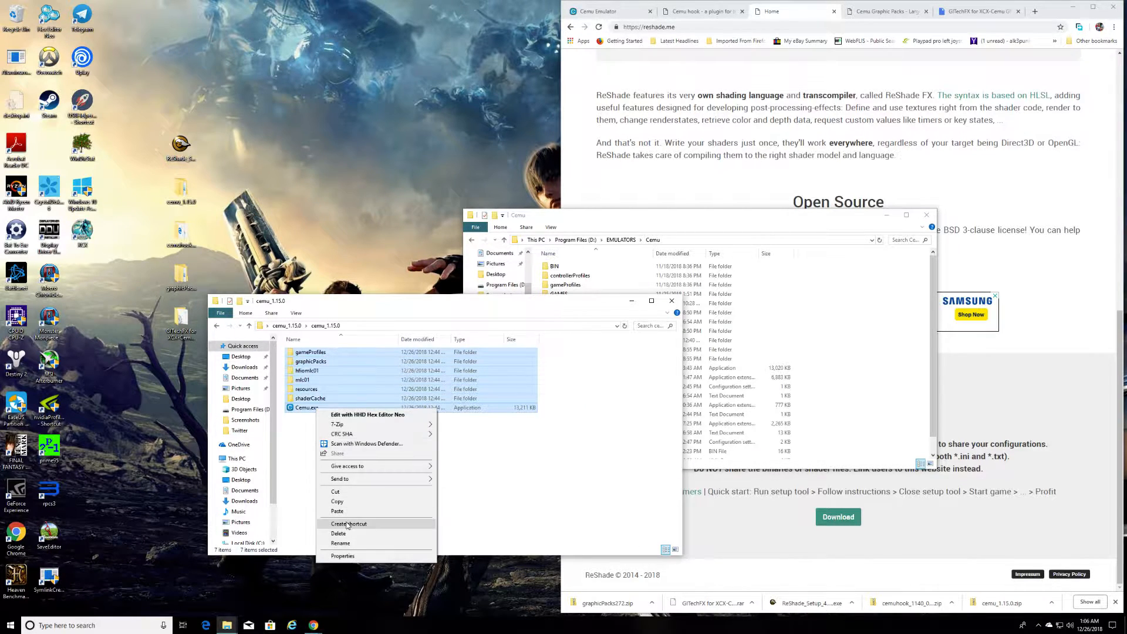
left_click(339, 505)
right_click(881, 313)
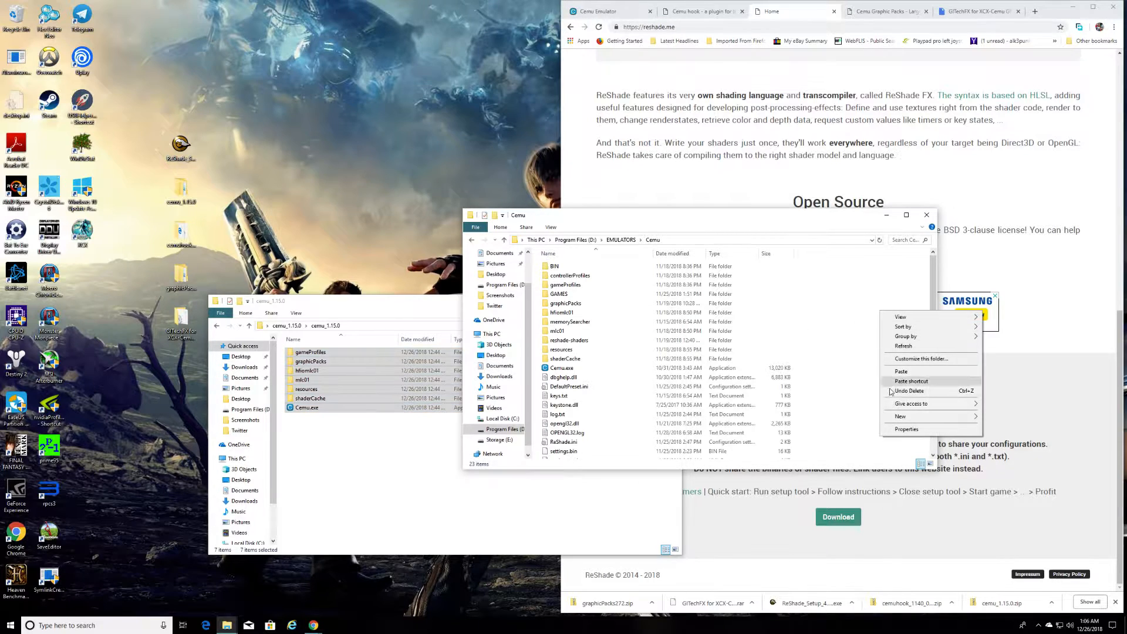
left_click(909, 374)
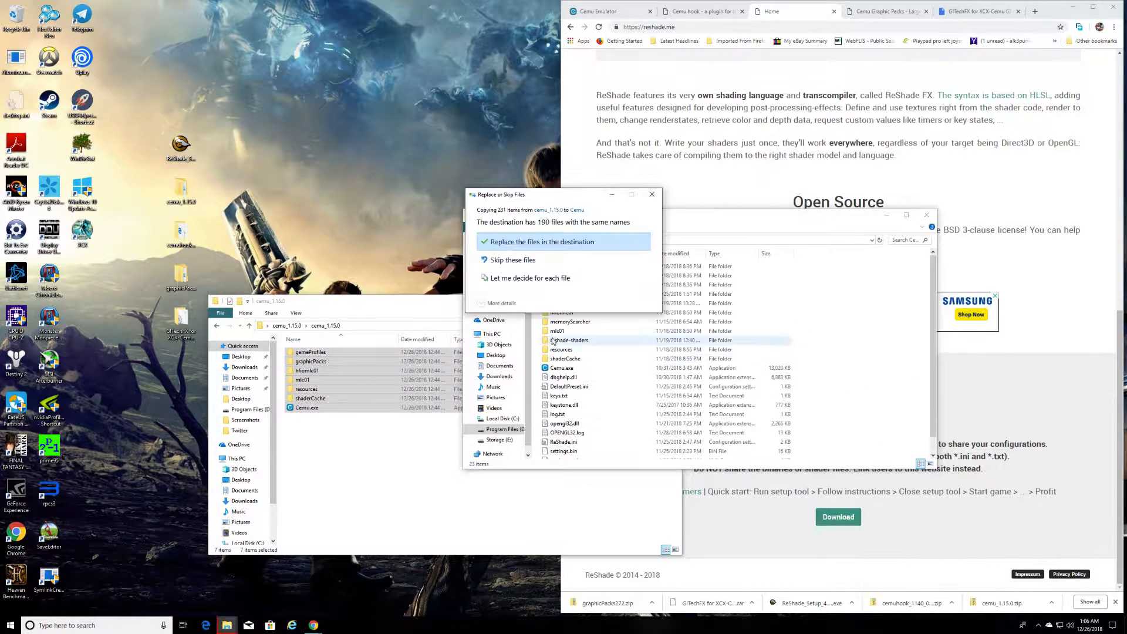
left_click(529, 243)
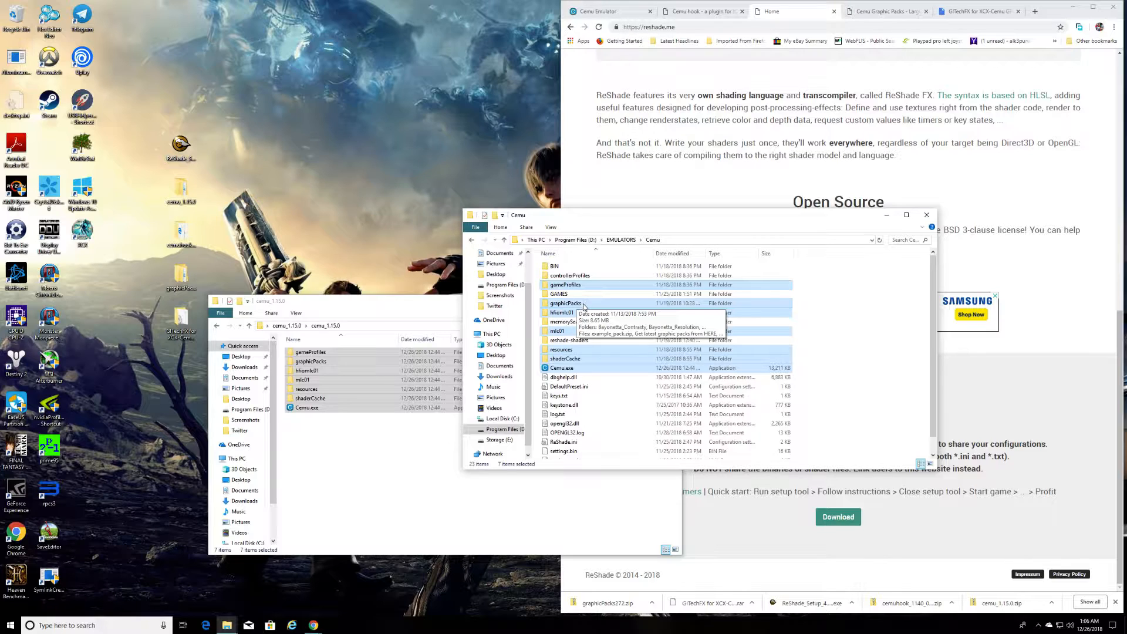
- Check the contents of the graphicPacks folder inside the Cemu folder, return to Cemu, and clear the selection in the cemu_1.15.0 window
double_click(584, 306)
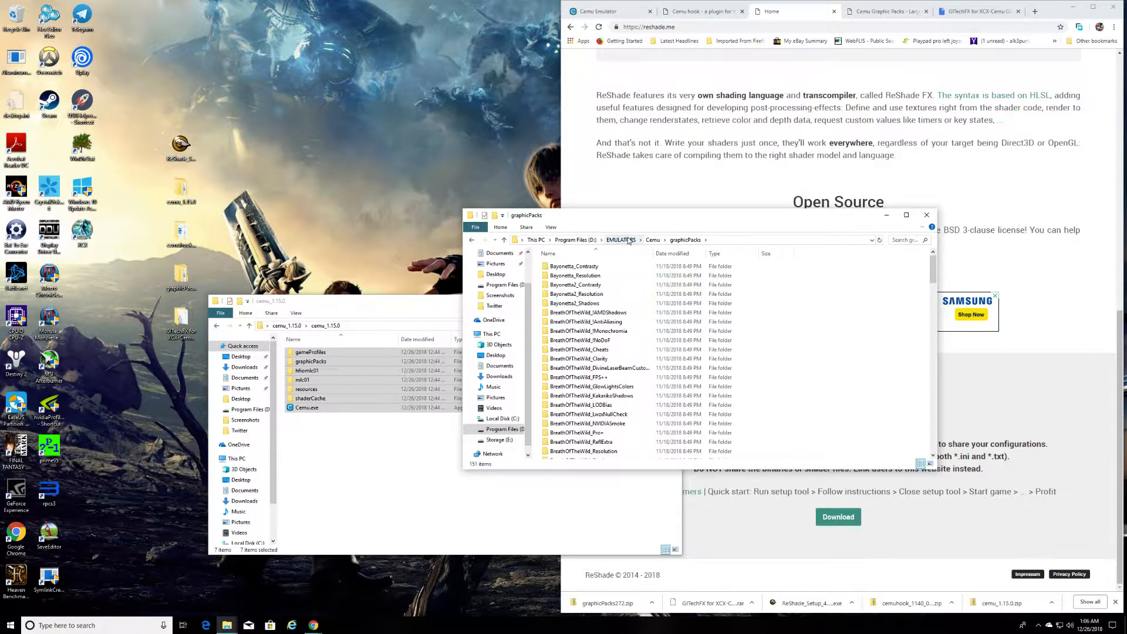
left_click(653, 240)
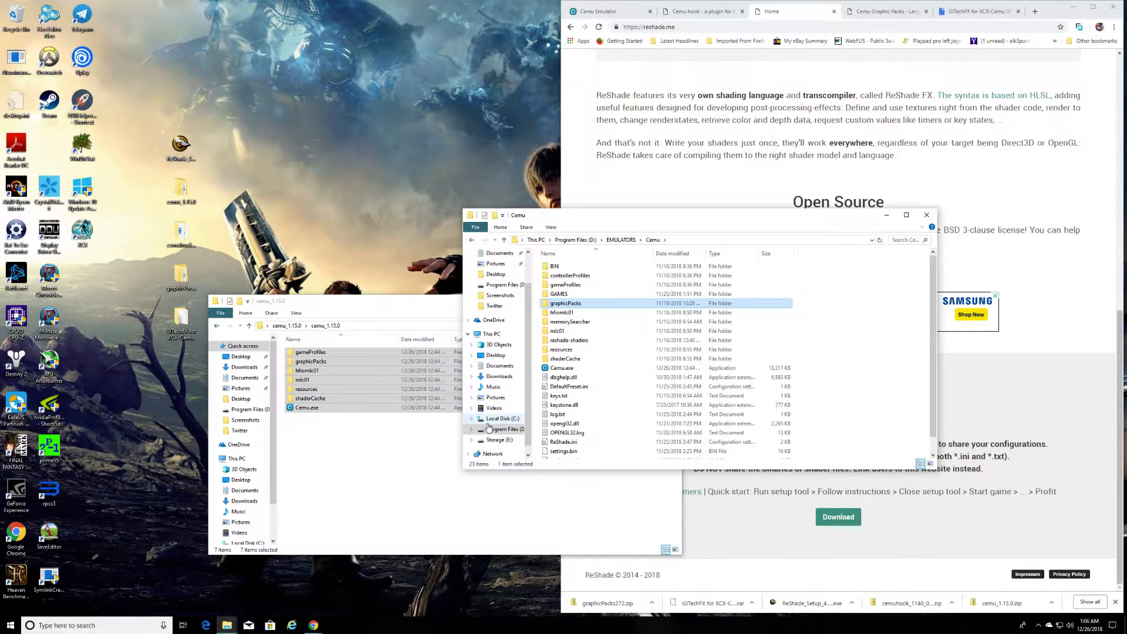
left_click(316, 442)
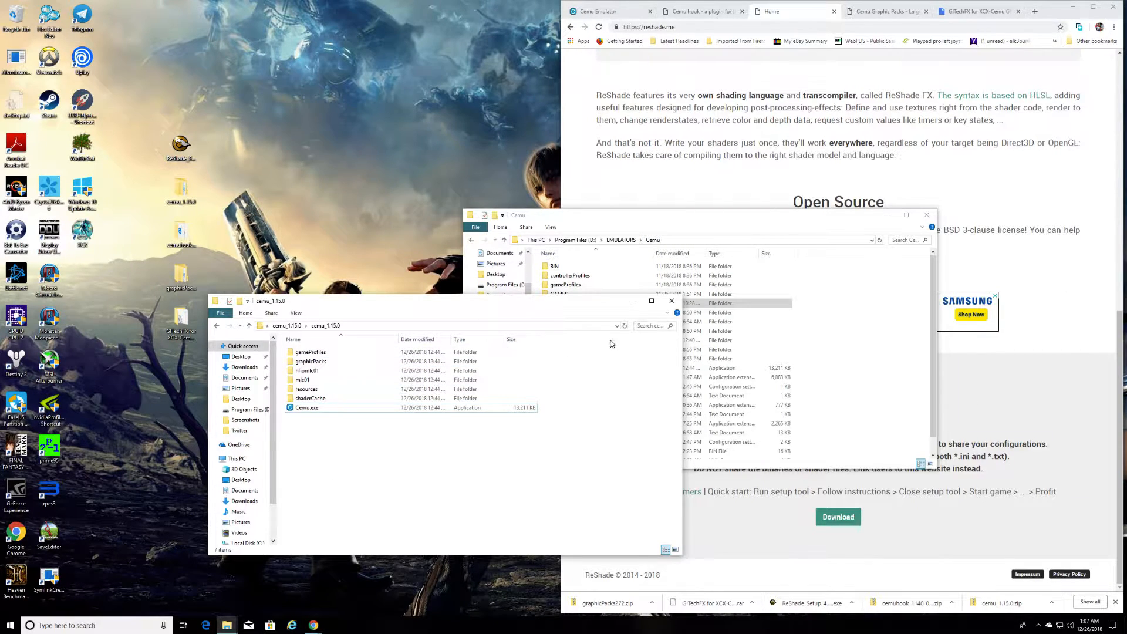
- Move the Cemu and cemu_1.15.0 windows apart and minimize the cemu_1.15.0 window
left_click(634, 221)
left_click_drag(635, 222, 747, 234)
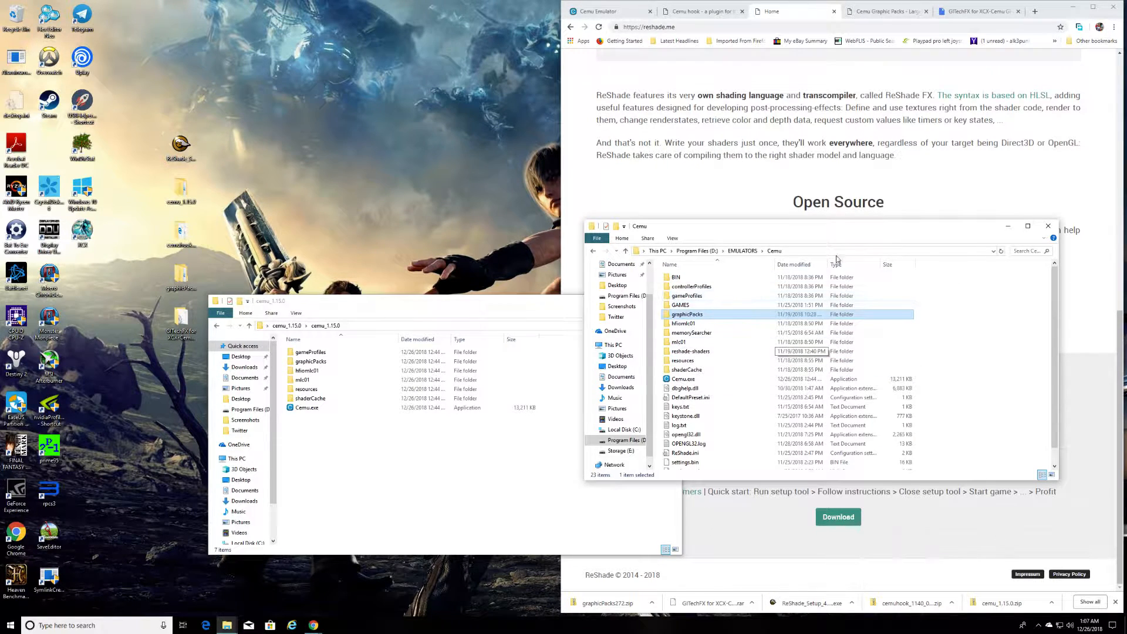
left_click(400, 312)
left_click_drag(403, 316, 258, 358)
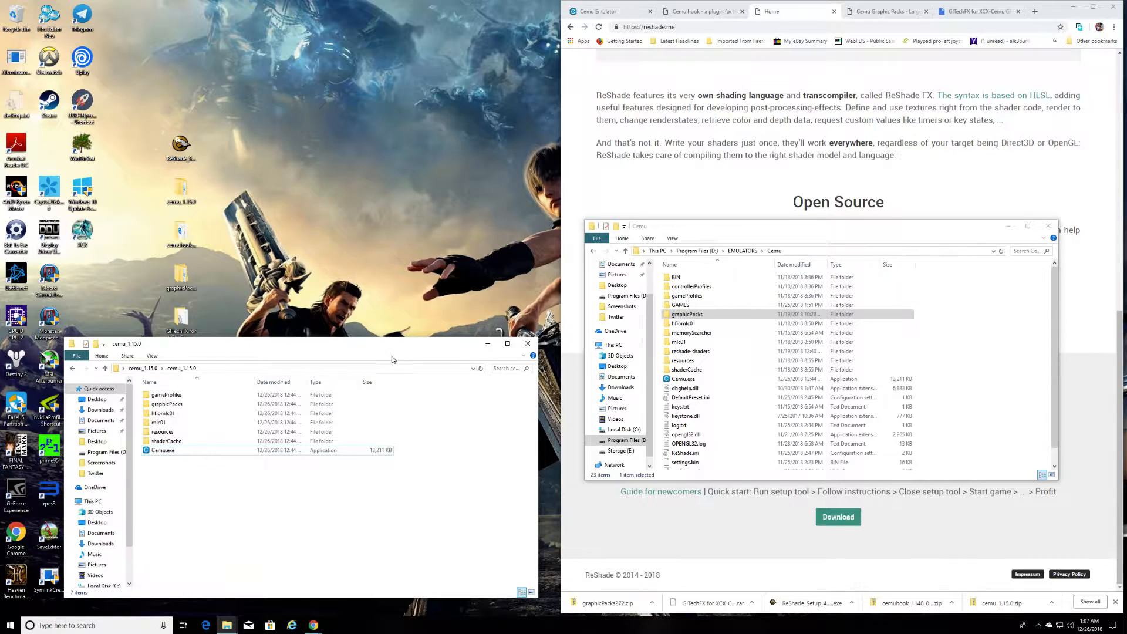
left_click(488, 345)
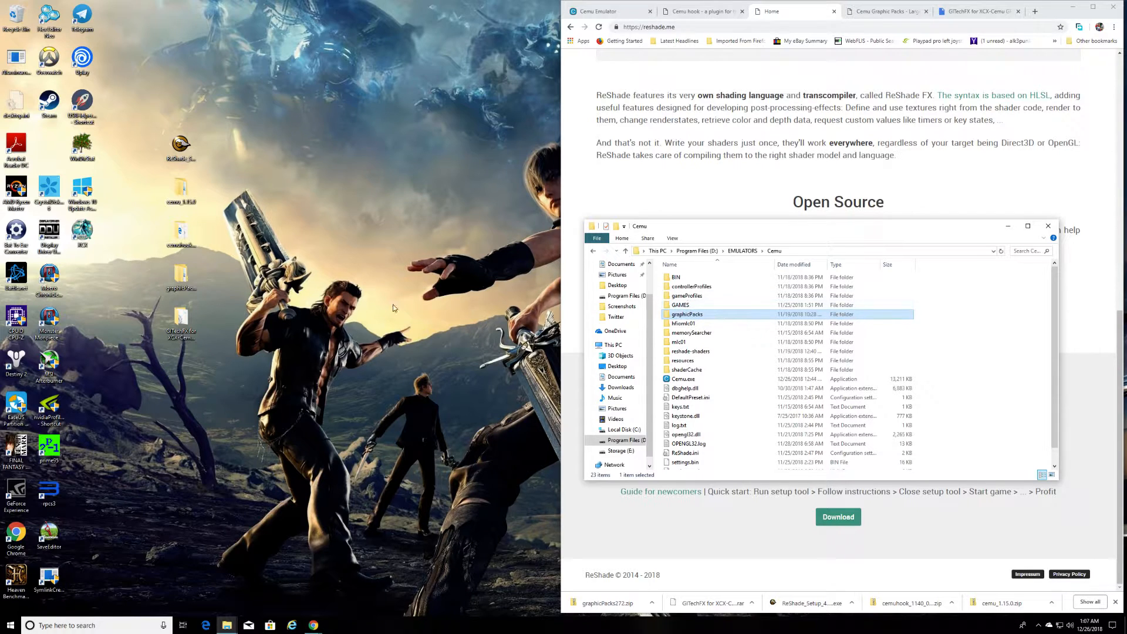
- Open the graphicPacks272 folder from the desktop, place it beside the Cemu window, and enter Cemu's graphicPacks folder
double_click(180, 278)
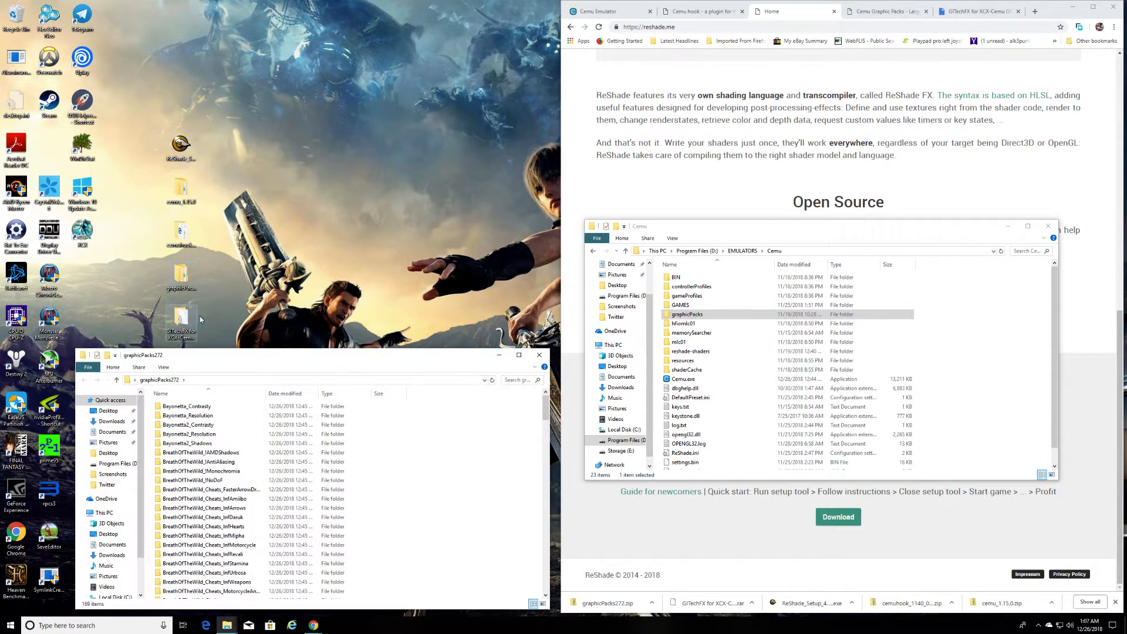
left_click_drag(274, 360, 276, 238)
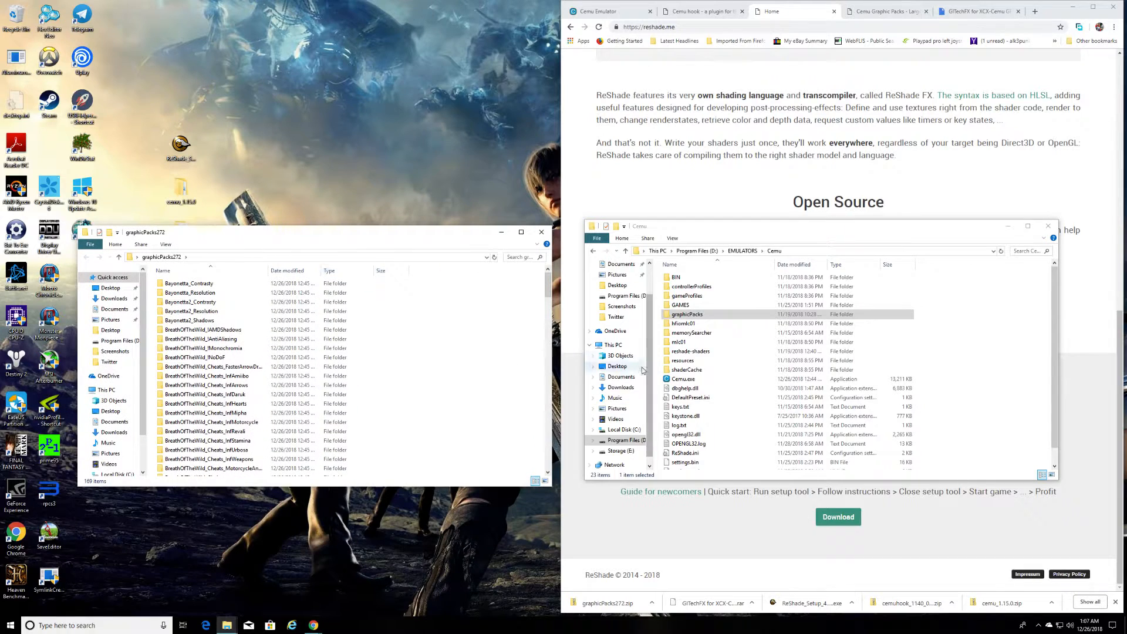
left_click(704, 315)
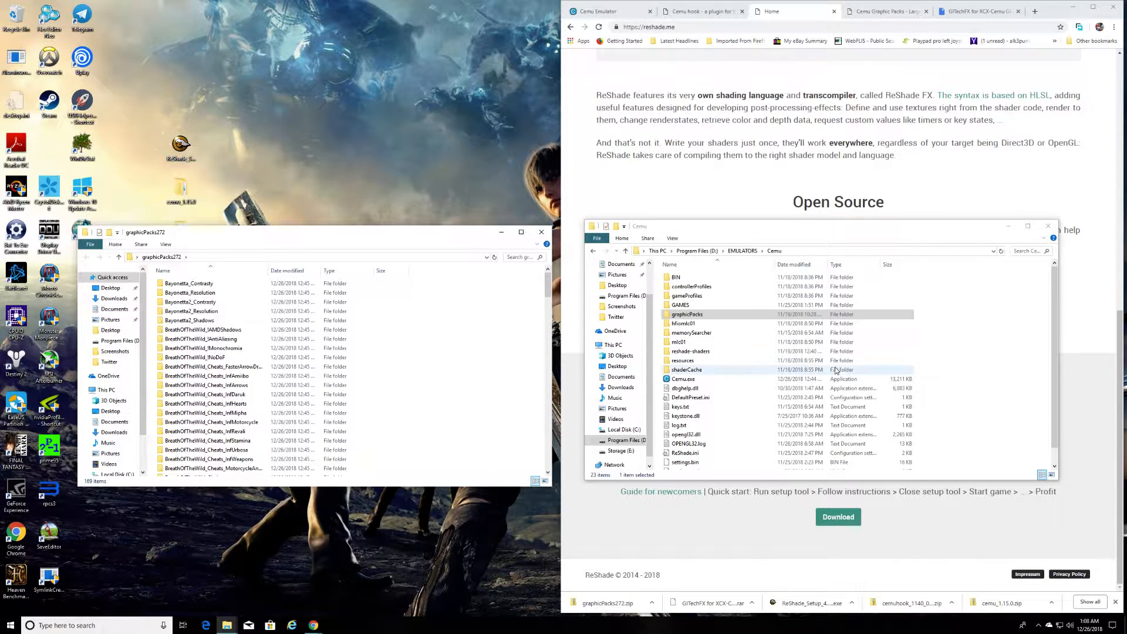
double_click(688, 314)
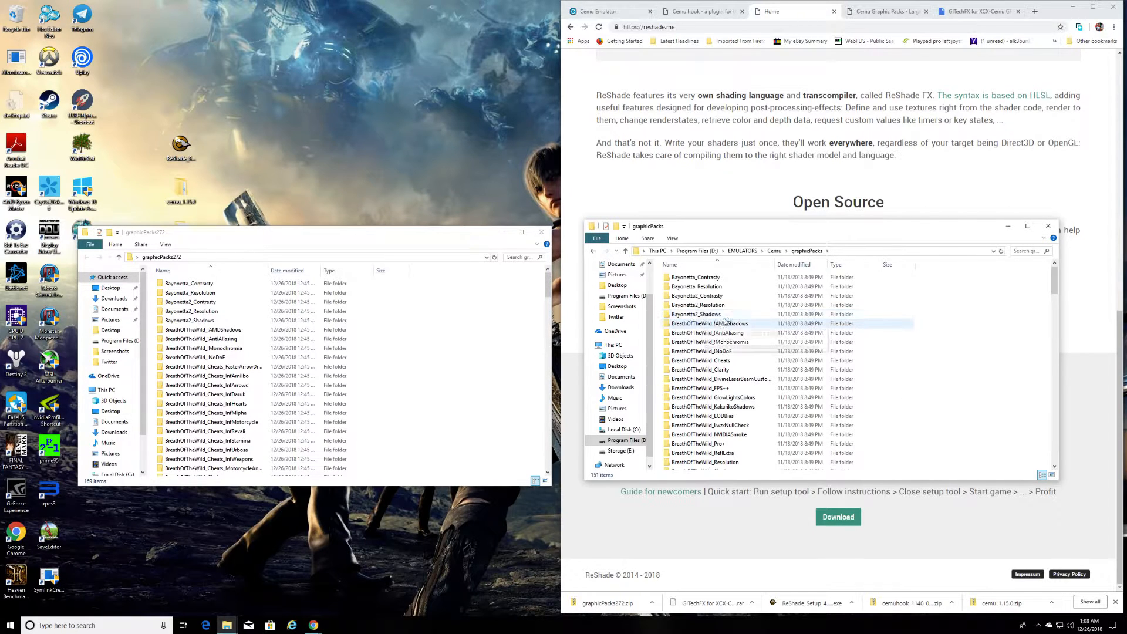
left_click(775, 251)
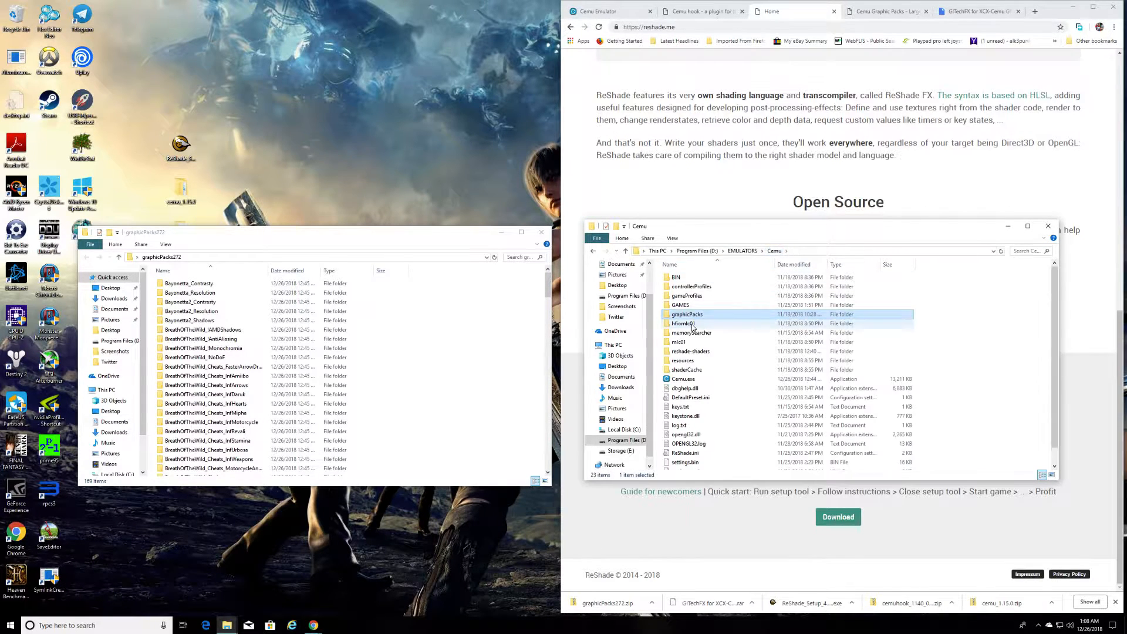
double_click(693, 315)
- Look through the graphic packs in Cemu's graphicPacks folder, including the contents of example_pack.zip
scroll(698, 318, "down", 20)
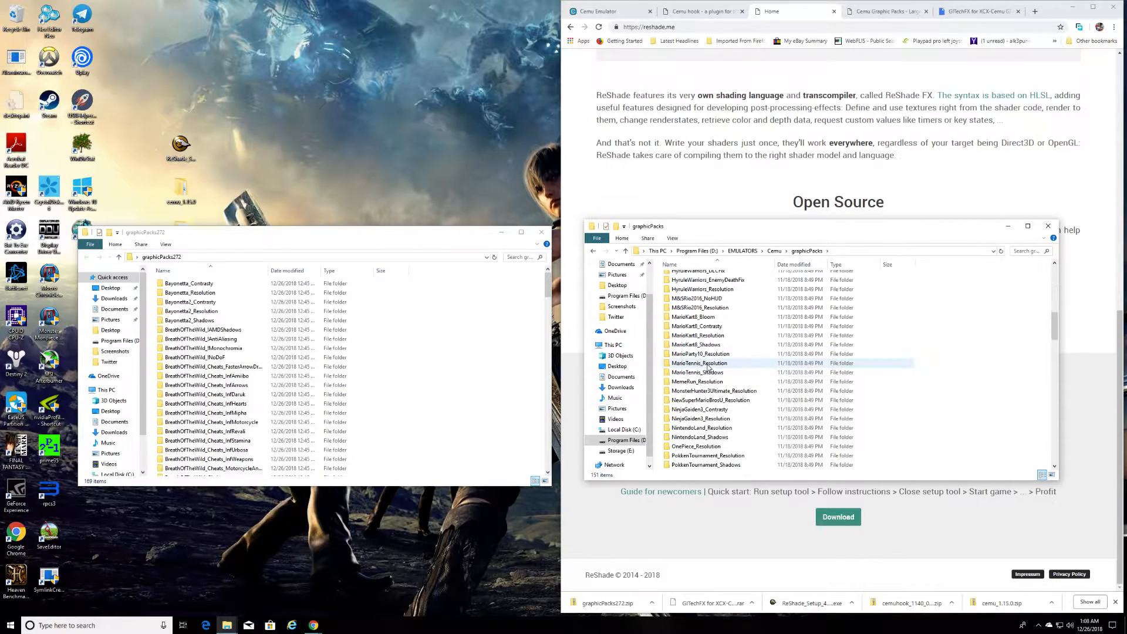
scroll(699, 371, "down", 12)
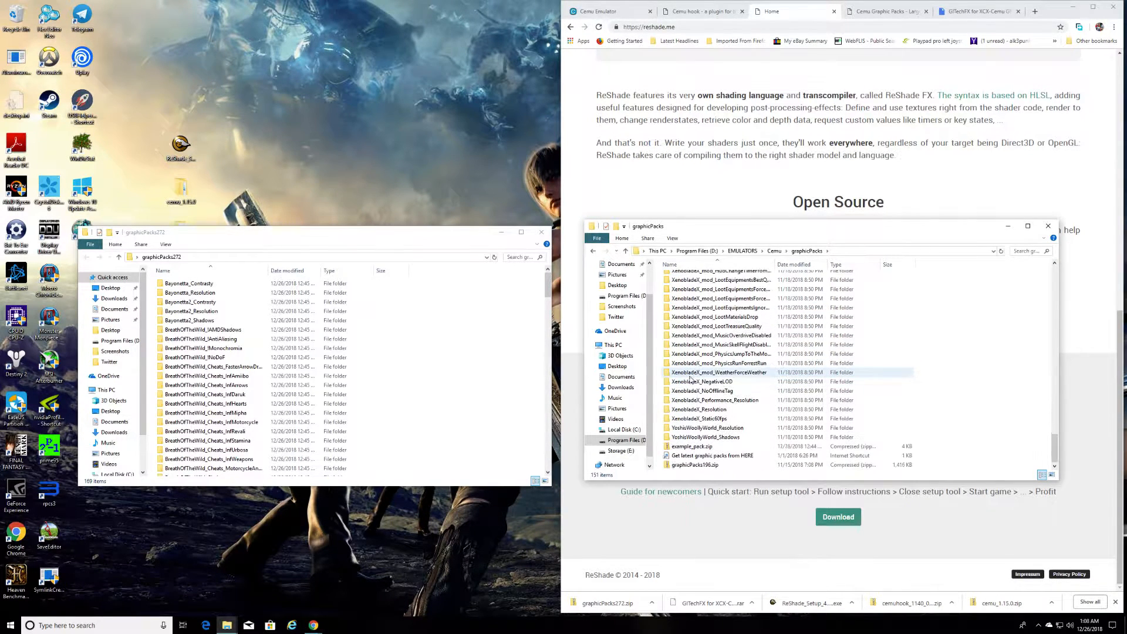
double_click(695, 447)
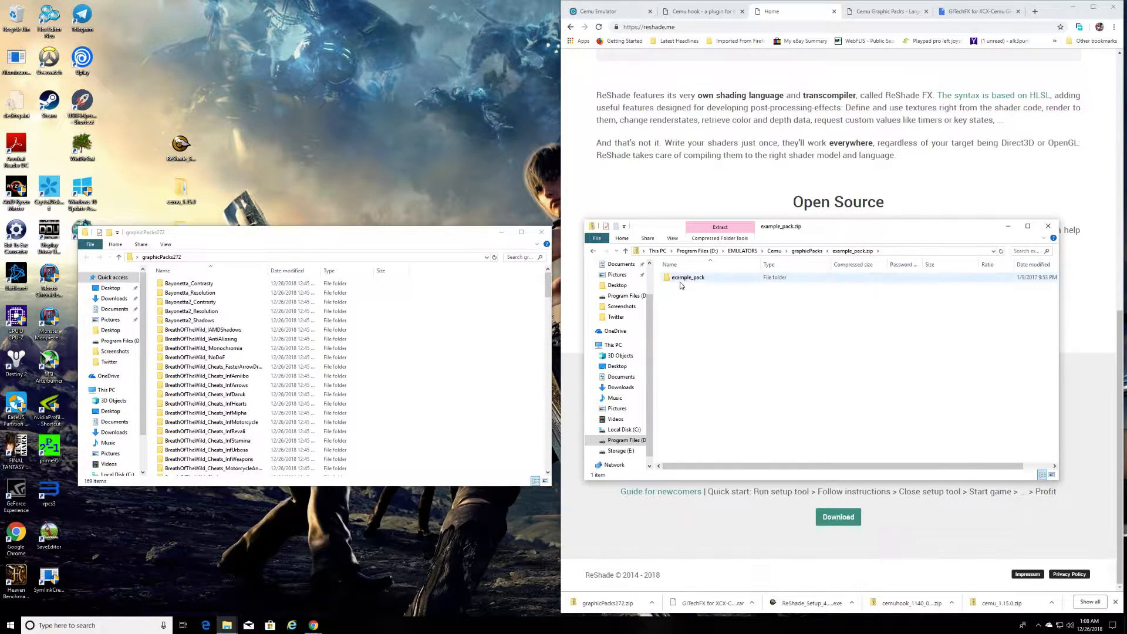
double_click(686, 278)
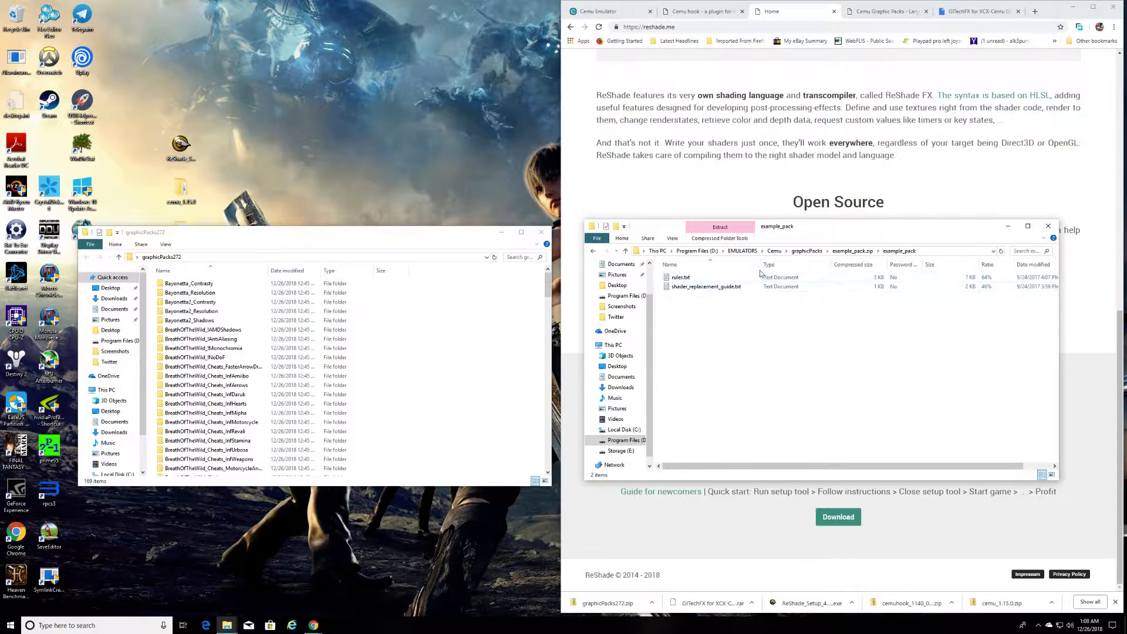
left_click(807, 251)
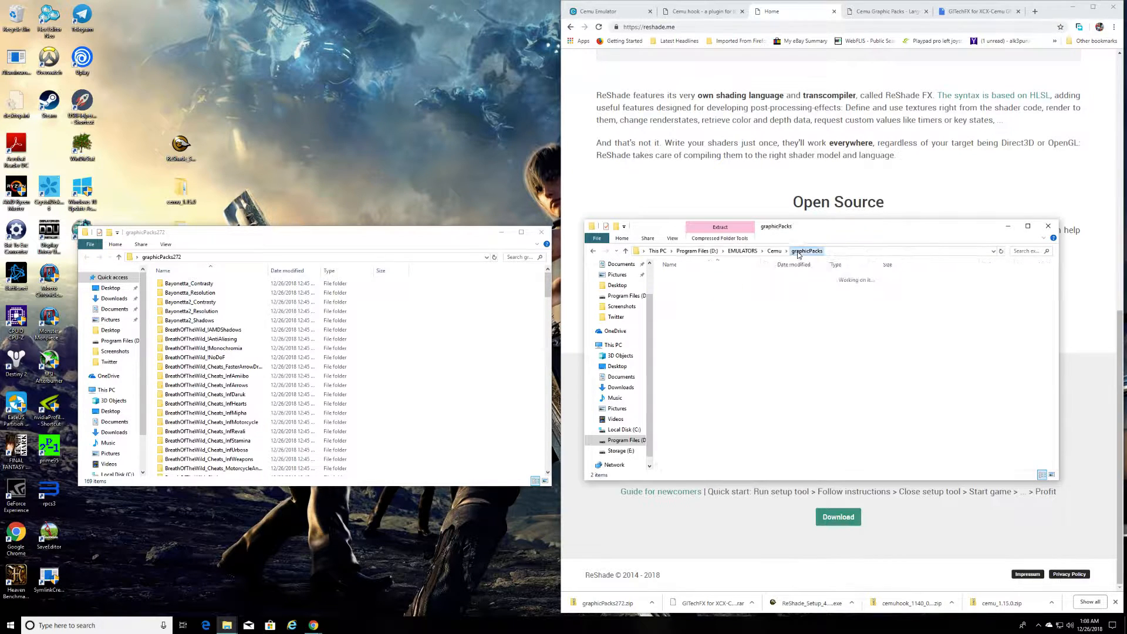
scroll(749, 396, "up", 3)
scroll(752, 388, "up", 20)
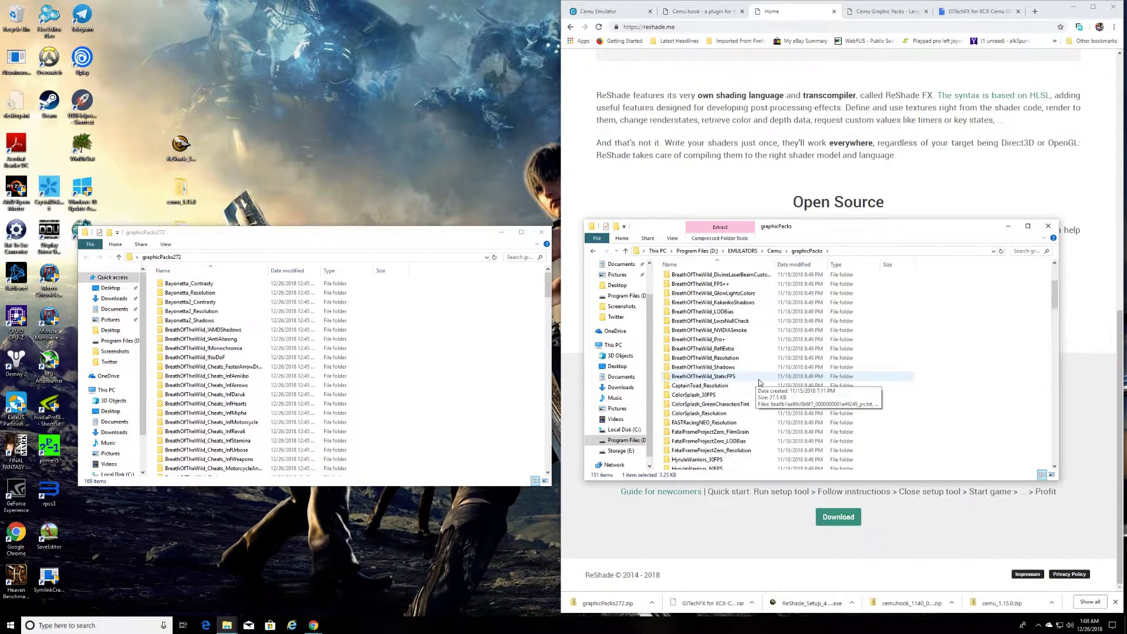
scroll(758, 382, "up", 10)
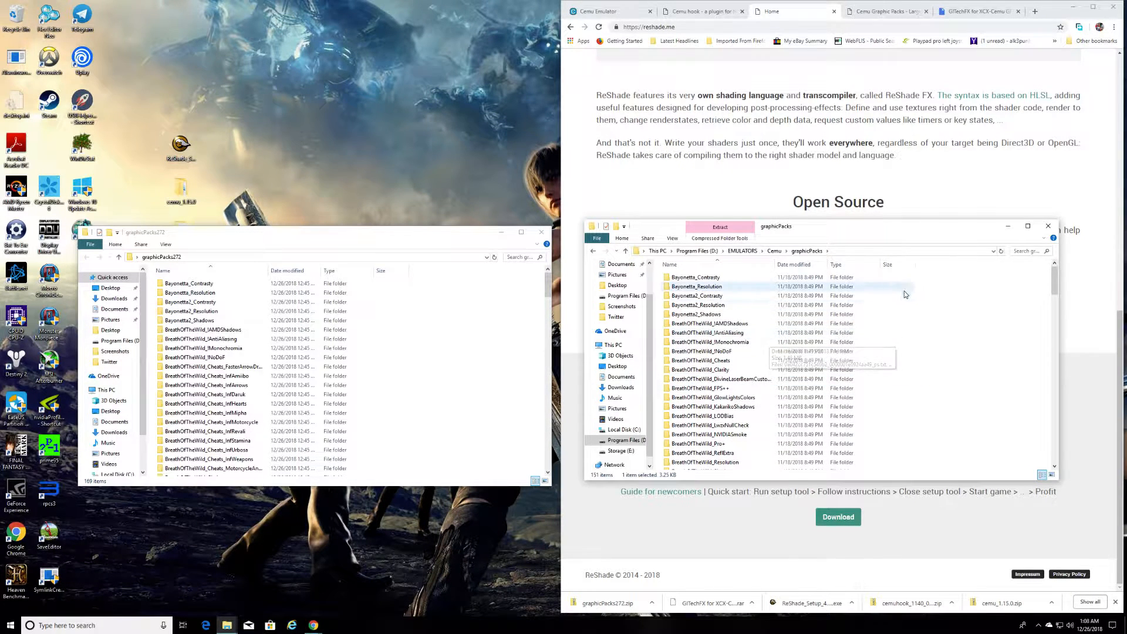
scroll(910, 306, "down", 12)
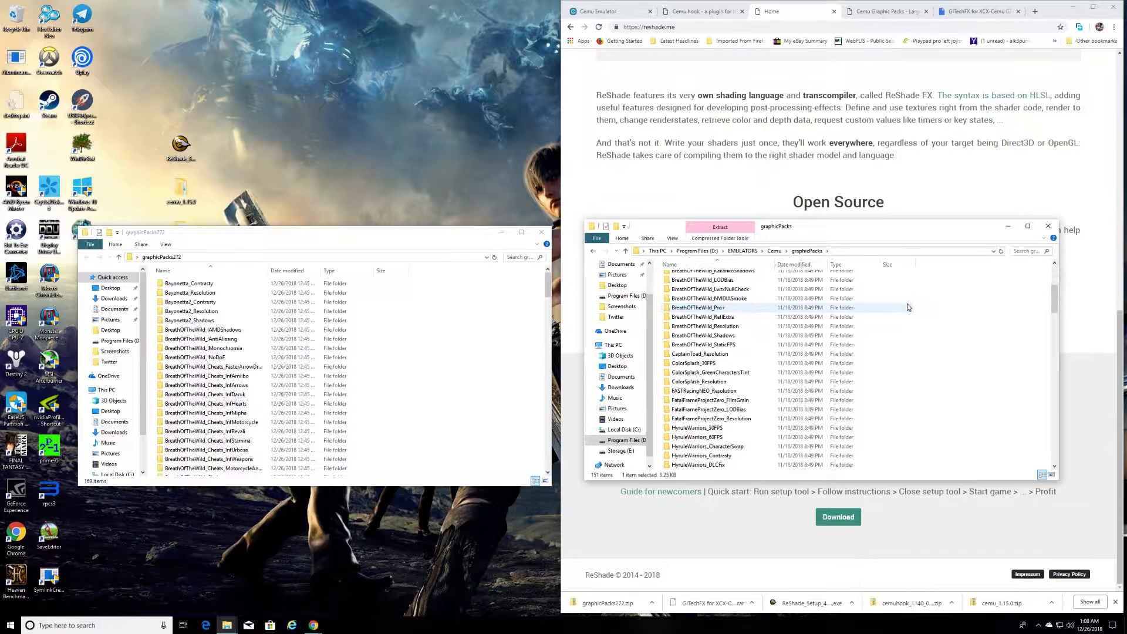
scroll(890, 320, "up", 15)
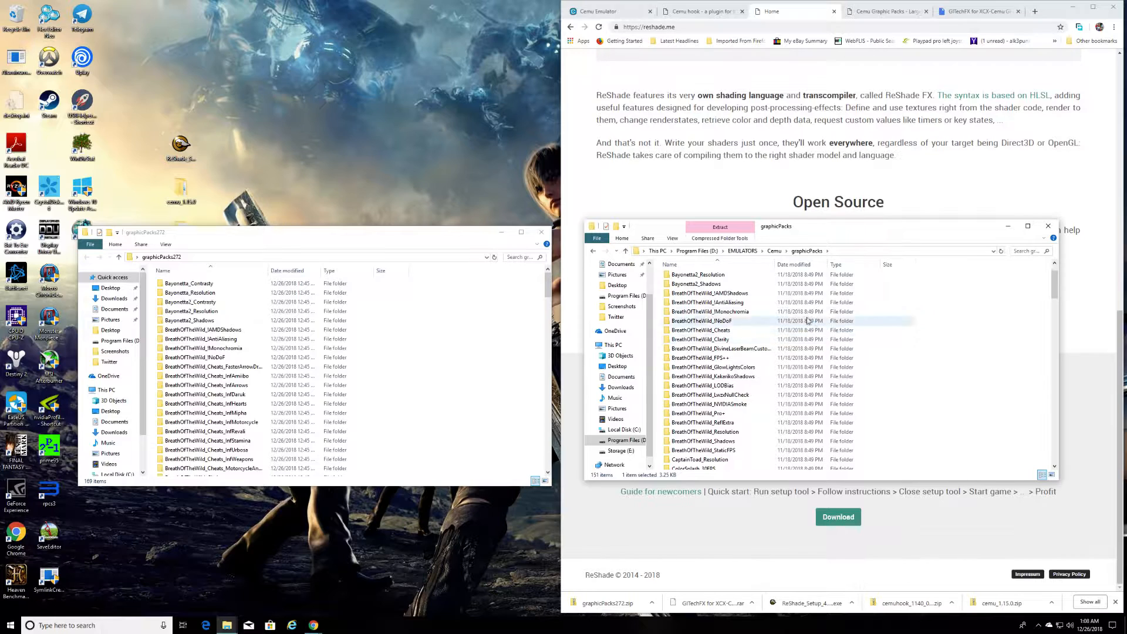
- Select all the folders in the graphicPacks272 window and switch back to Cemu's graphicPacks window
left_click(385, 242)
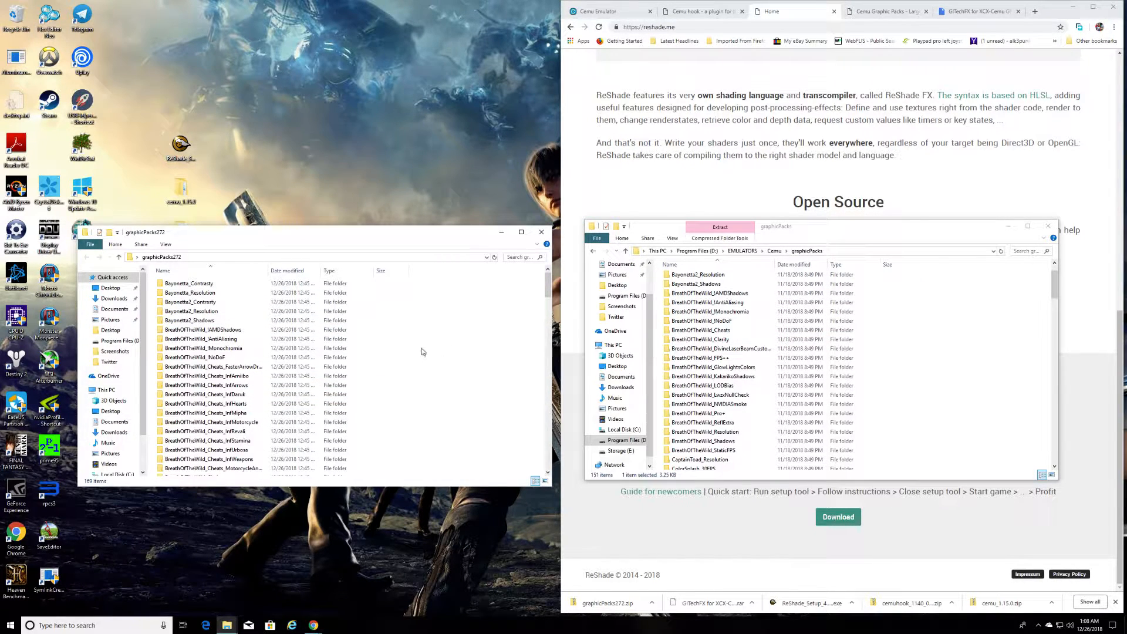
key("ctrl+a")
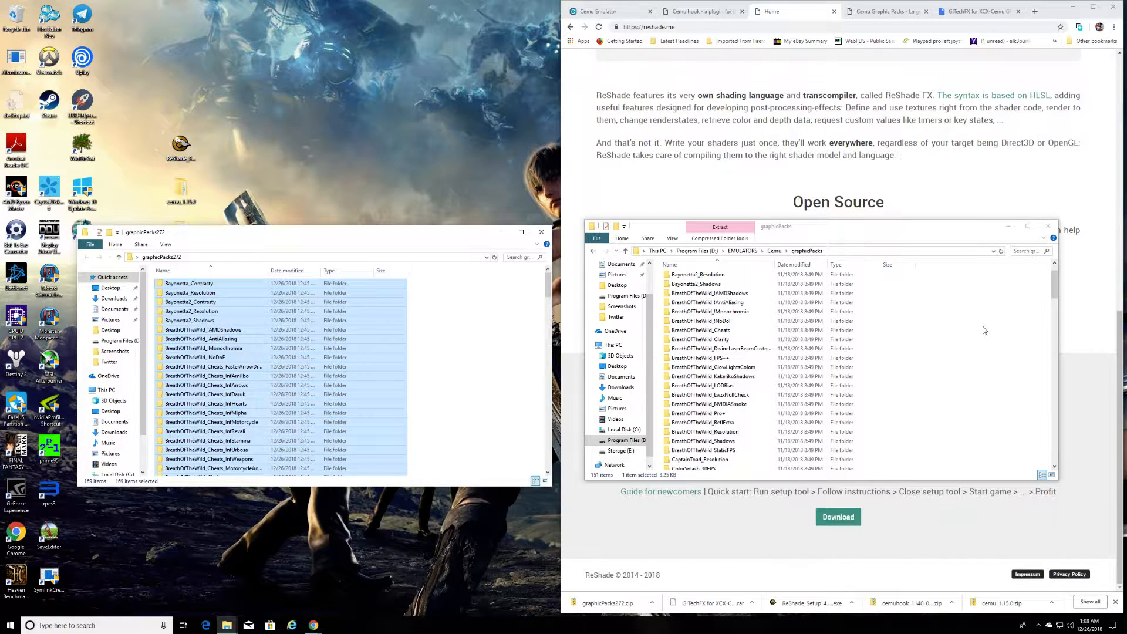
left_click(968, 320)
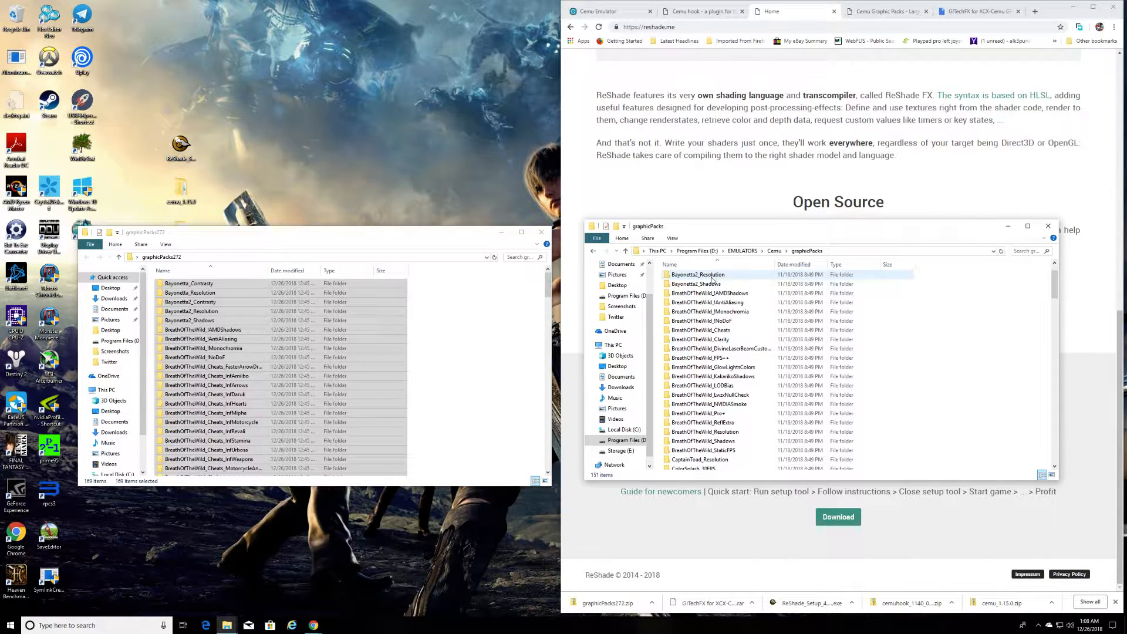
- Delete the old graphicPacks196.zip archive from Cemu's graphicPacks folder
scroll(729, 341, "down", 12)
scroll(730, 344, "down", 20)
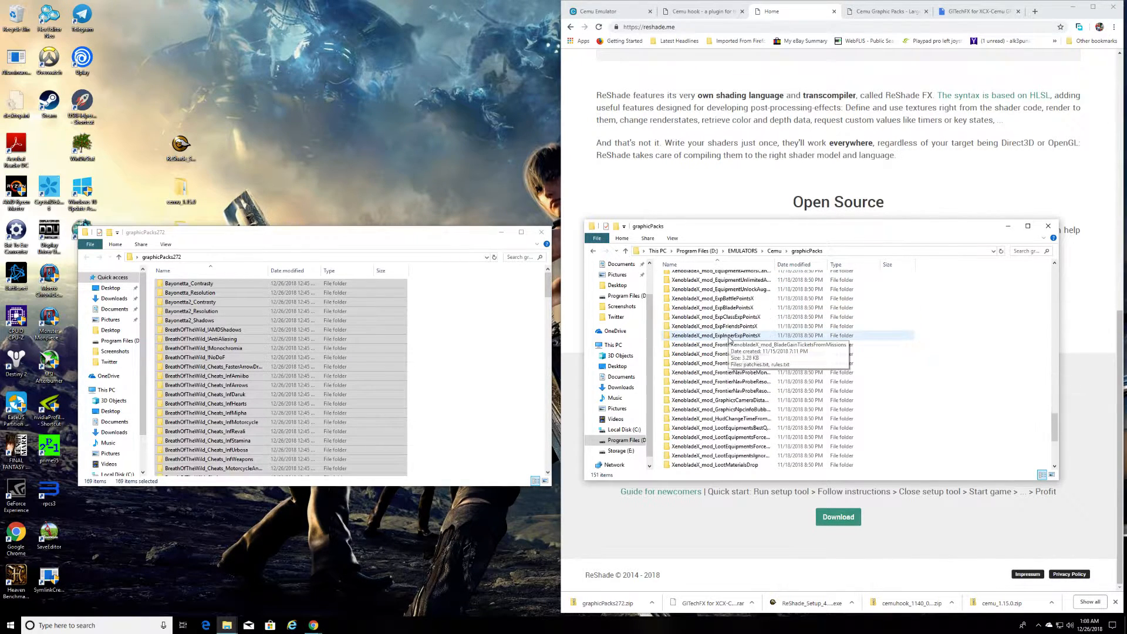
scroll(730, 338, "down", 7)
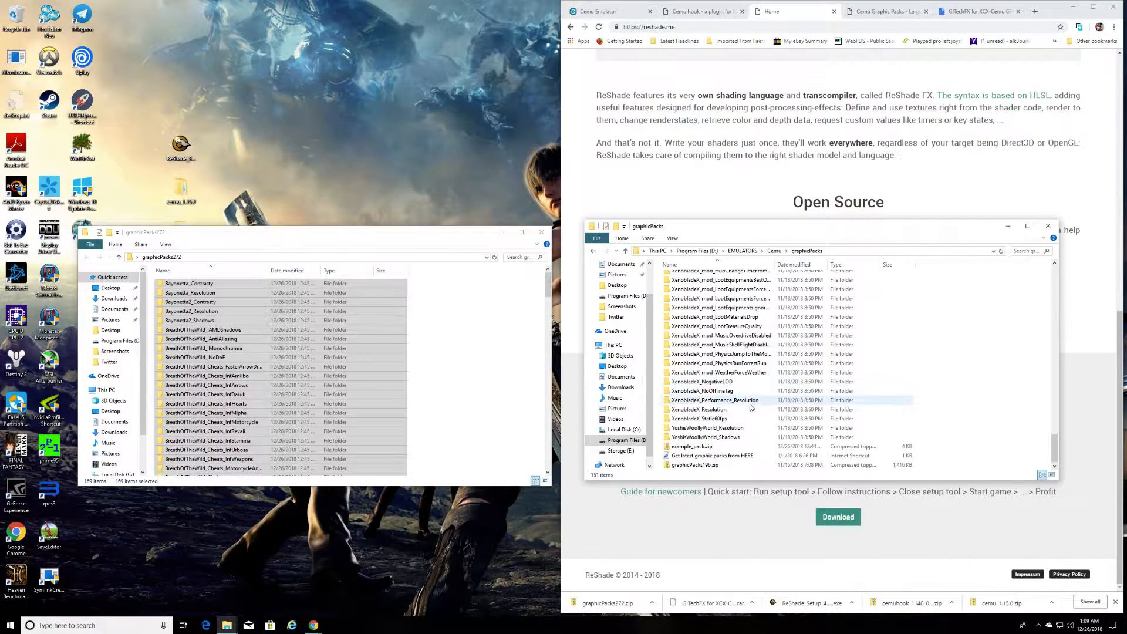
left_click(711, 466)
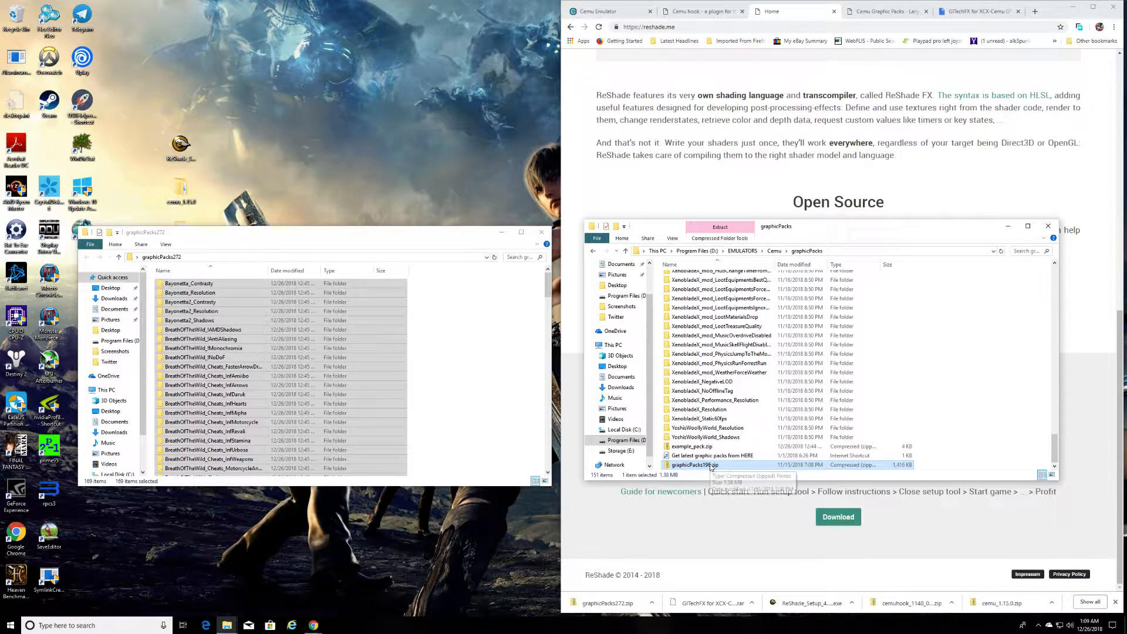
right_click(711, 466)
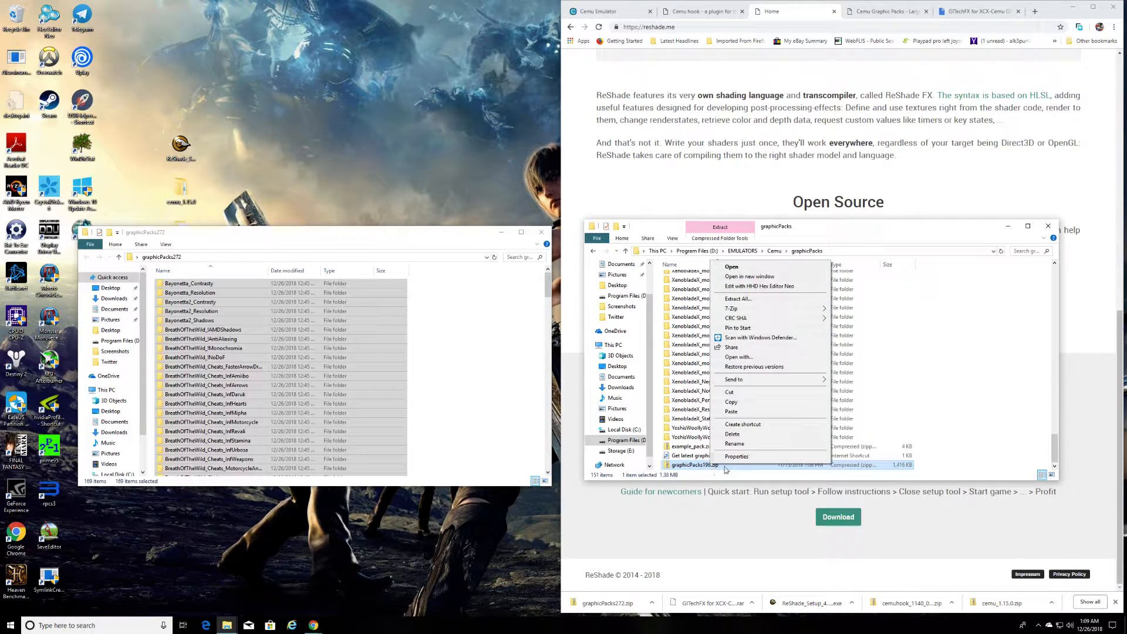
left_click(732, 435)
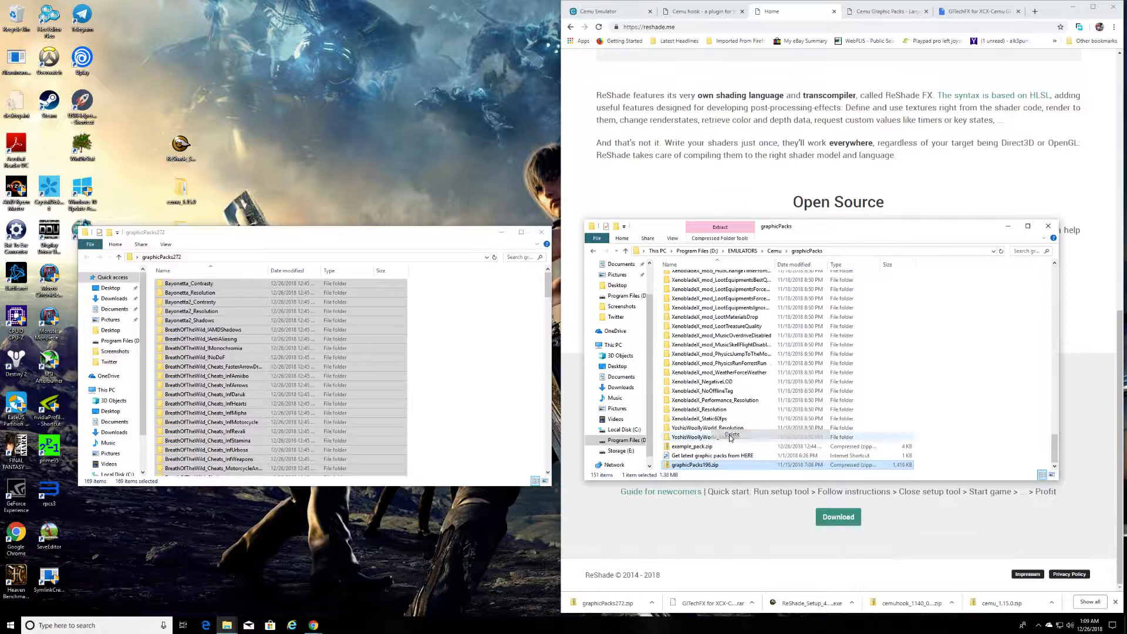
- Delete all the old pack folders from Bayonetta_Contrasty through YoshiWoollyWorld_Shadows in Cemu's graphicPacks folder
scroll(754, 428, "up", 5)
scroll(754, 428, "up", 20)
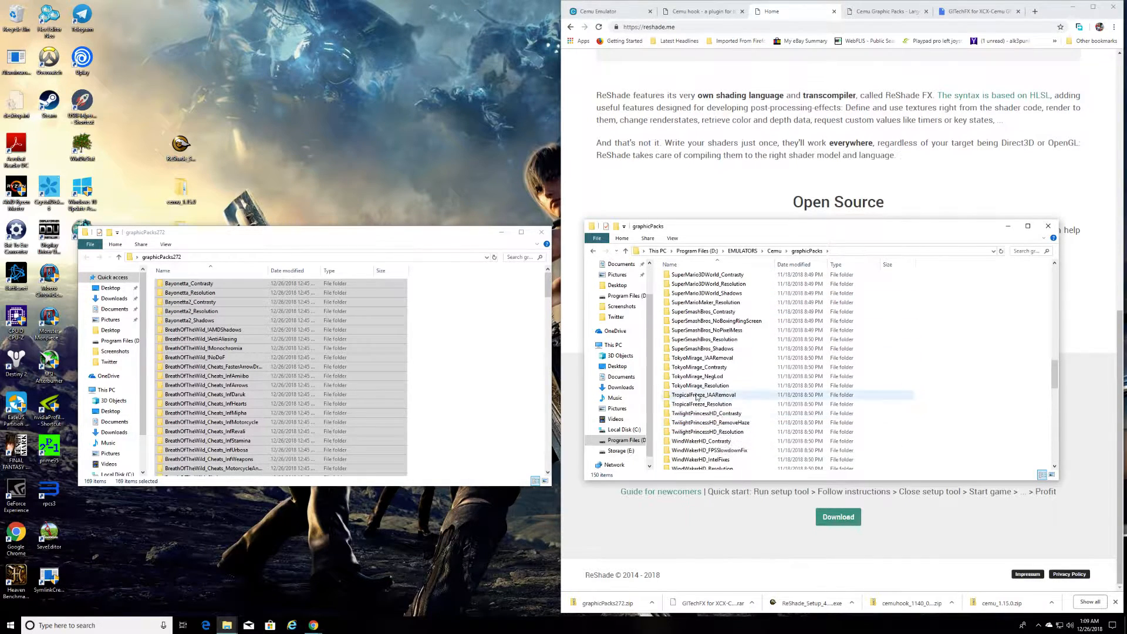
scroll(690, 307, "up", 4)
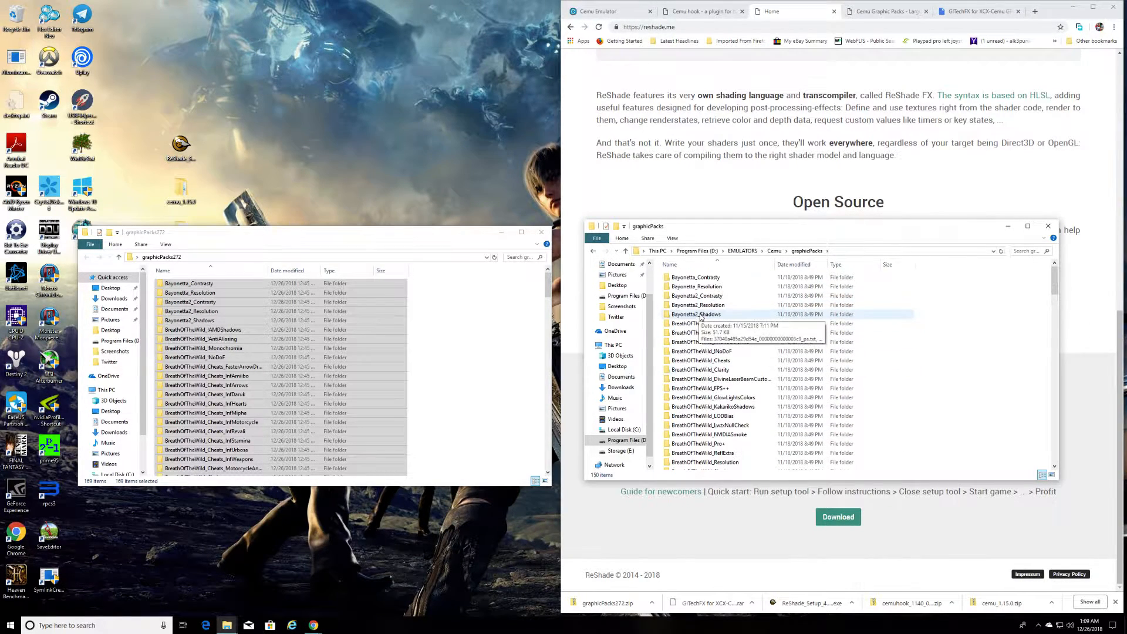
left_click(708, 277)
scroll(727, 353, "down", 2)
scroll(726, 353, "down", 20)
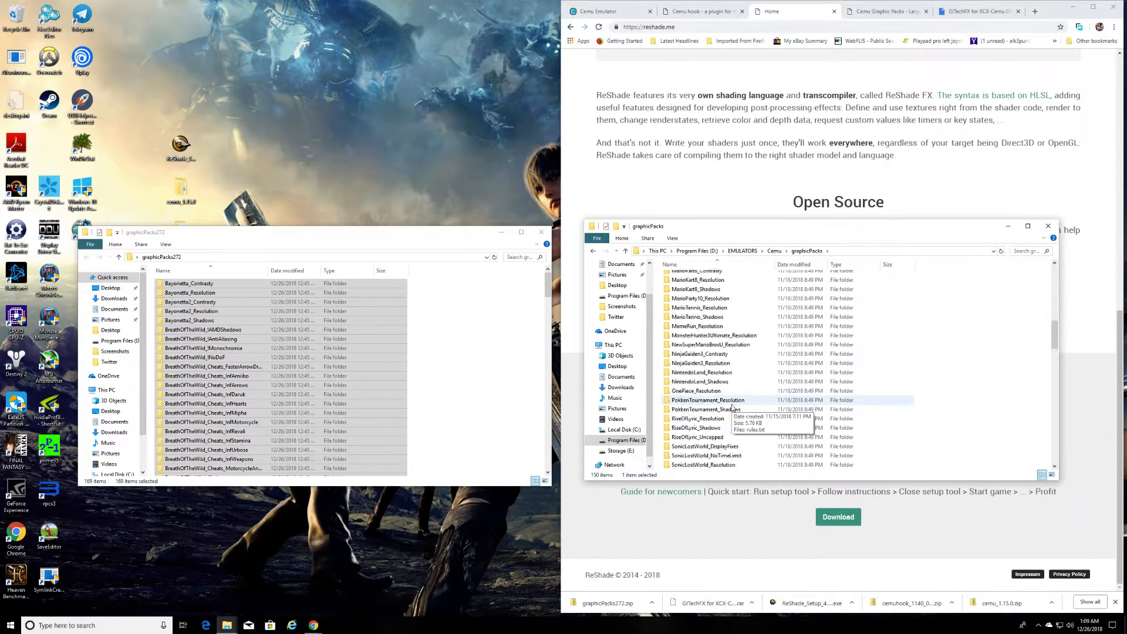
scroll(730, 409, "down", 3)
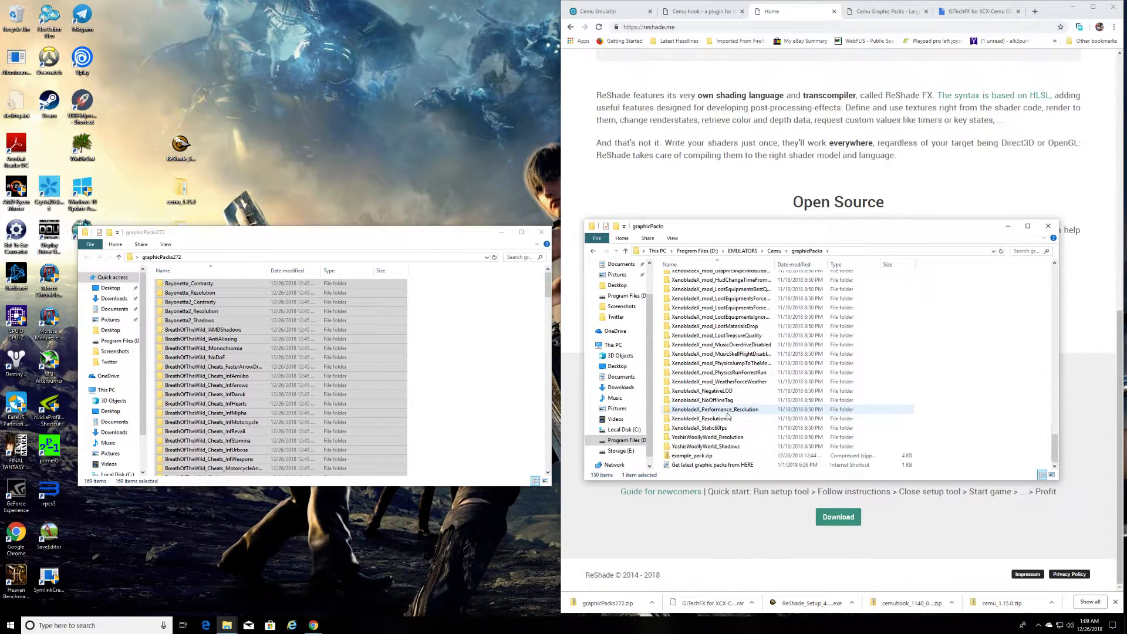
left_click(698, 447, "shift")
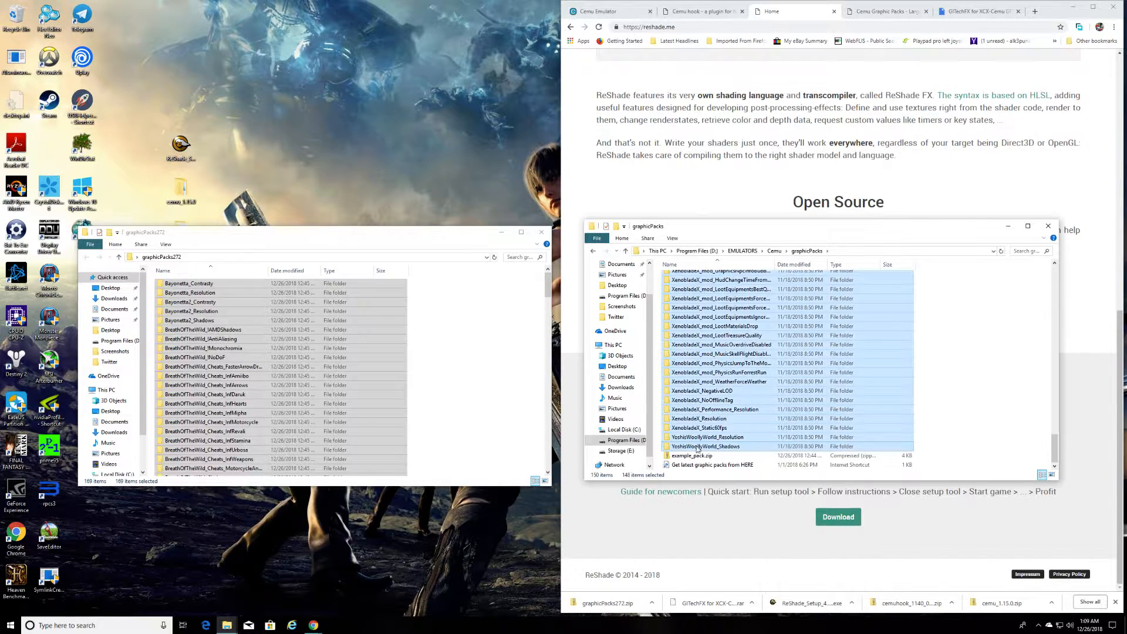
right_click(698, 448)
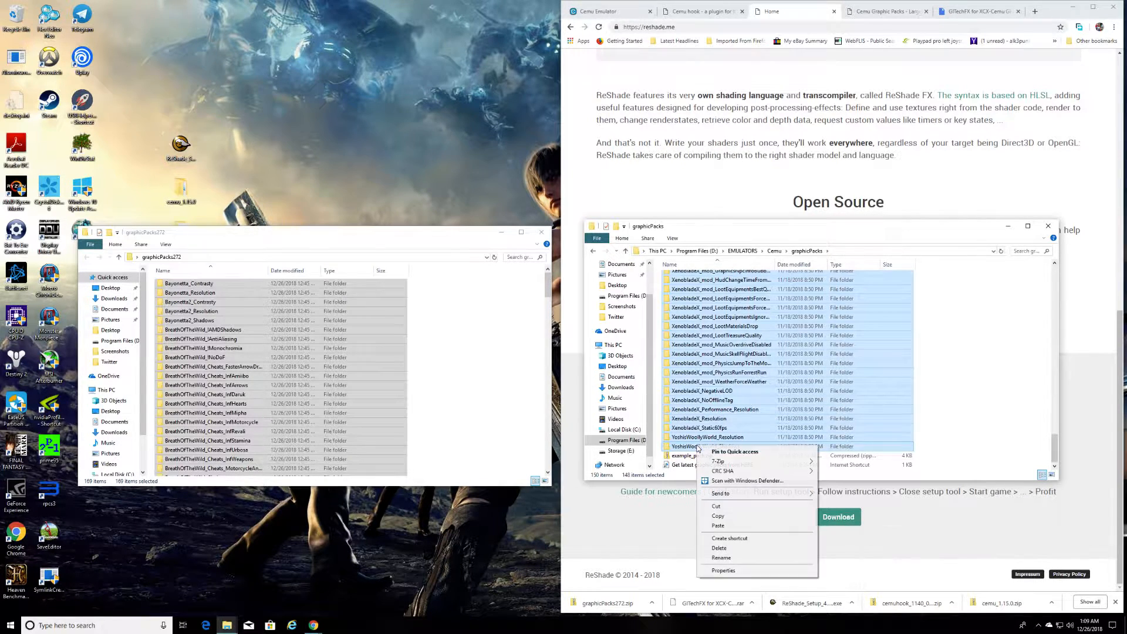
left_click(718, 548)
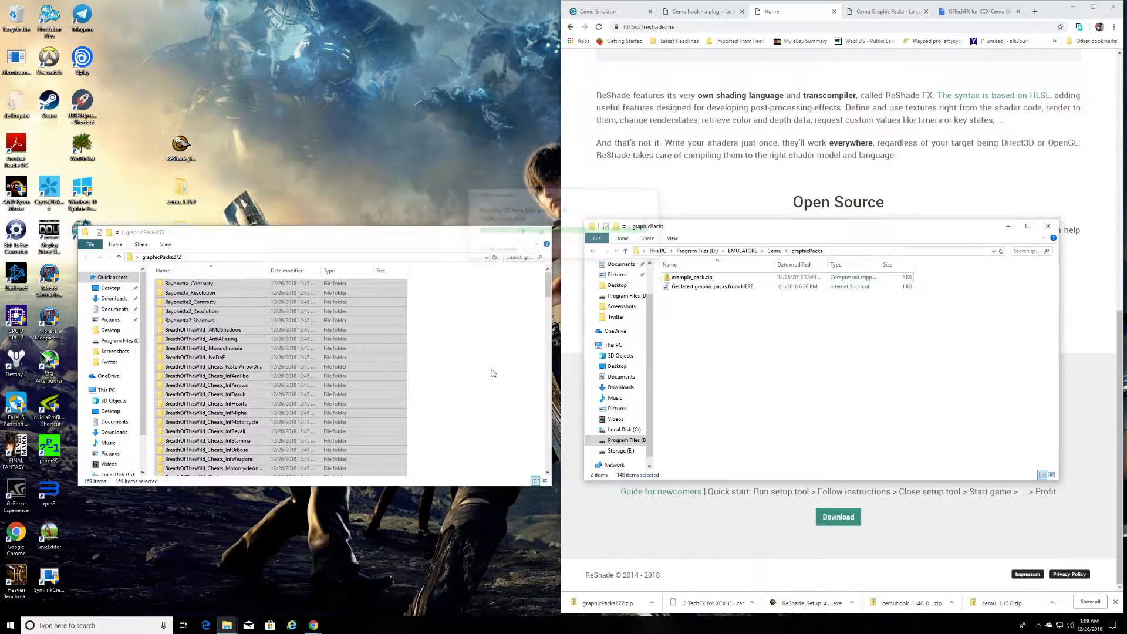
- Empty the Recycle Bin and confirm the permanent deletion of all its items
right_click(17, 16)
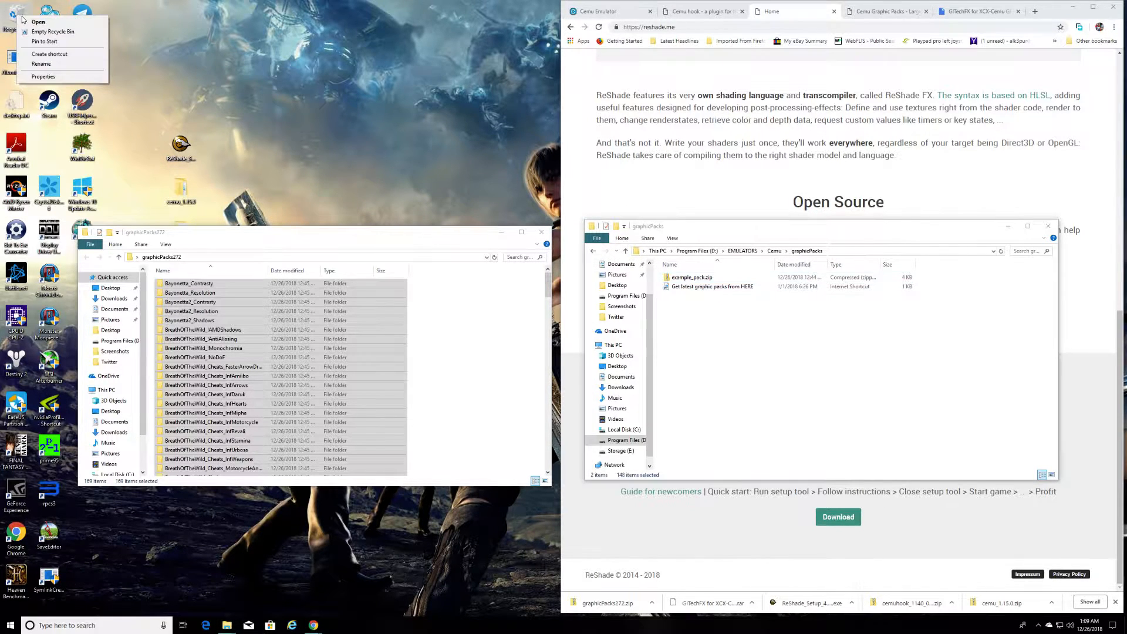
left_click(52, 33)
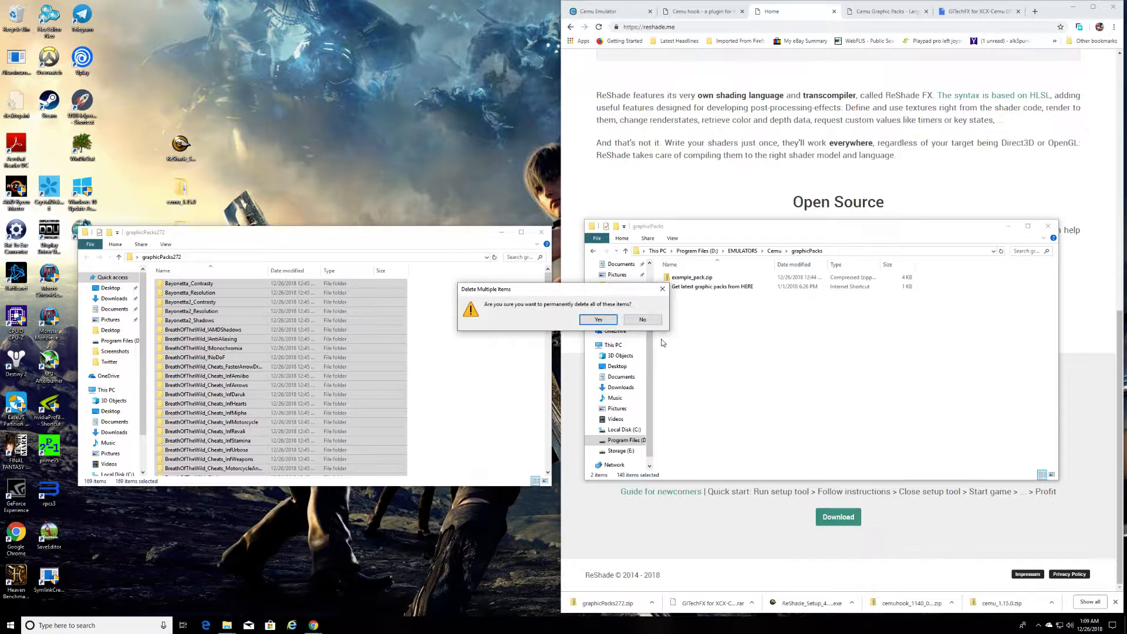
left_click(599, 320)
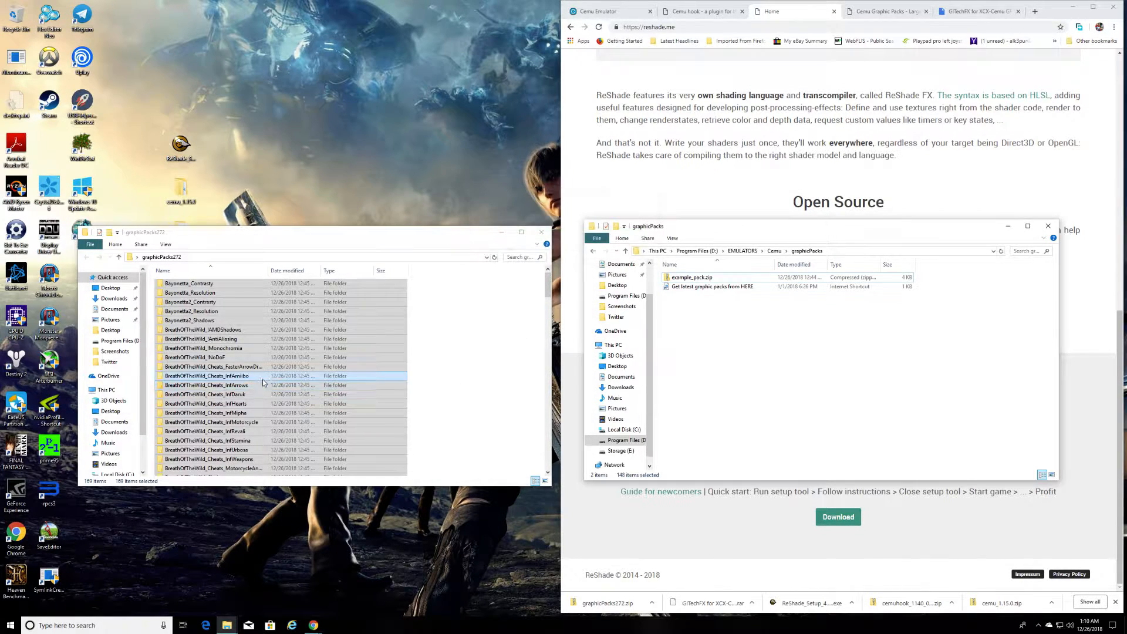
- Copy all the selected folders from graphicPacks272 into Cemu's graphicPacks folder
scroll(434, 333, "down", 20)
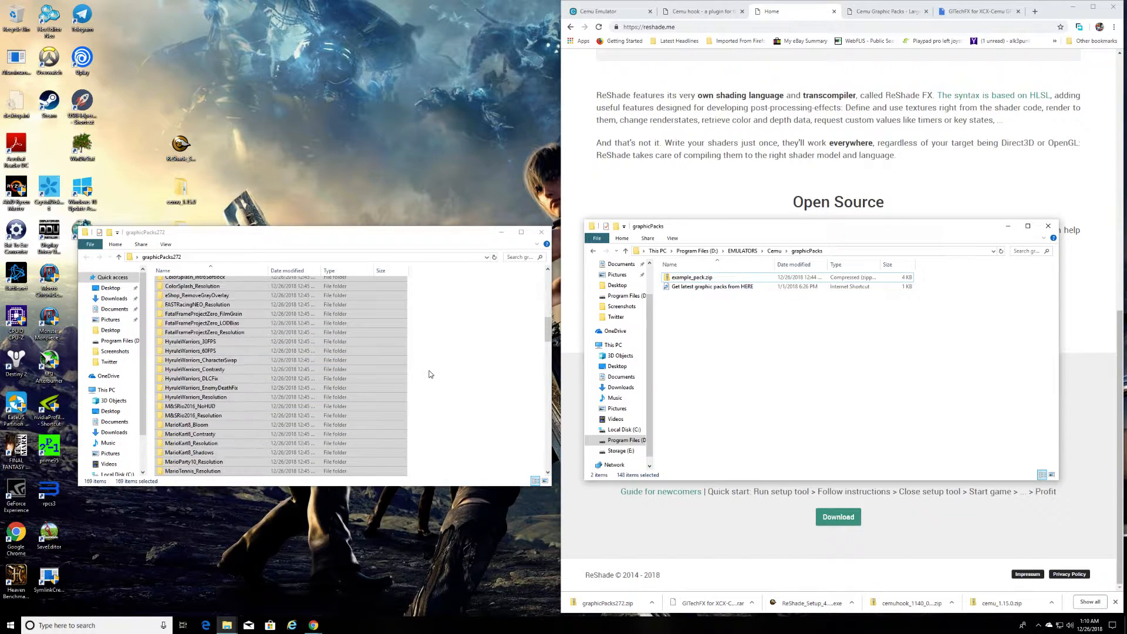
scroll(334, 433, "down", 10)
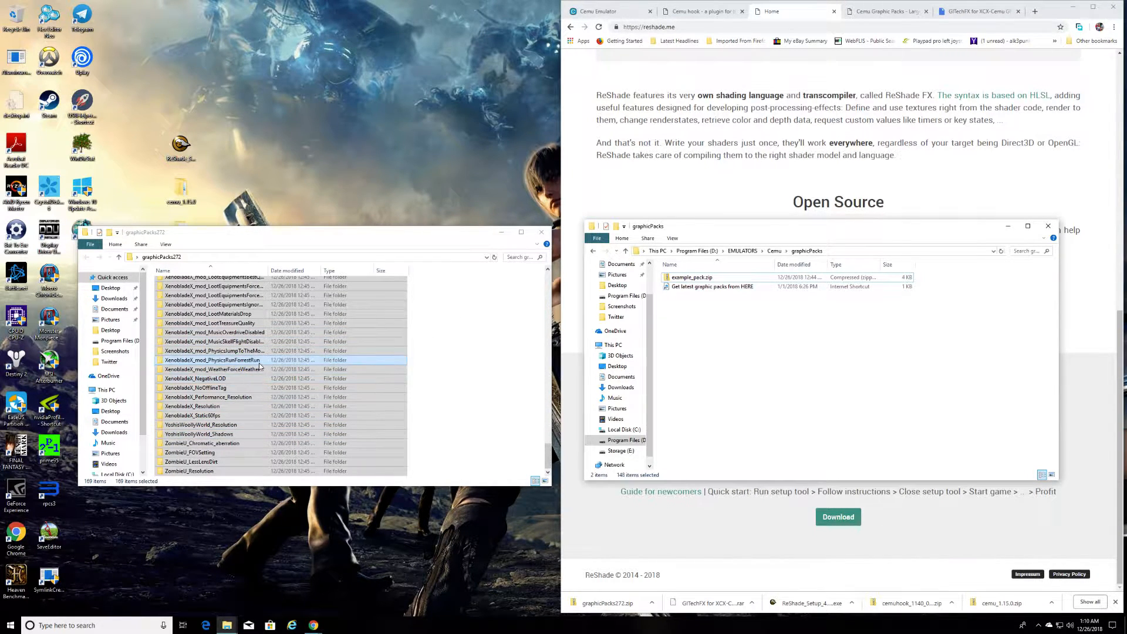
right_click(260, 363)
left_click(280, 446)
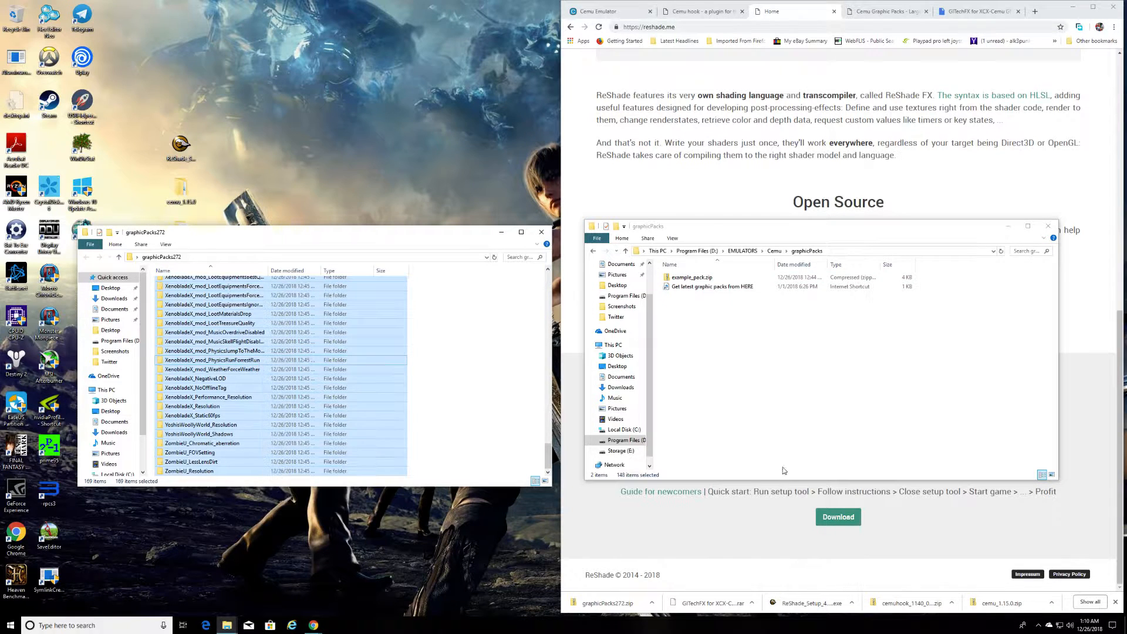
left_click(692, 332)
right_click(682, 319)
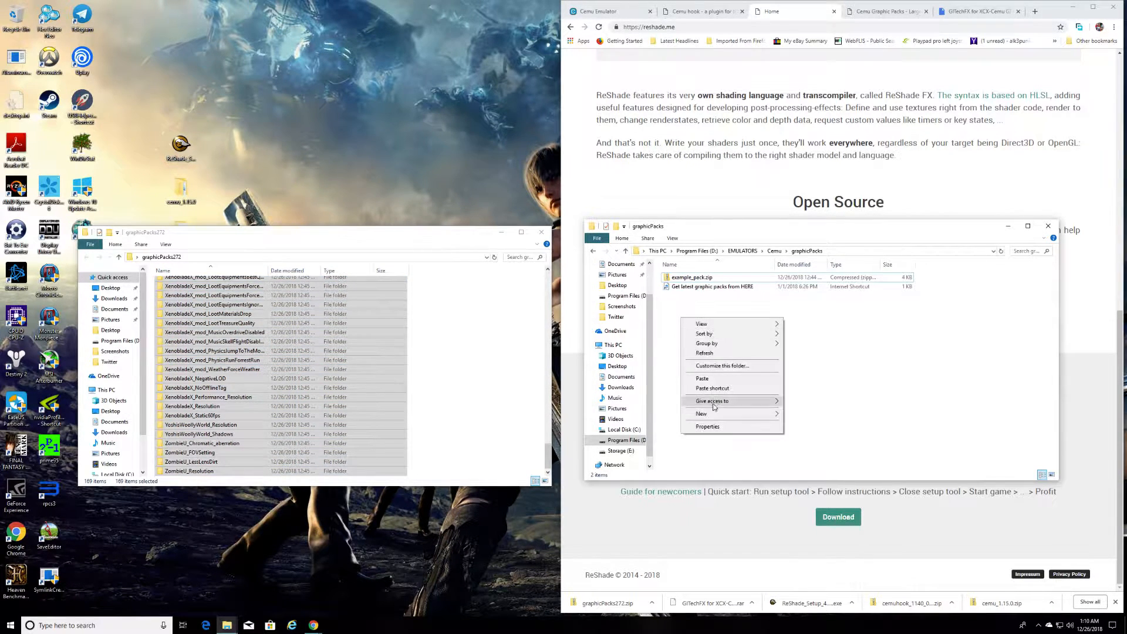
left_click(705, 378)
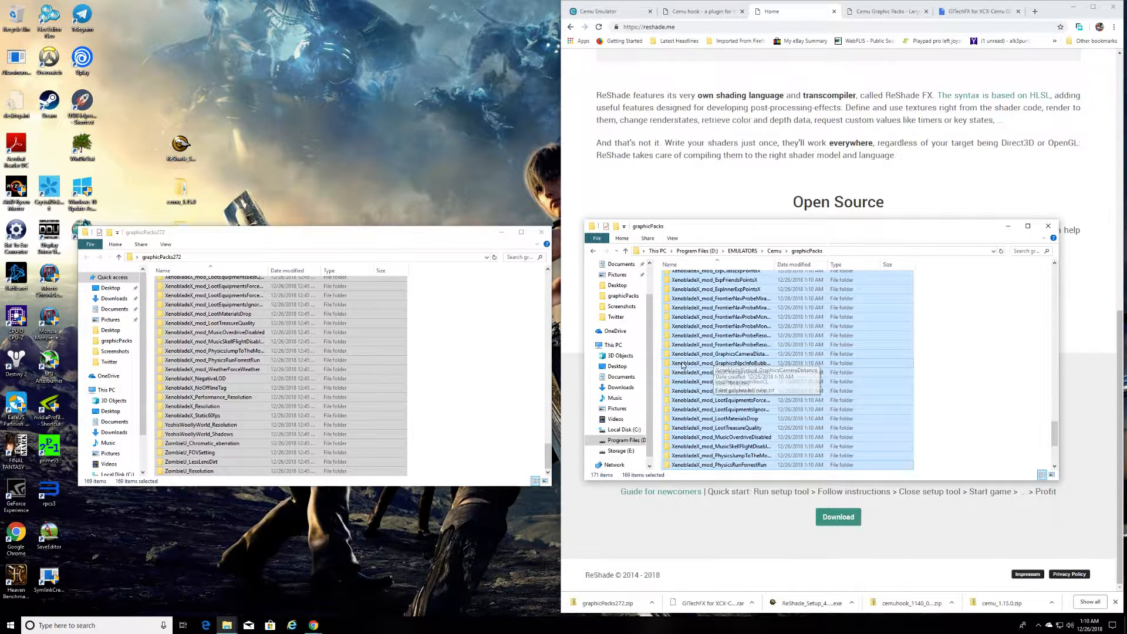
scroll(868, 394, "up", 7)
scroll(867, 396, "up", 20)
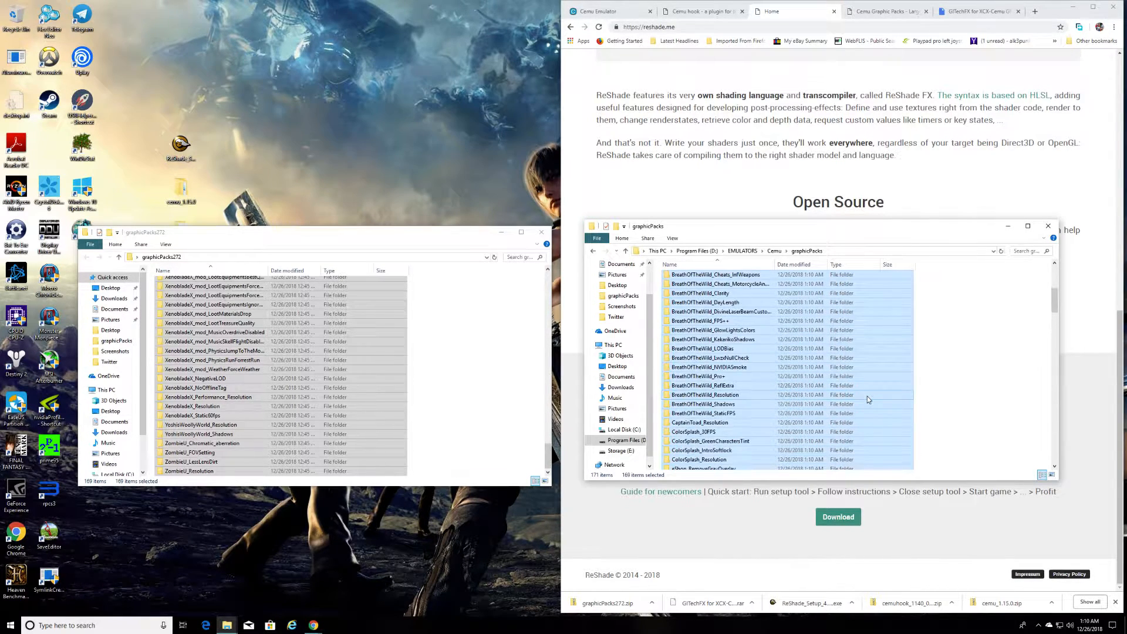
scroll(867, 396, "up", 13)
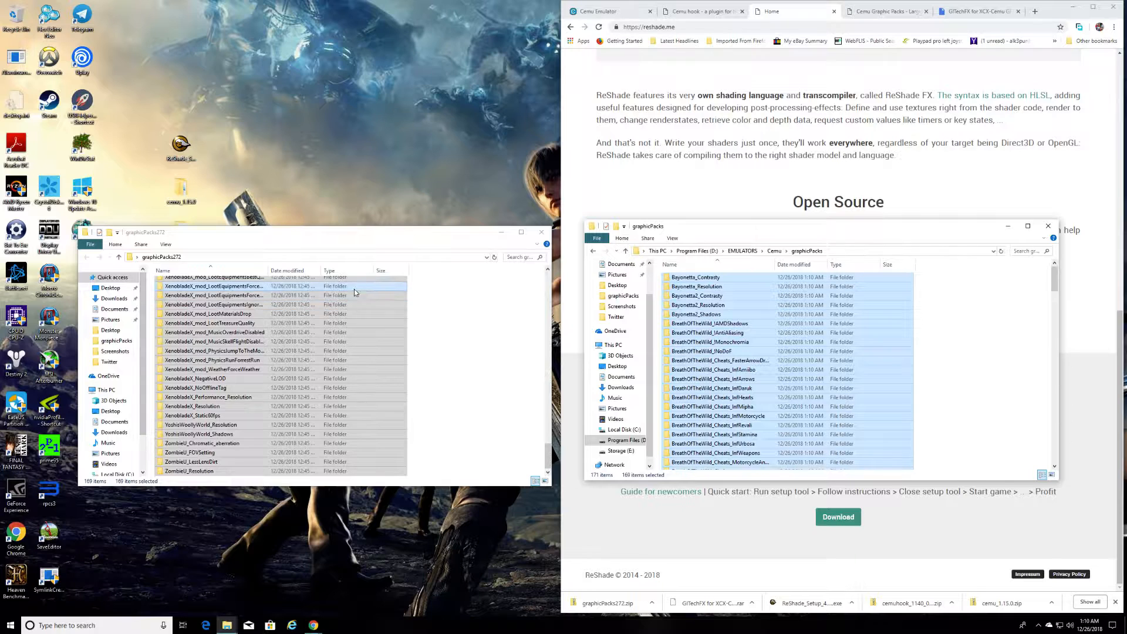
- Close the graphicPacks272 window and go back up to the main Cemu folder in the other window
scroll(355, 287, "up", 5)
left_click_drag(548, 438, 547, 283)
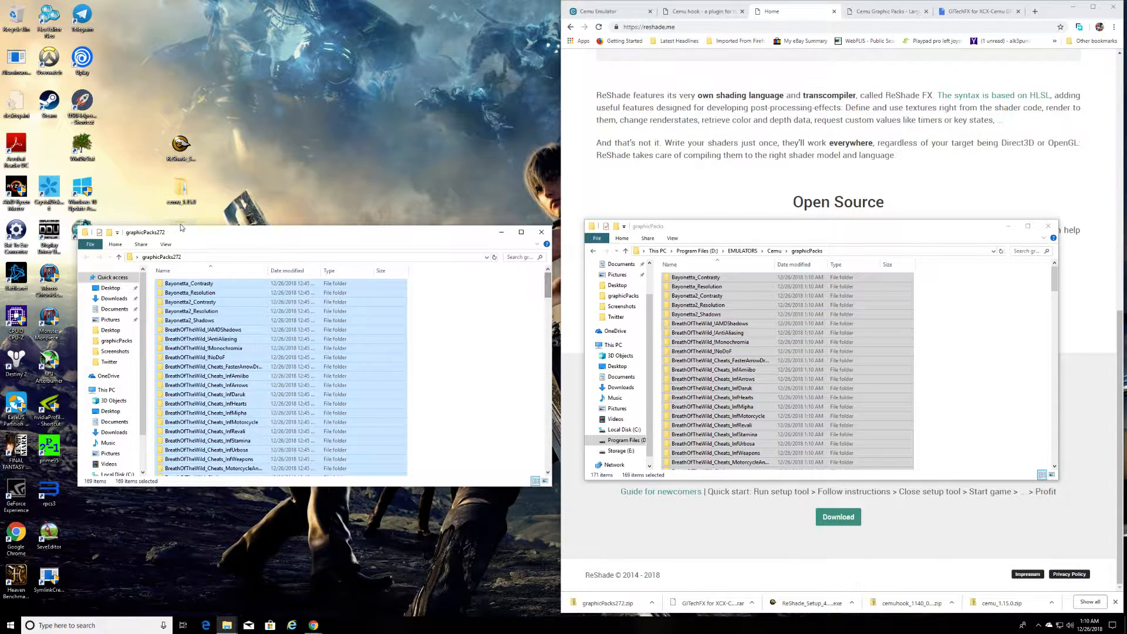
left_click(119, 257)
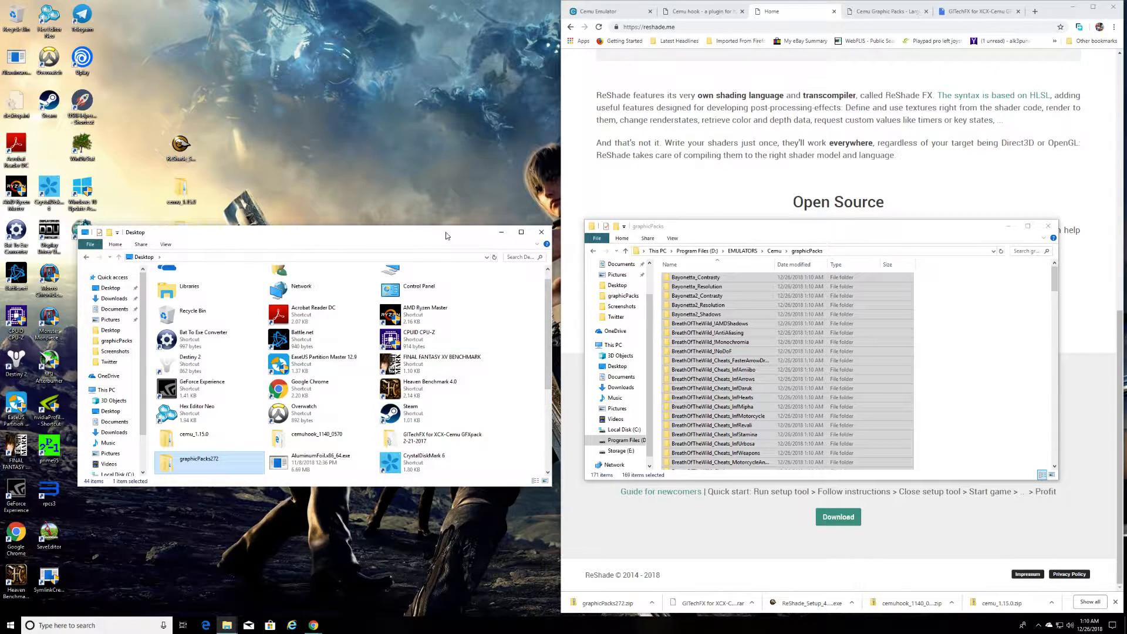
left_click(541, 235)
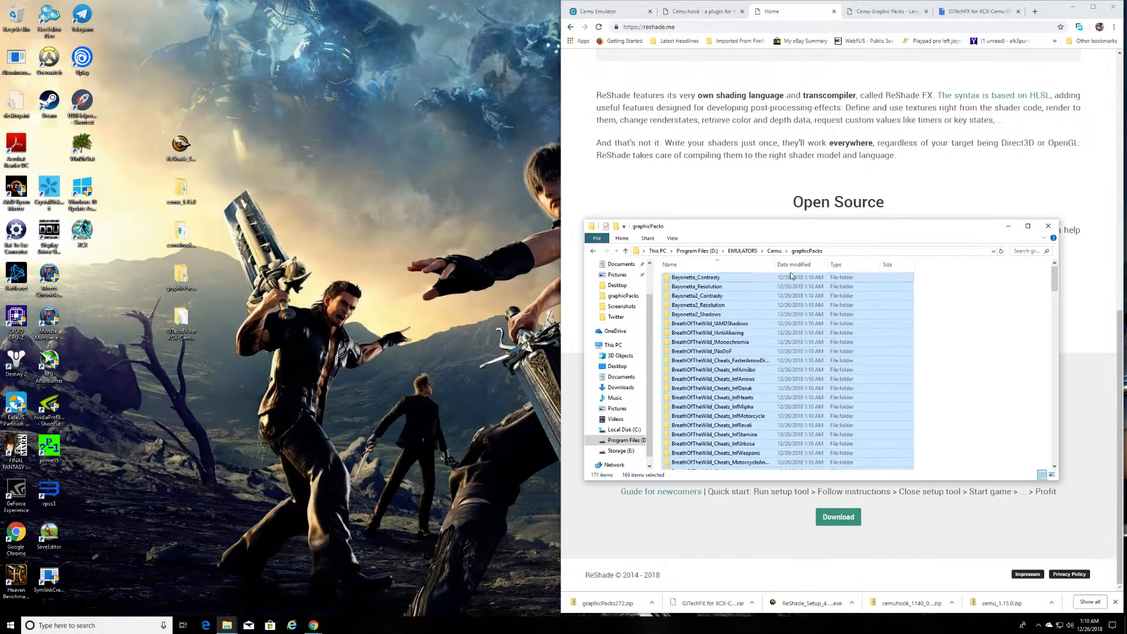
left_click(773, 251)
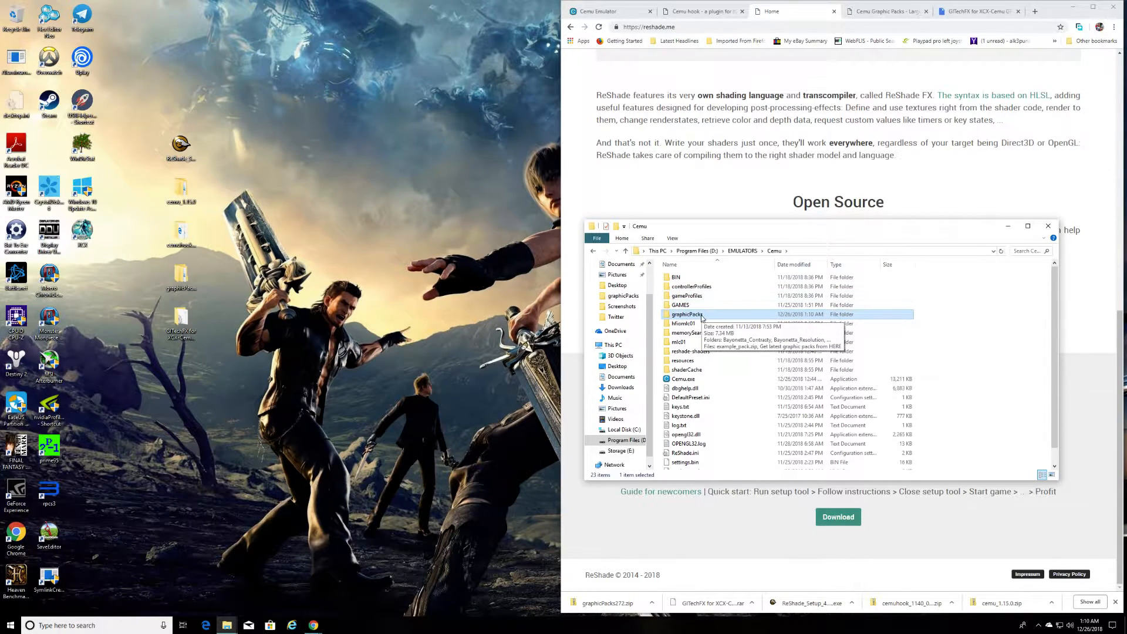
- Copy the entire contents of the desktop's cemuhook_1140_0570 folder into the Cemu folder, replacing the files with the same names
double_click(182, 236)
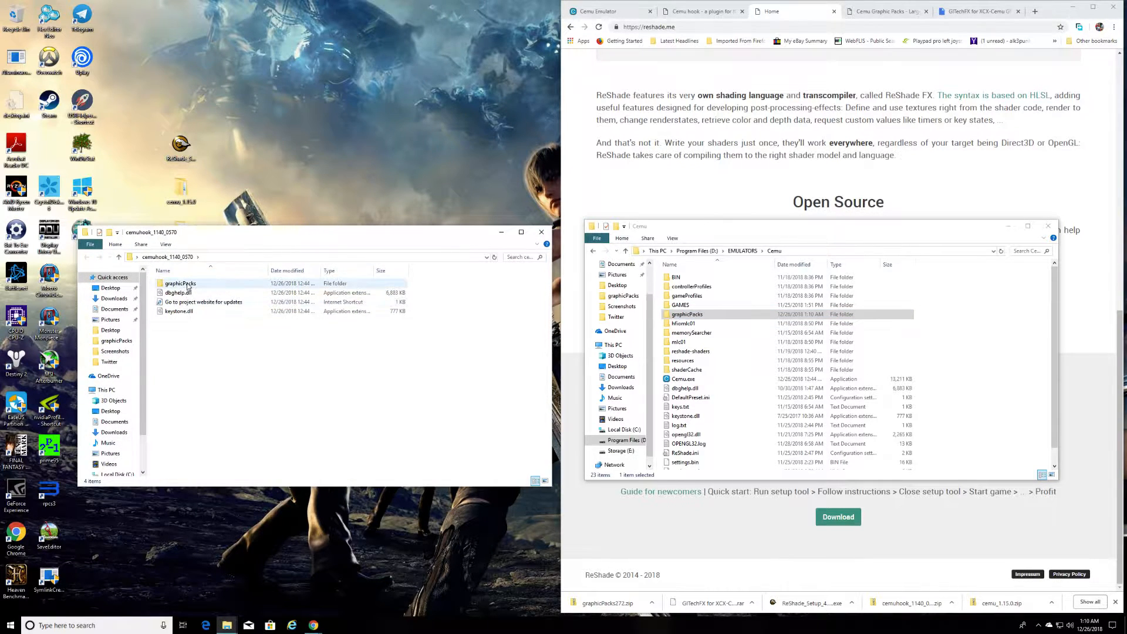
left_click(188, 286)
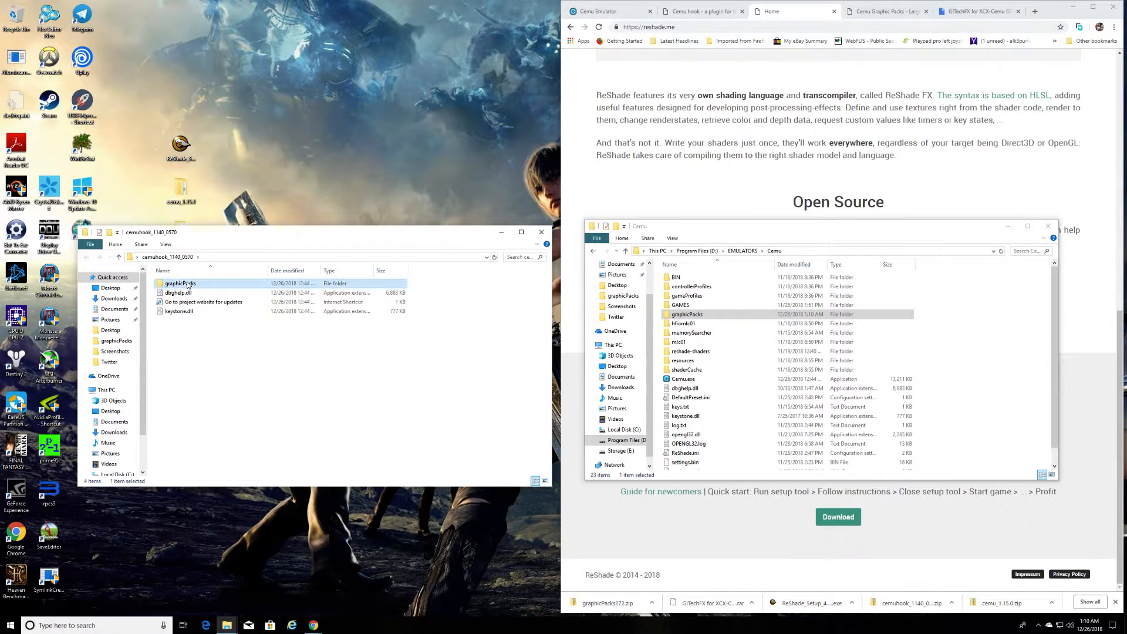
left_click(188, 312, "shift")
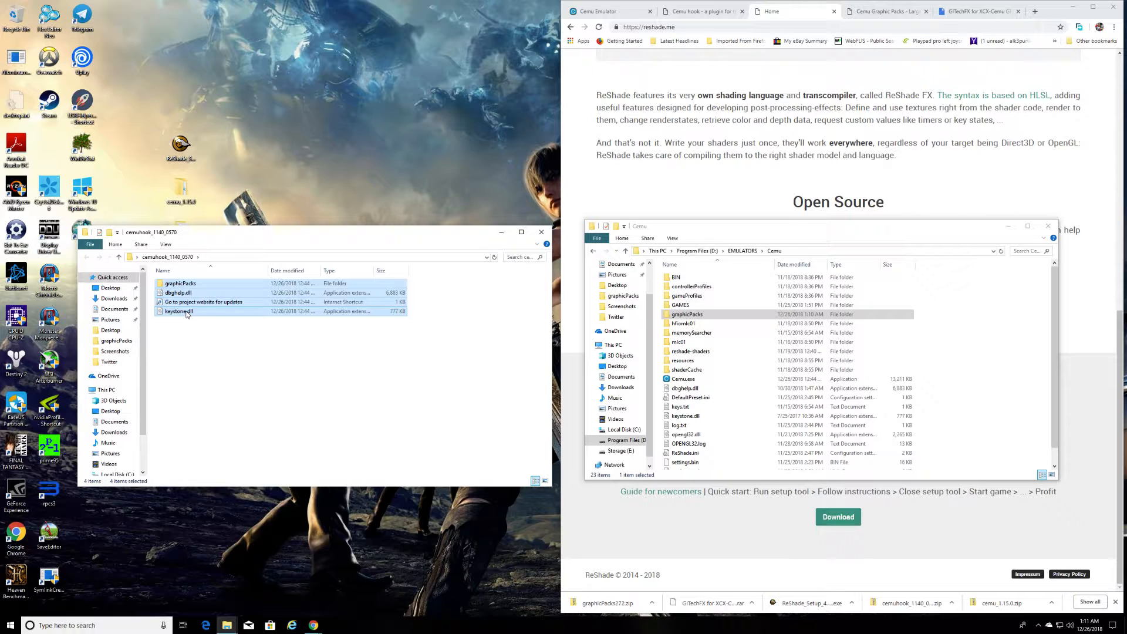
right_click(188, 314)
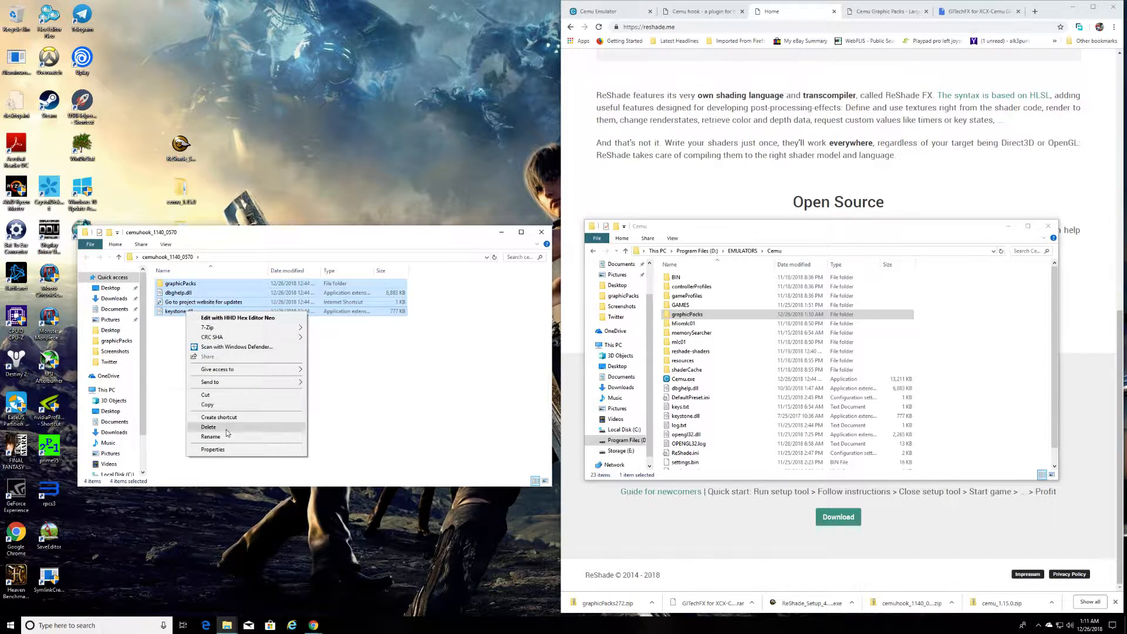
left_click(215, 407)
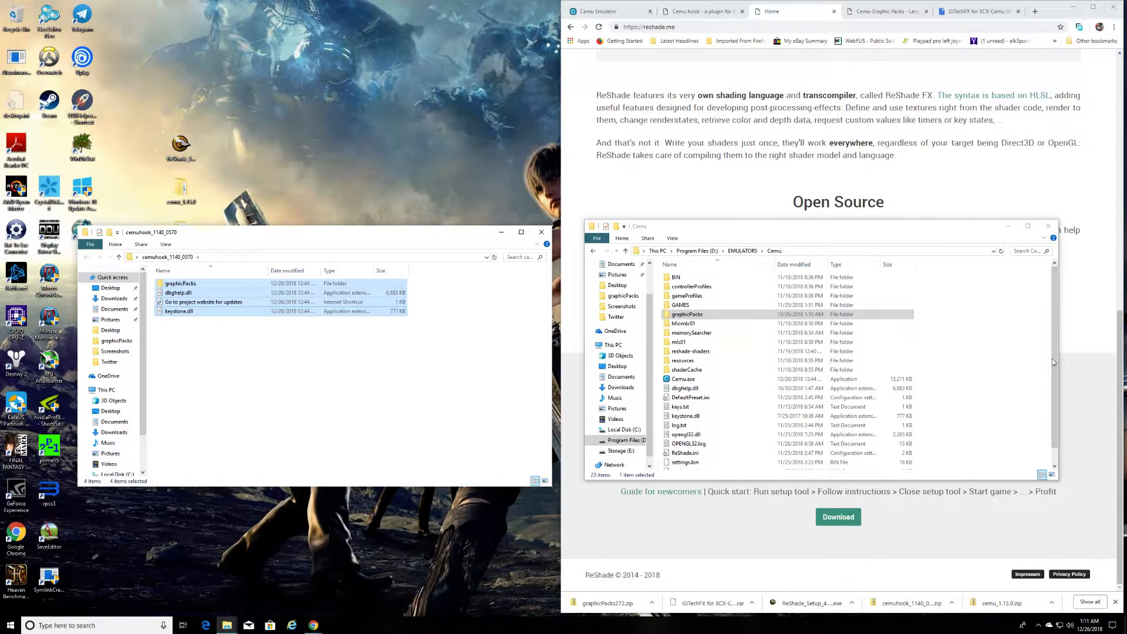
left_click_drag(1055, 366, 1055, 376)
right_click(952, 400)
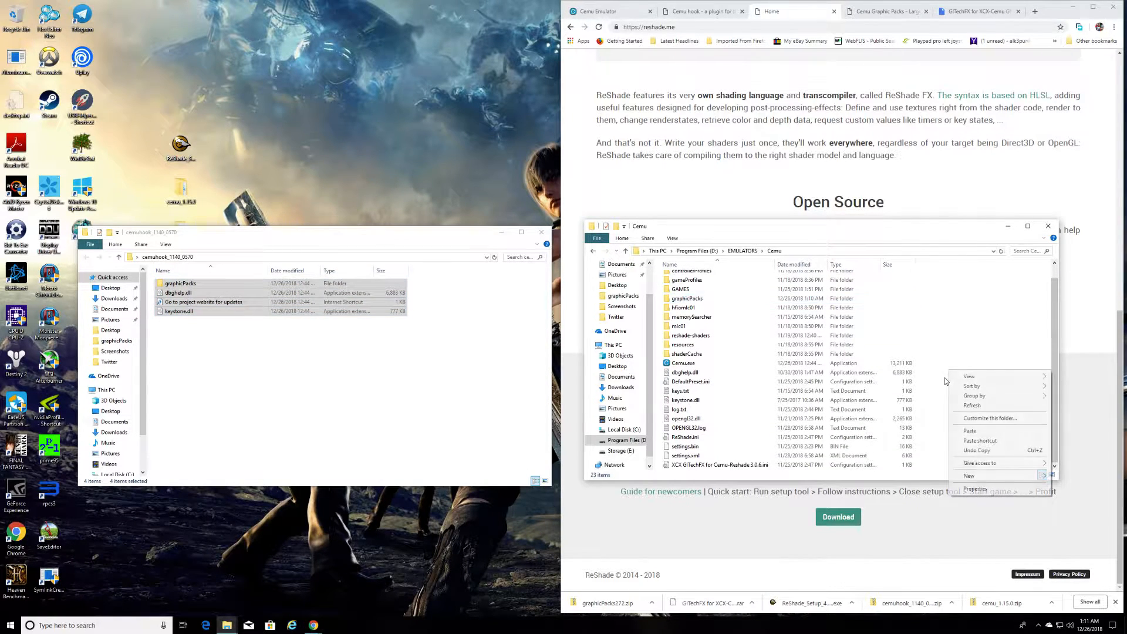
left_click(970, 431)
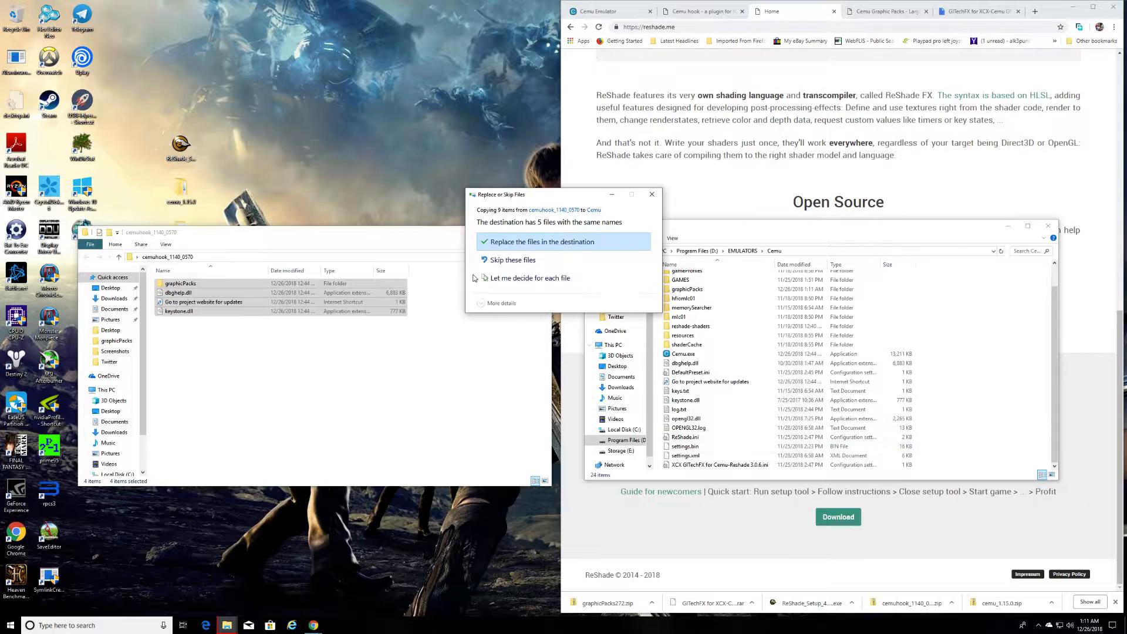
left_click(502, 249)
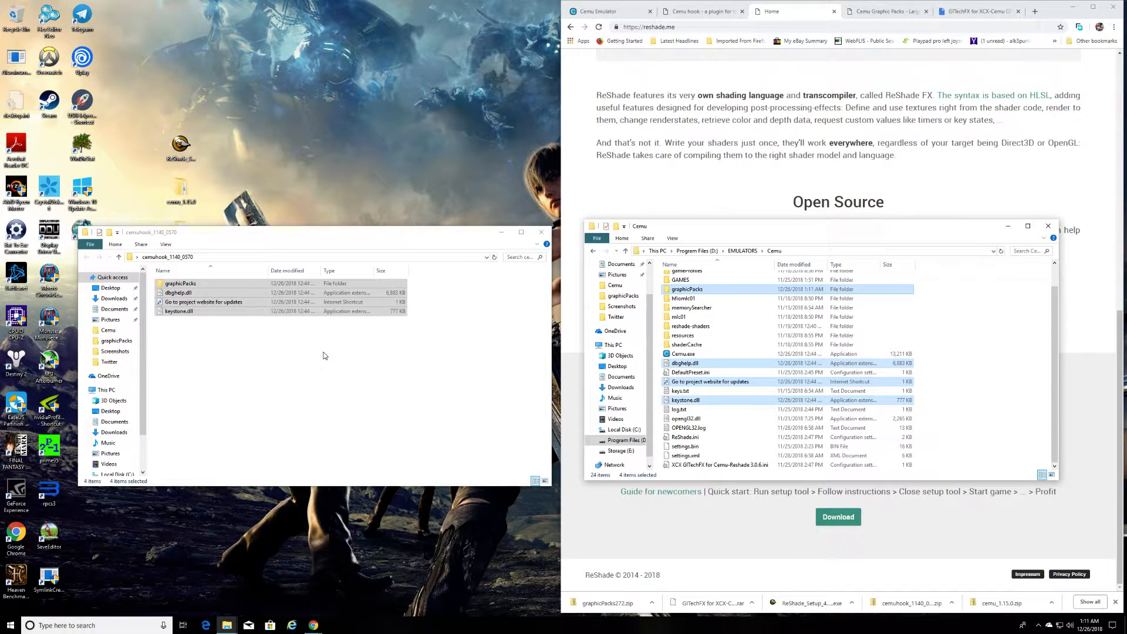
- Close the leftover cemuhook_1140_0570 and cemu_1.15.0 folder windows and return to the Cemu folder window
left_click(540, 235)
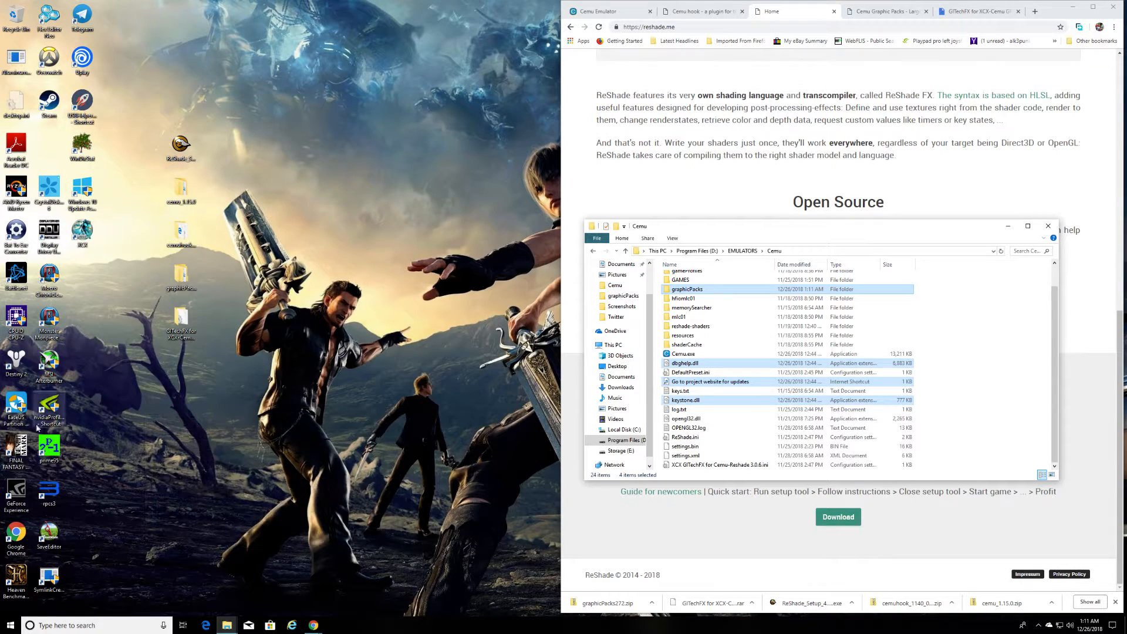
left_click(227, 625)
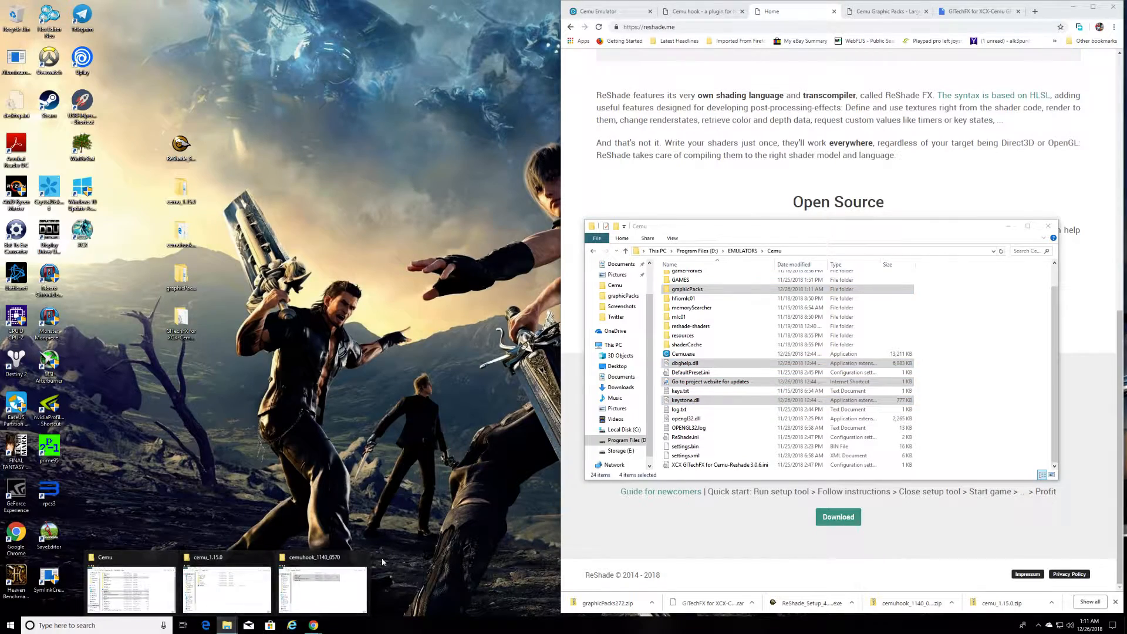
left_click(363, 557)
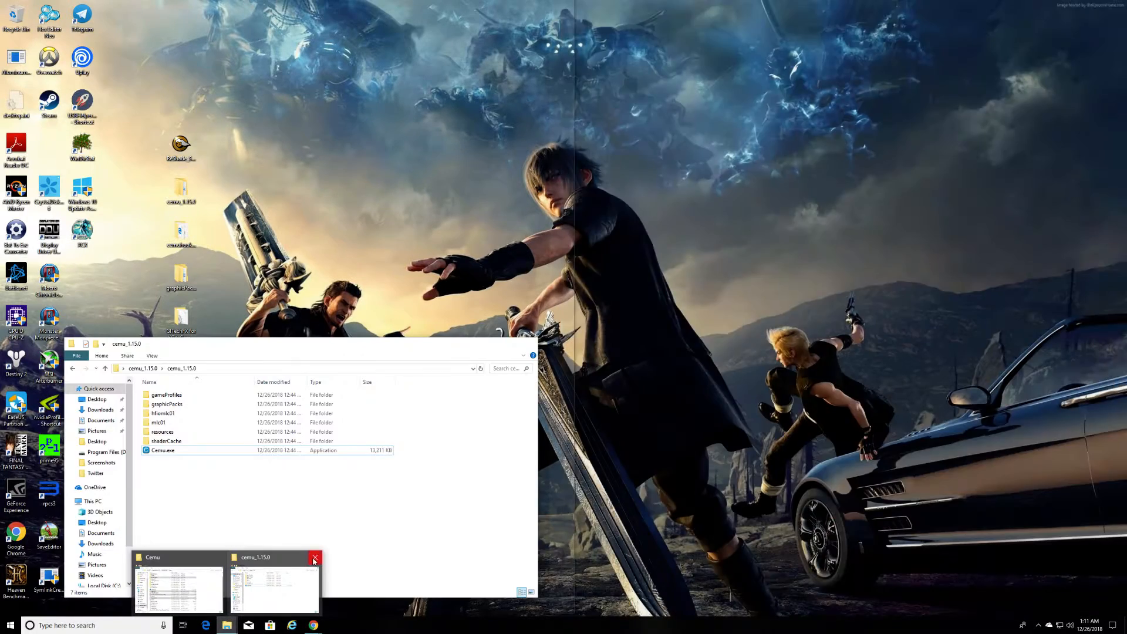
left_click(315, 557)
left_click(241, 557)
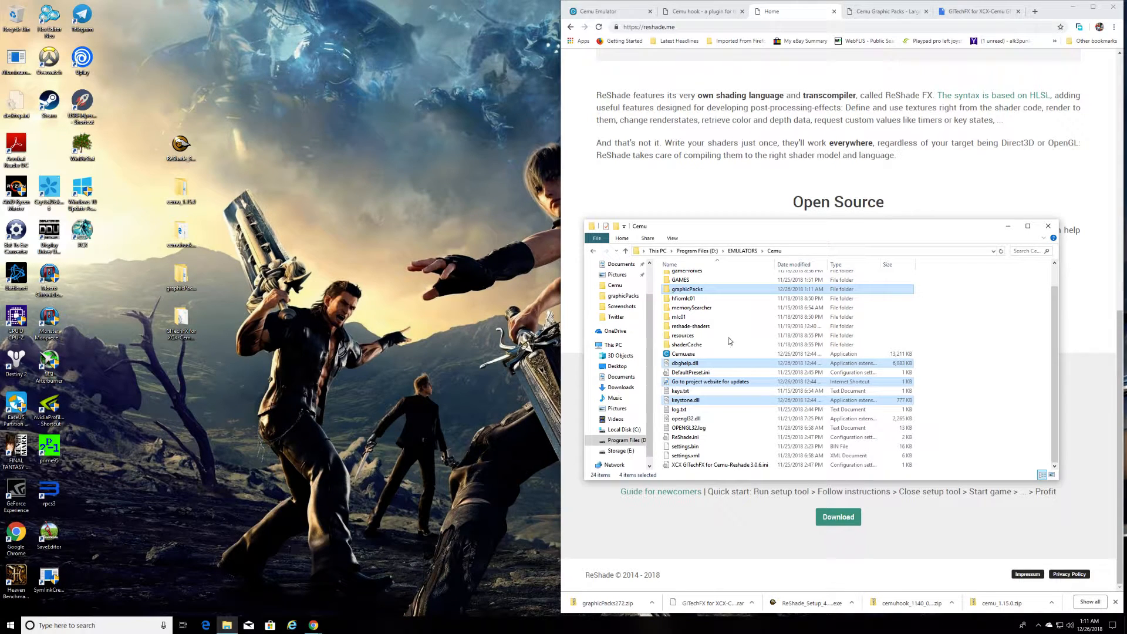
- Open the GlTechFX for XCX-Cemu GFXpack 2-21-2017 folder from the desktop and arrange its window directly above the Cemu folder window
left_click_drag(770, 226, 230, 352)
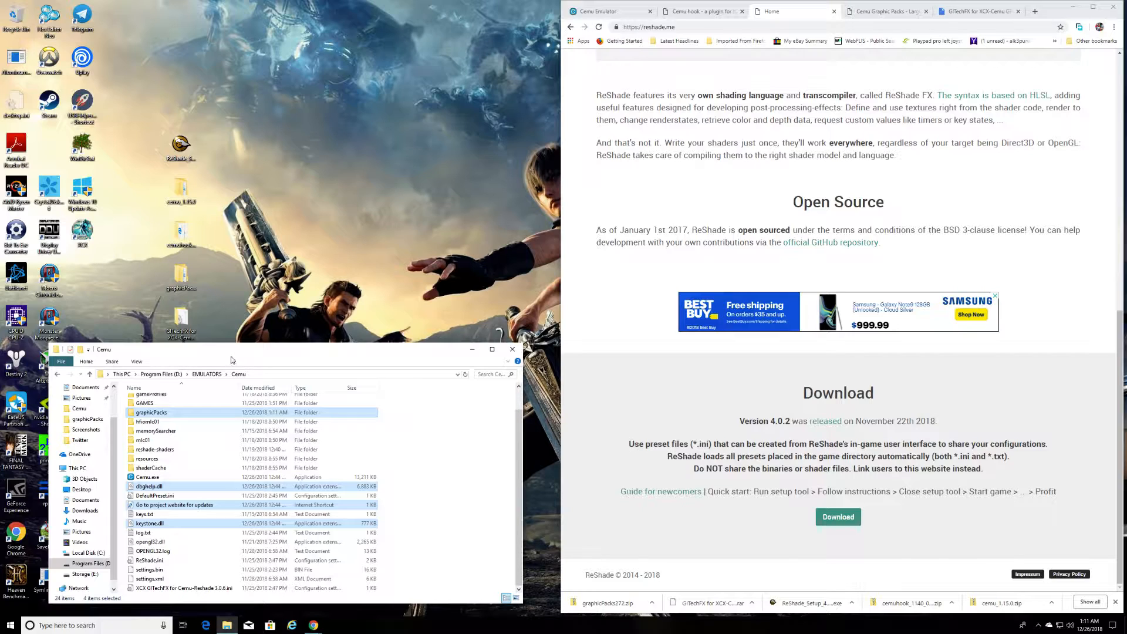
left_click_drag(300, 352, 462, 326)
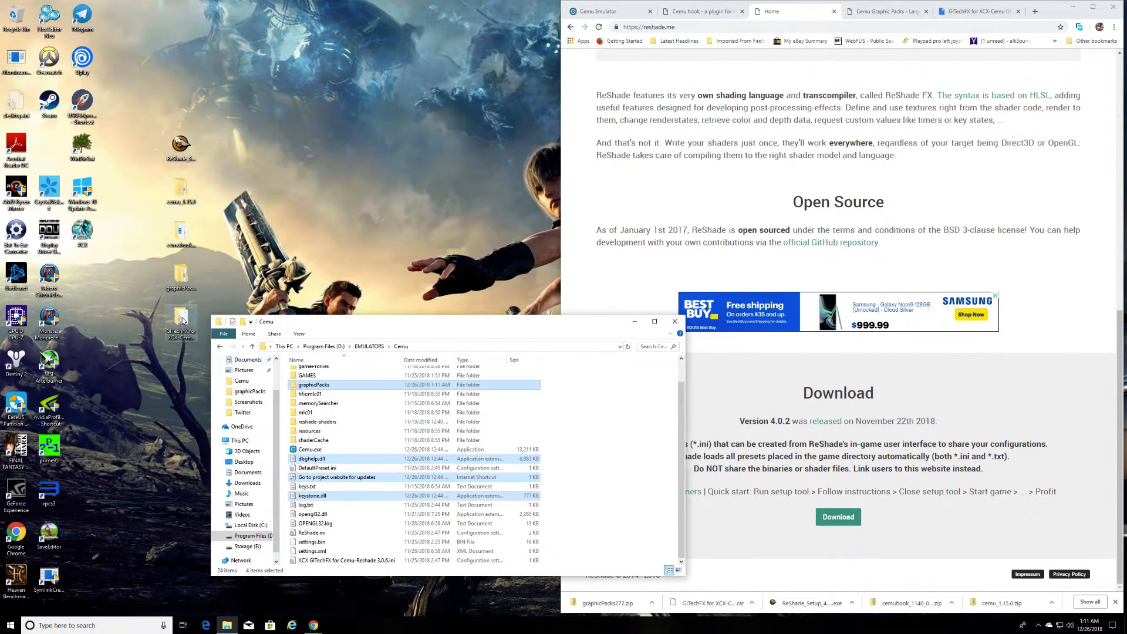
double_click(182, 320)
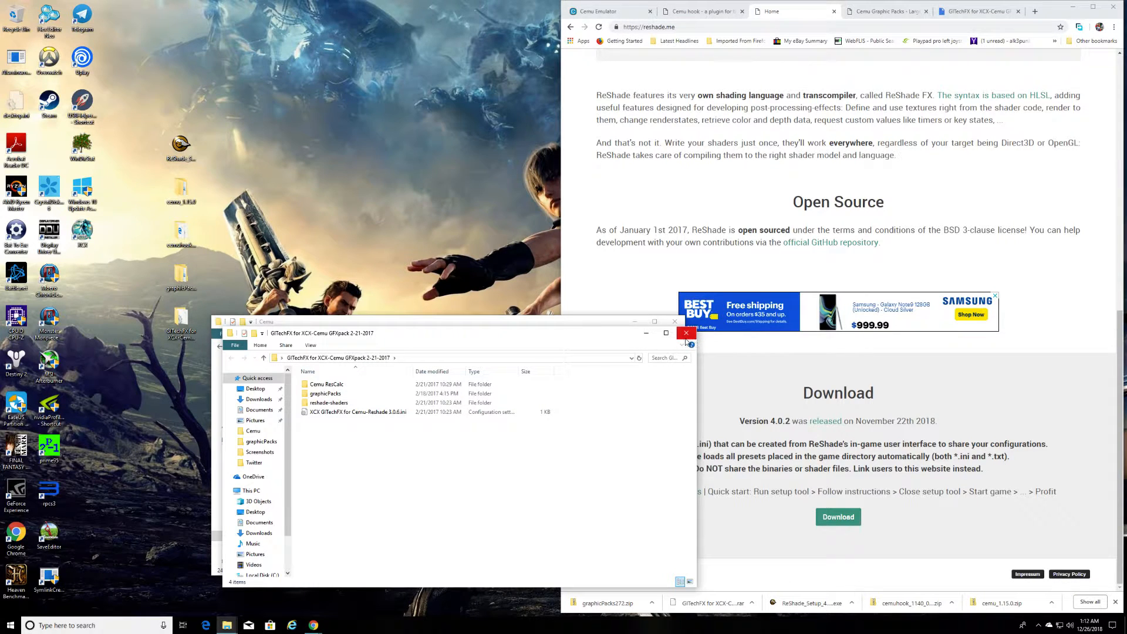
left_click(645, 333)
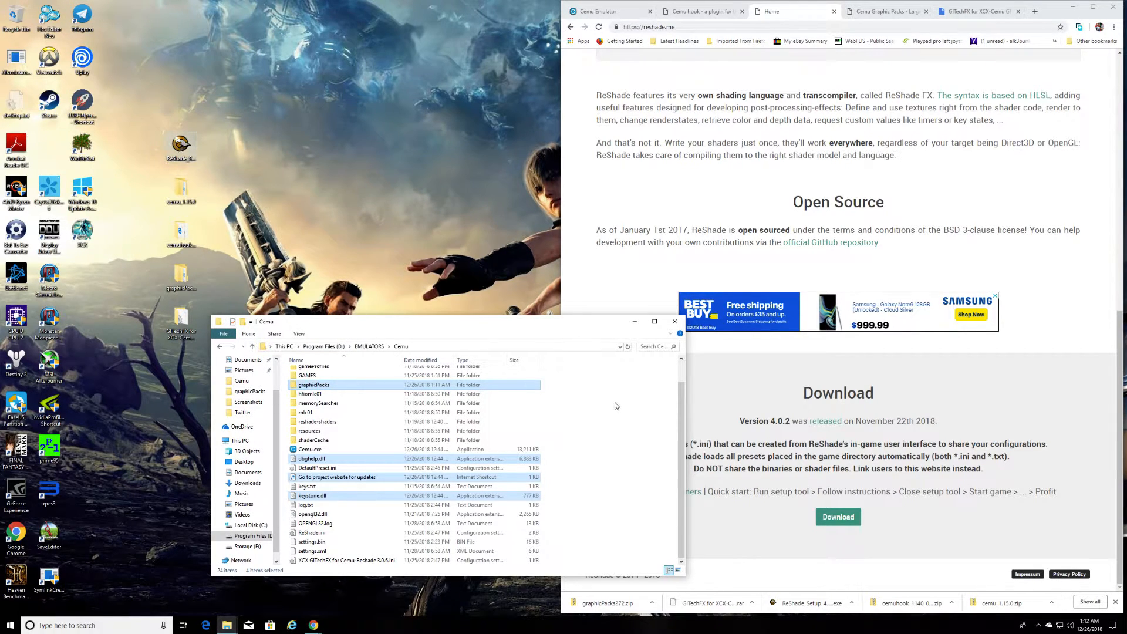
left_click(651, 460)
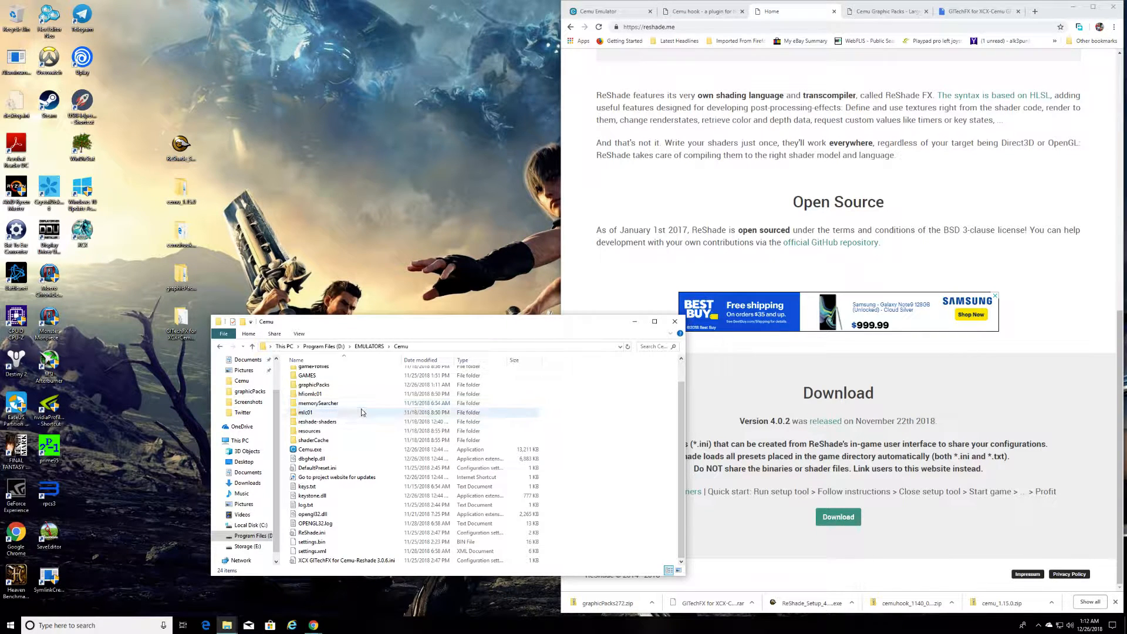
left_click(180, 319)
double_click(180, 319)
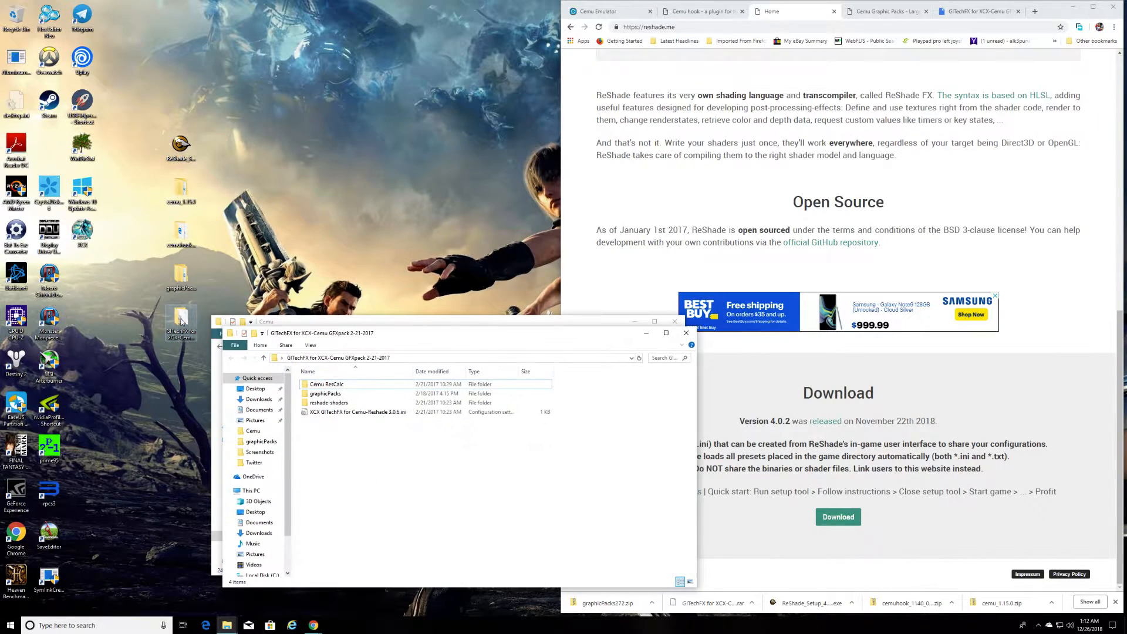
left_click_drag(450, 344, 480, 55)
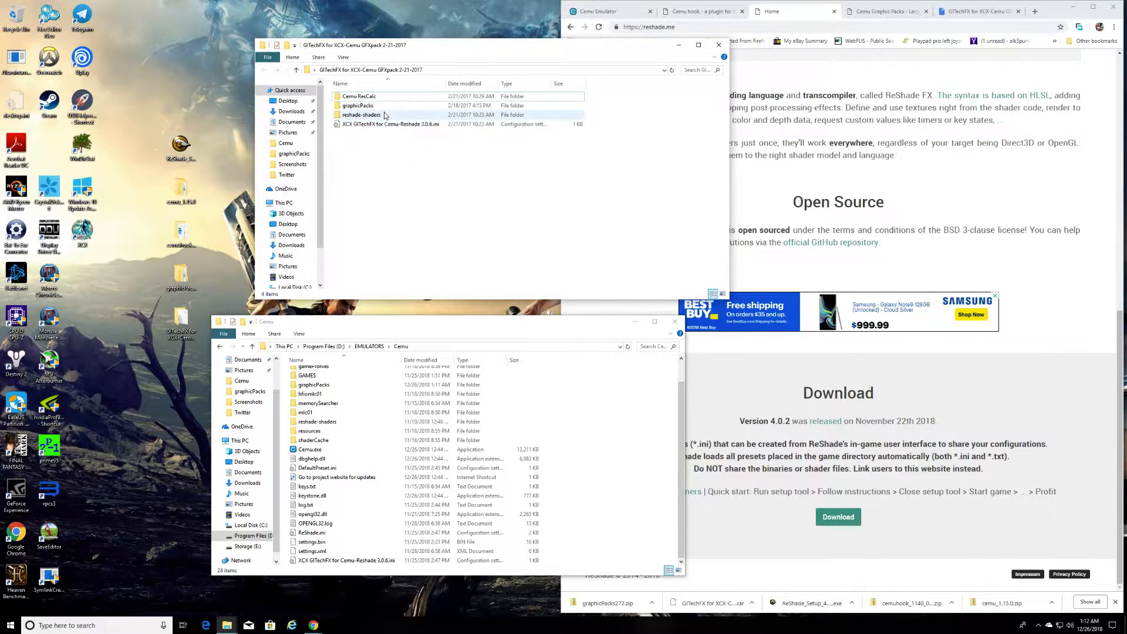
- Open XCX GlTechFX for Cemu-Reshade 3.0.6.ini in Notepad within the GlTechFX window's area and highlight its list of techniques
left_click(369, 106)
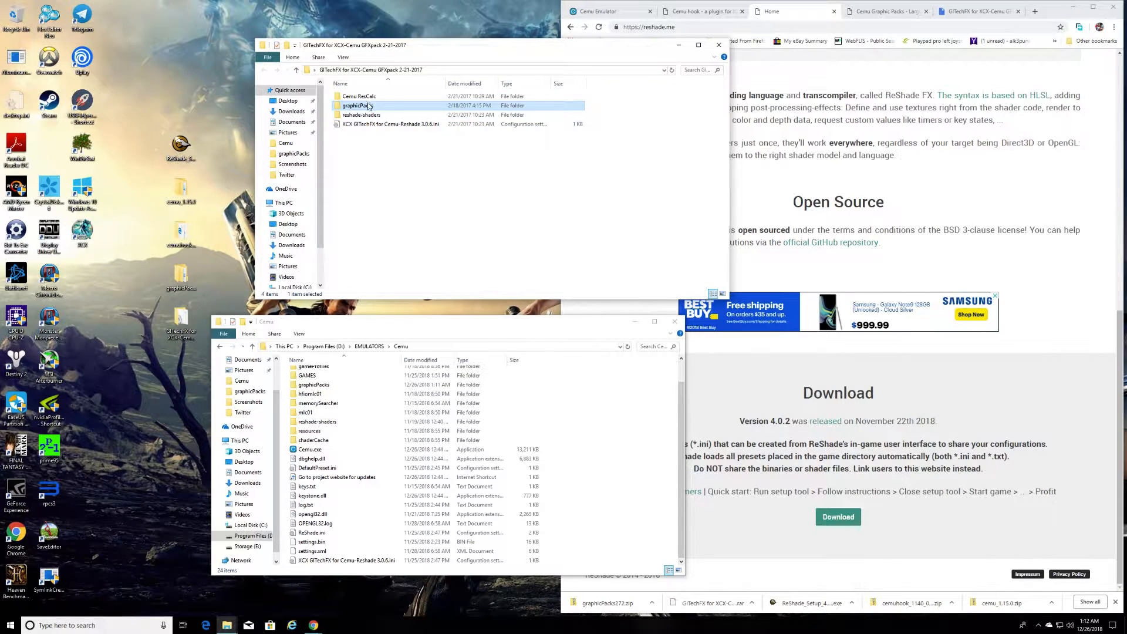
left_click(351, 115)
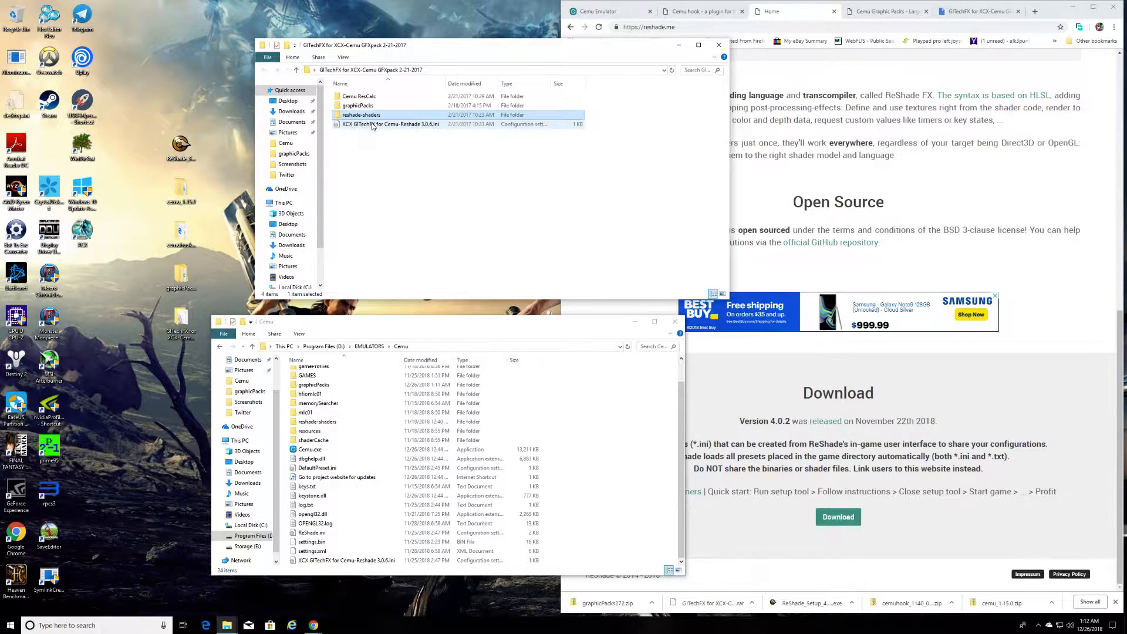
left_click(372, 125)
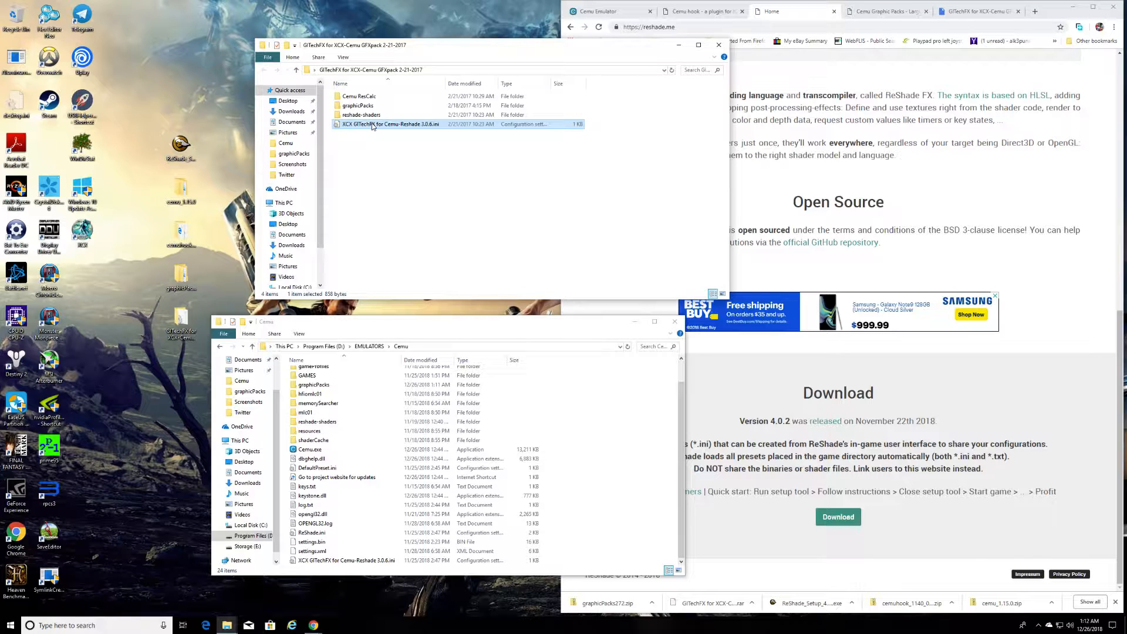
double_click(372, 125)
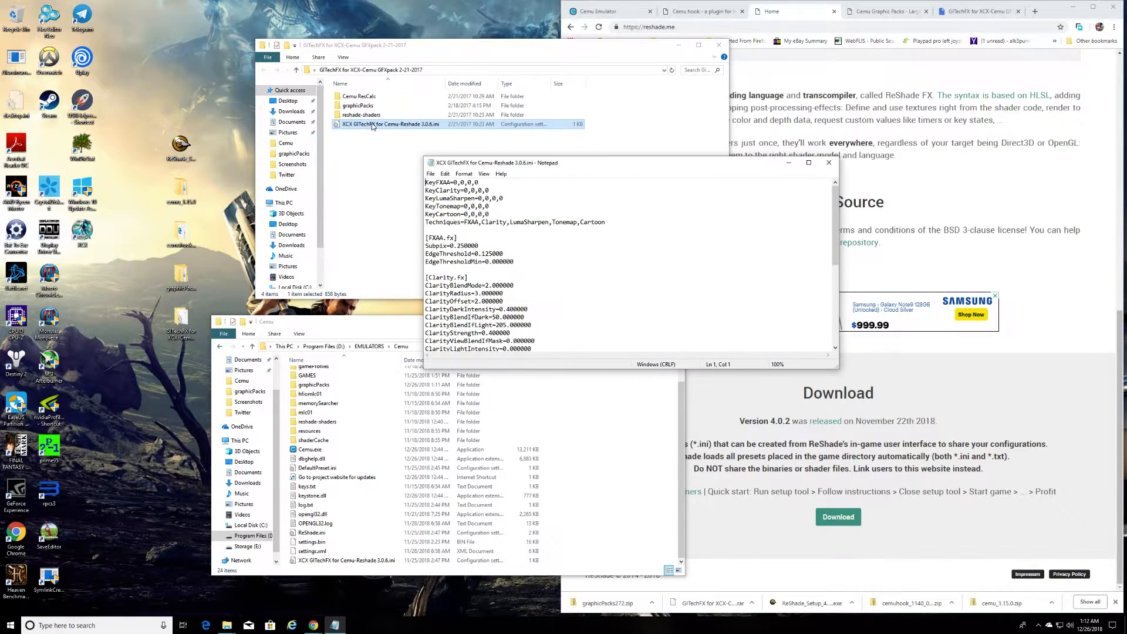
left_click_drag(592, 169, 473, 98)
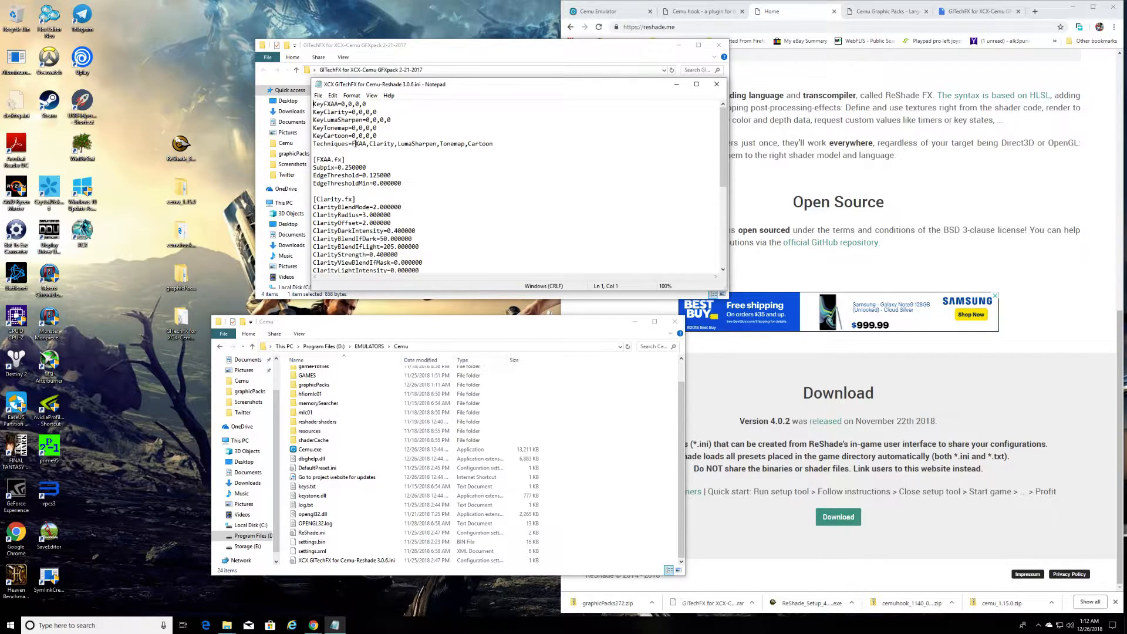
left_click_drag(352, 143, 510, 144)
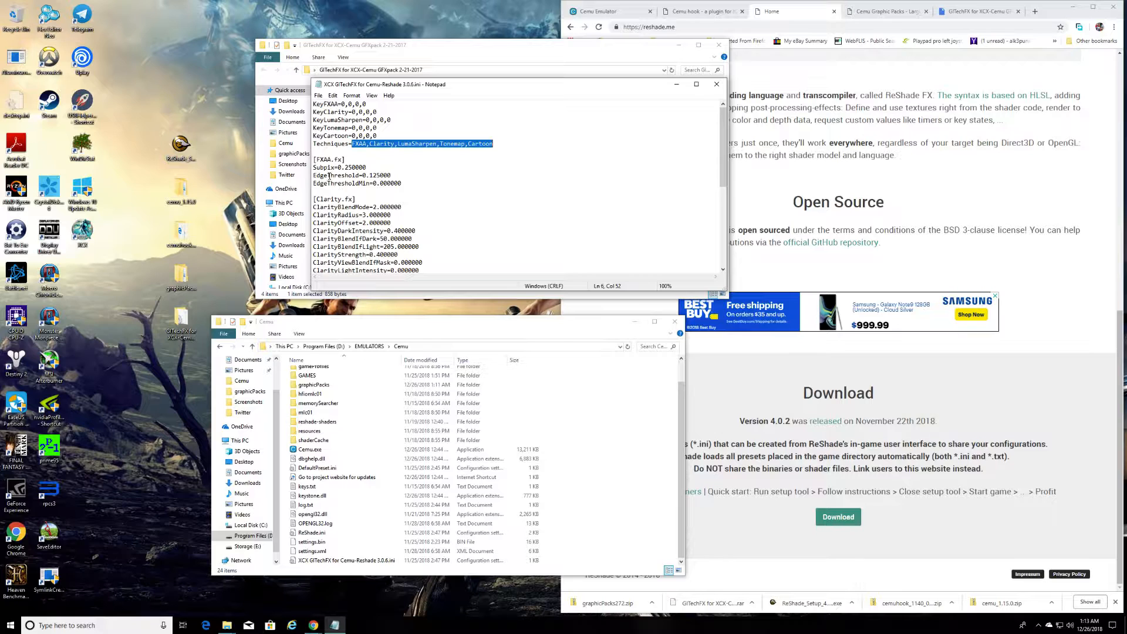
- Launch the ReShade setup from the desktop and select Cemu.exe in the Cemu folder as the game to install to
left_click(182, 146)
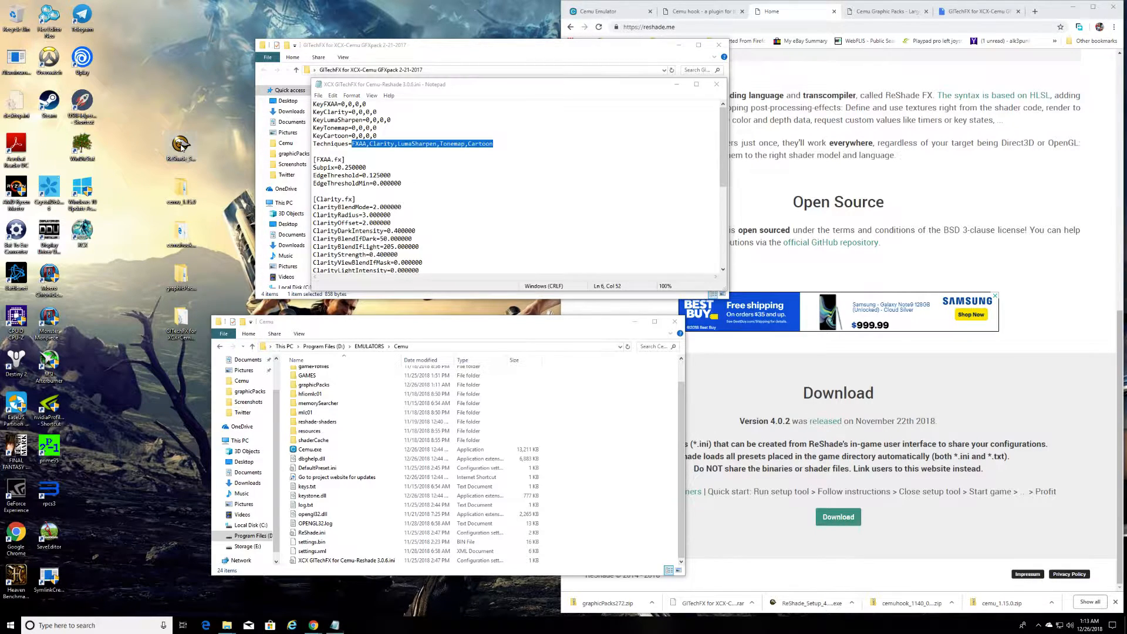
double_click(182, 147)
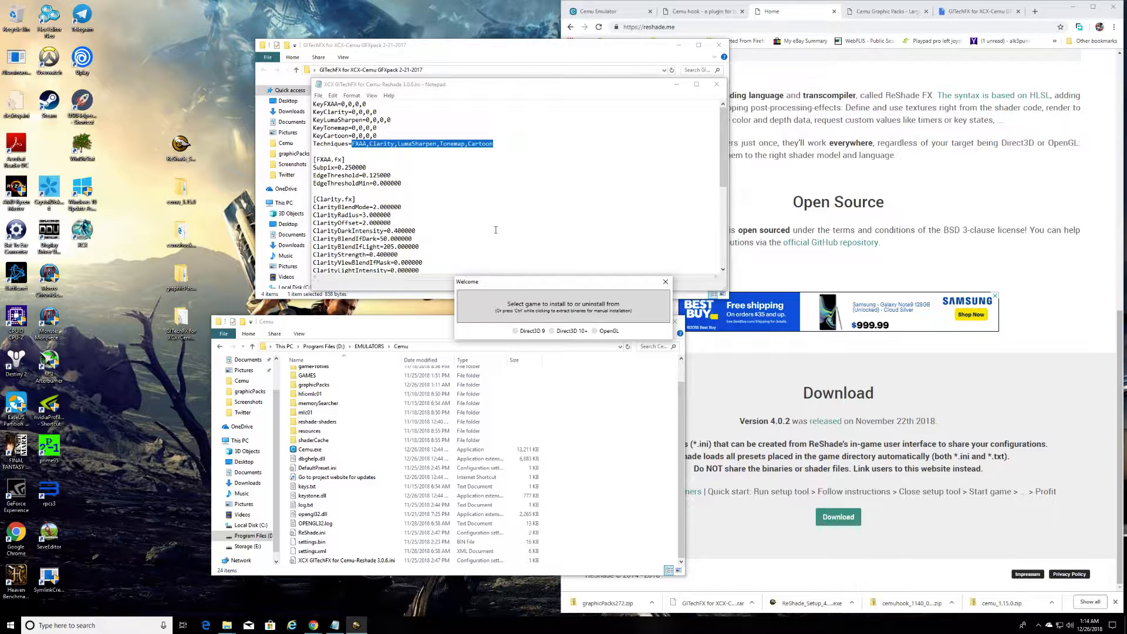
left_click(585, 308)
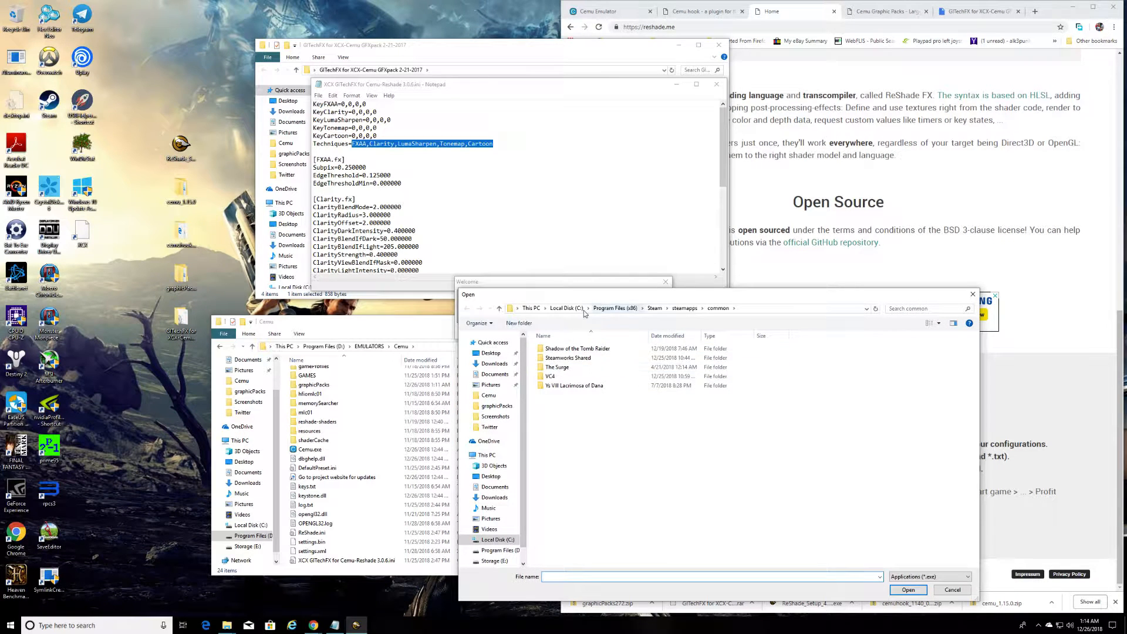
left_click_drag(589, 296, 304, 359)
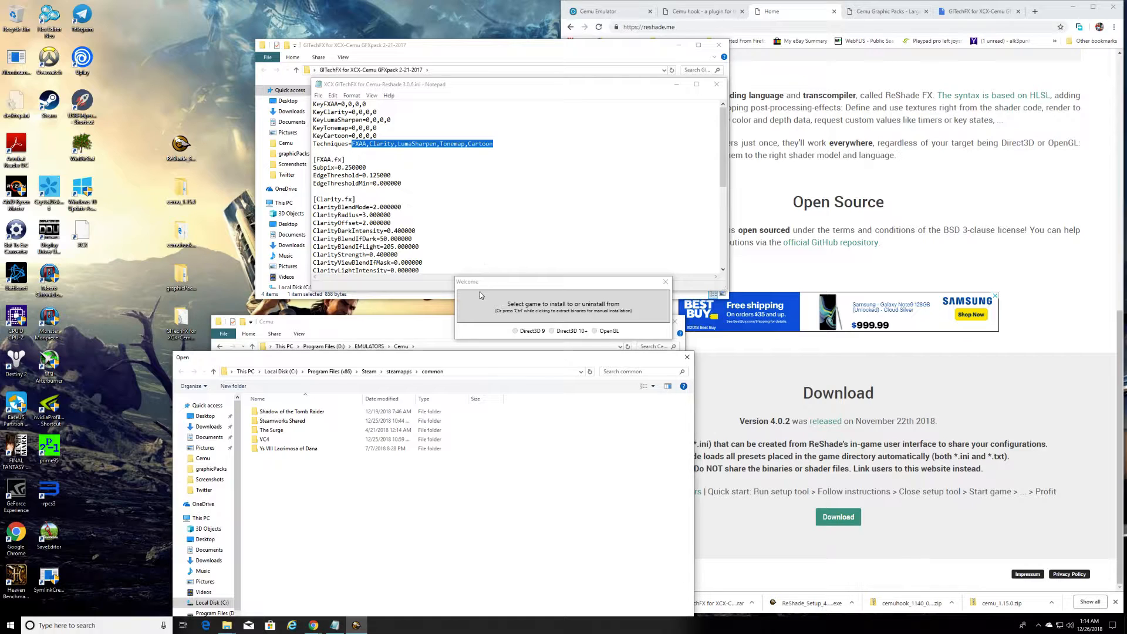
left_click_drag(444, 358, 469, 368)
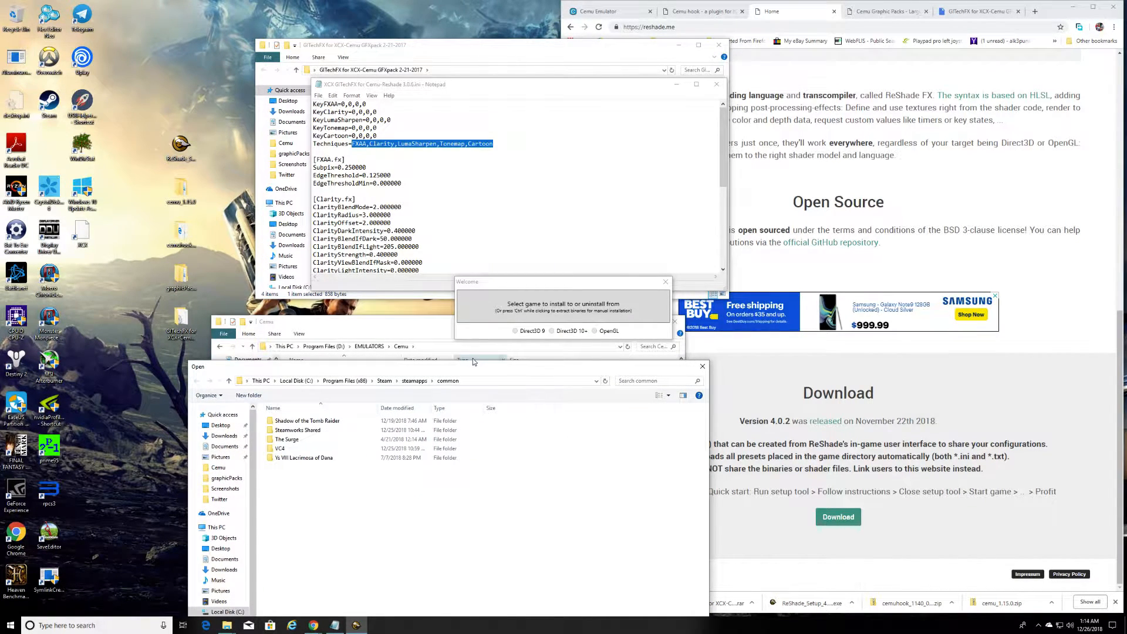
left_click_drag(460, 362, 460, 300)
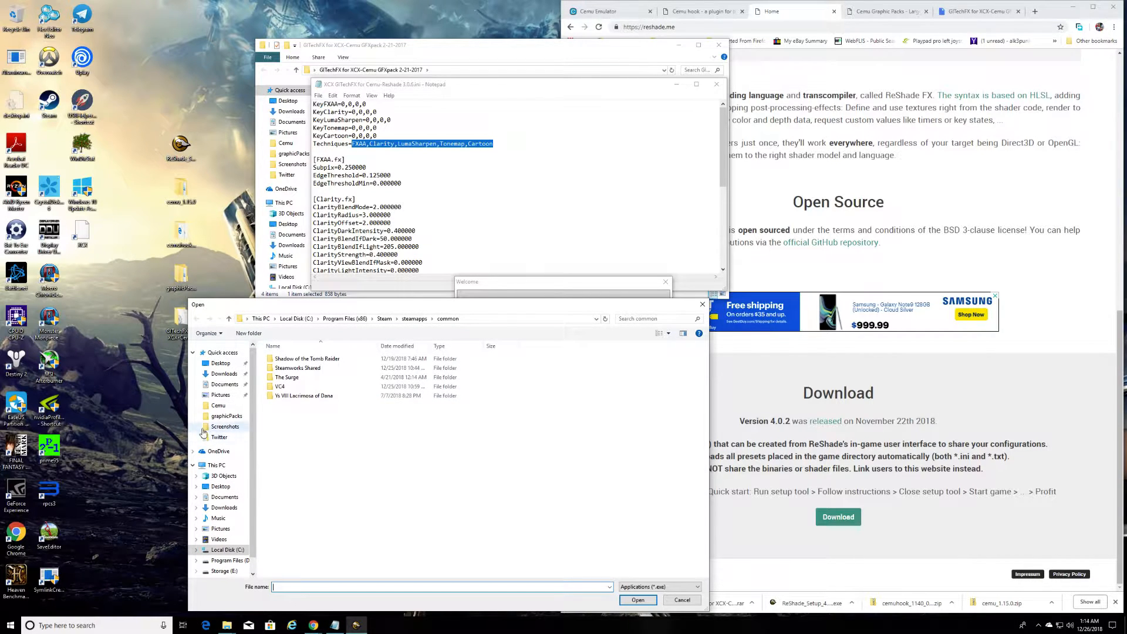
left_click(219, 406)
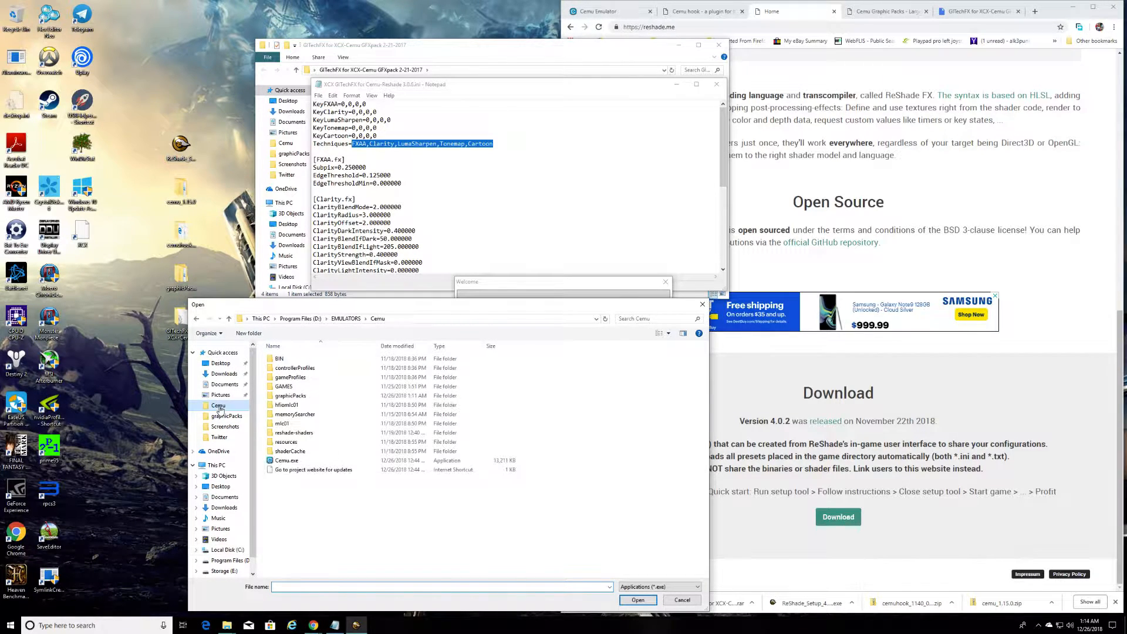
left_click(285, 462)
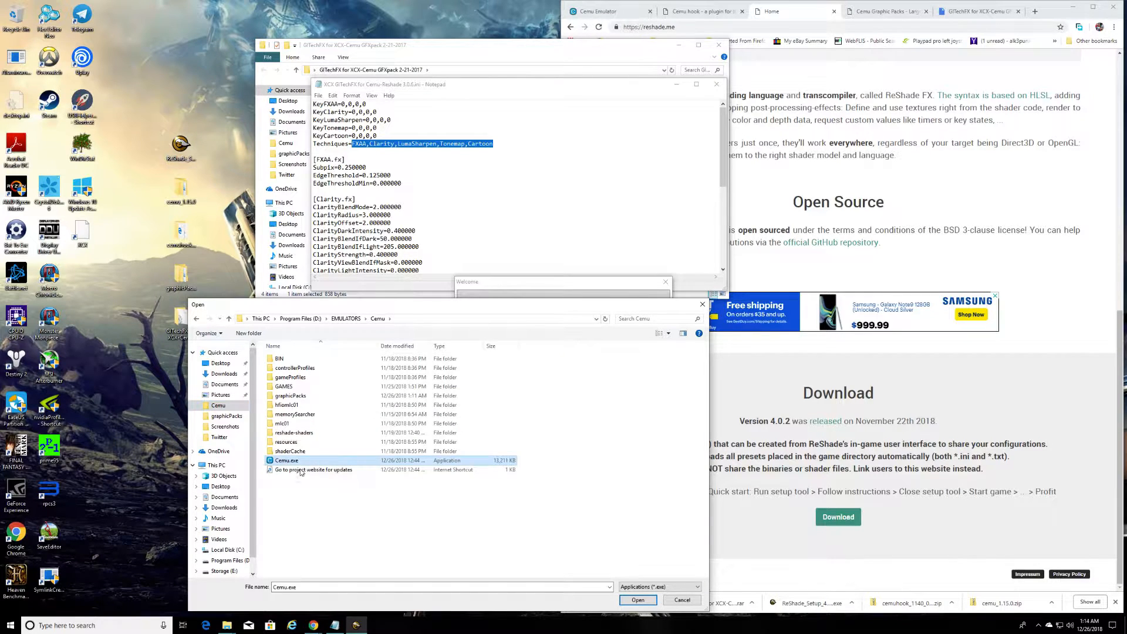
left_click(637, 600)
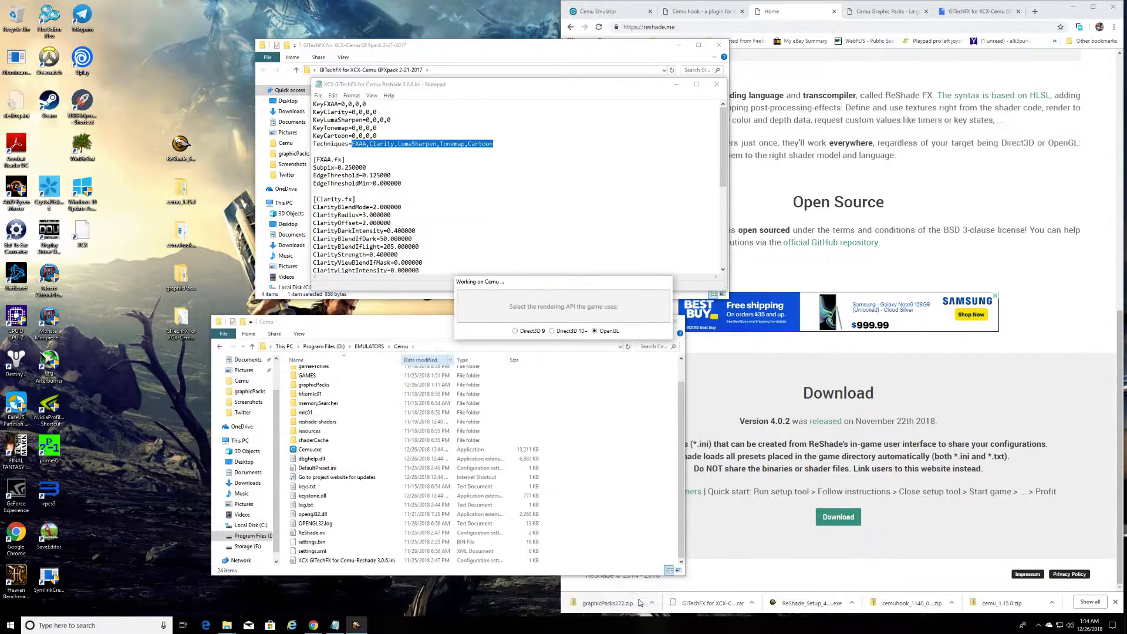
- Choose OpenGL as the rendering API, overwrite the existing ReShade installation and accept the download of the standard effects
left_click(595, 332)
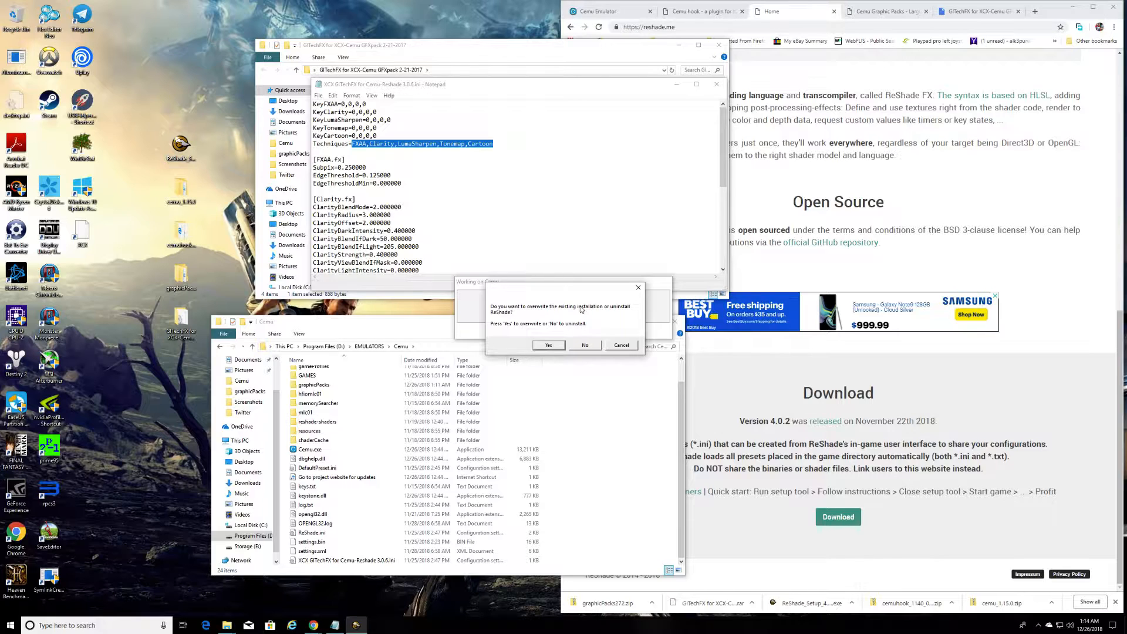
left_click(543, 346)
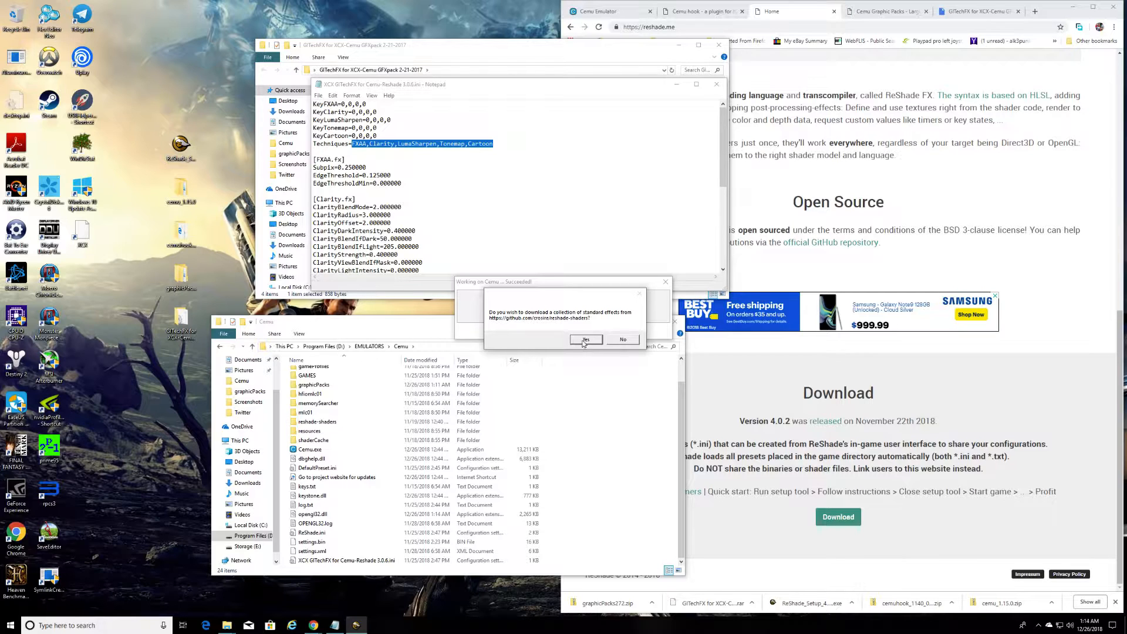
left_click(585, 341)
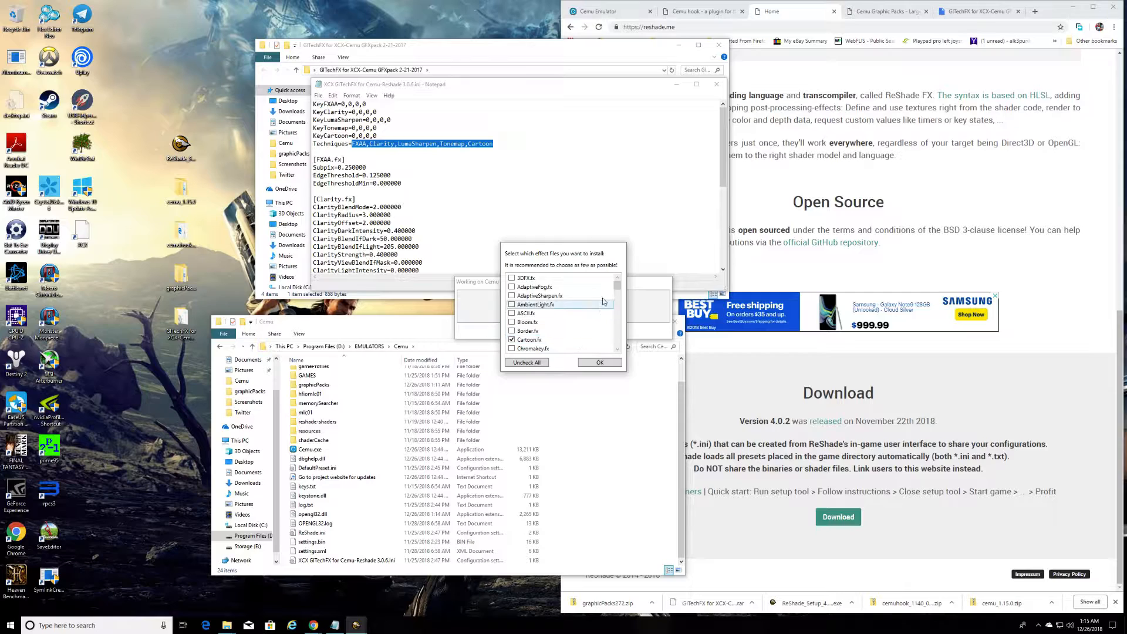
- Check through the effect list and install only Cartoon.fx, Clarity.fx, FXAA.fx, LumaSharpen.fx and Tonemap.fx
left_click_drag(617, 286, 617, 291)
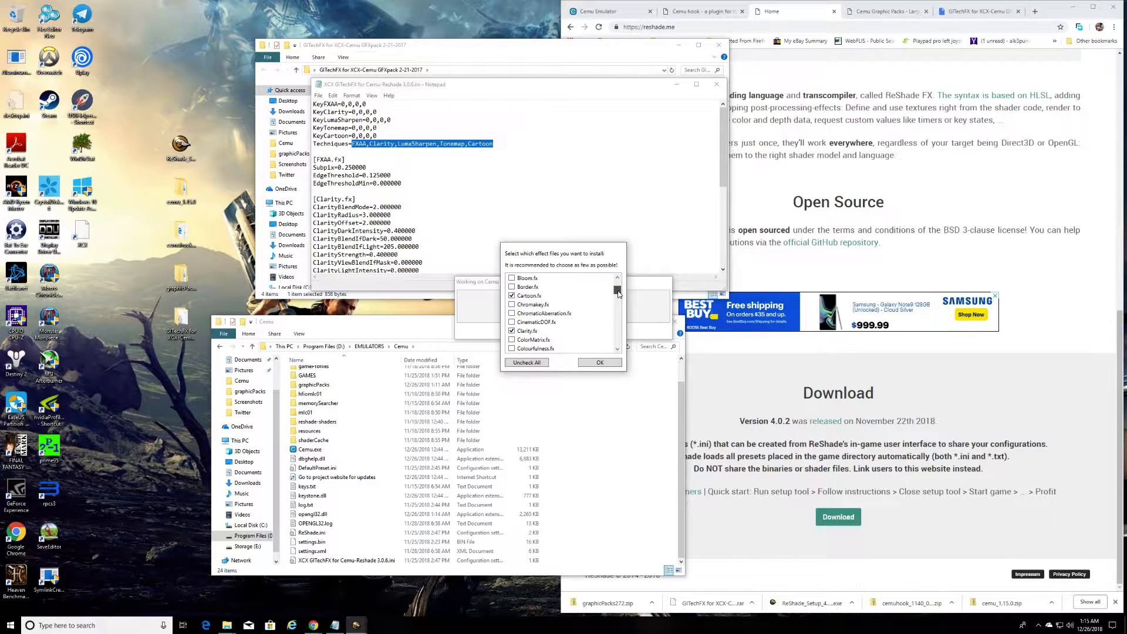
left_click_drag(619, 294, 619, 294)
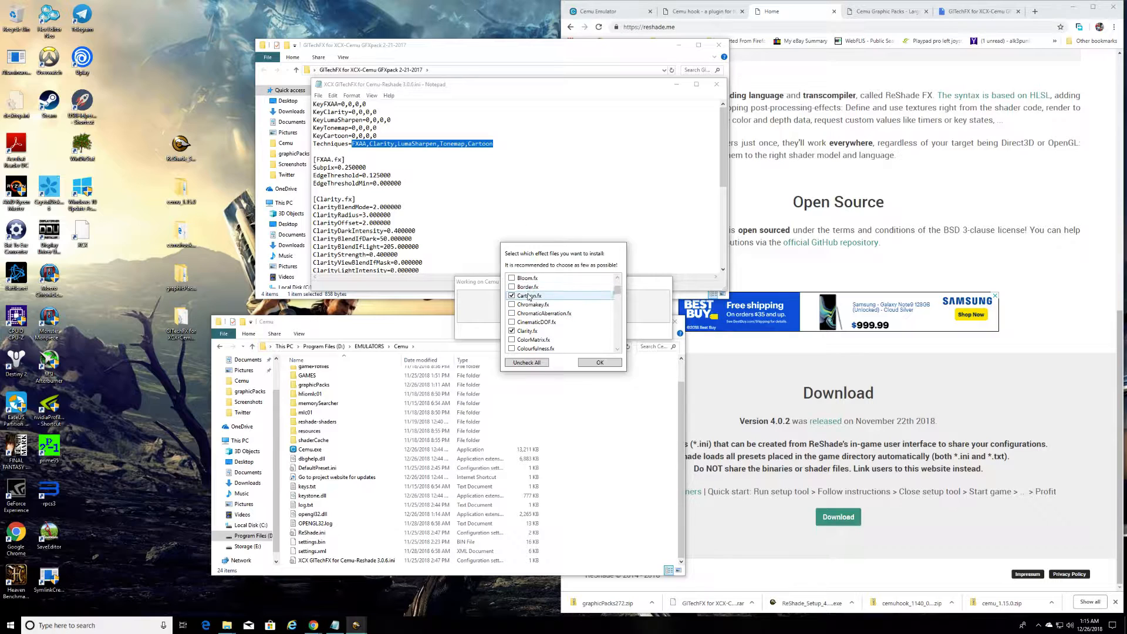
left_click(617, 338)
left_click(618, 339)
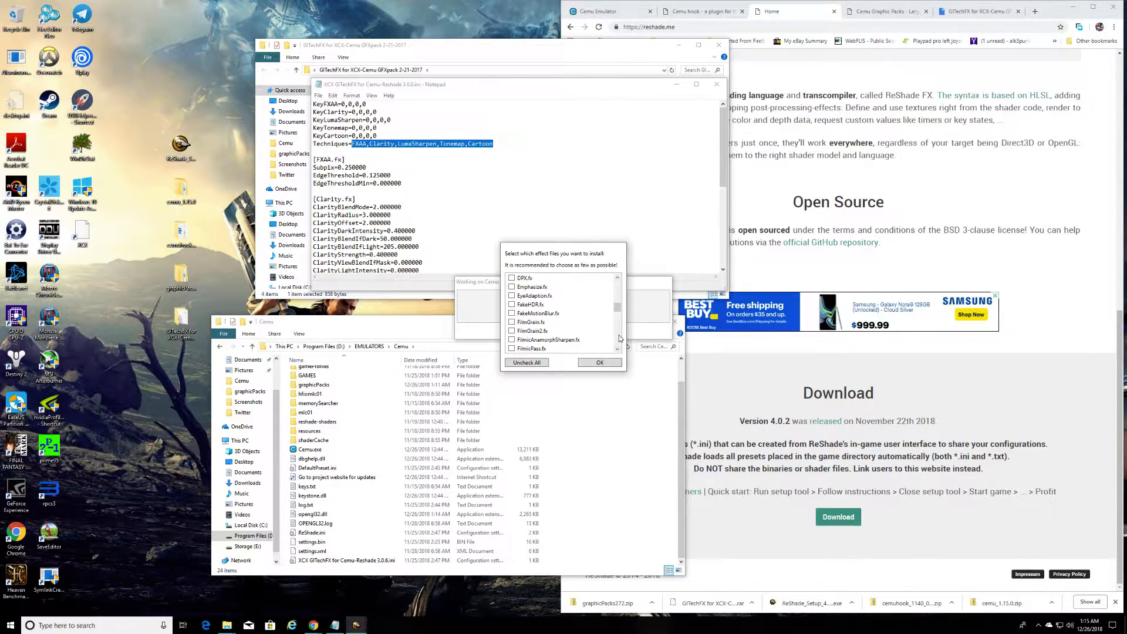
left_click(619, 338)
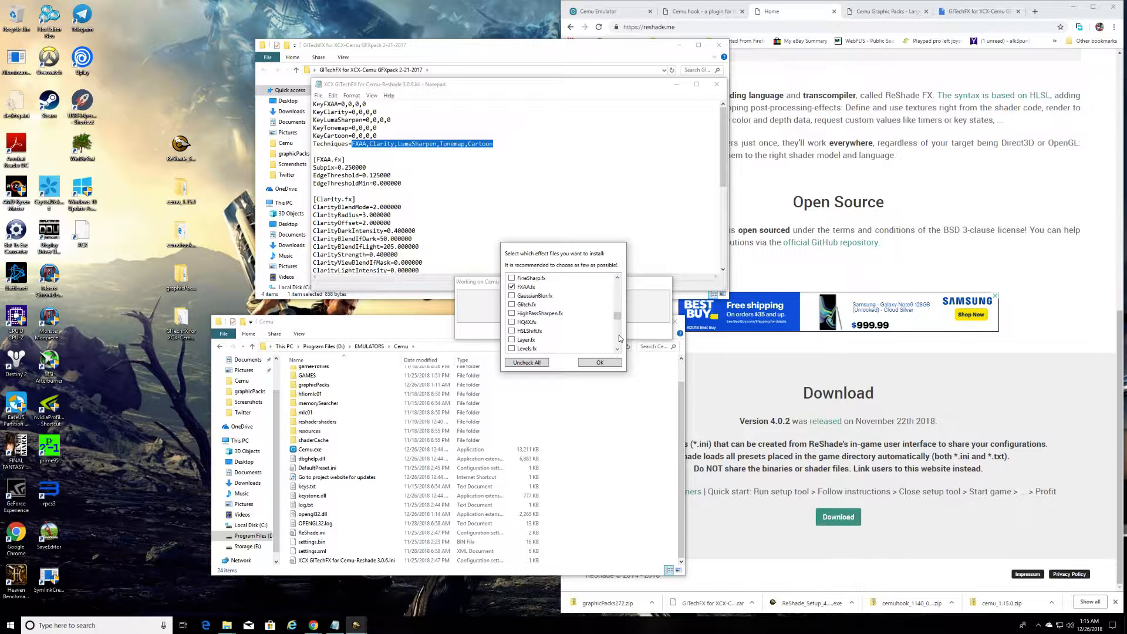
left_click(620, 339)
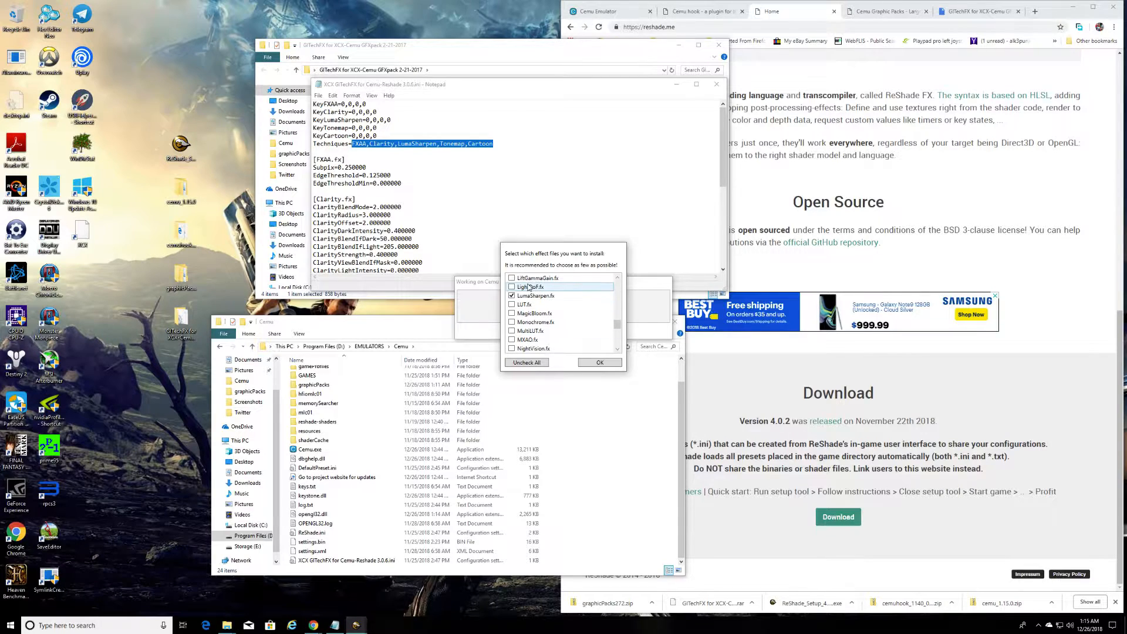
left_click(618, 343)
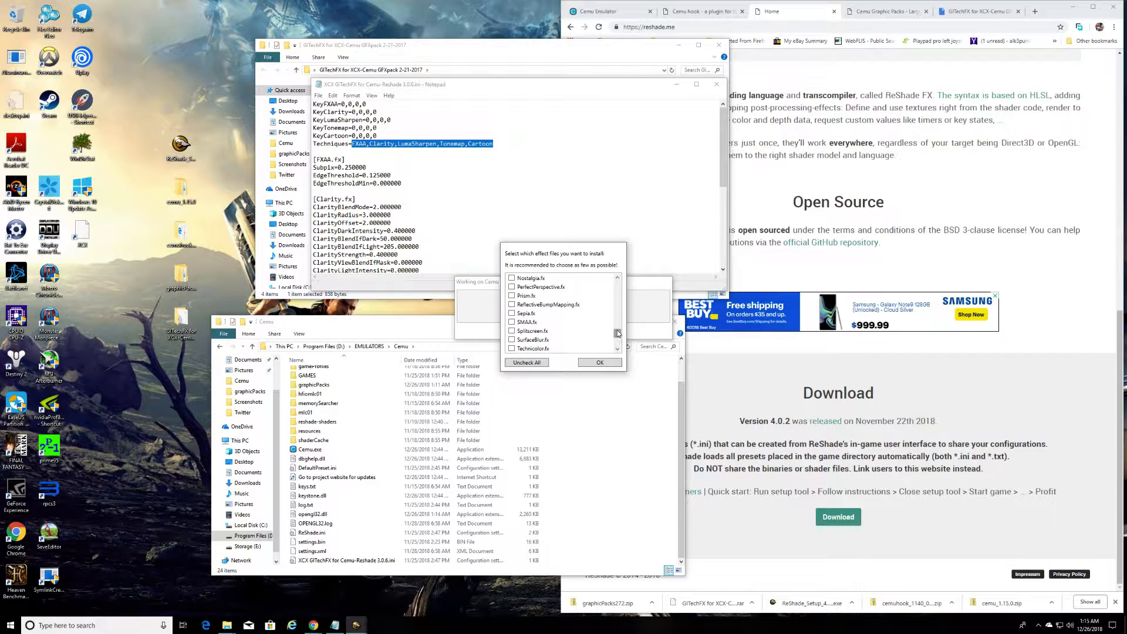
scroll(618, 333, "down", 2)
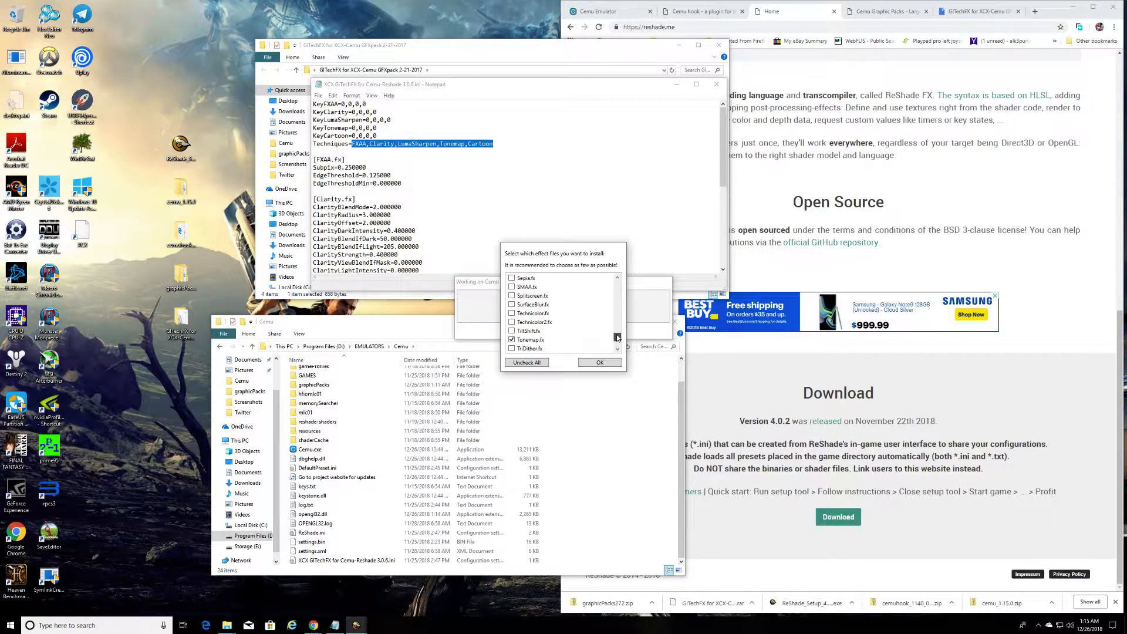
left_click(617, 350)
left_click(617, 350)
left_click(617, 350)
left_click(617, 350)
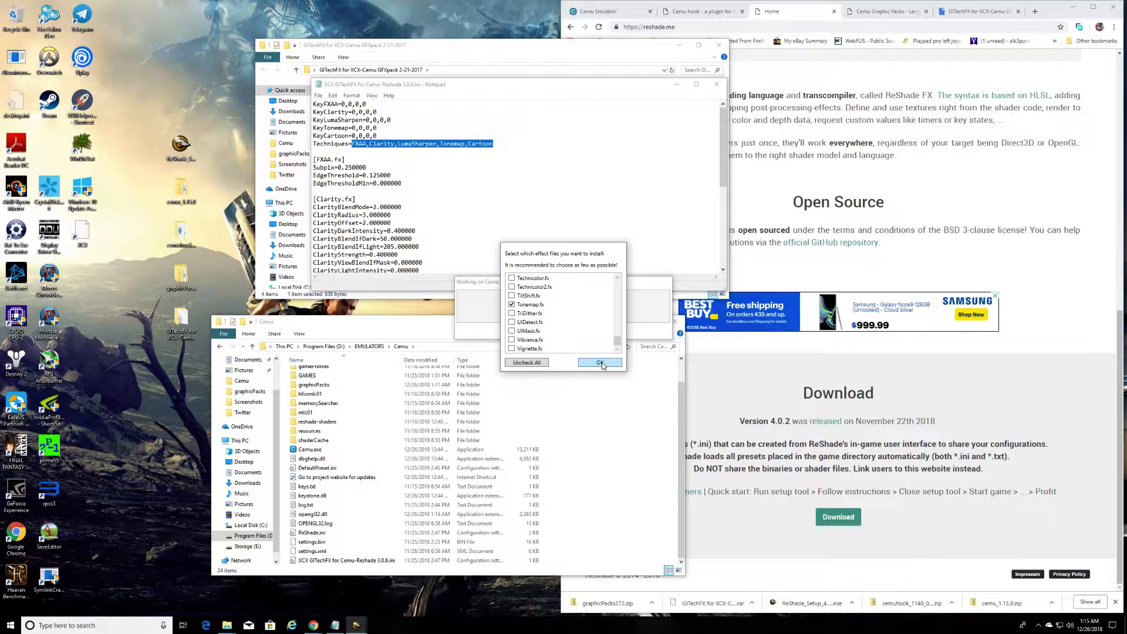
left_click(600, 363)
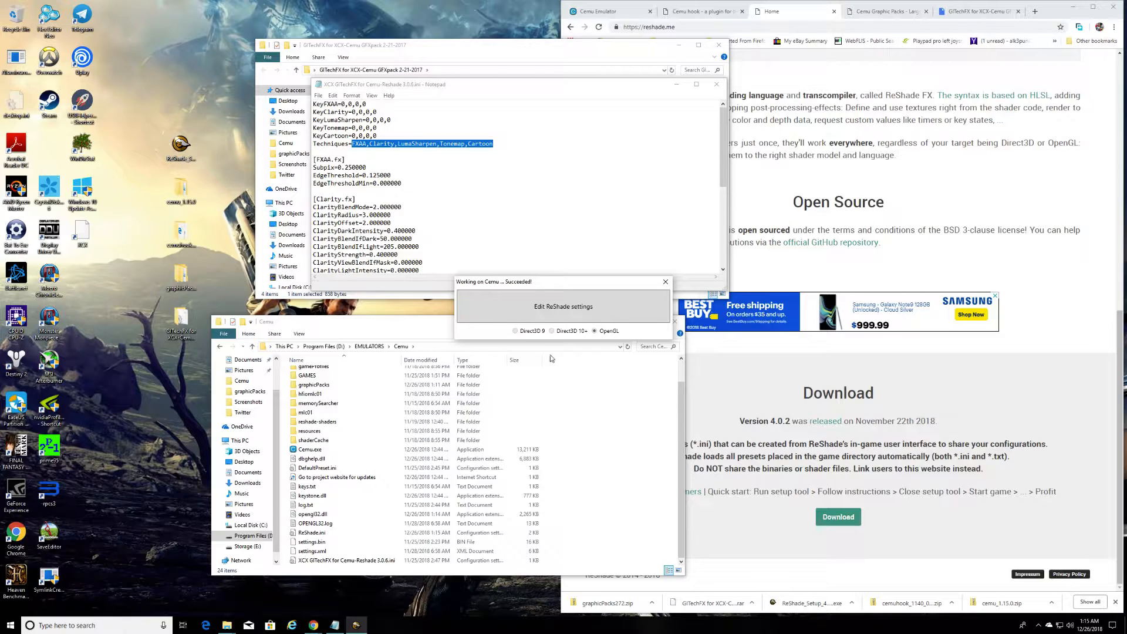
- Confirm the ReShade settings with the XCX GlTechFX preset and Performance Mode enabled, closing Notepad and the ReShade setup
left_click(544, 309)
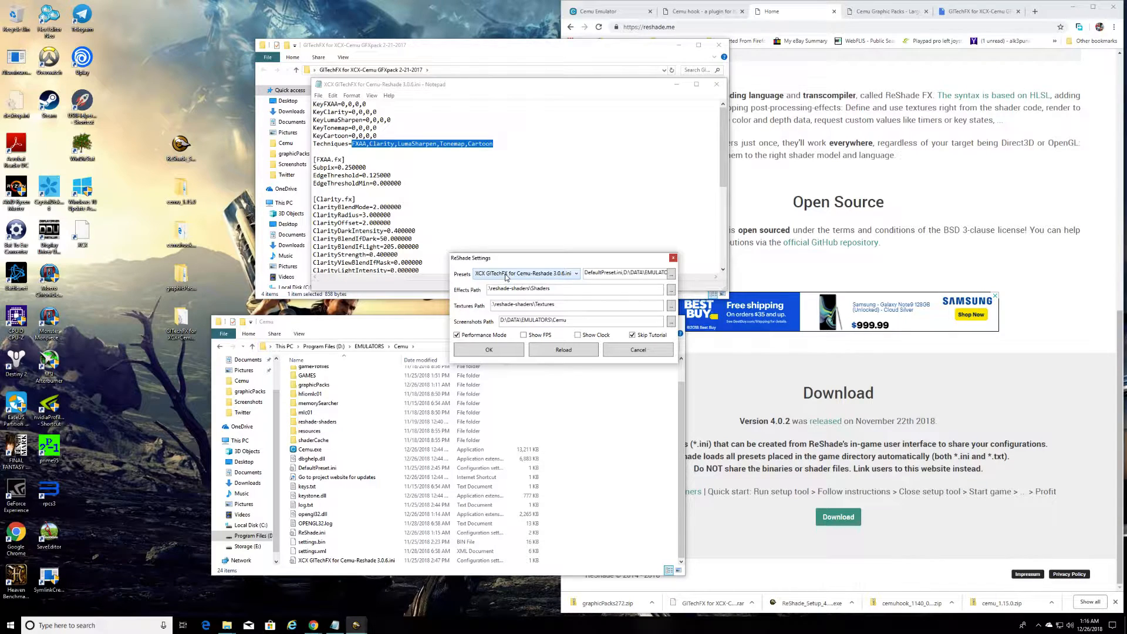
left_click(716, 84)
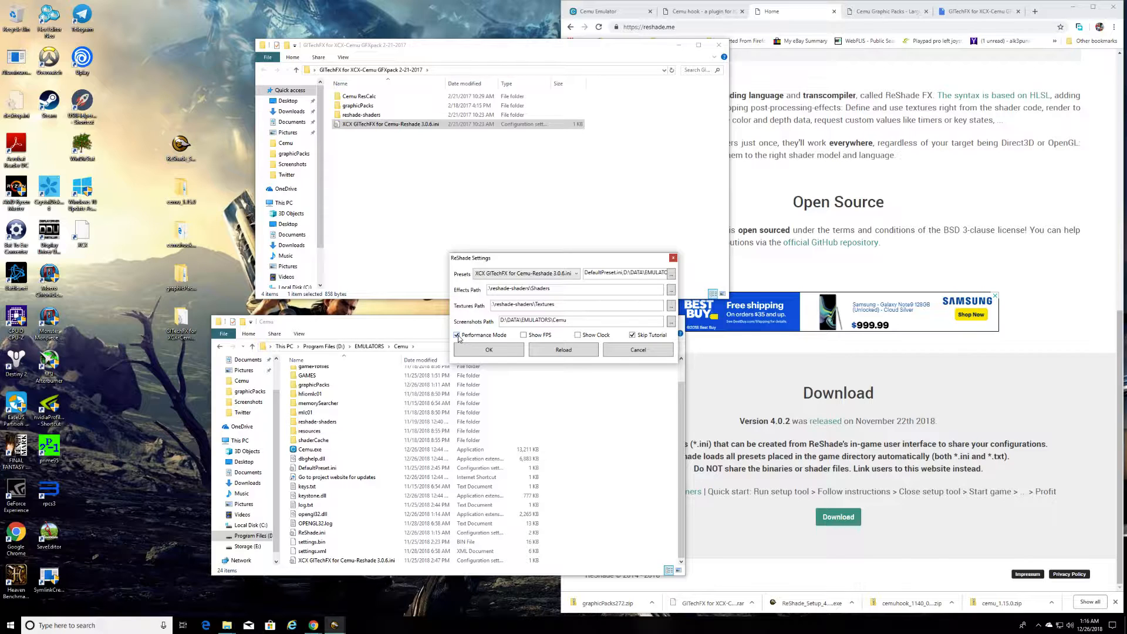
left_click(488, 351)
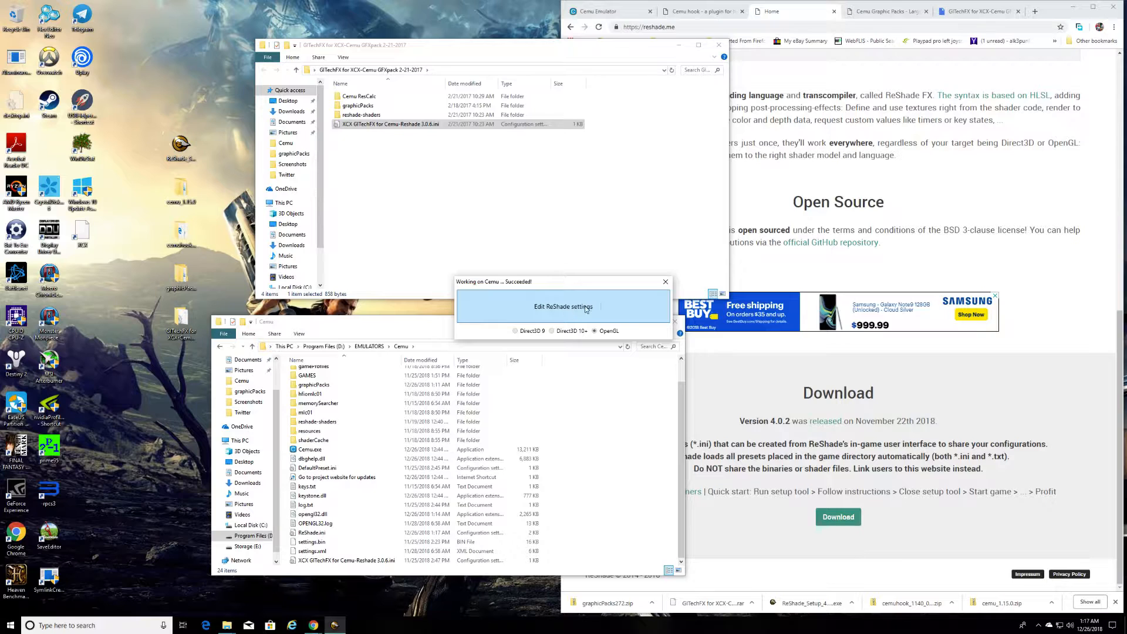
left_click(664, 283)
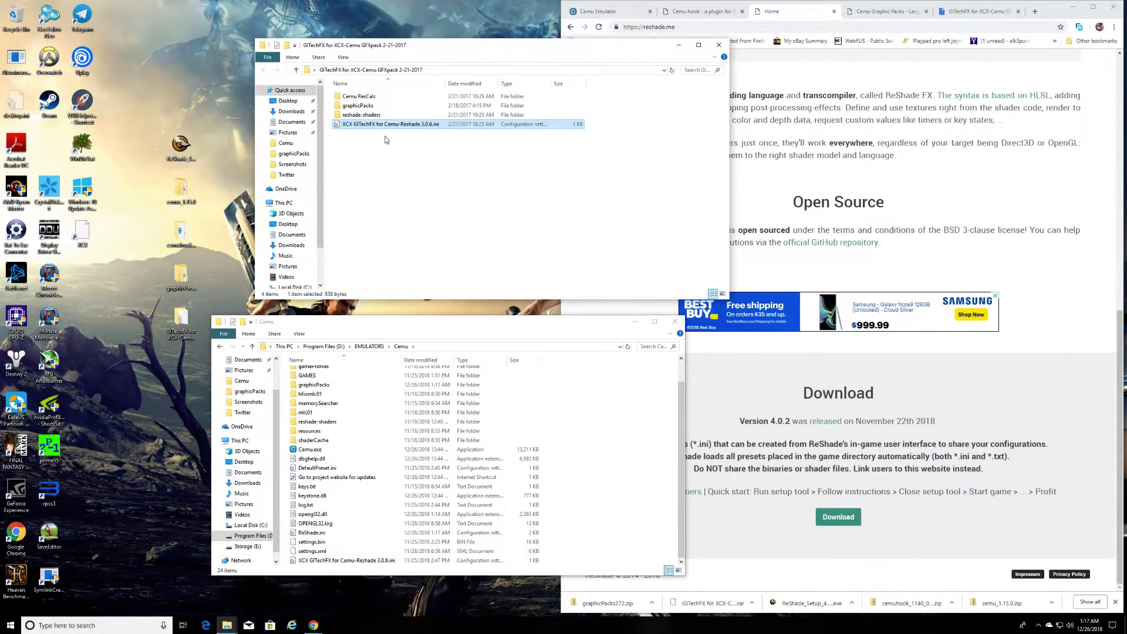
- Copy XCX GlTechFX for Cemu-Reshade 3.0.6.ini from the GlTechFX pack into the Cemu folder, replacing the existing file
right_click(383, 126)
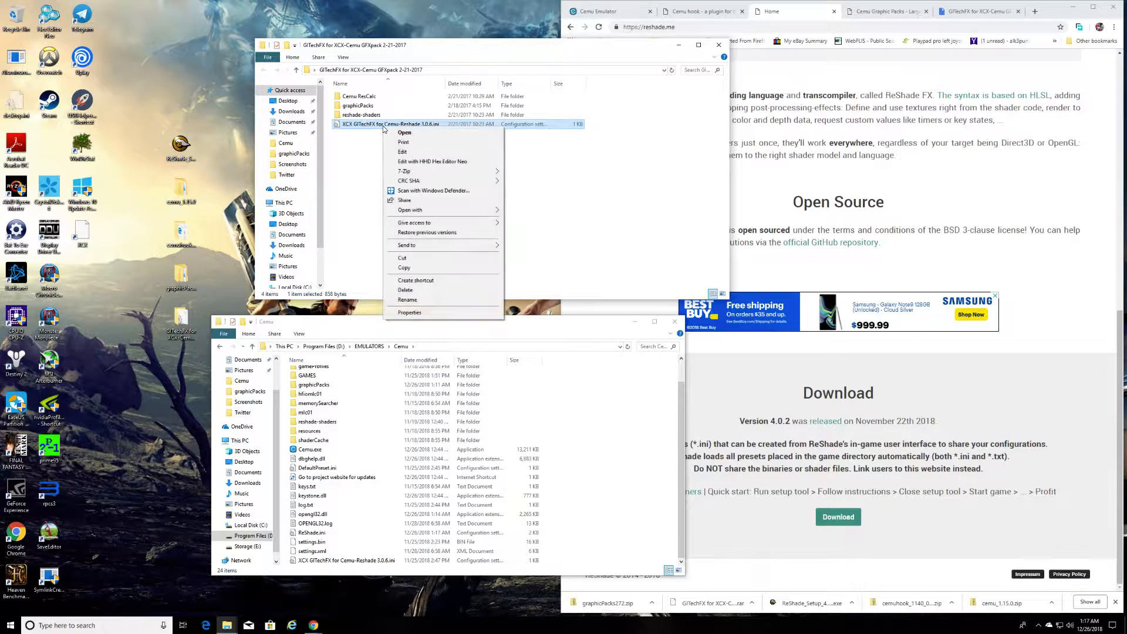
left_click(405, 267)
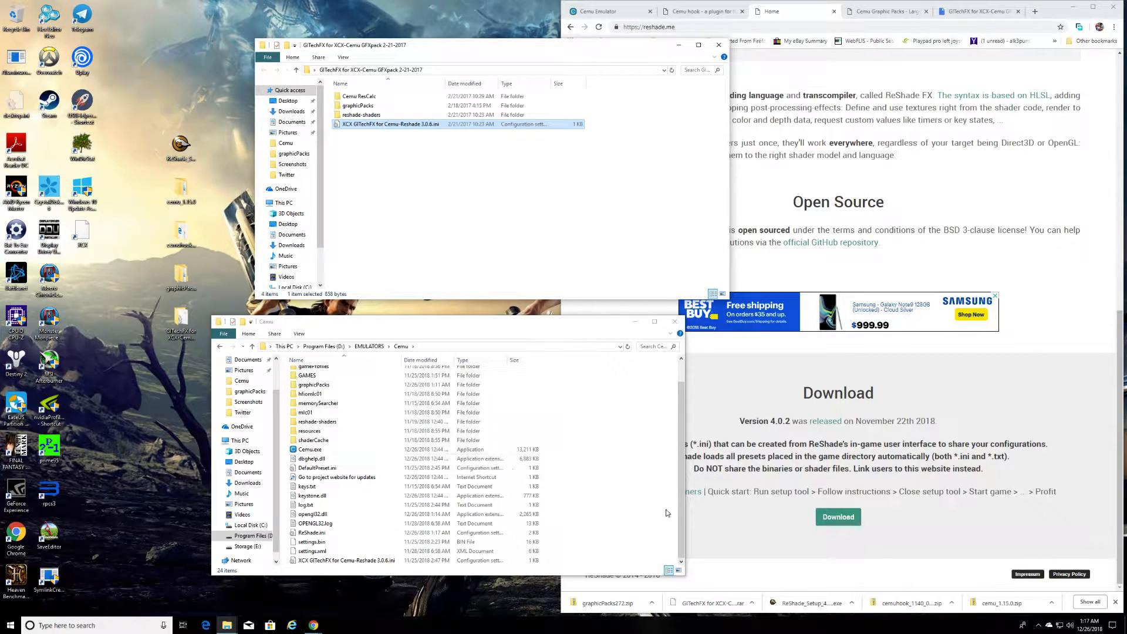
left_click(683, 482)
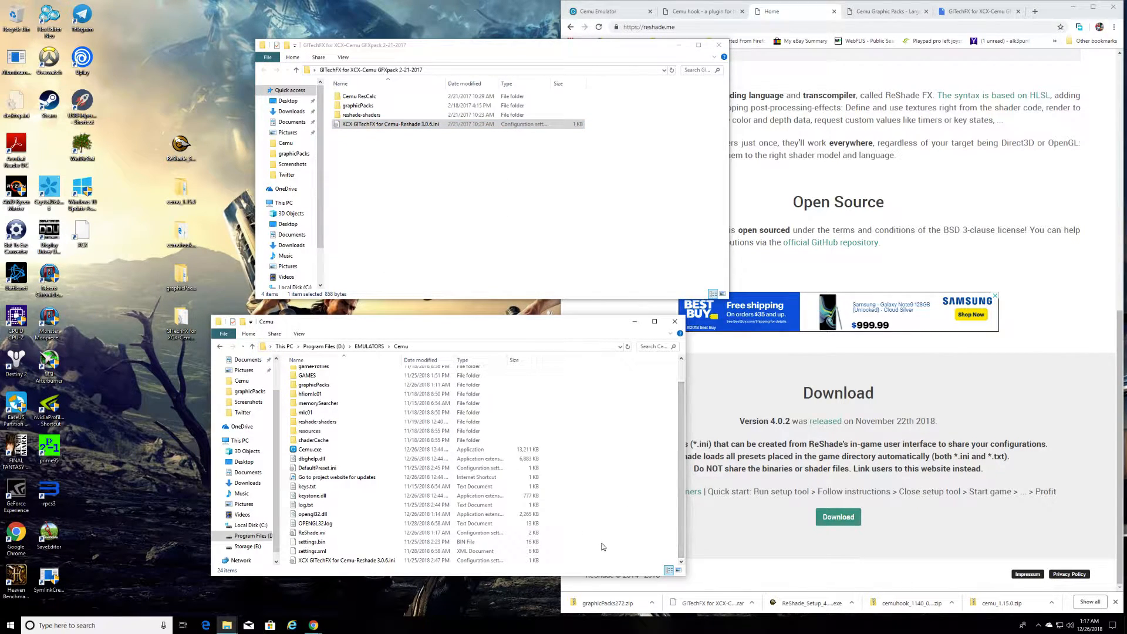
right_click(602, 417)
left_click(623, 478)
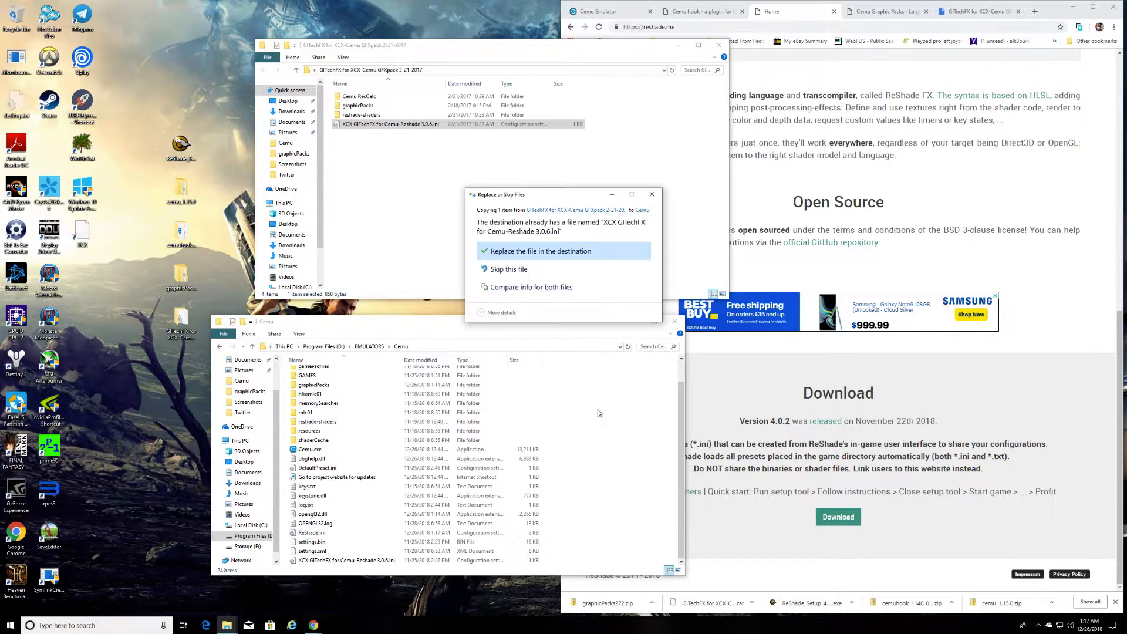
left_click(532, 249)
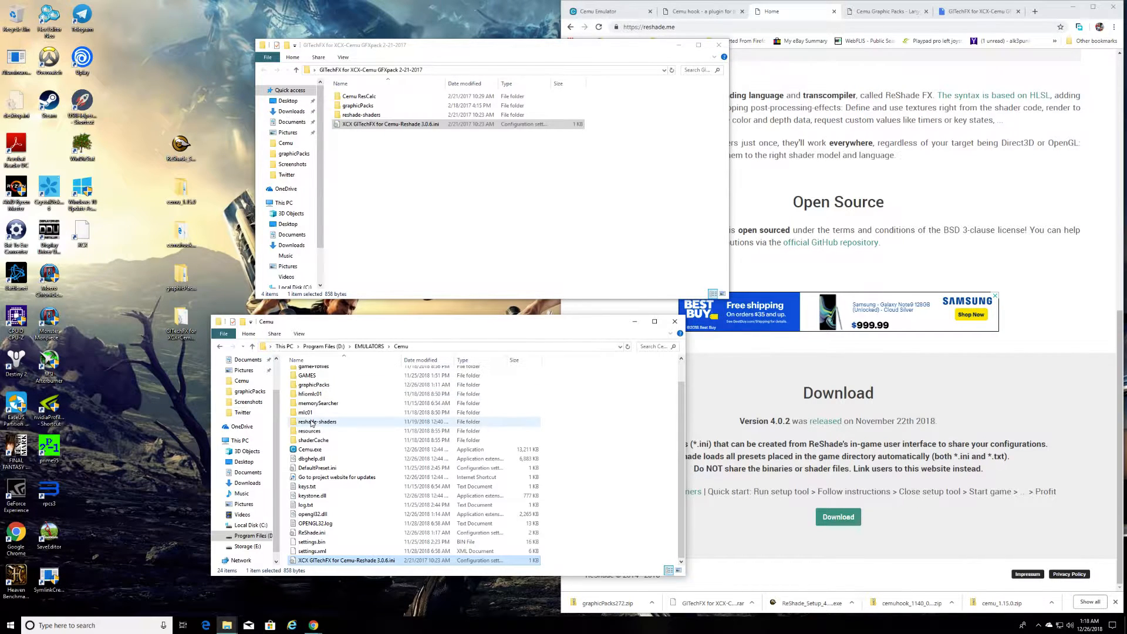
- Examine the installed shader files in reshade-shaders\Shaders and the effect entries in the XCX GlTechFX preset file
scroll(321, 405, "up", 1)
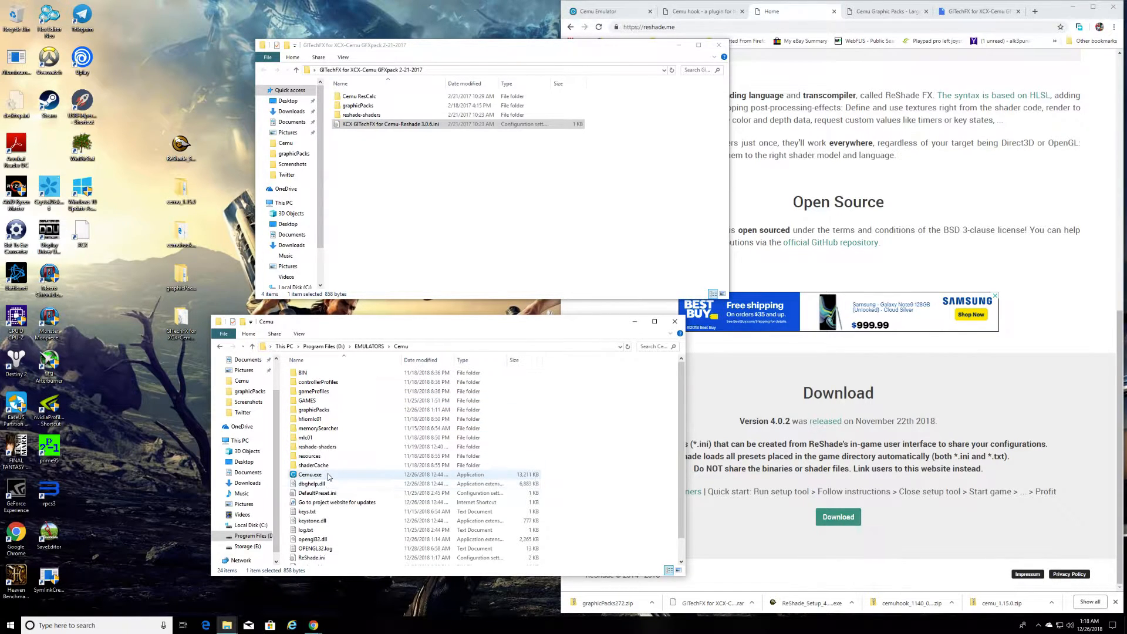
double_click(317, 448)
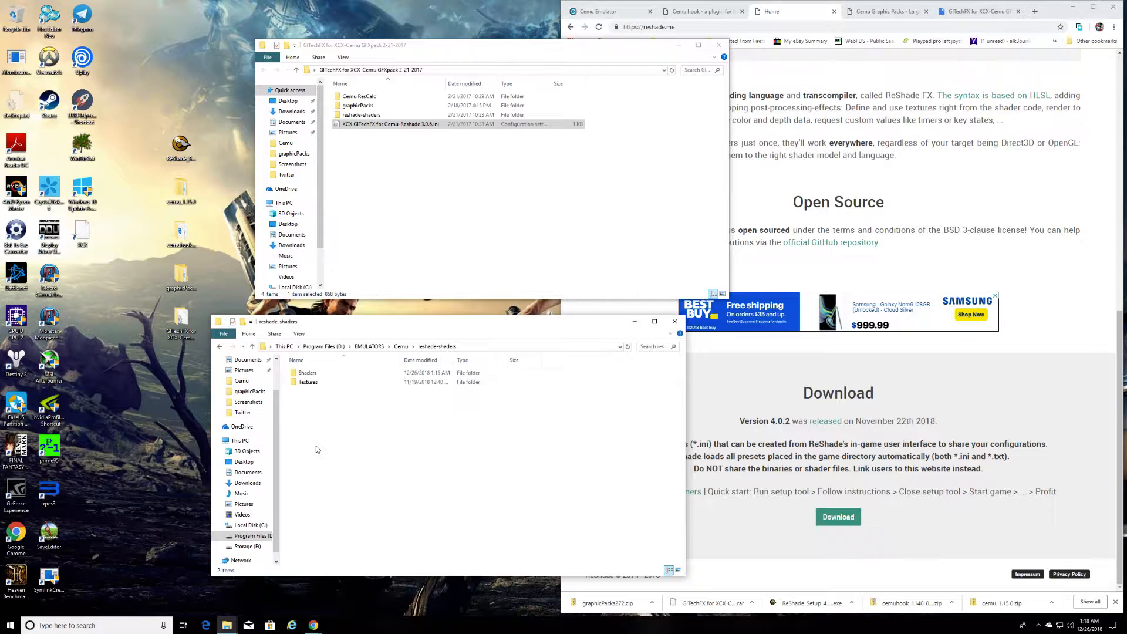
left_click(310, 385)
double_click(314, 374)
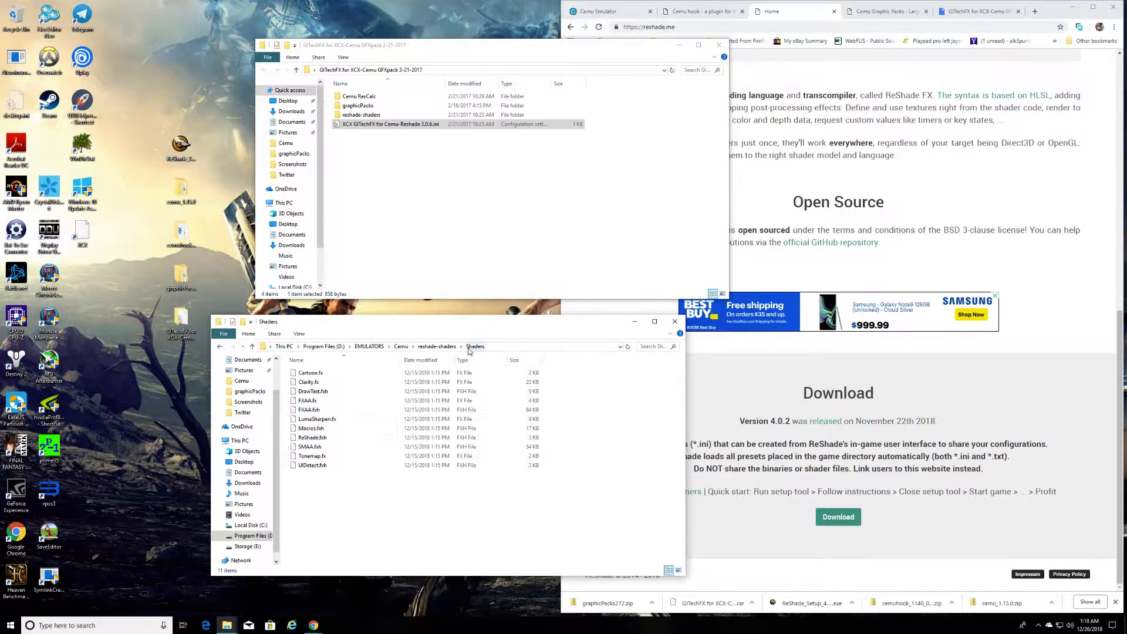
left_click(421, 128)
double_click(421, 126)
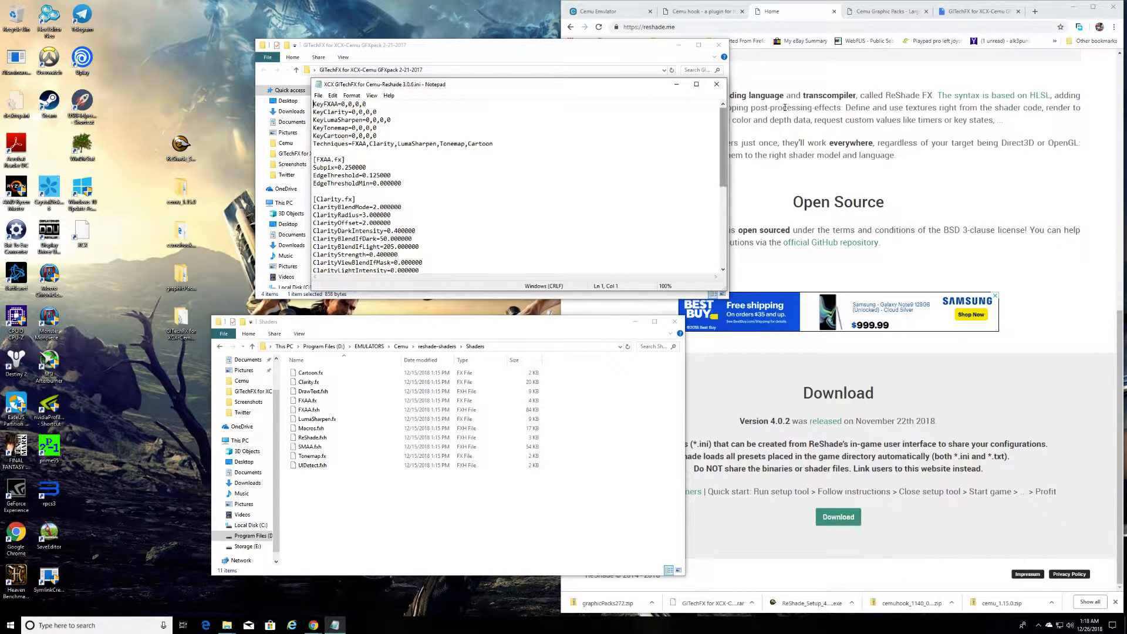
left_click(717, 84)
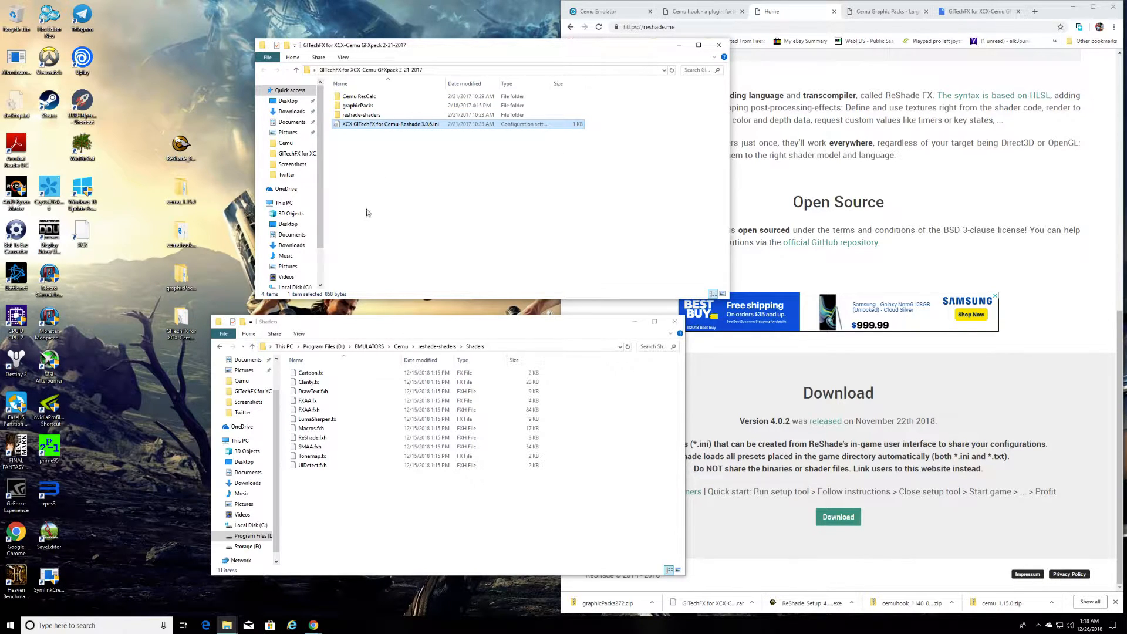
- Look through the Cemu GAMES folder, checking the contents of the Xenoblade Chronicles X game and update data folders
left_click(401, 347)
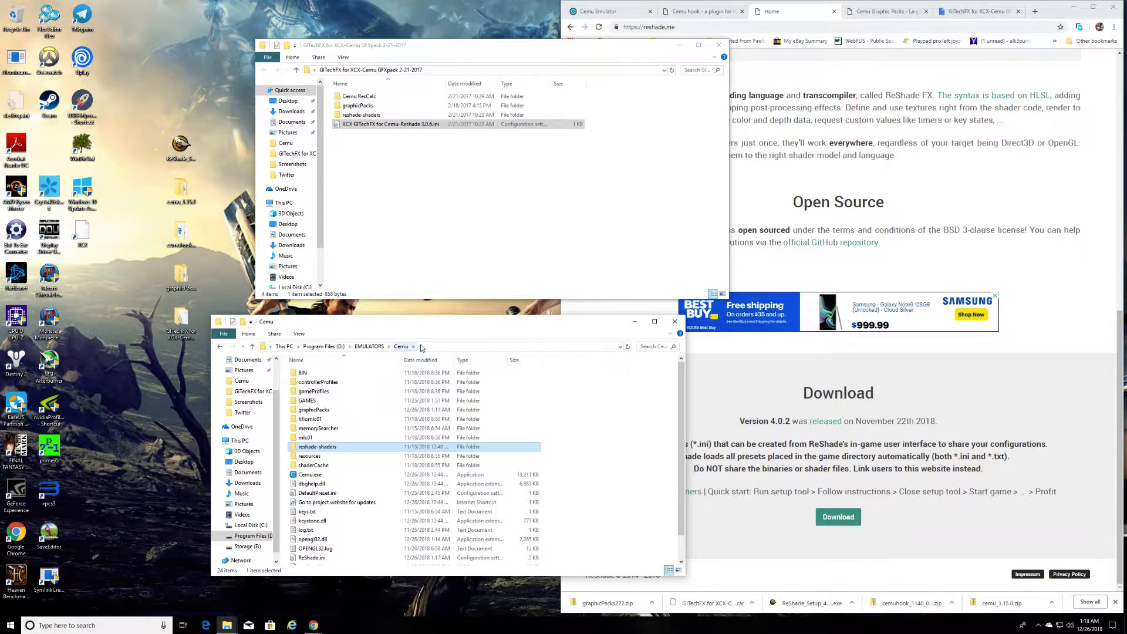
double_click(311, 402)
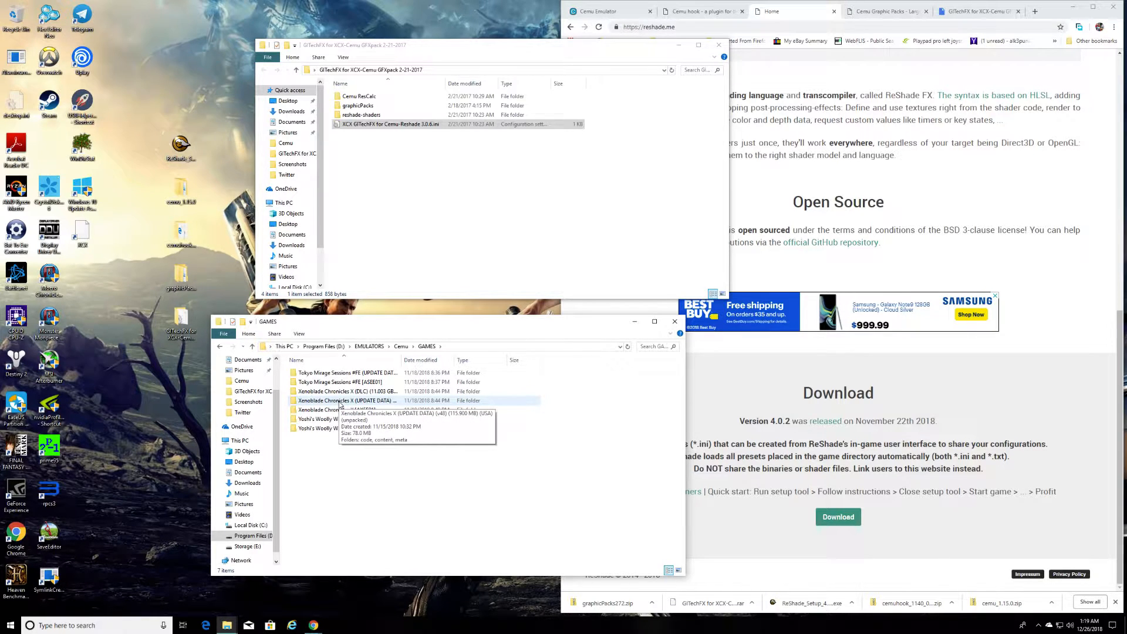
double_click(336, 409)
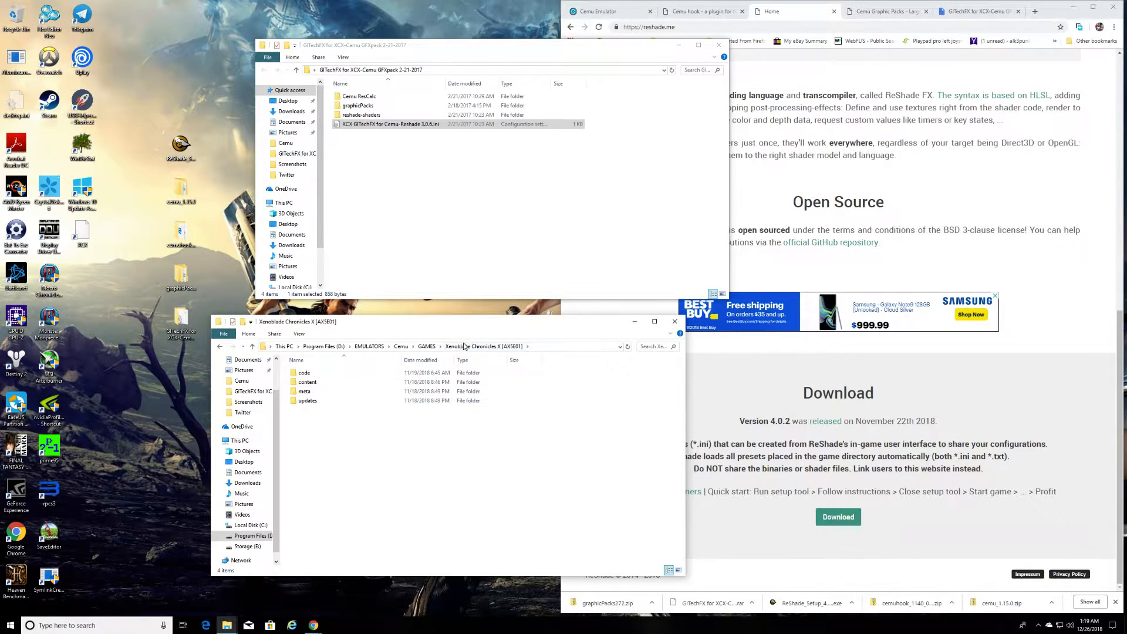
left_click(427, 347)
double_click(349, 403)
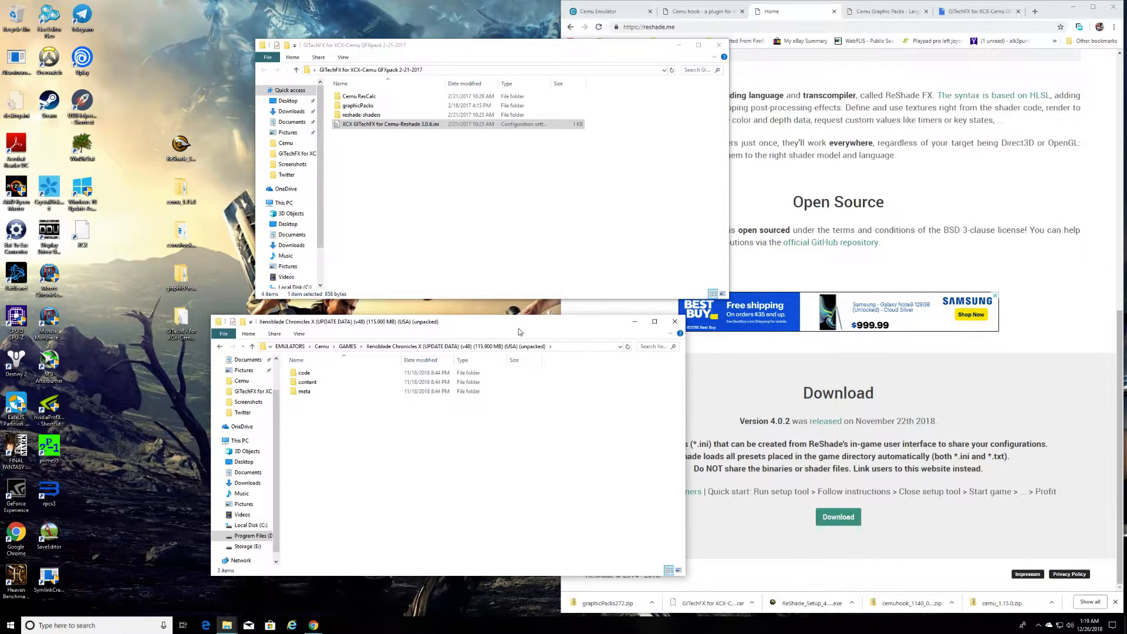
left_click(221, 347)
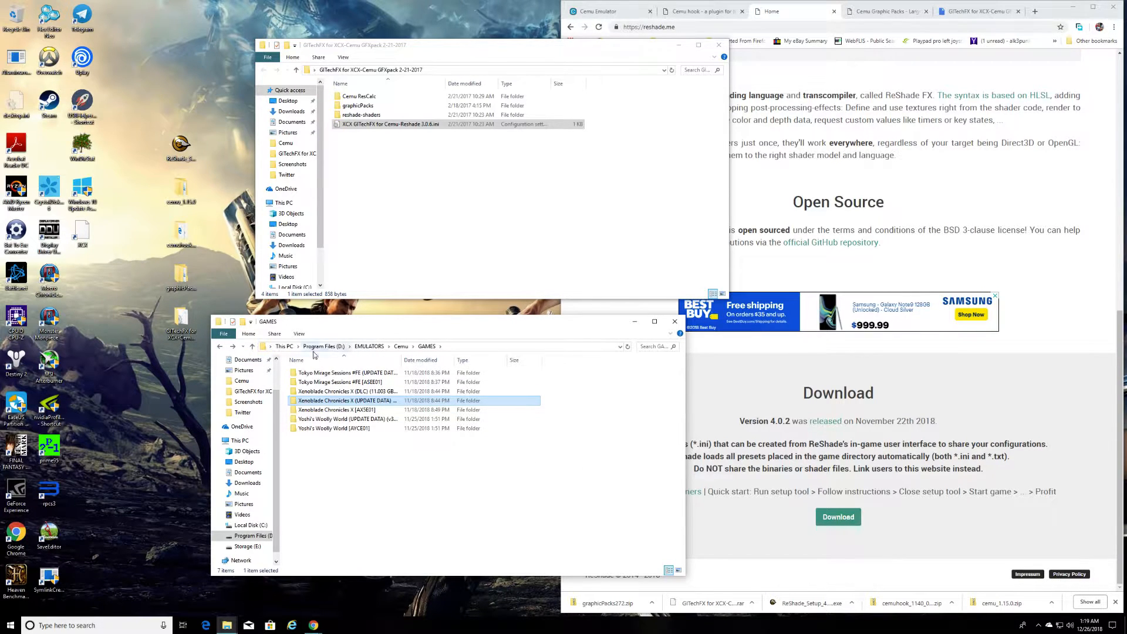
- Return to the Cemu folder and create a desktop shortcut for Cemu.exe
left_click(369, 346)
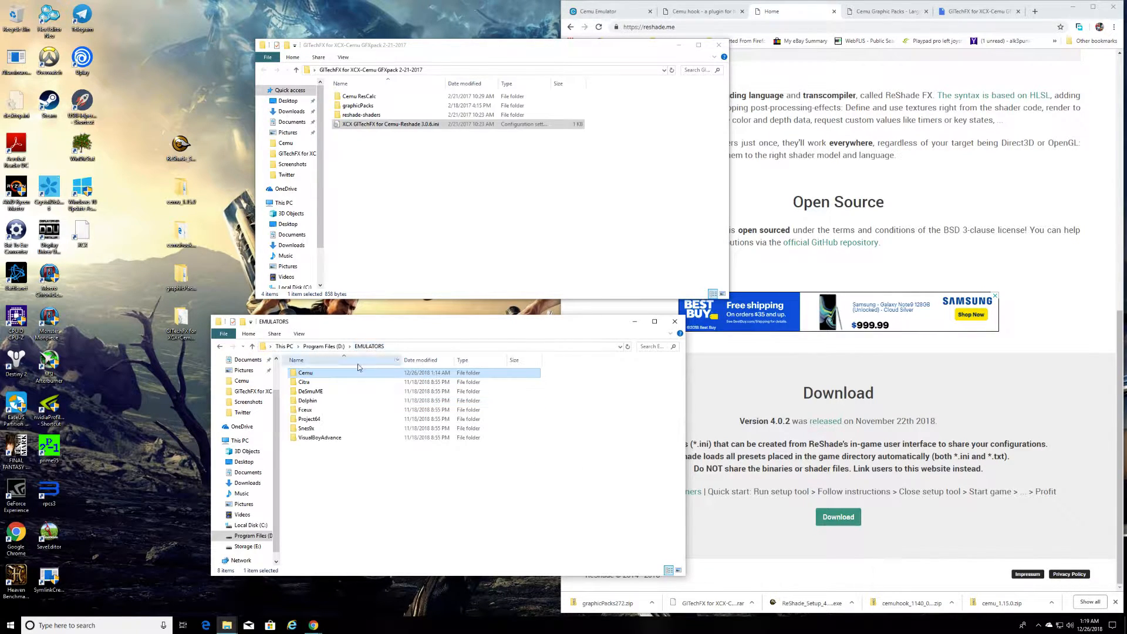
double_click(314, 374)
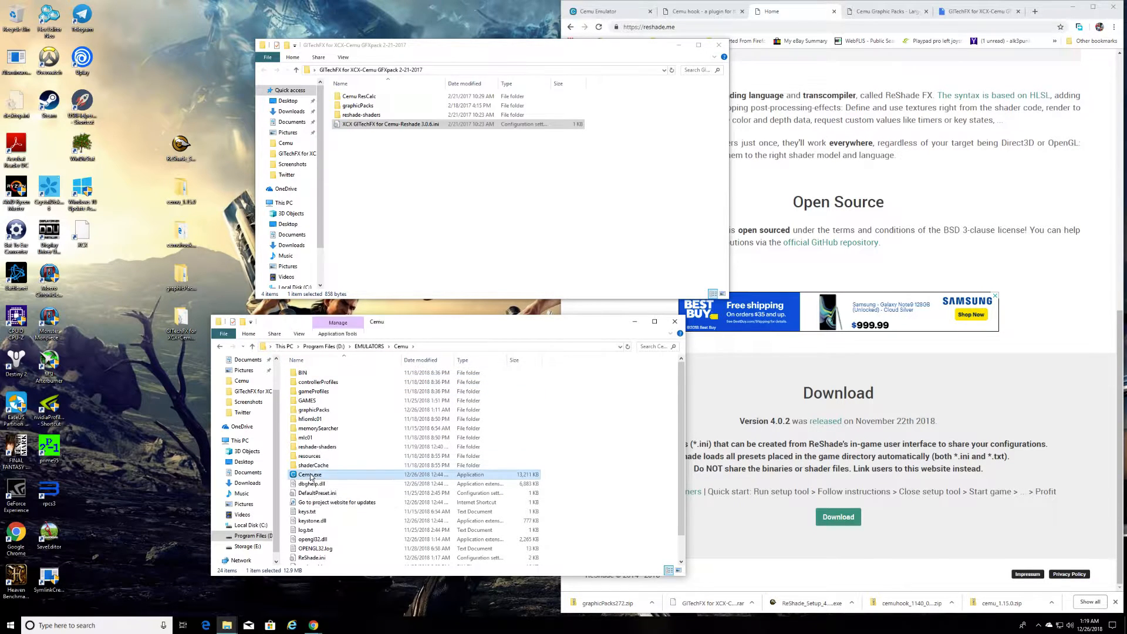
right_click(310, 475)
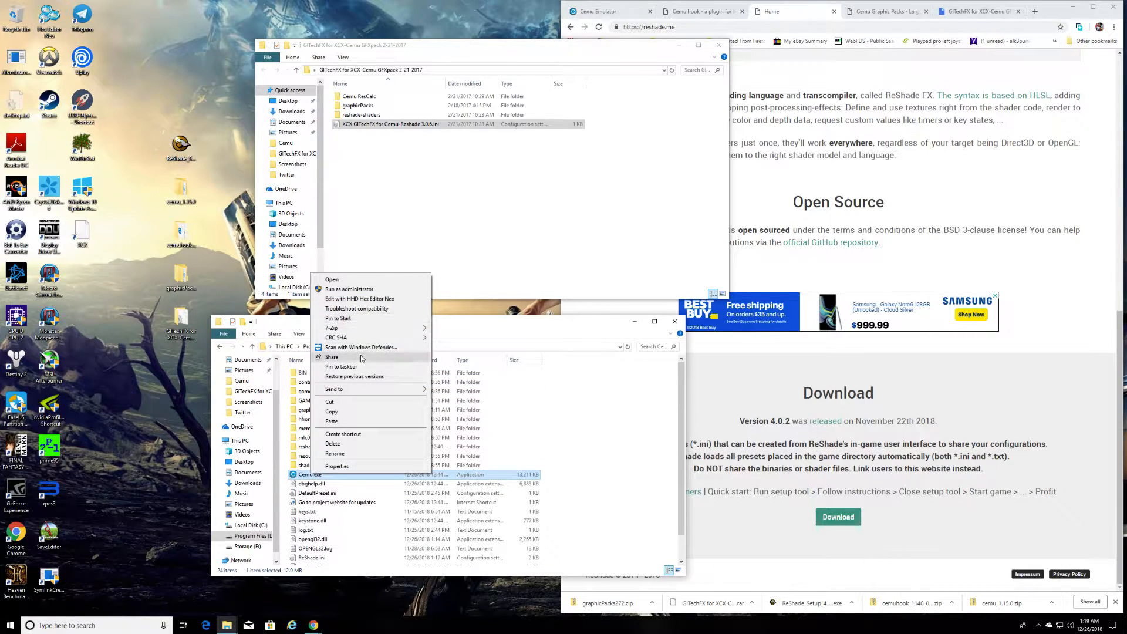
mouse_move(420, 394)
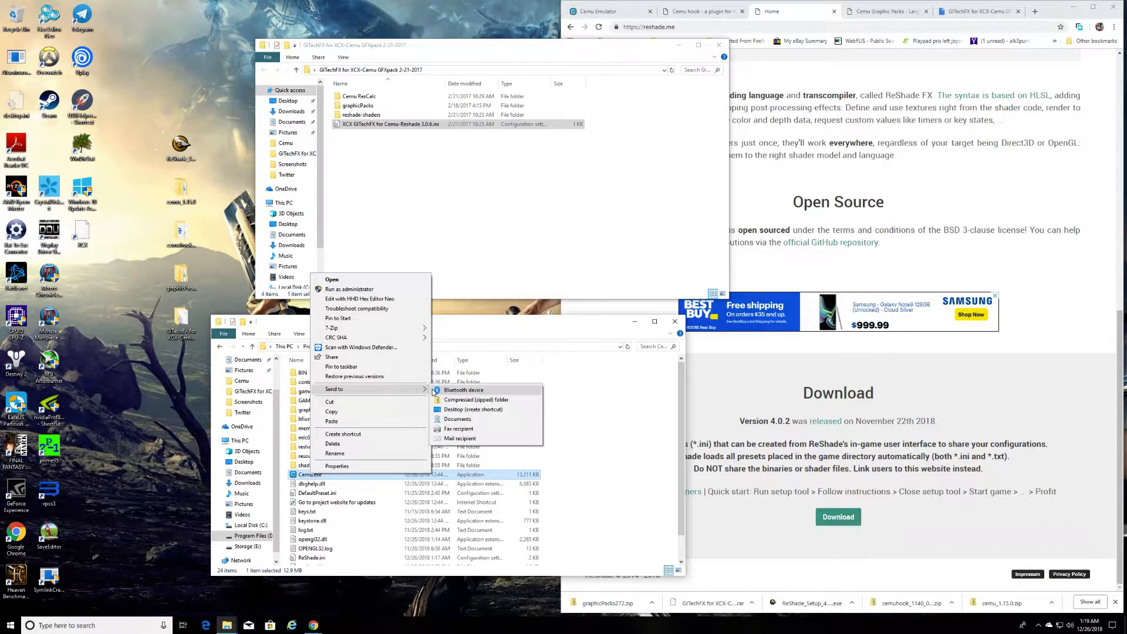
left_click(468, 410)
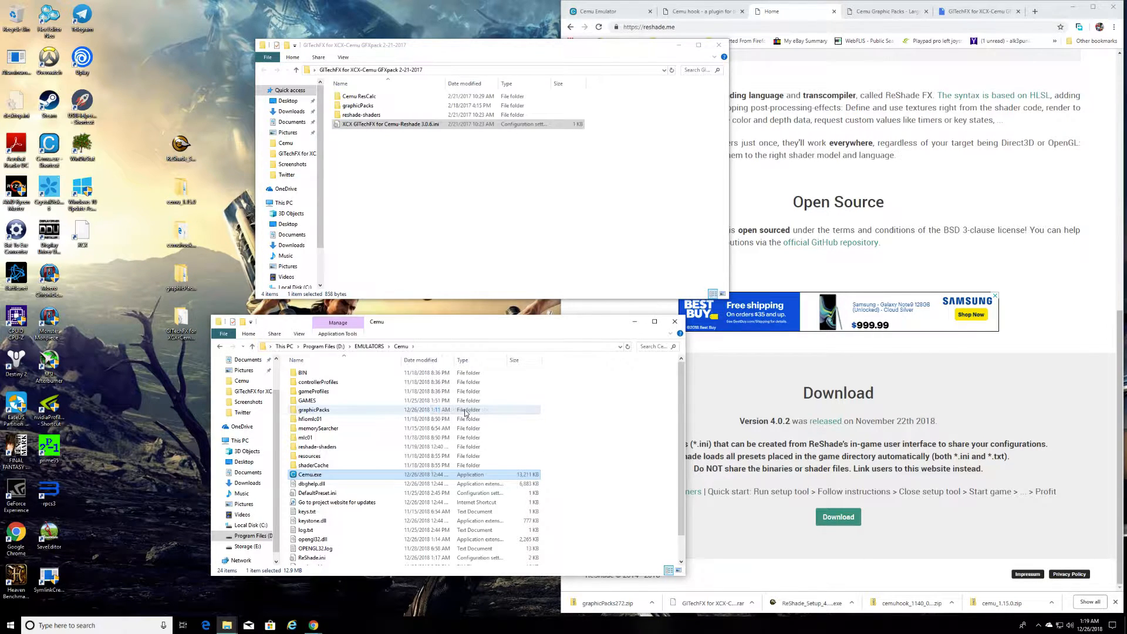
- Delete the XCX shortcut from the desktop
left_click(89, 236)
right_click(86, 236)
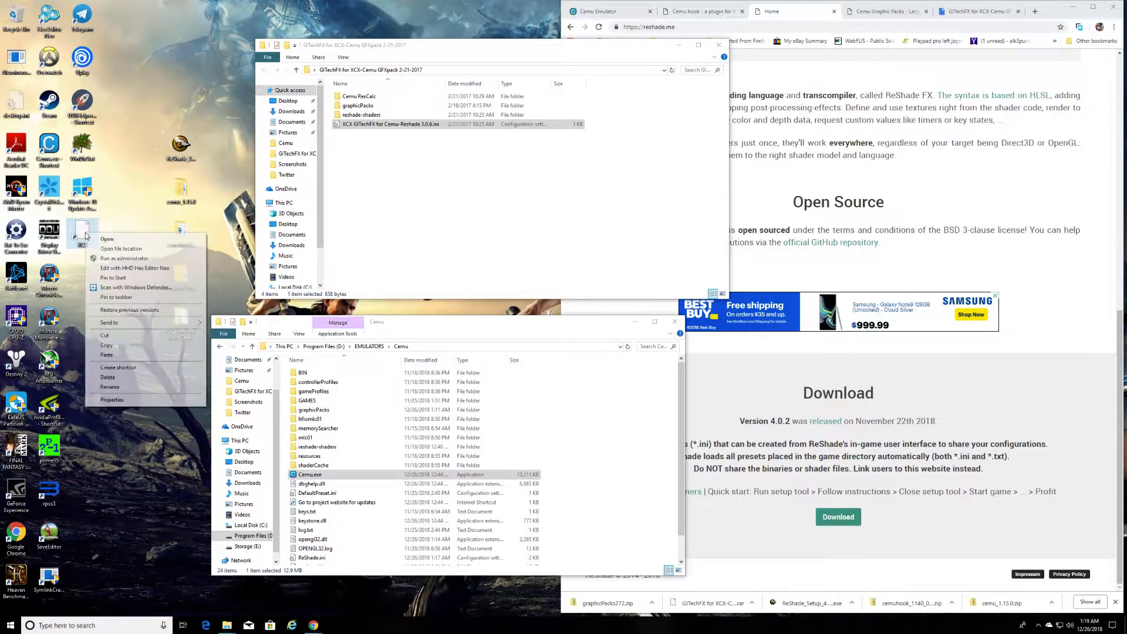
left_click(114, 379)
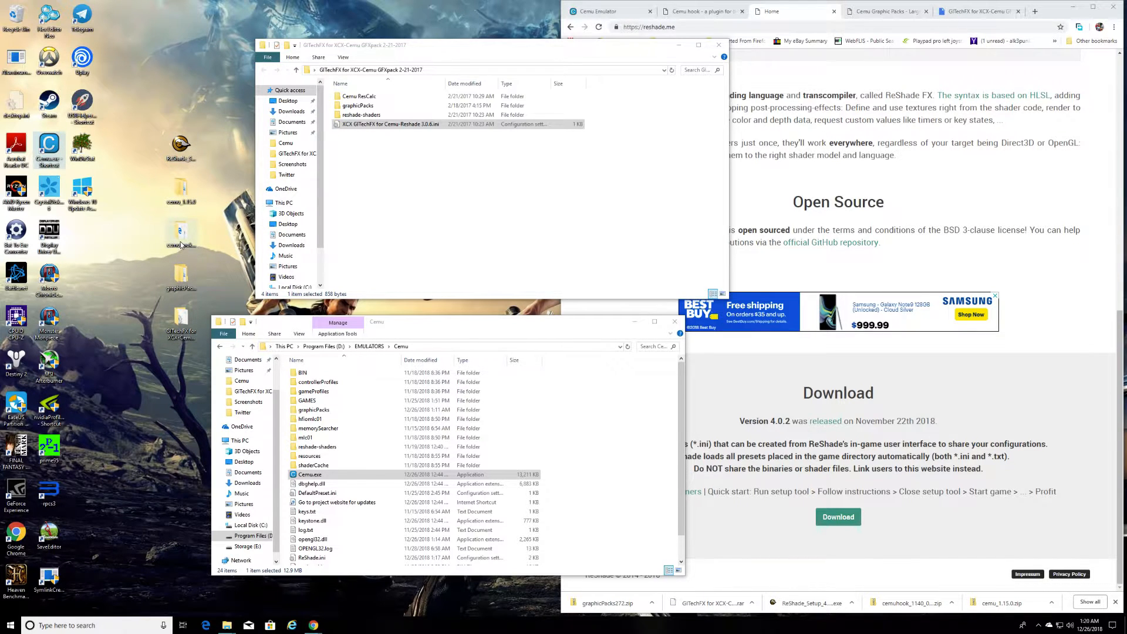
- Minimize the GlTechFX folder window and the browser, and move the Cemu folder window away from the desktop icons
left_click(181, 330)
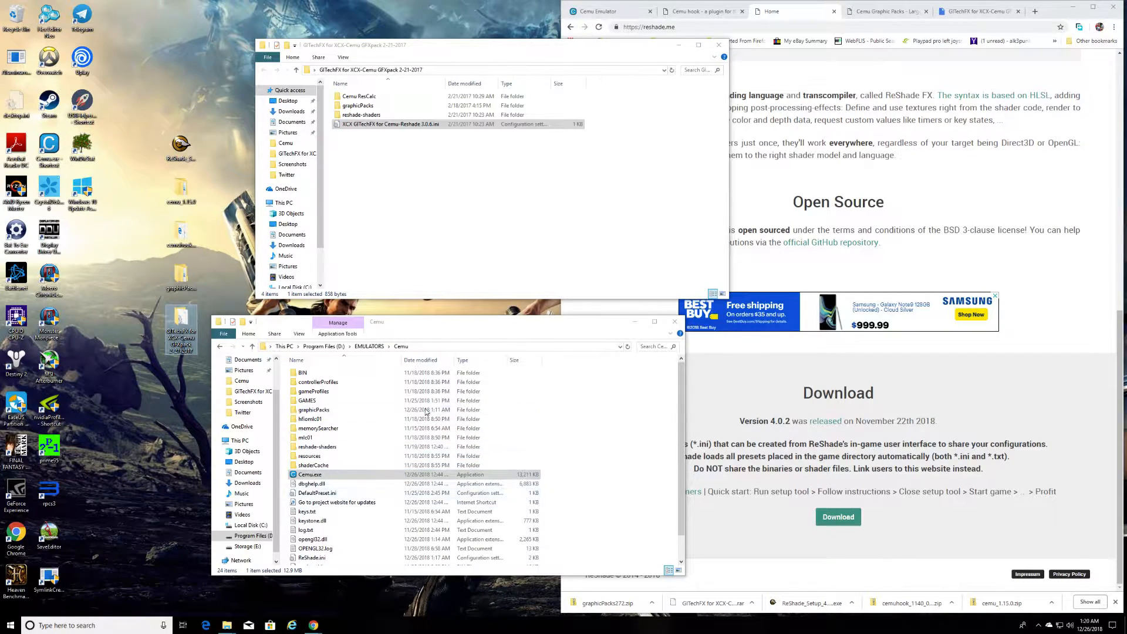
left_click(678, 45)
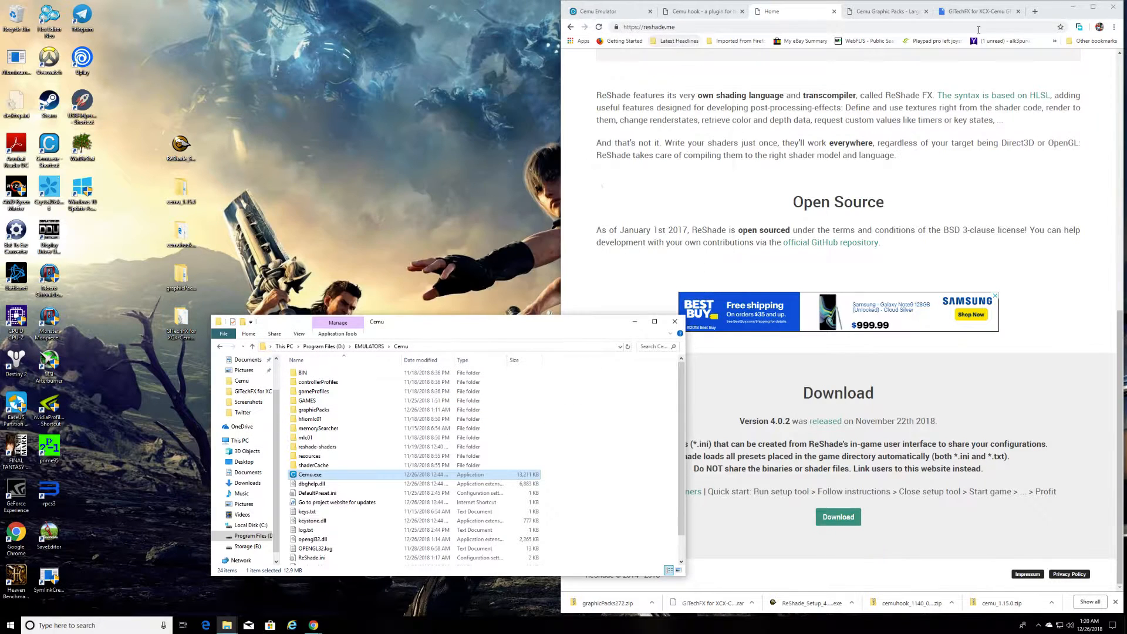
left_click(1073, 6)
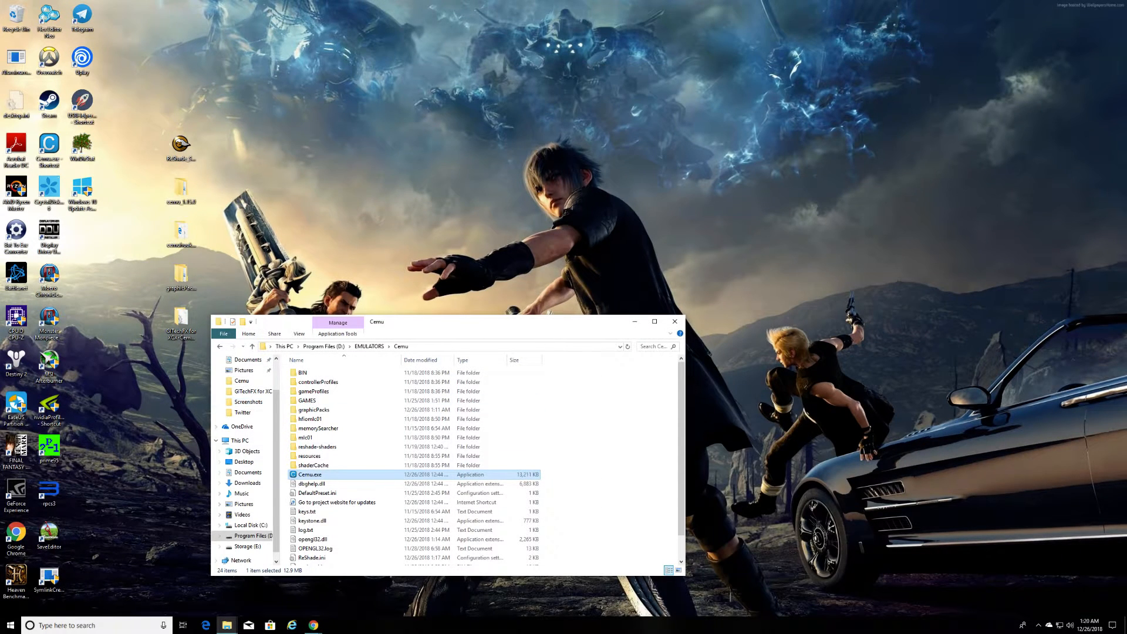
left_click_drag(488, 323, 904, 293)
- Open NVIDIA Control Panel and check the DSR - Factors entry in the global 3D settings
right_click(219, 246)
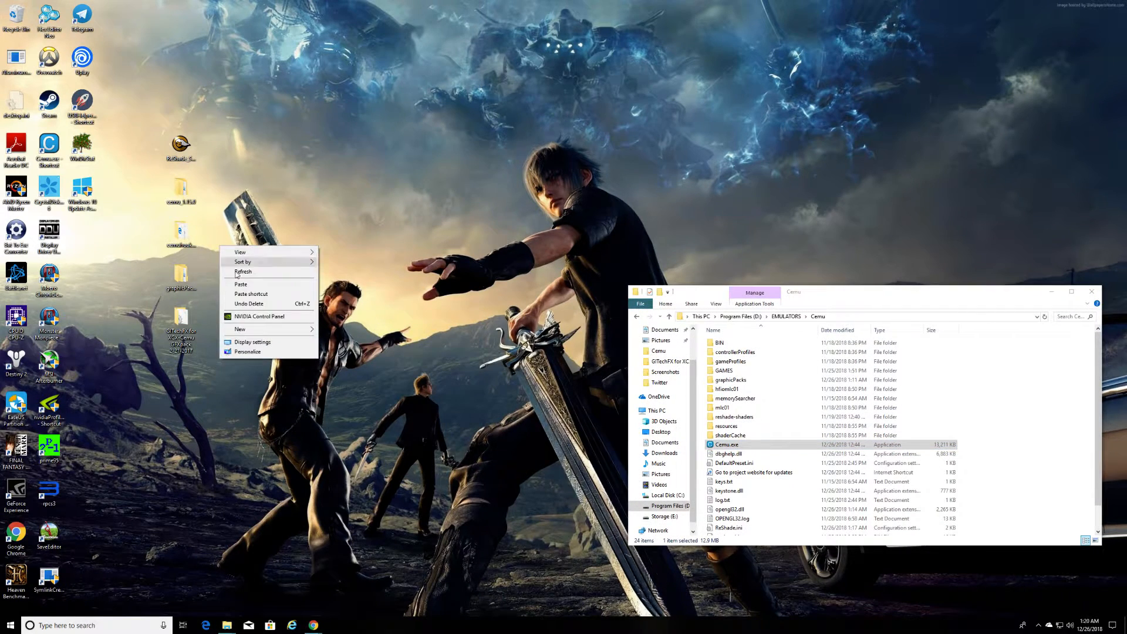
left_click(270, 315)
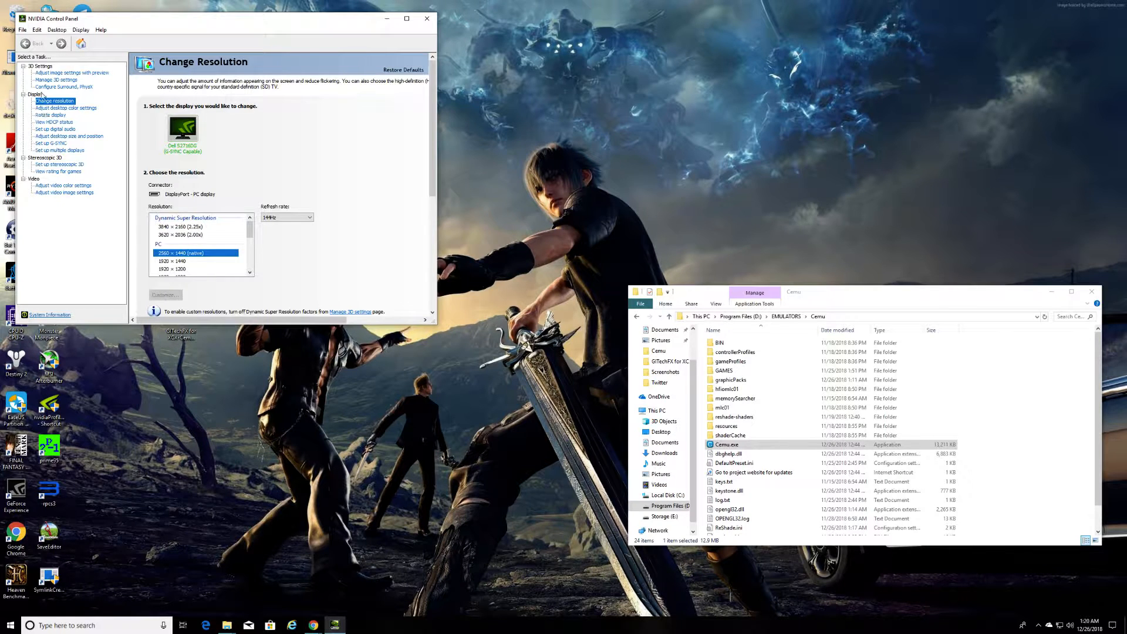
left_click(56, 80)
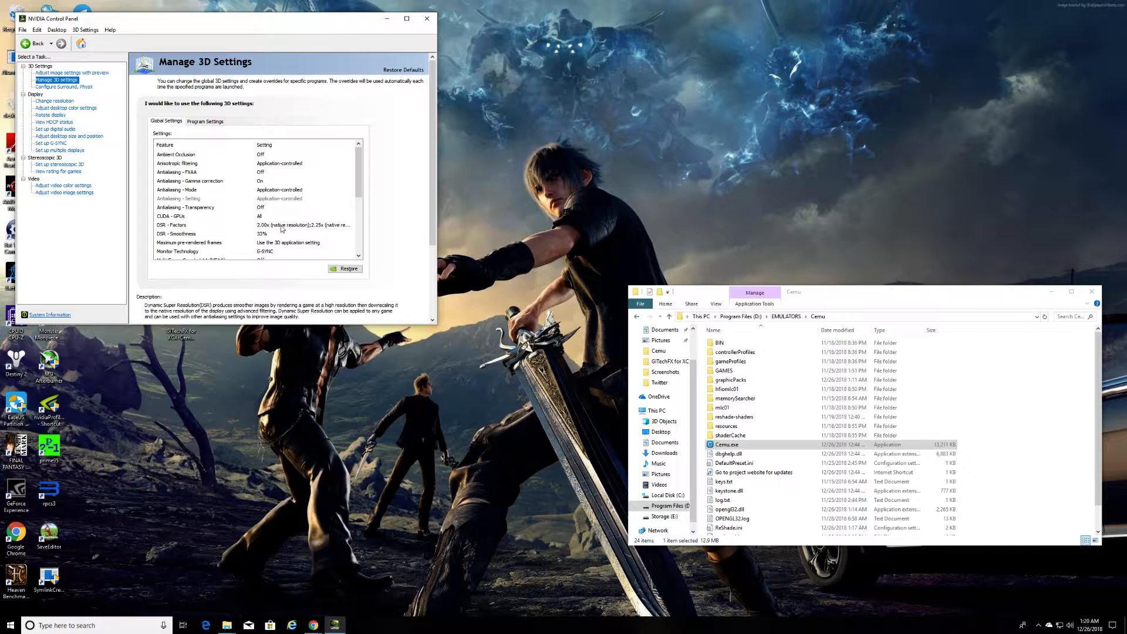
left_click(250, 228)
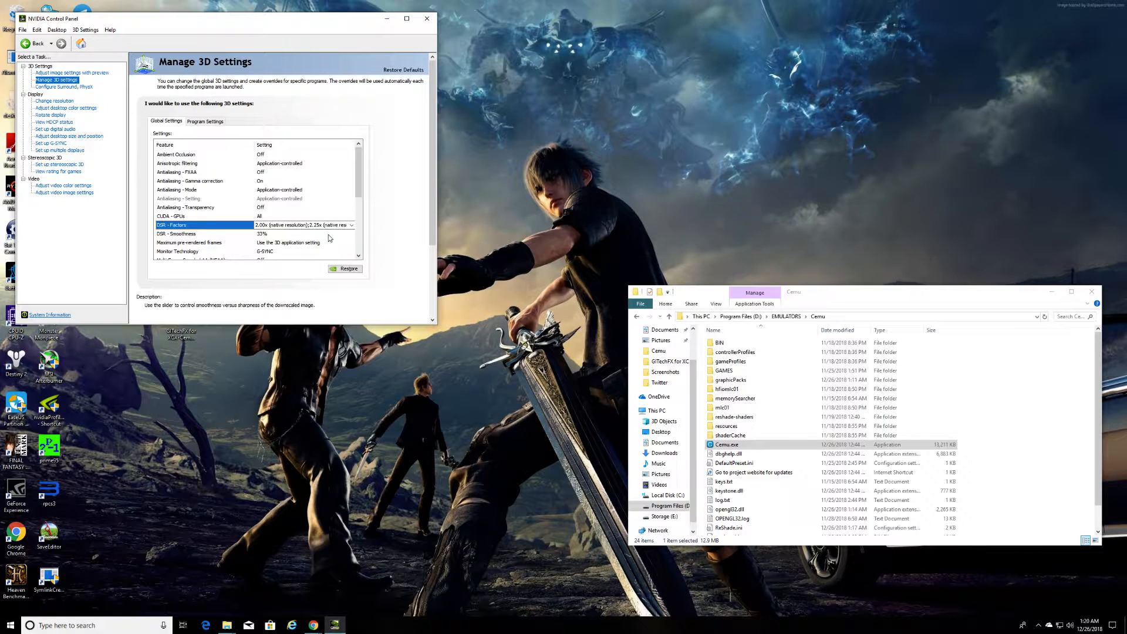
- Set the display resolution to 3840 × 2160 (2.25x), keep the change, close NVIDIA Control Panel and move the Cemu window toward the middle
left_click(54, 101)
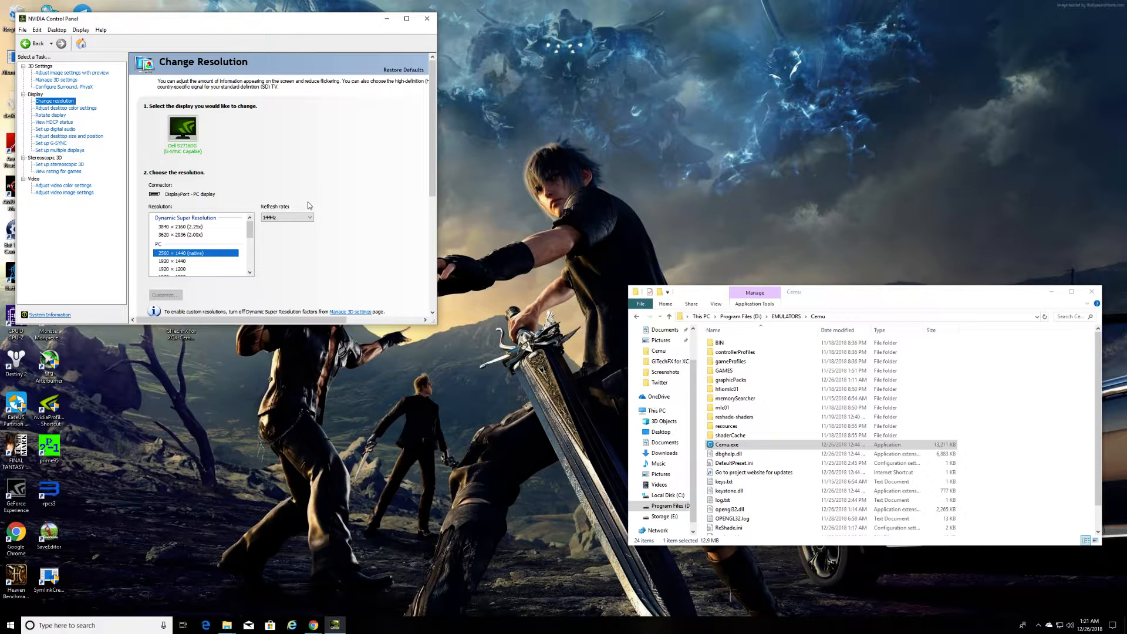
left_click(183, 227)
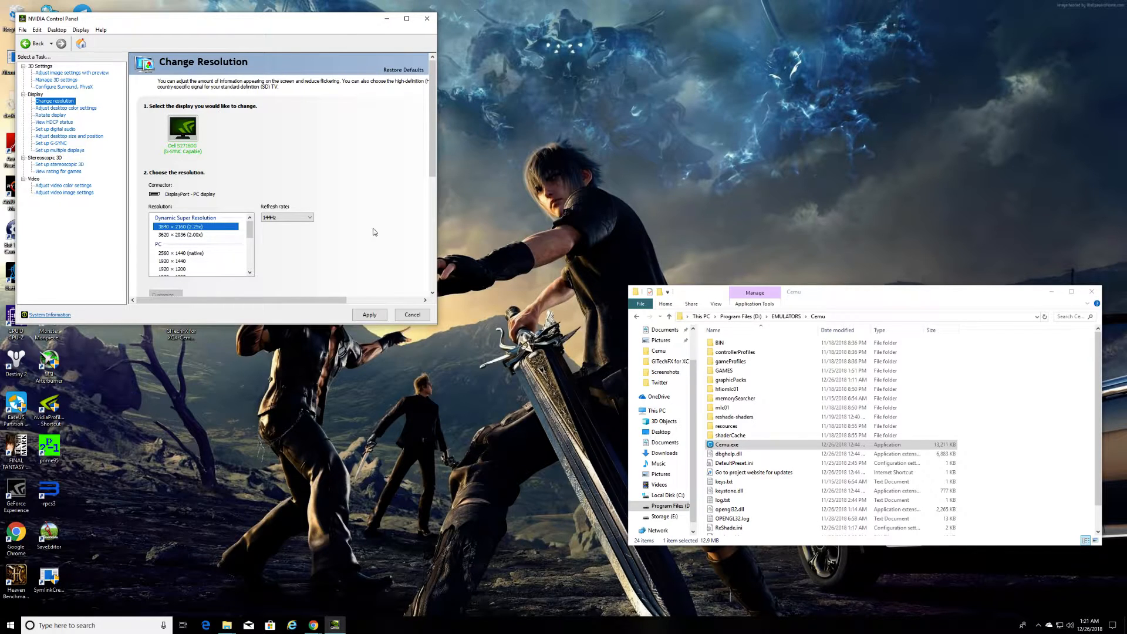
left_click(370, 315)
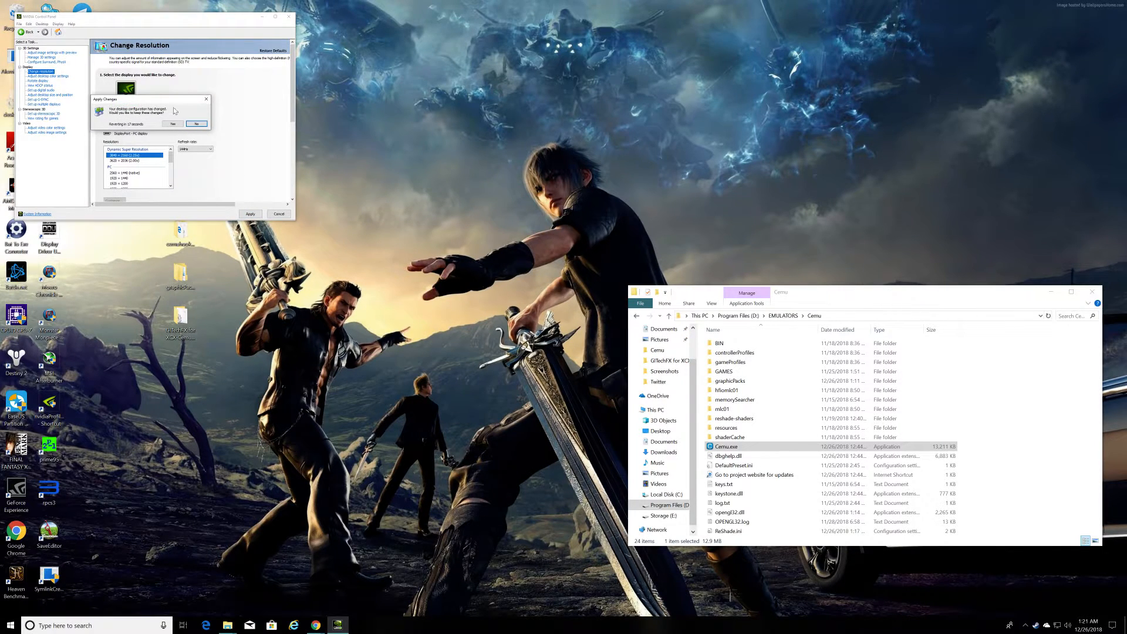
left_click(173, 125)
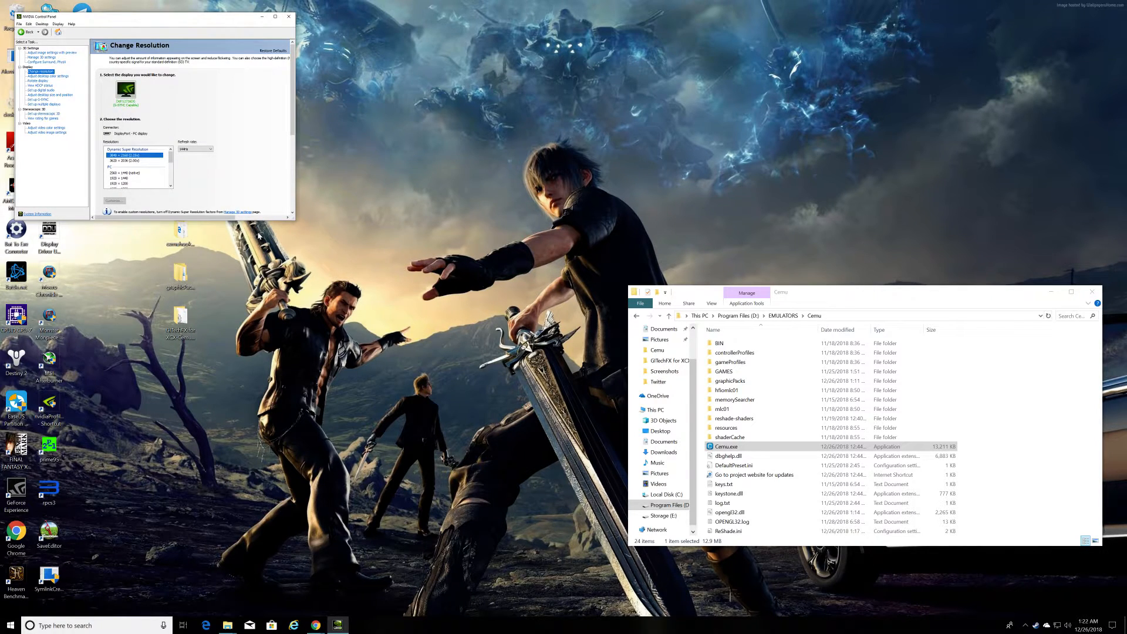
left_click(289, 16)
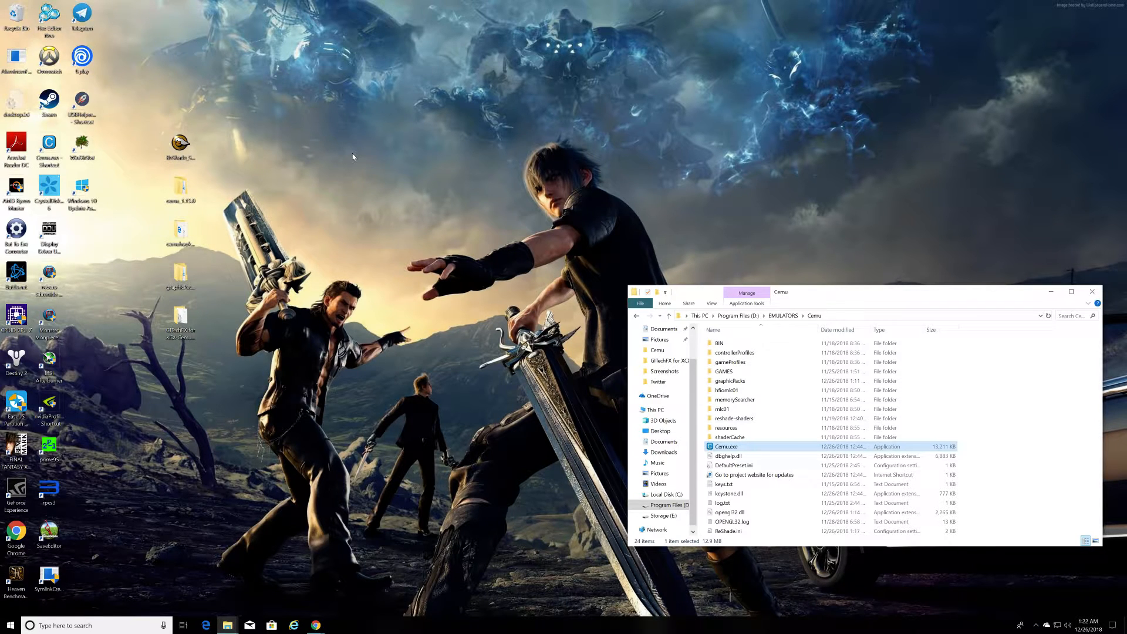
left_click_drag(816, 294, 680, 171)
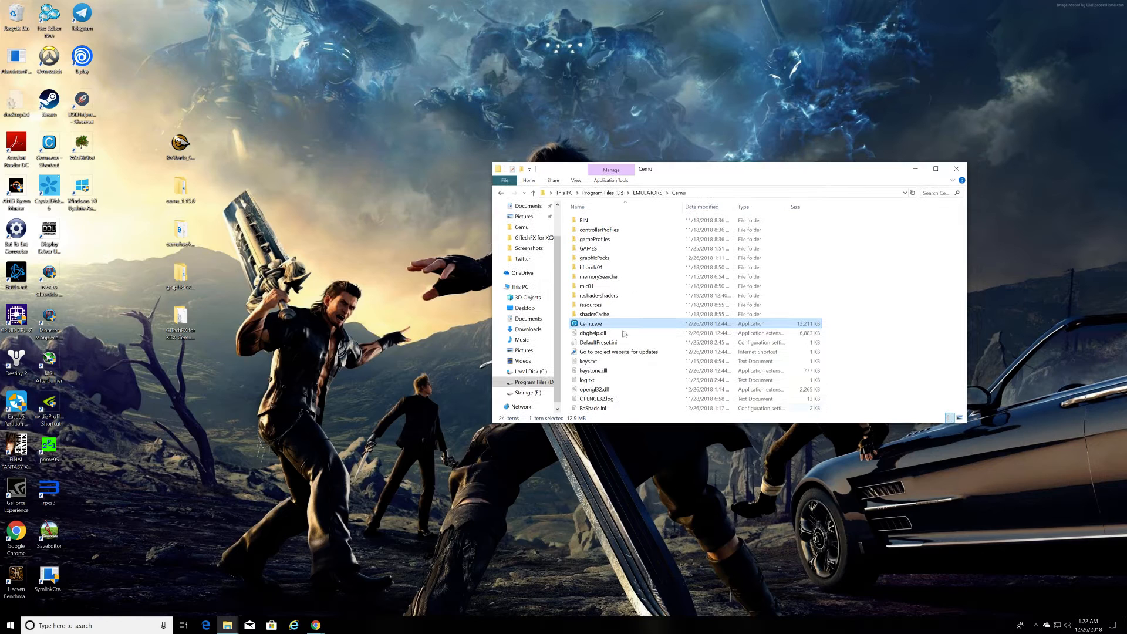
- Launch Cemu.exe despite the SmartScreen block, select Xenoblade Chronicles X, and move the Cemu window off the folder window's contents
double_click(591, 325)
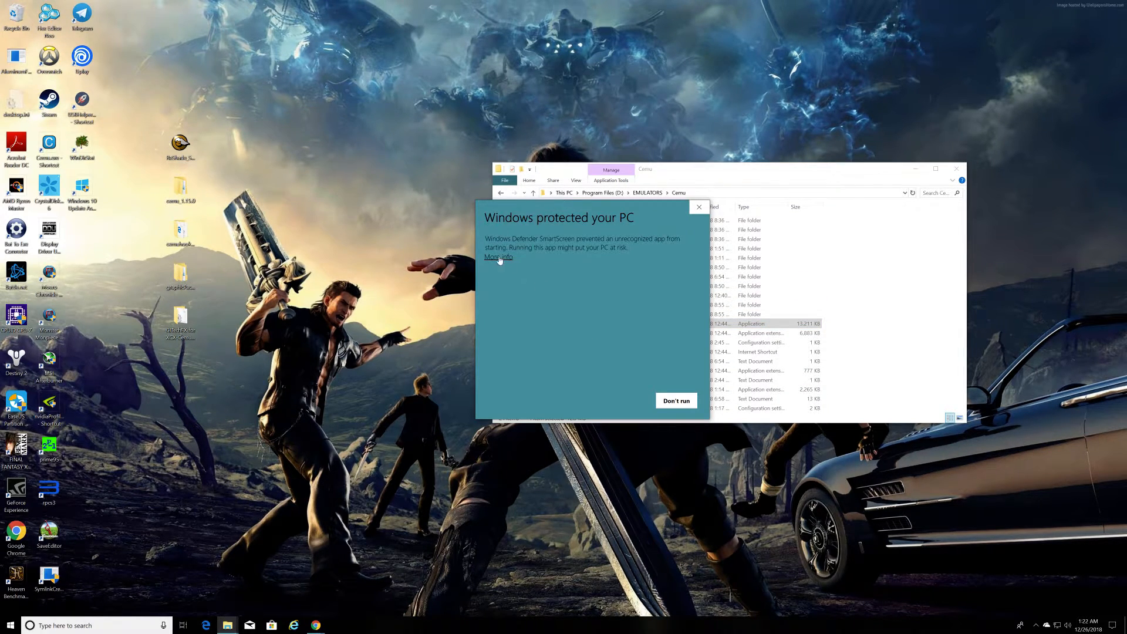
left_click(498, 257)
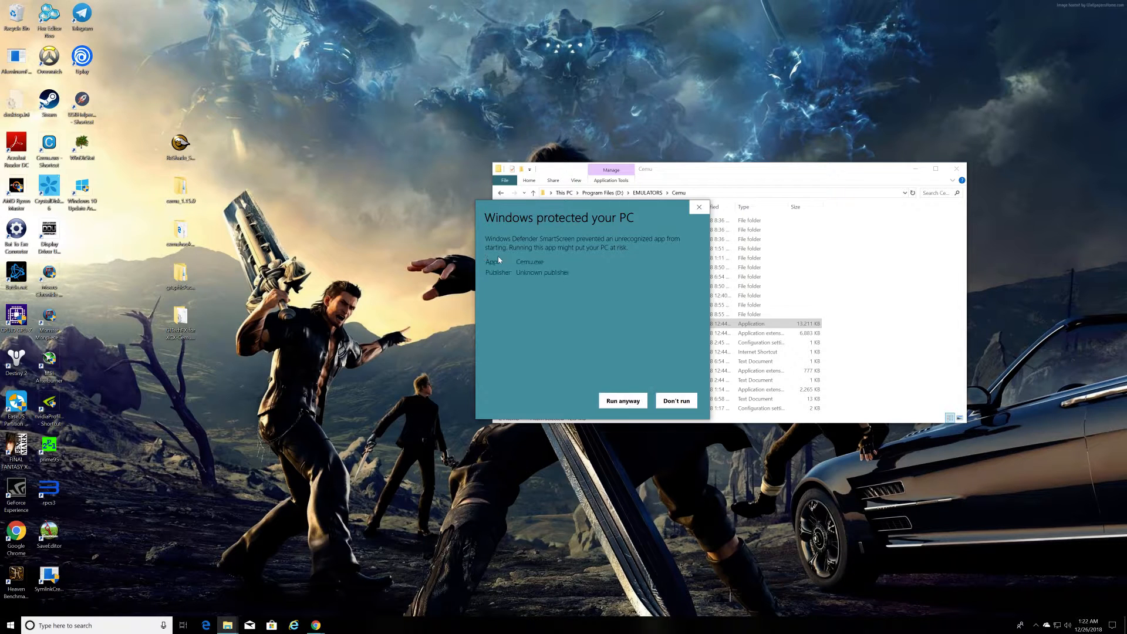
left_click(615, 401)
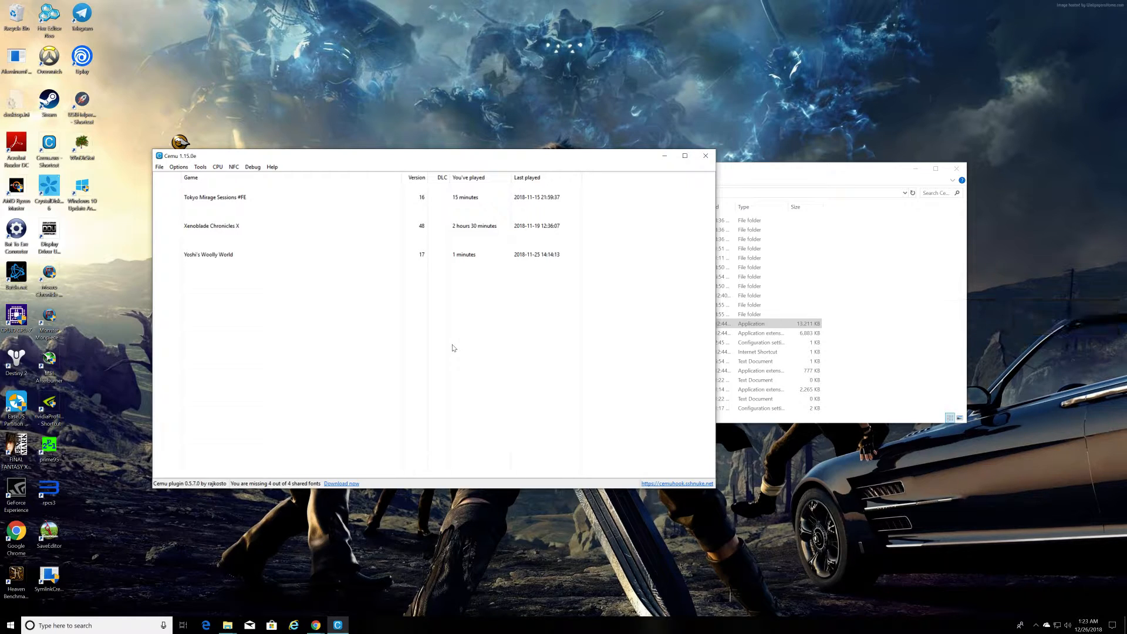
left_click(193, 228)
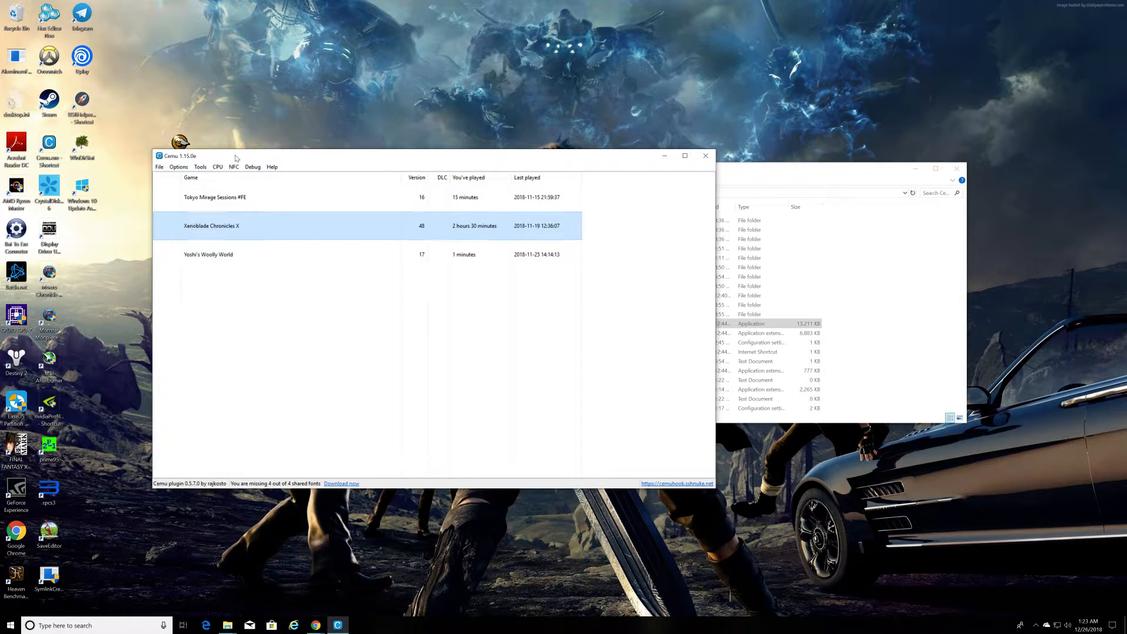
left_click_drag(234, 157, 156, 260)
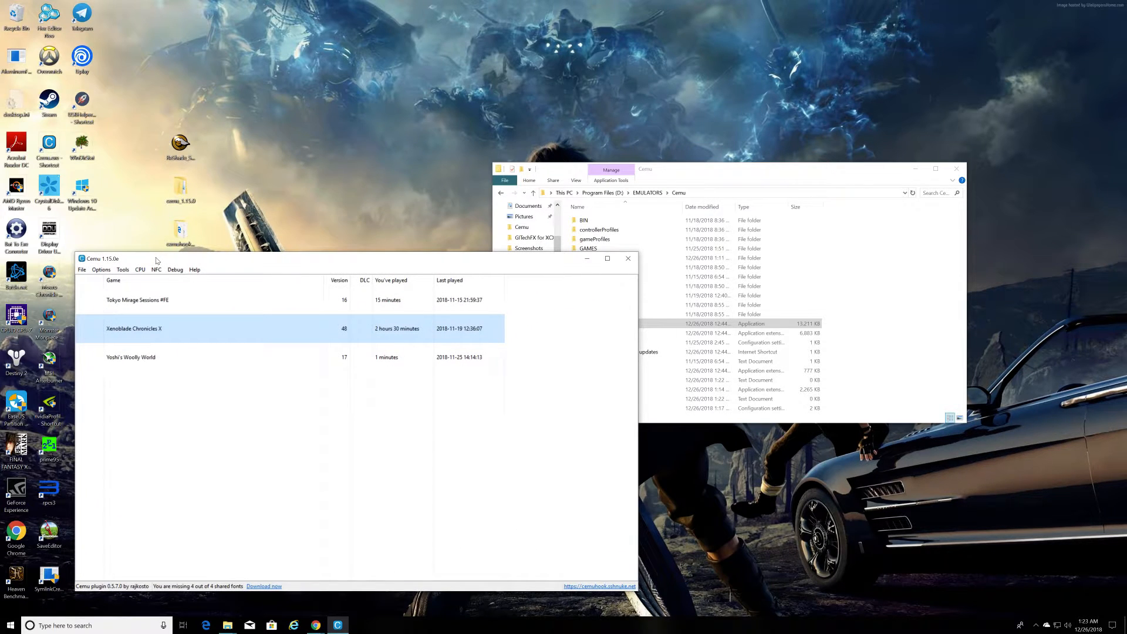
- Remove the D:\DATA\EMULATORS\Cemu\GAMES game path in the general settings, and dismiss the MLC directory selection without choosing a folder
left_click(103, 269)
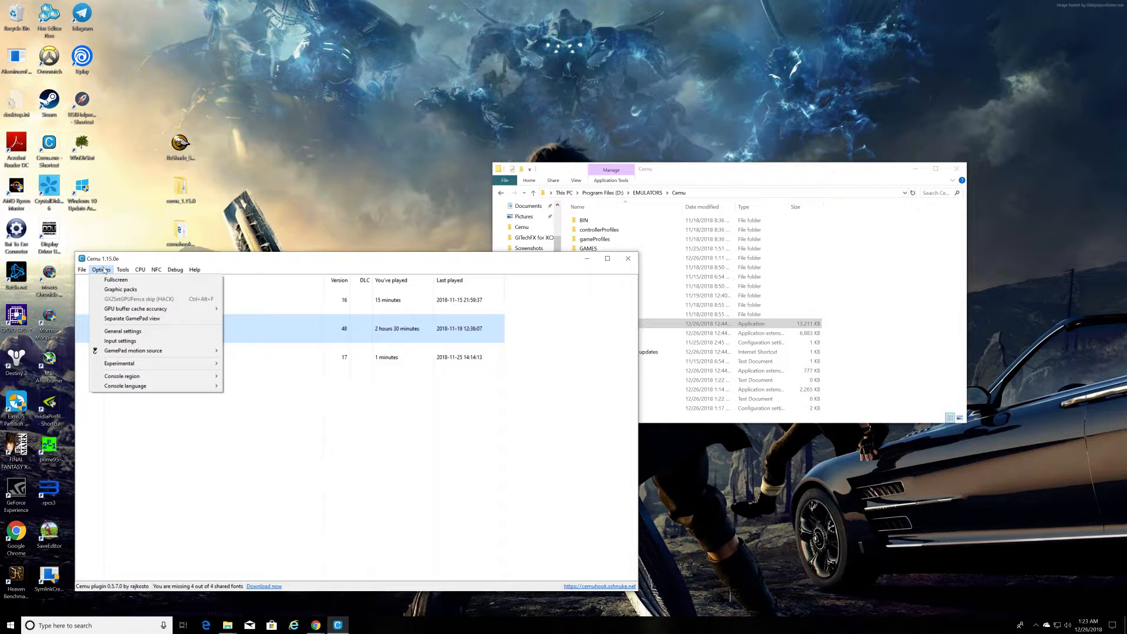
left_click(118, 332)
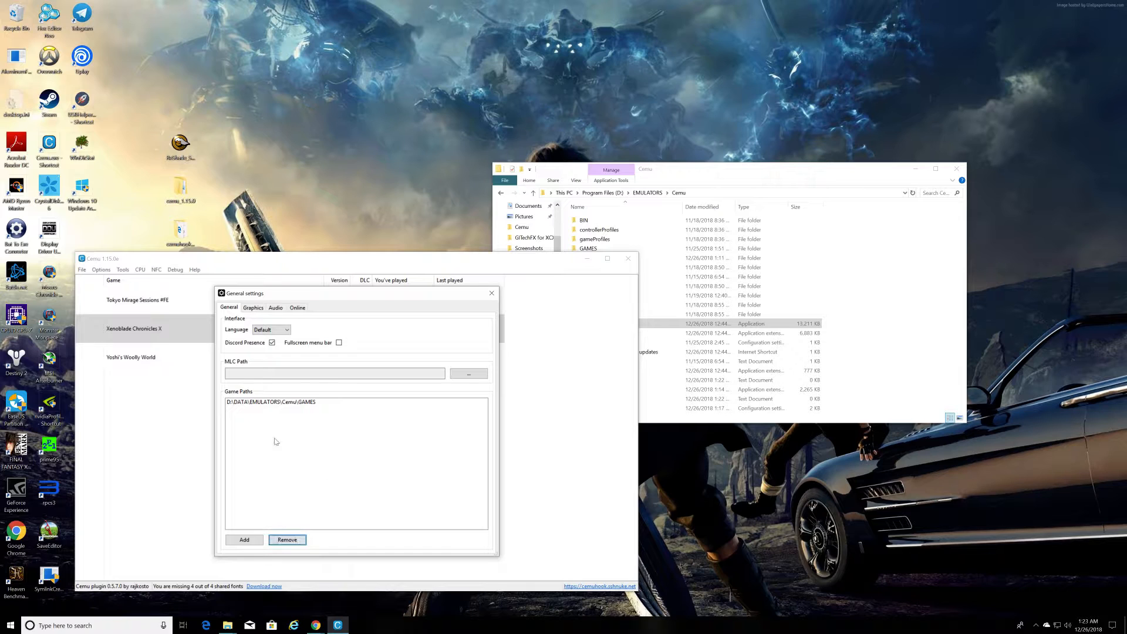
left_click(300, 408)
left_click(287, 539)
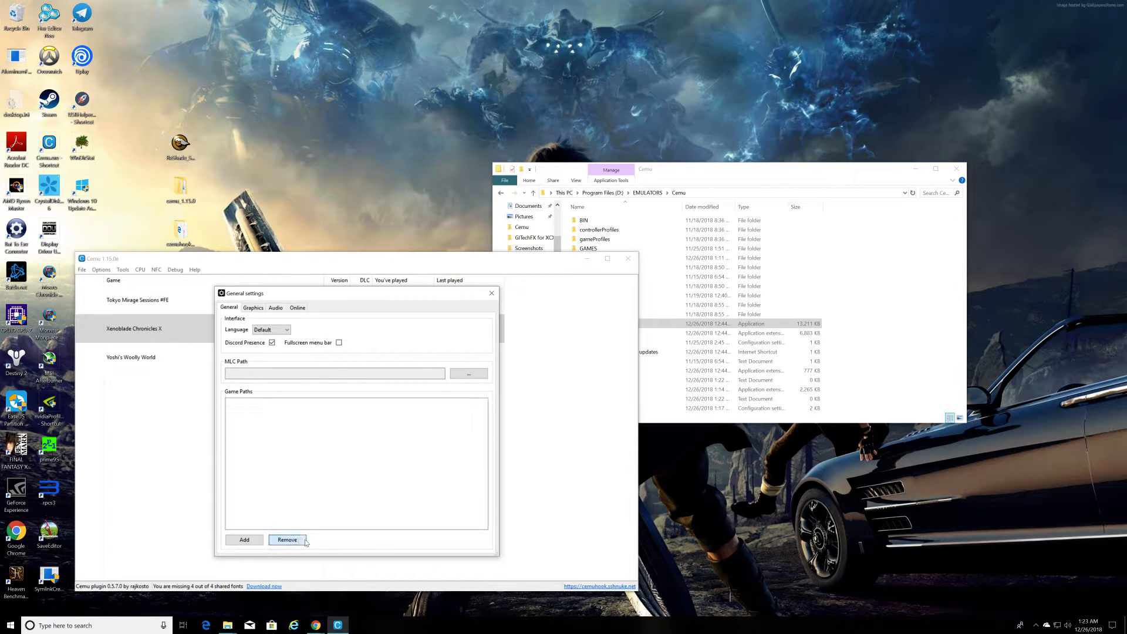
left_click(468, 376)
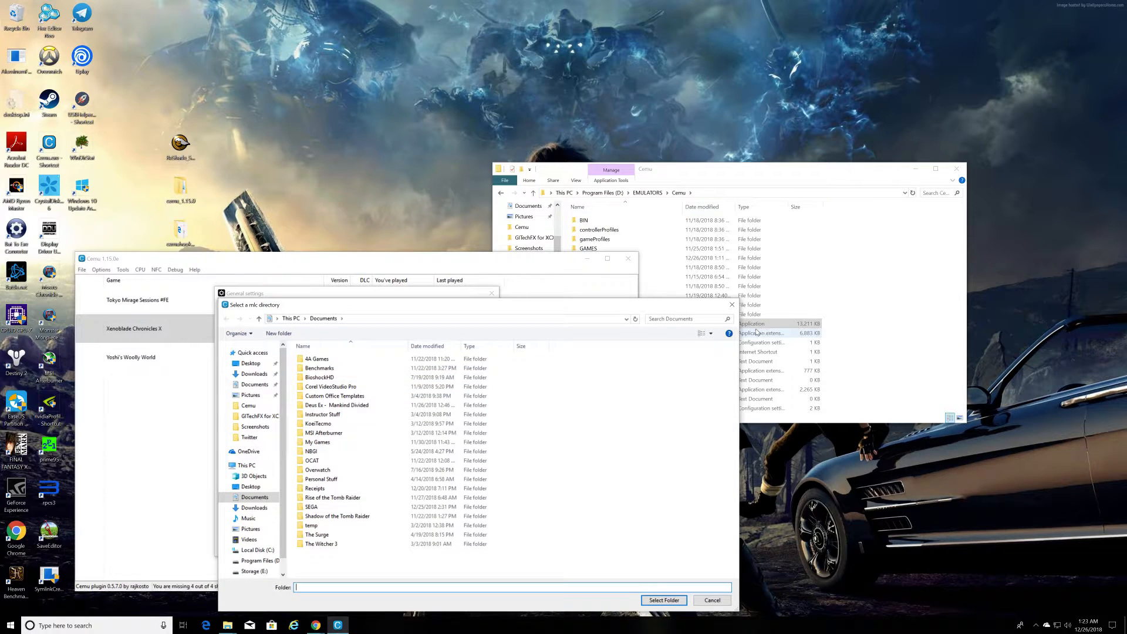
left_click(733, 305)
- Add D:\EMULATORS\Cemu\GAMES as a game path in the general settings
left_click(244, 540)
left_click(247, 465)
double_click(434, 454)
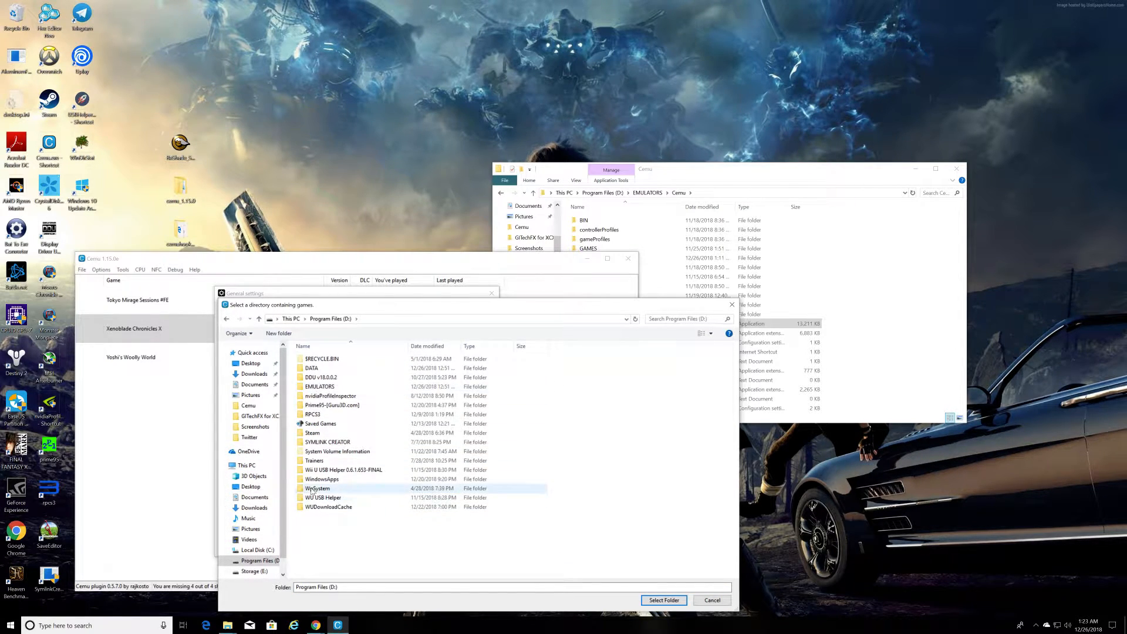
double_click(320, 387)
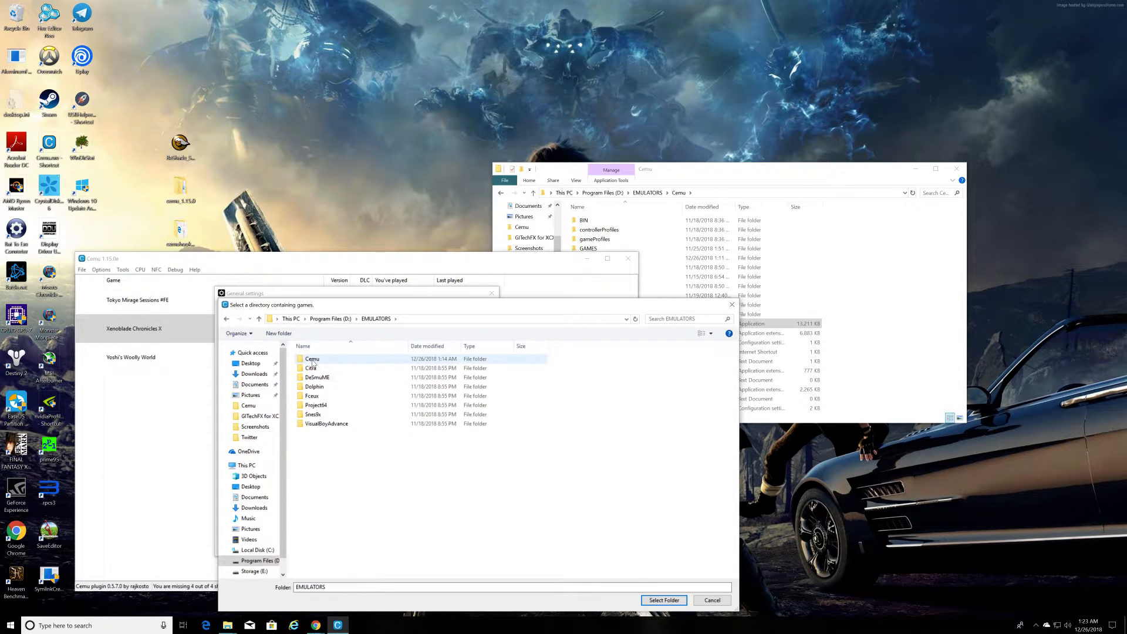
double_click(313, 360)
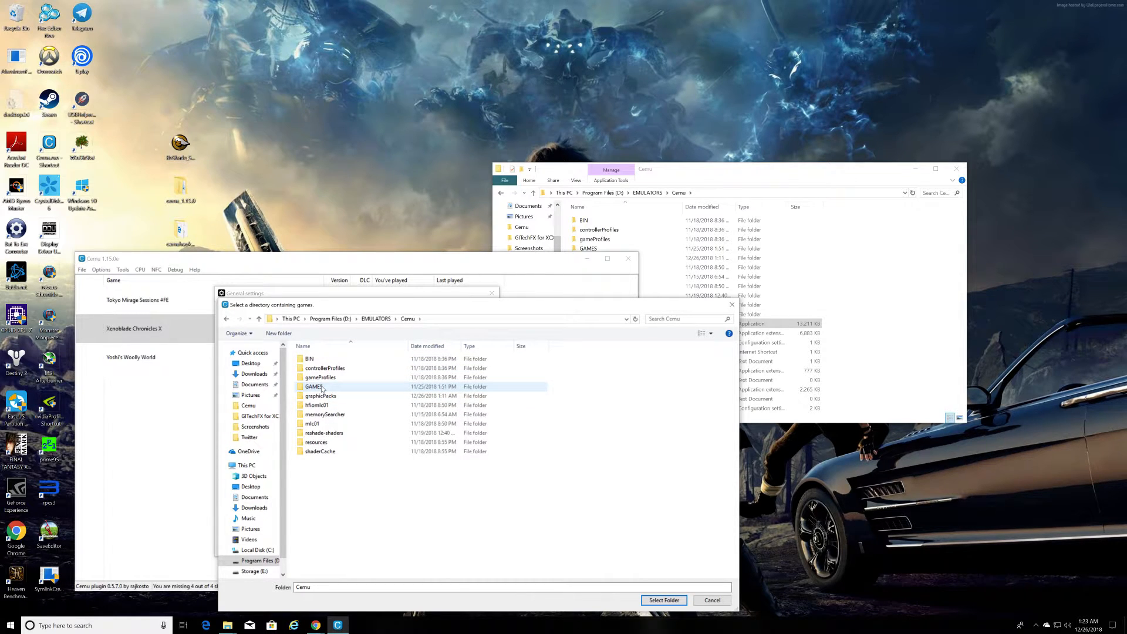
double_click(322, 388)
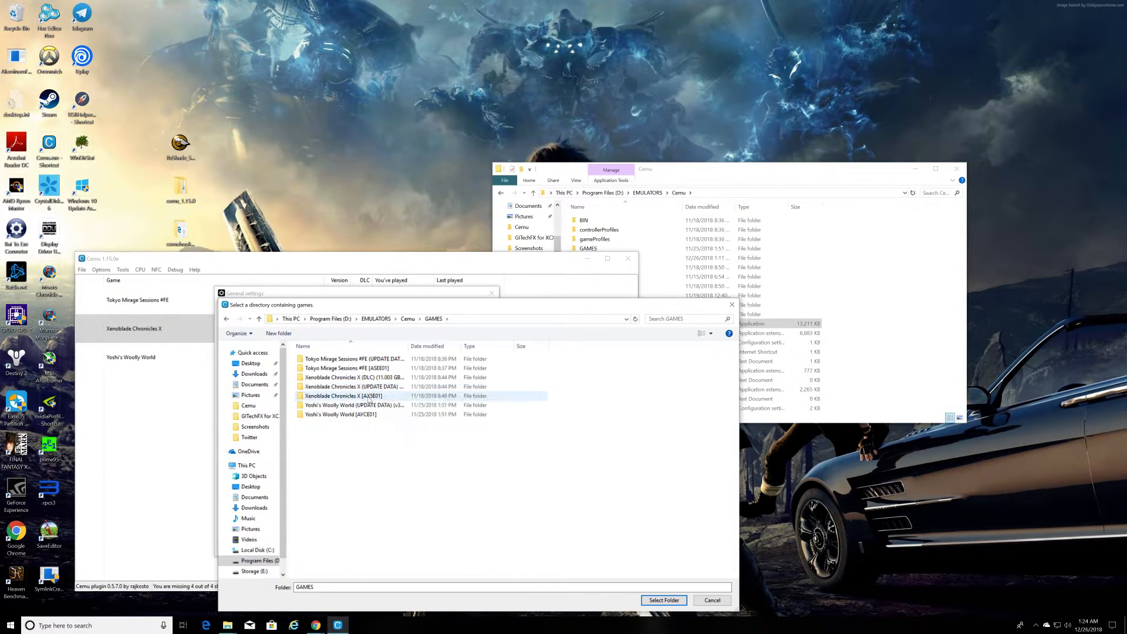
left_click(663, 600)
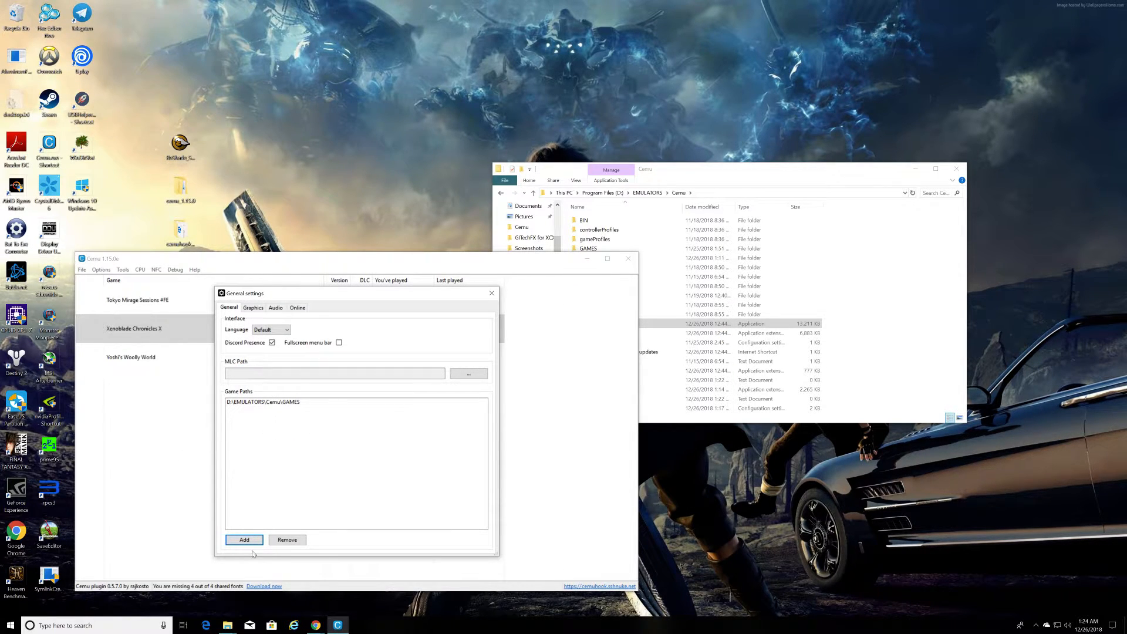
- Set the upscale filter to Bicubic in the graphics settings and look through the overlay position options
left_click(253, 309)
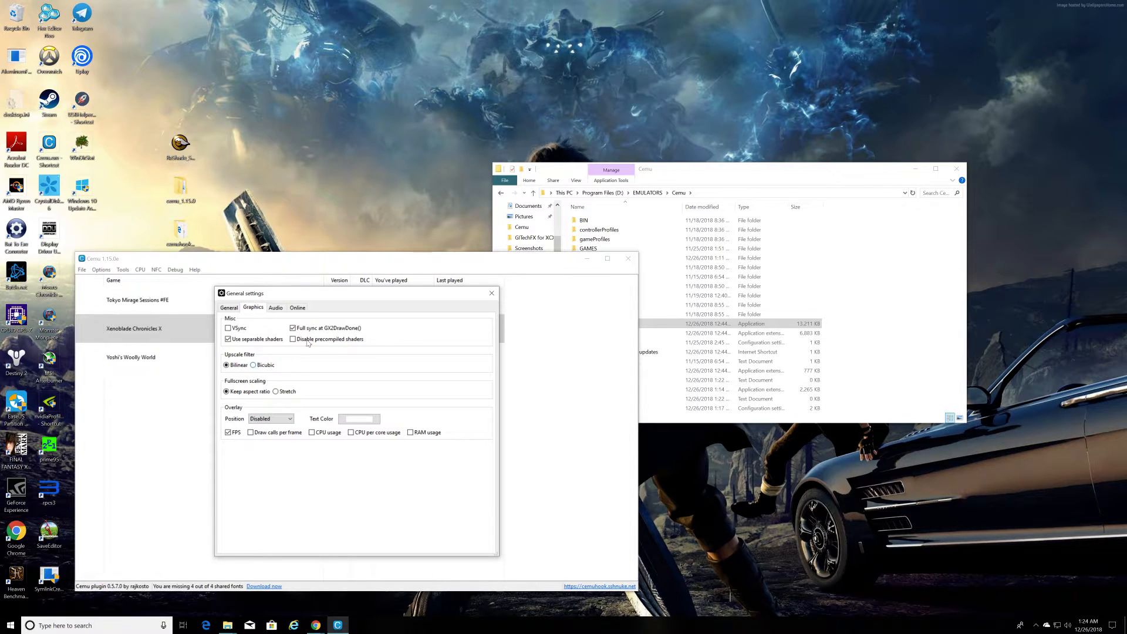
left_click(255, 366)
left_click(285, 422)
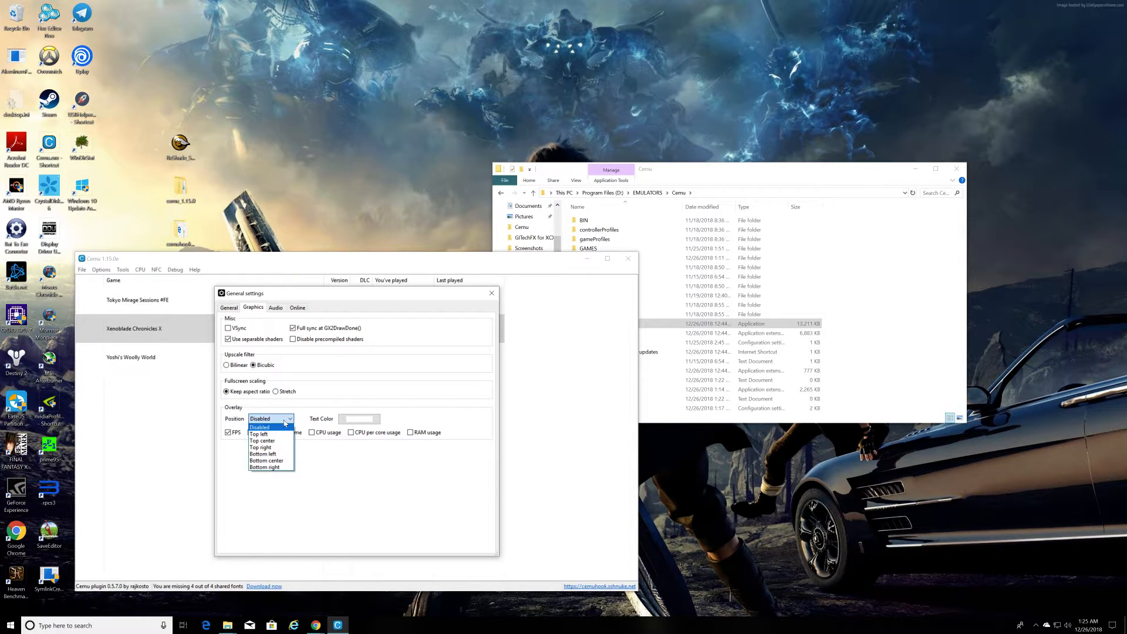
left_click(288, 420)
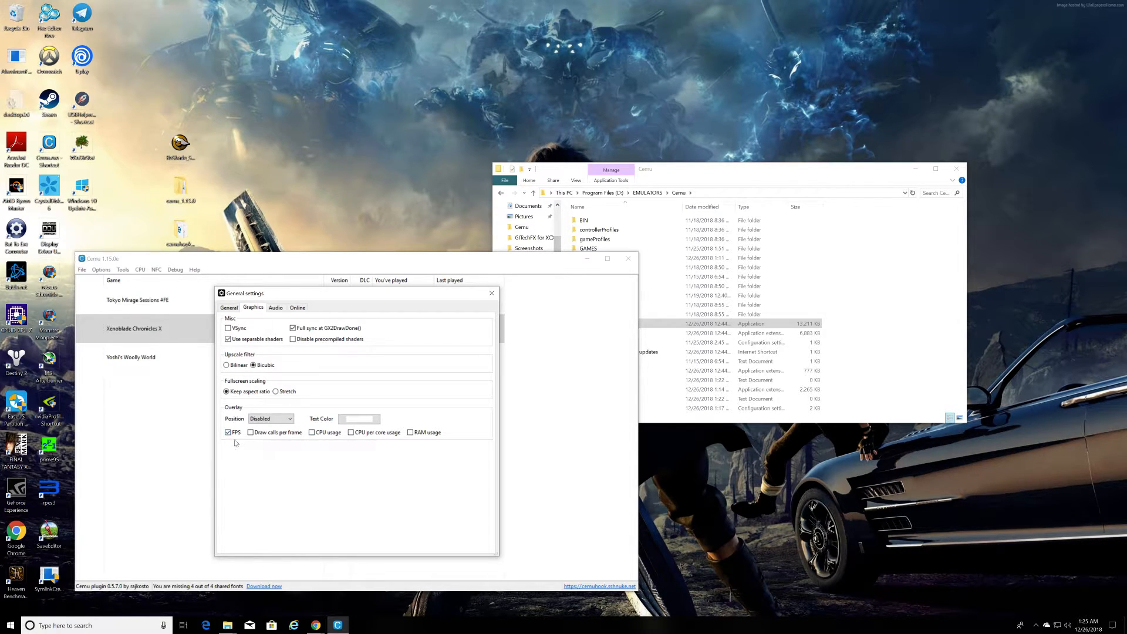
left_click(266, 421)
- Review the audio and online settings, recheck the graphics and general ones, and close the general settings
left_click(276, 309)
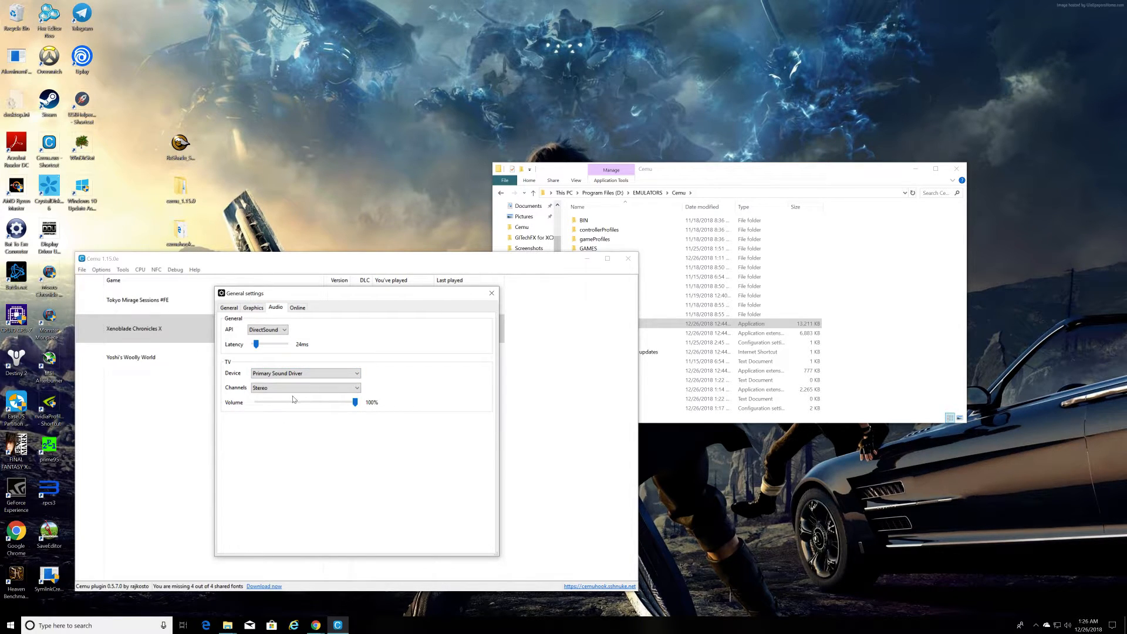
left_click(293, 312)
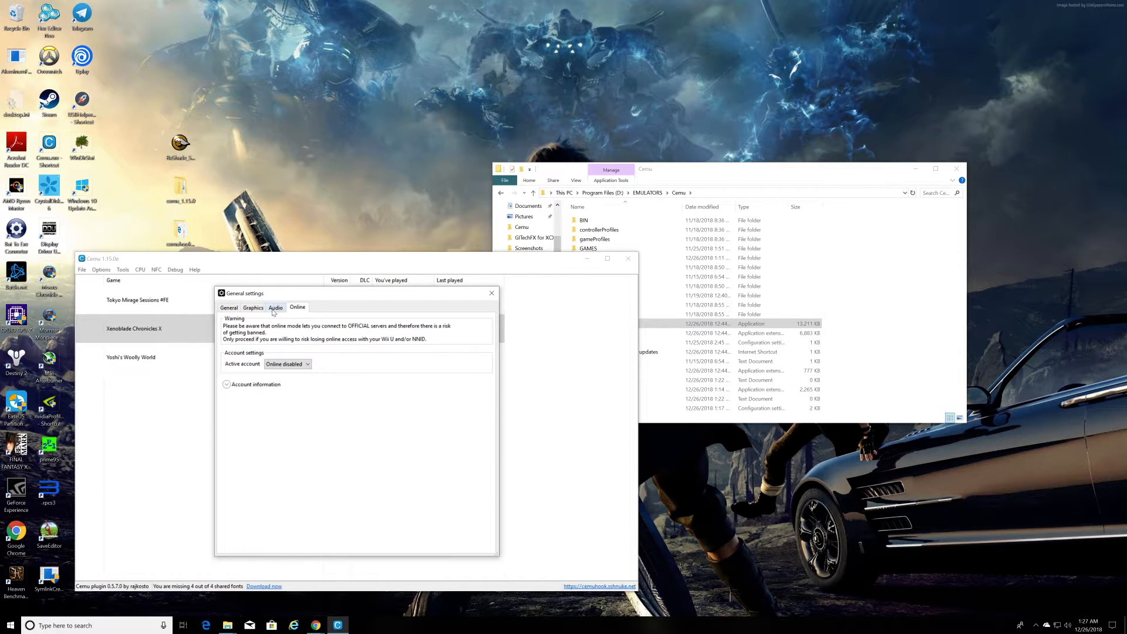
left_click(276, 311)
left_click(250, 312)
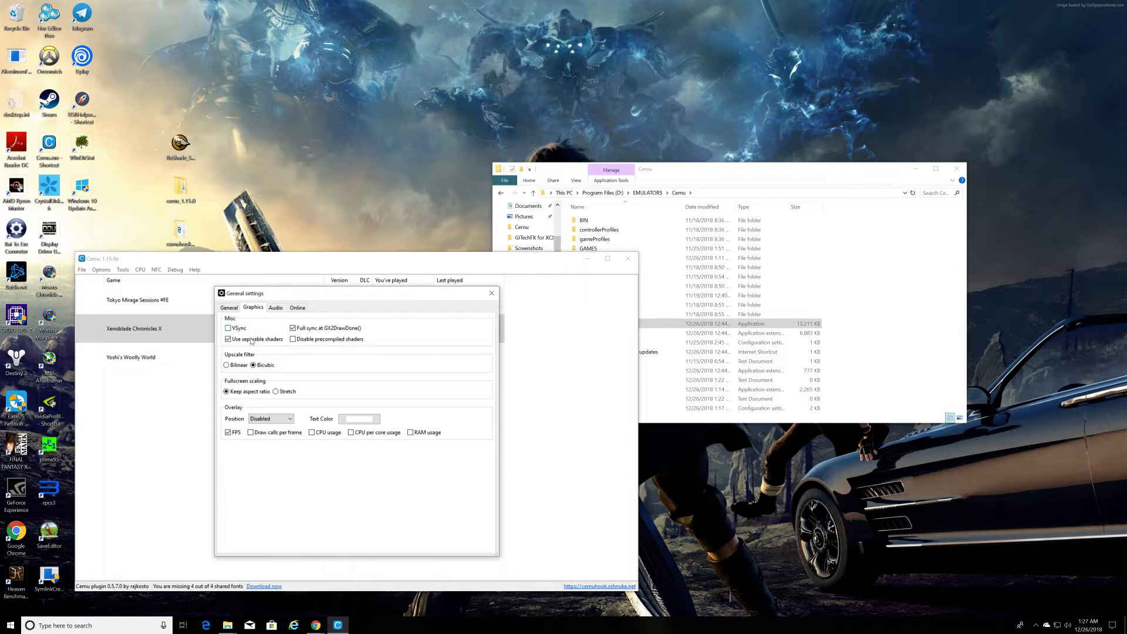
left_click(229, 308)
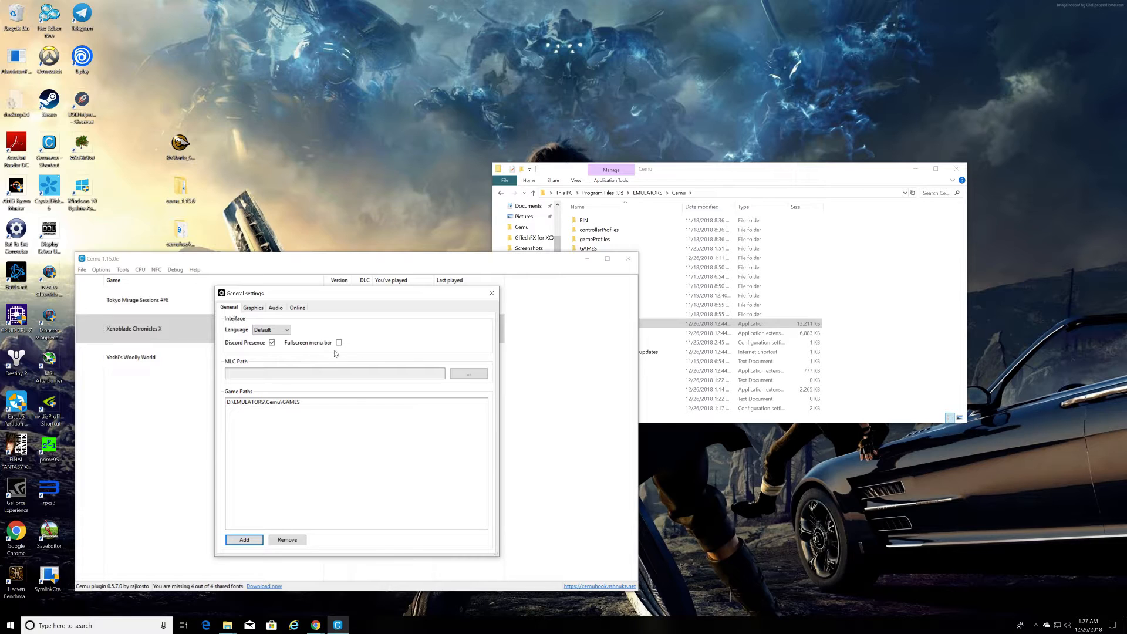
left_click(492, 294)
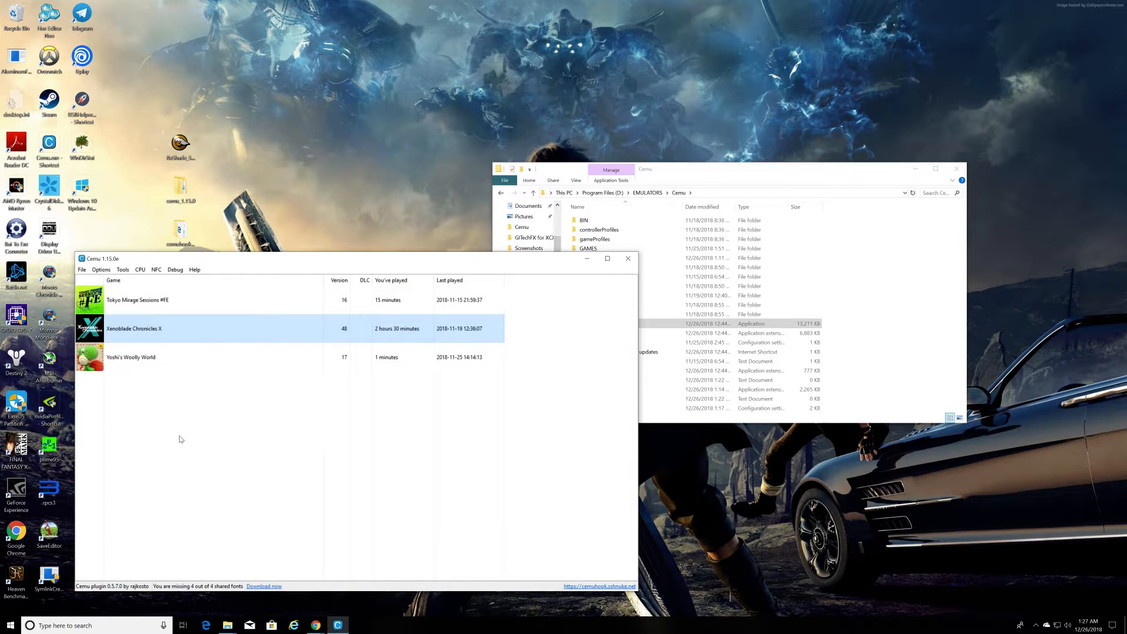
- Shift the Cemu window aside, set the CPU mode to Single-core recompiler (fast), and look over the CPU mode options again
left_click_drag(270, 261, 343, 270)
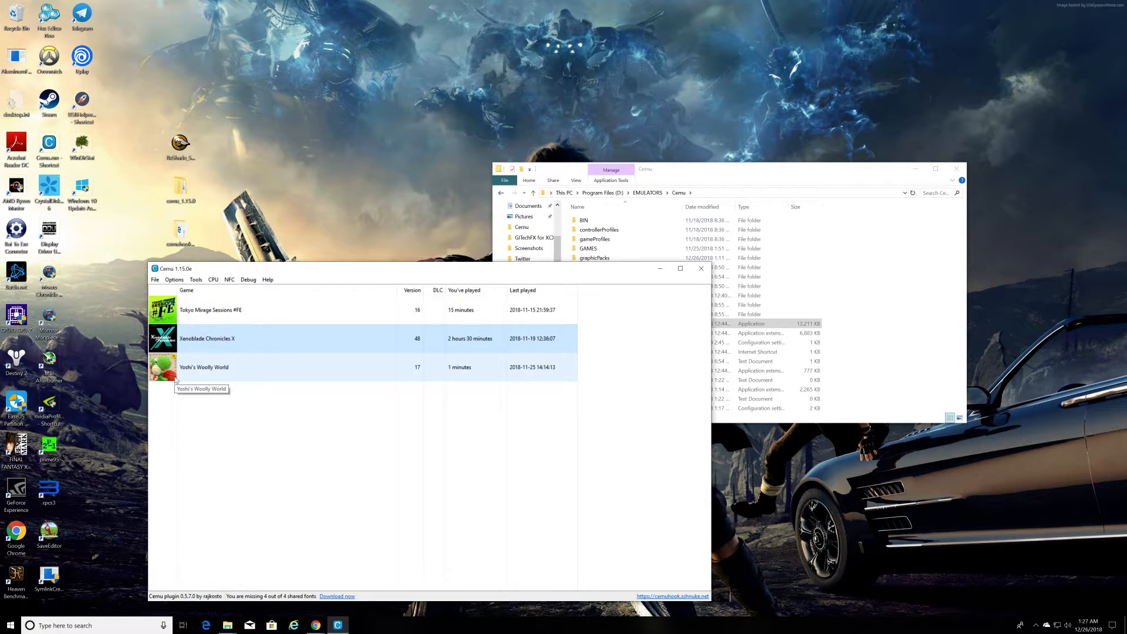
left_click(175, 280)
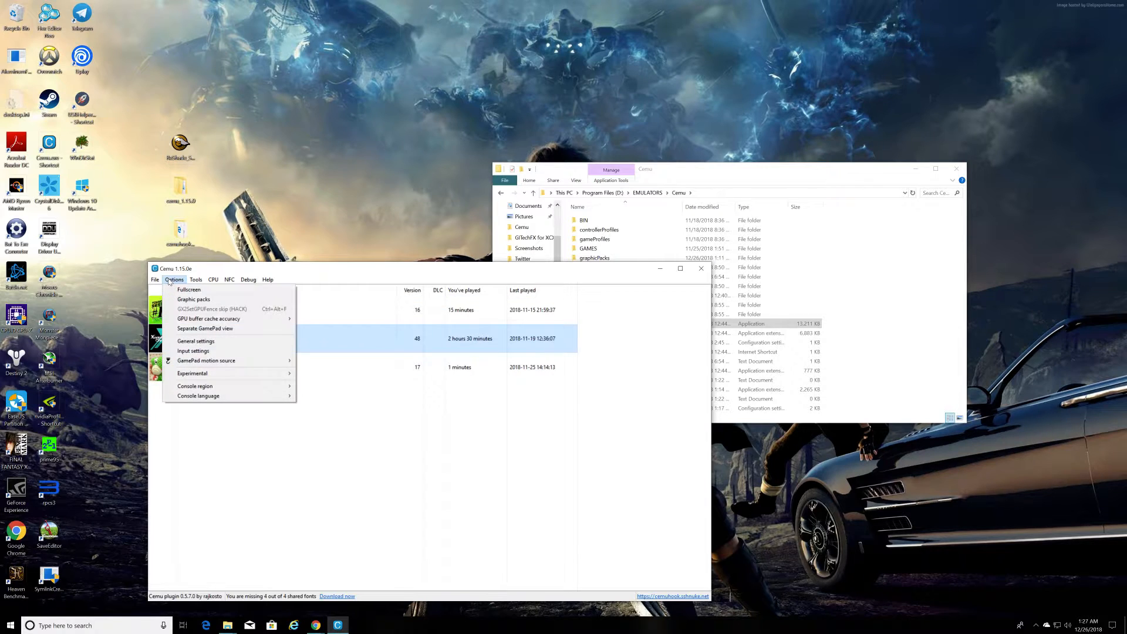
left_click(182, 282)
left_click(212, 281)
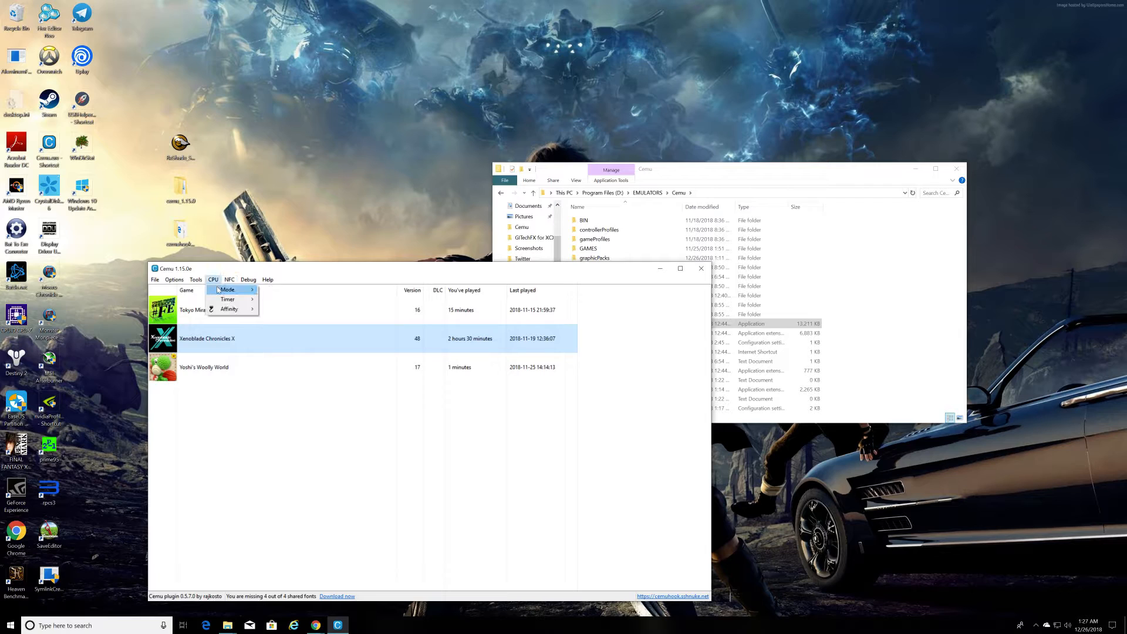
mouse_move(241, 293)
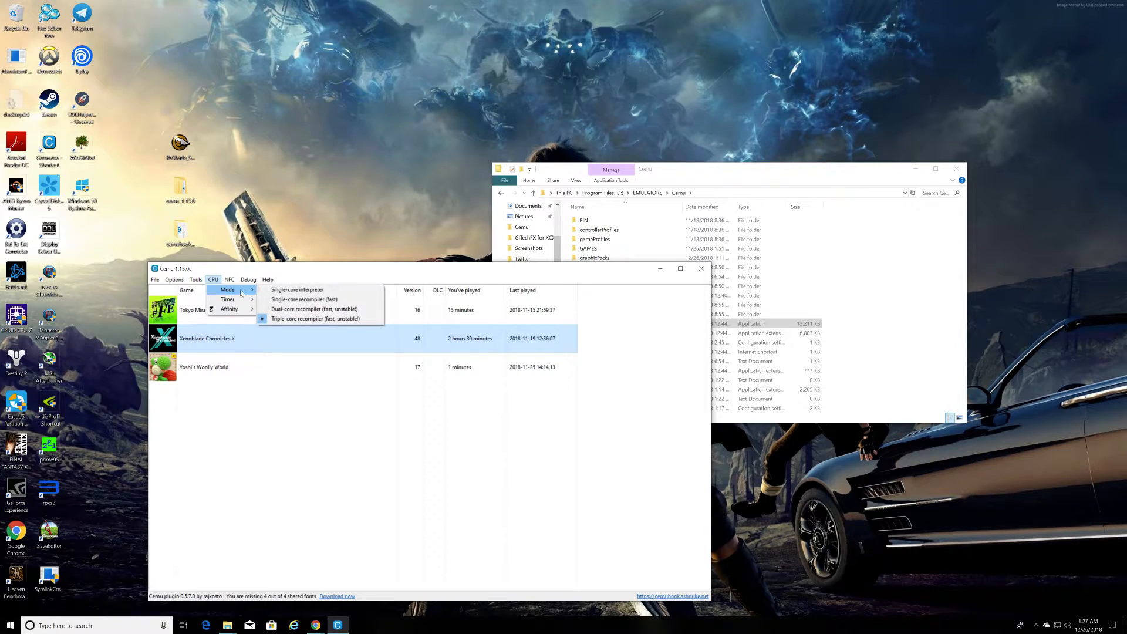
left_click(282, 300)
left_click(213, 280)
mouse_move(231, 290)
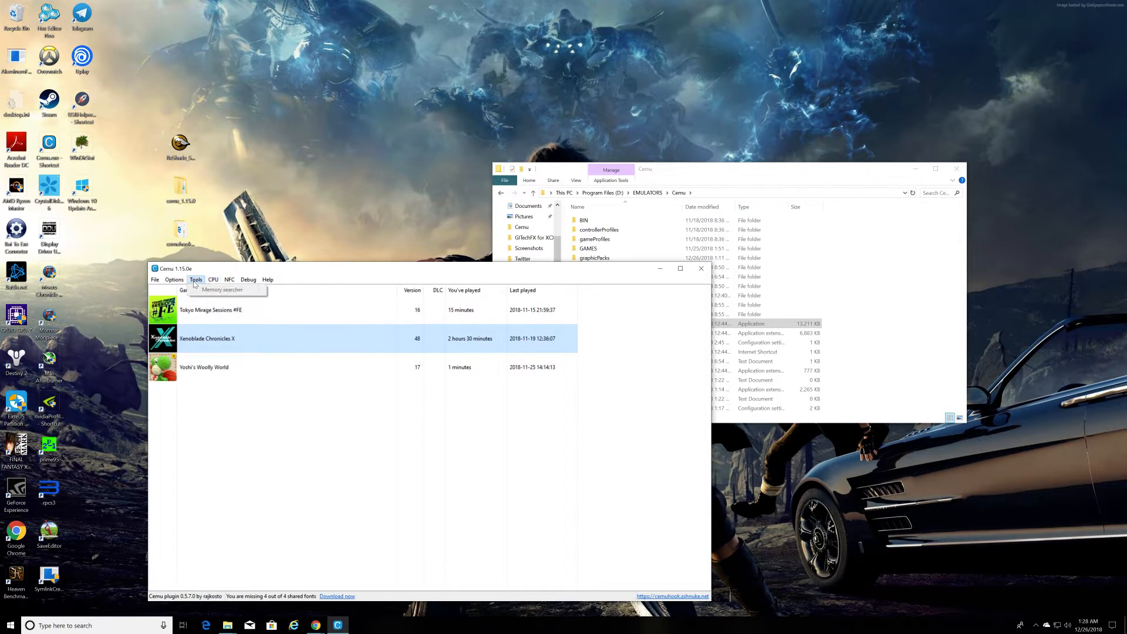
left_click(240, 281)
- Check the GPU buffer cache accuracy options, and open and close the general settings again
left_click(174, 280)
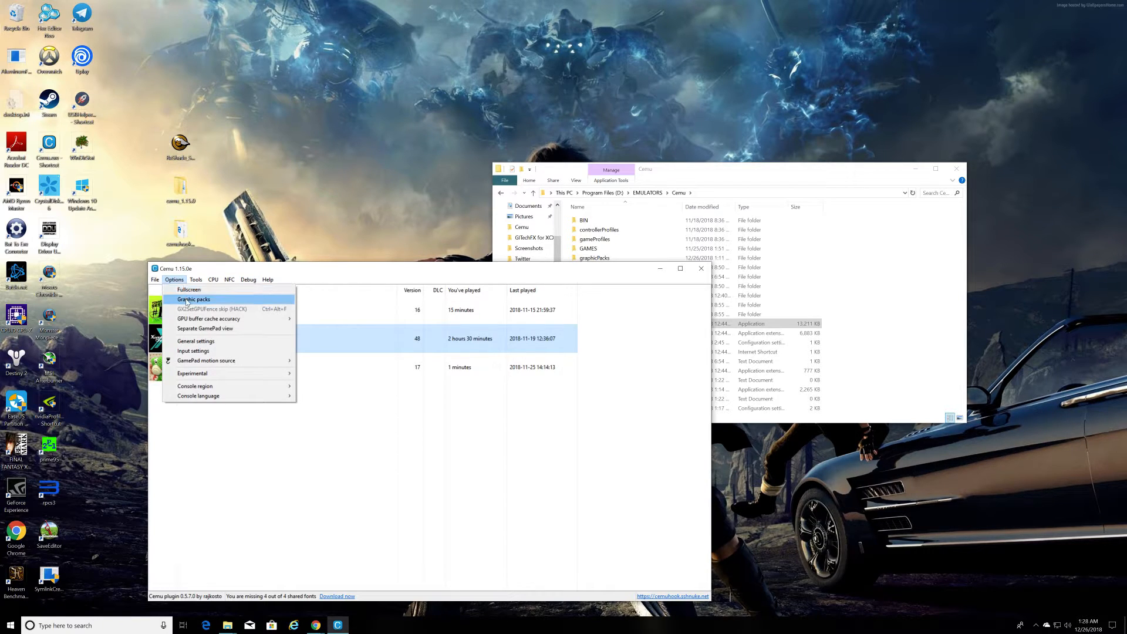
mouse_move(203, 324)
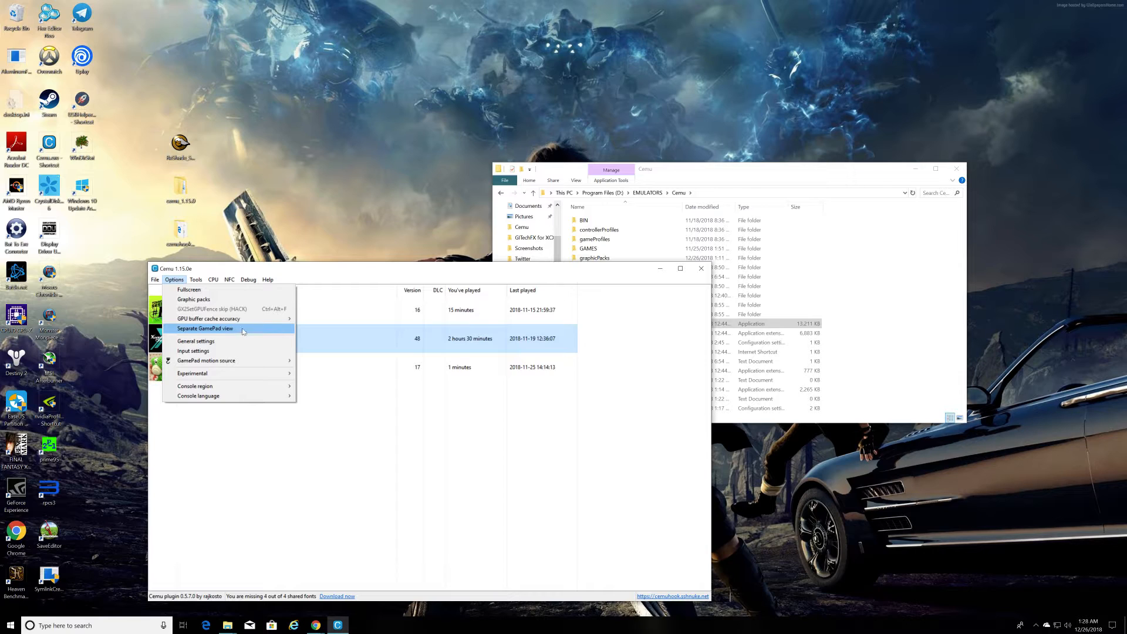
mouse_move(281, 317)
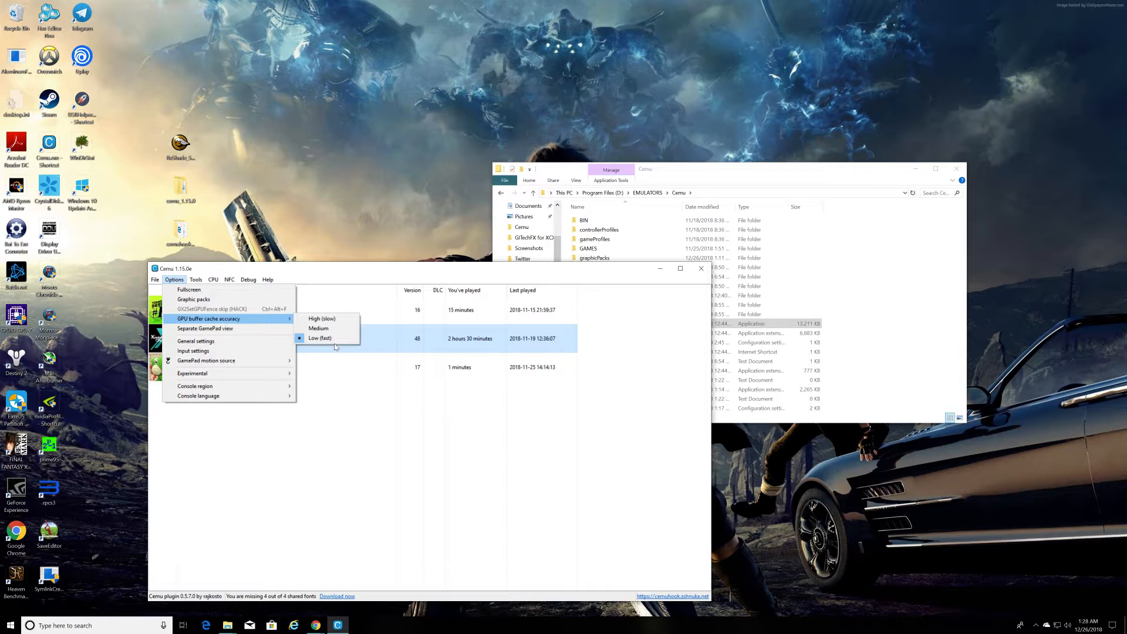
left_click(204, 343)
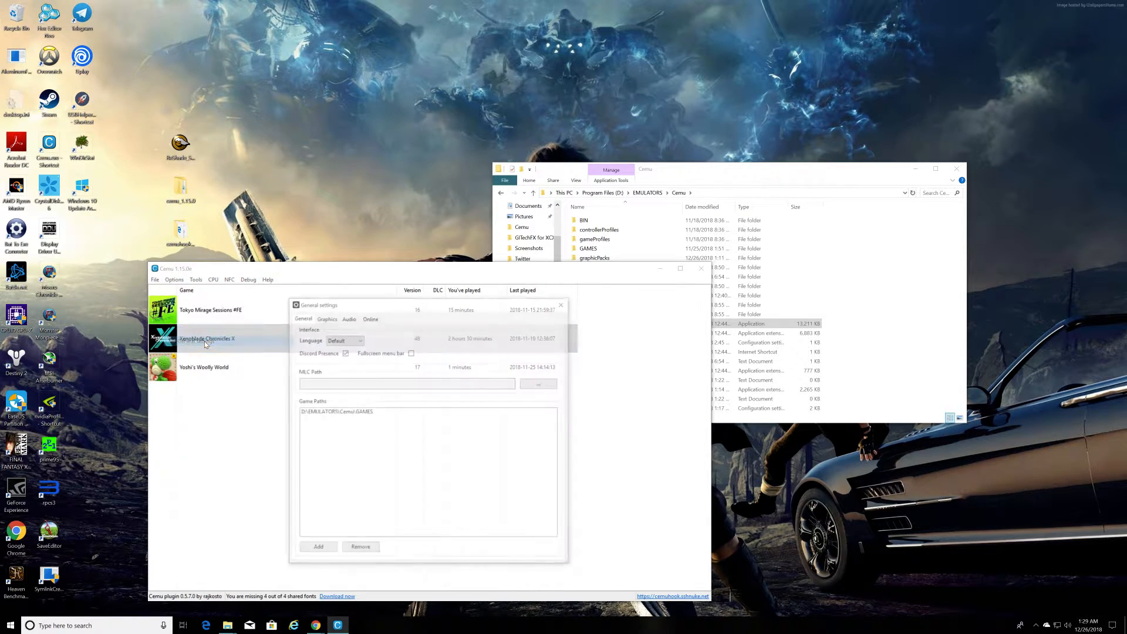
left_click(565, 304)
left_click(195, 280)
- Open the input settings and set Controller 1 to emulate a Wii U Gamepad
left_click(174, 279)
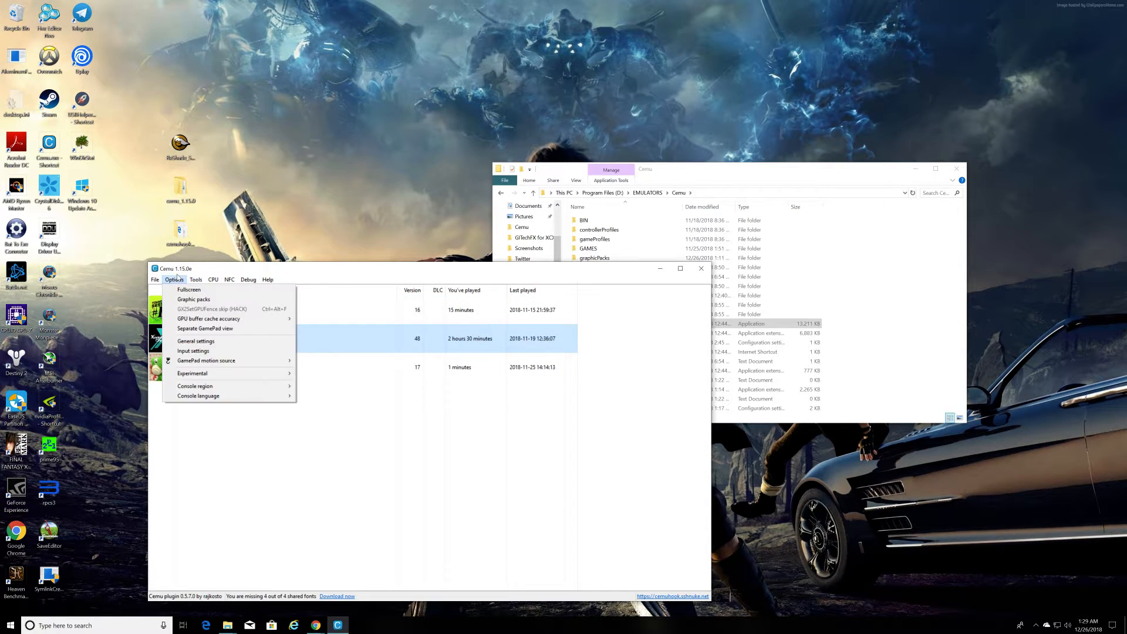
left_click(186, 352)
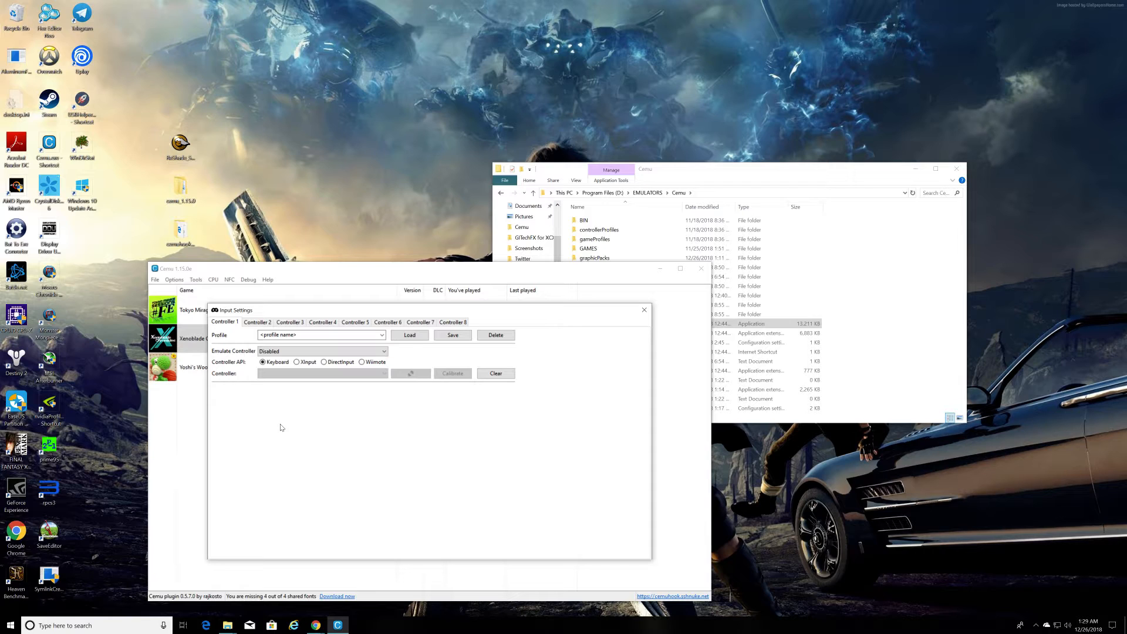
left_click(381, 351)
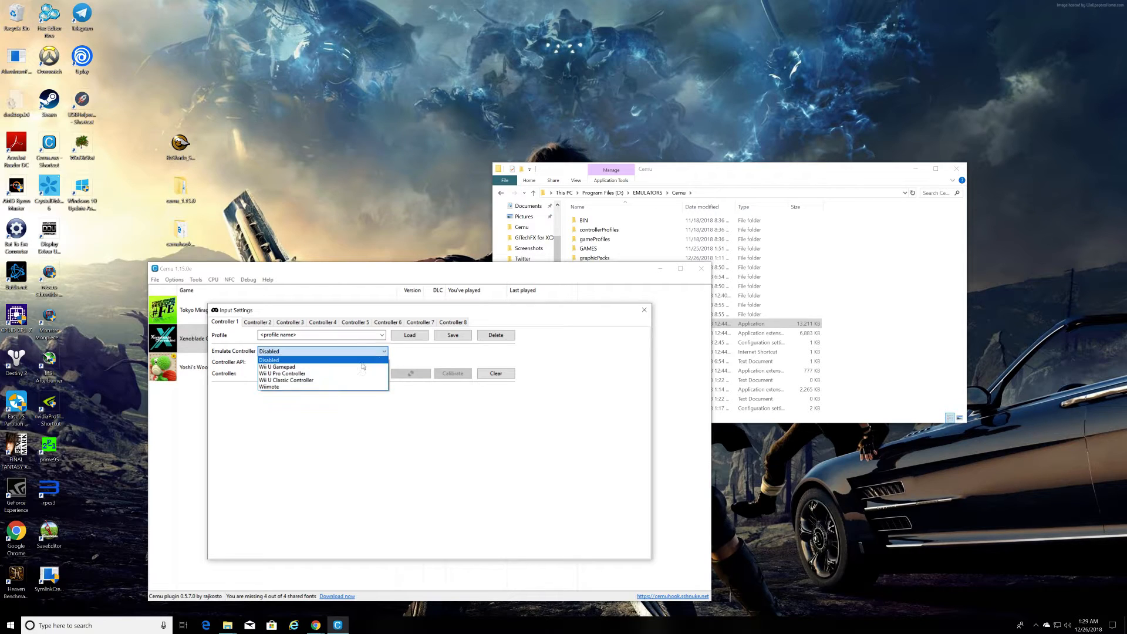
left_click(320, 367)
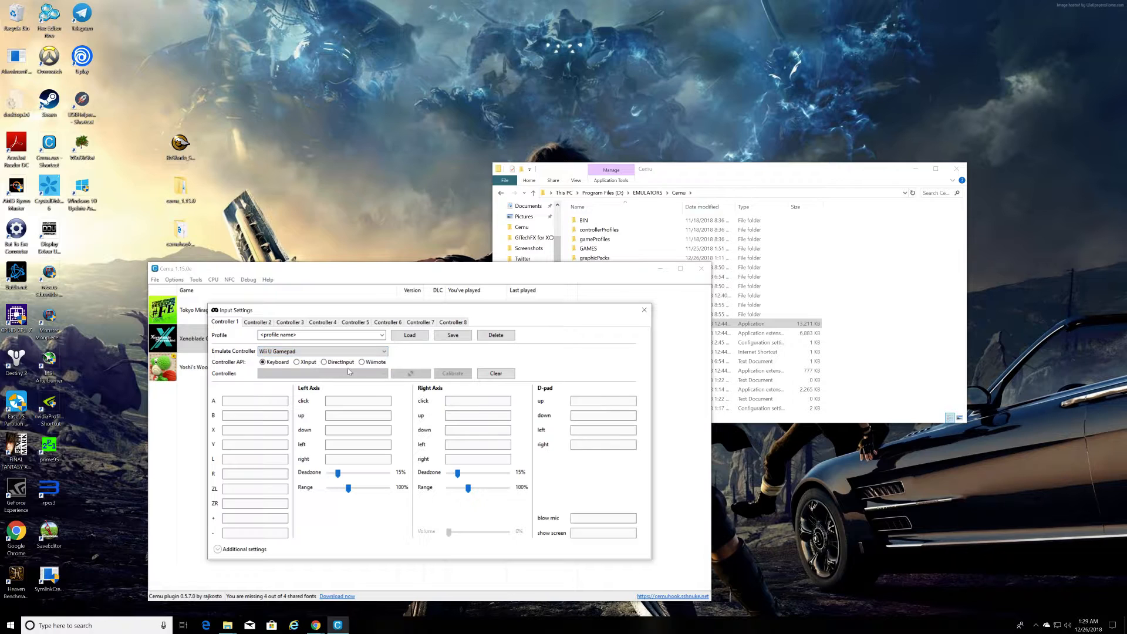
- Switch the controller API to XInput with Controller 1 as the device, and load the GameSir_WiiU_profile profile
left_click(296, 363)
left_click(333, 336)
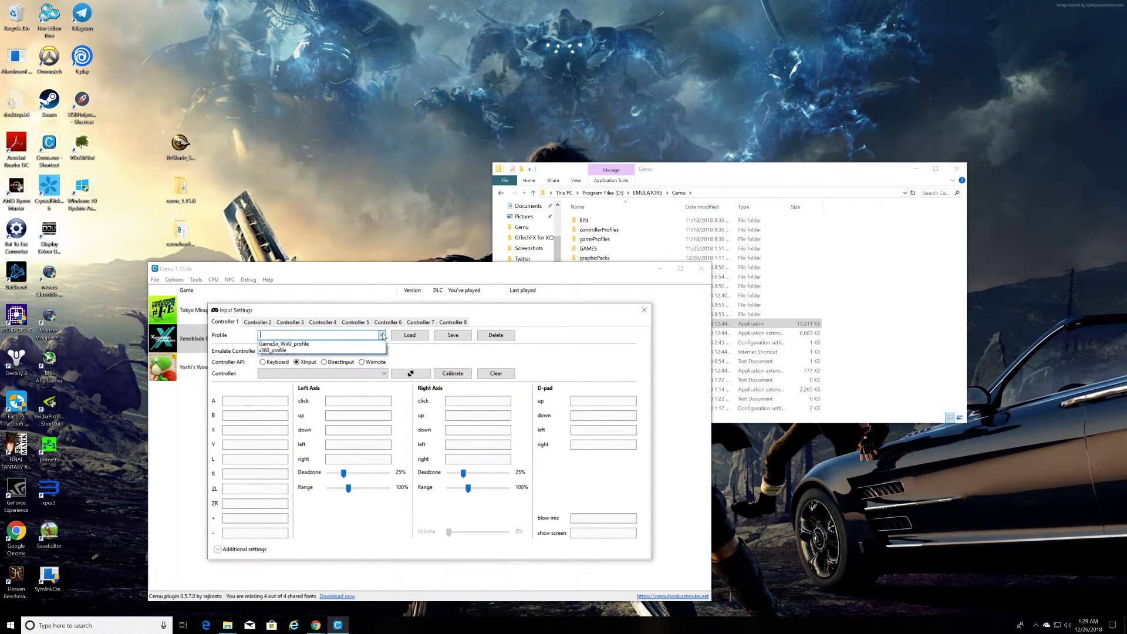
left_click(297, 345)
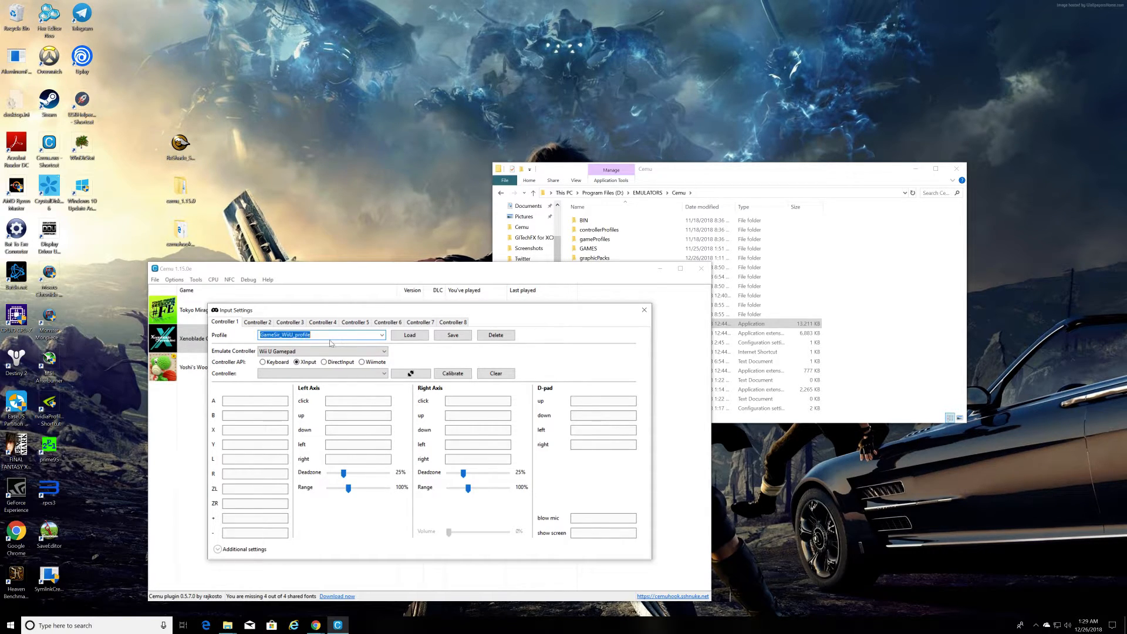
left_click(381, 375)
left_click(353, 383)
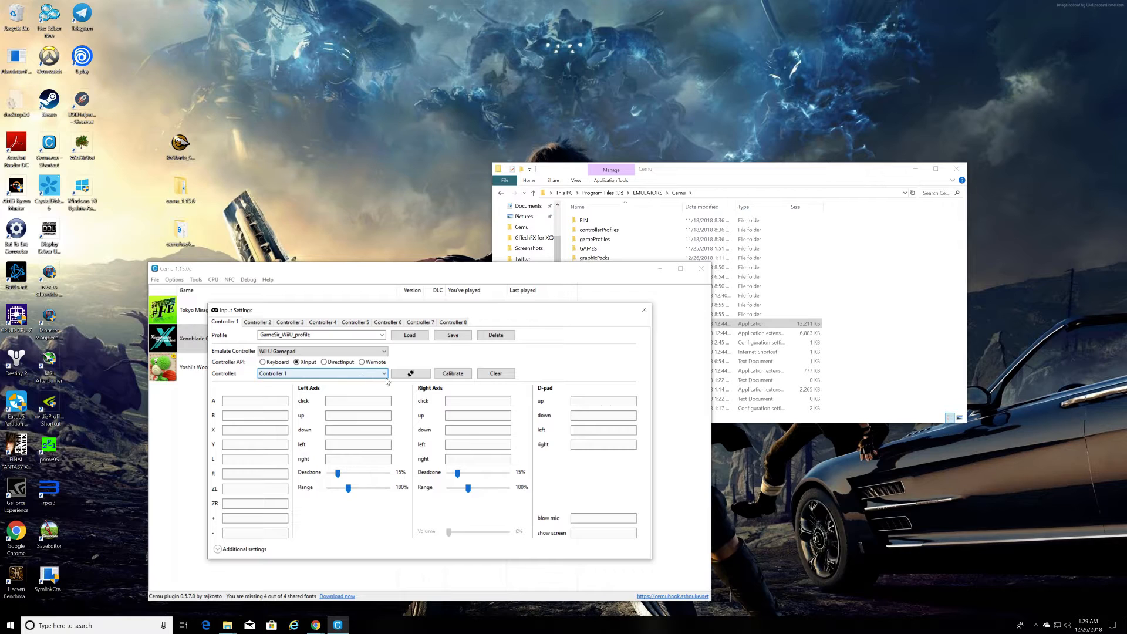
left_click(411, 338)
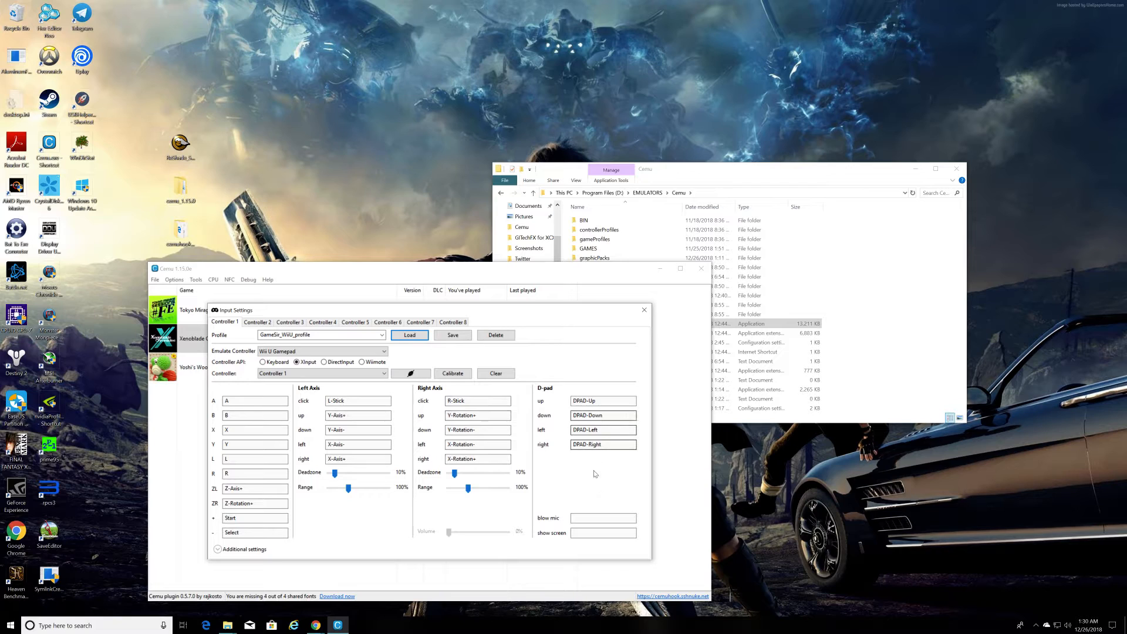
- Map the gamepad's show screen function to F1 and save the mapping in GameSir_WiiU_profile
left_click(603, 533)
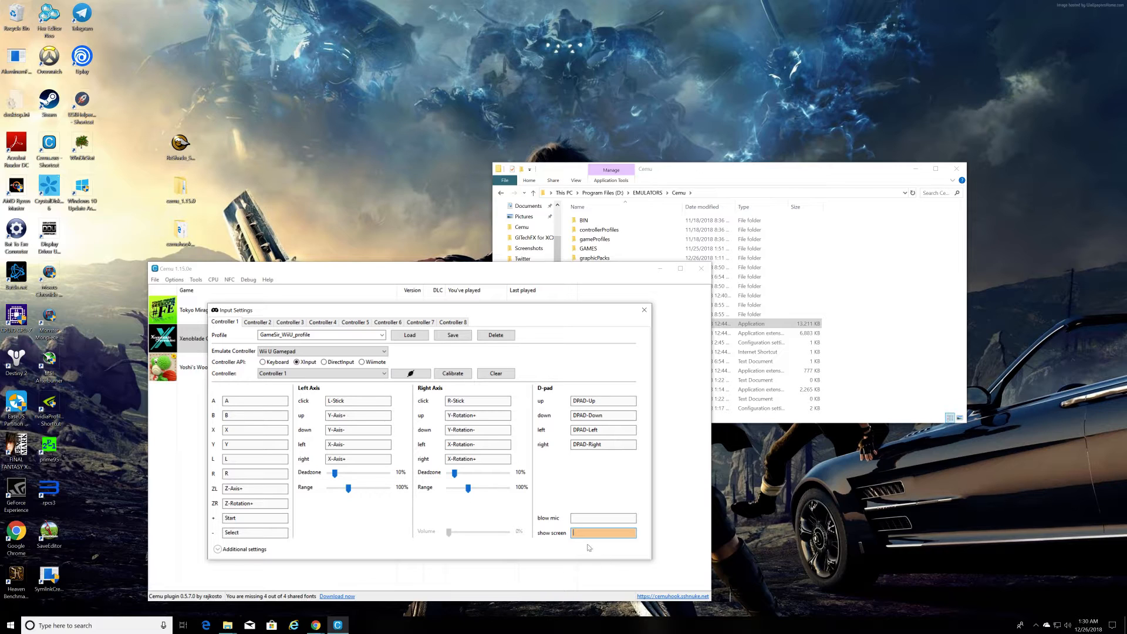
left_click(604, 519)
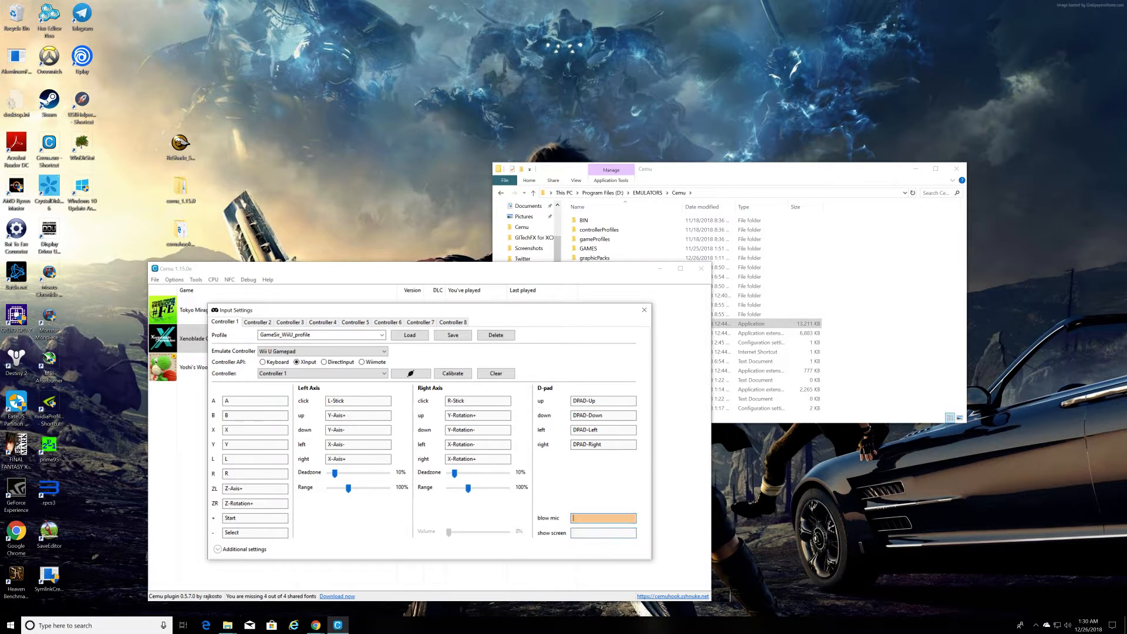
left_click(604, 534)
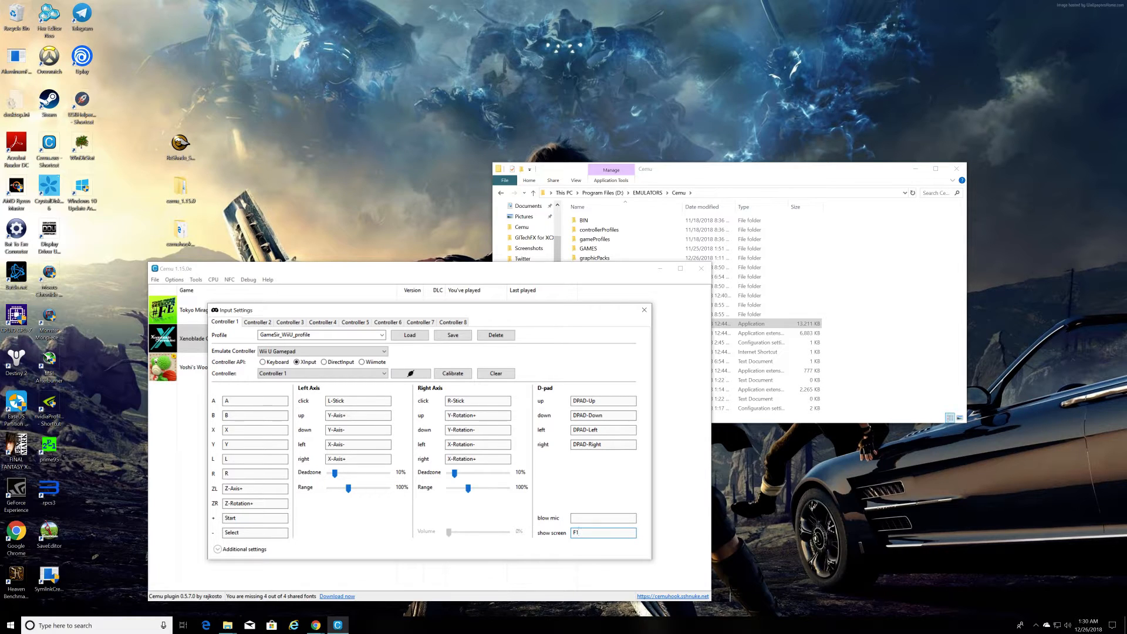
left_click(455, 339)
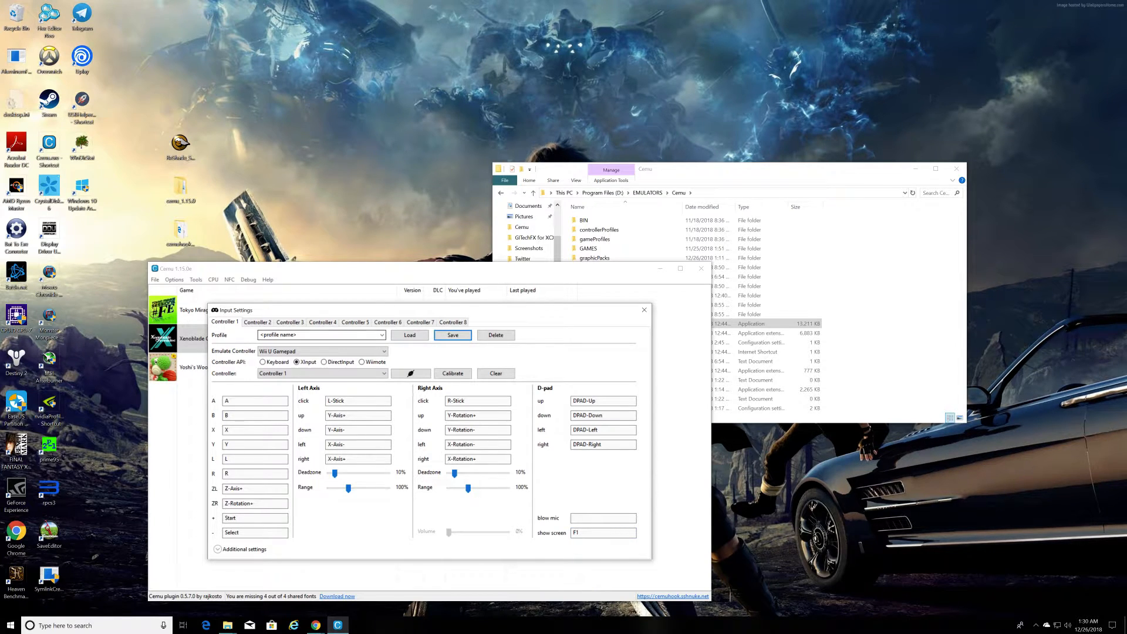
- Reselect GameSir_WiiU_profile as the profile, check its show screen mapping, and close the input settings
left_click(382, 335)
left_click(351, 344)
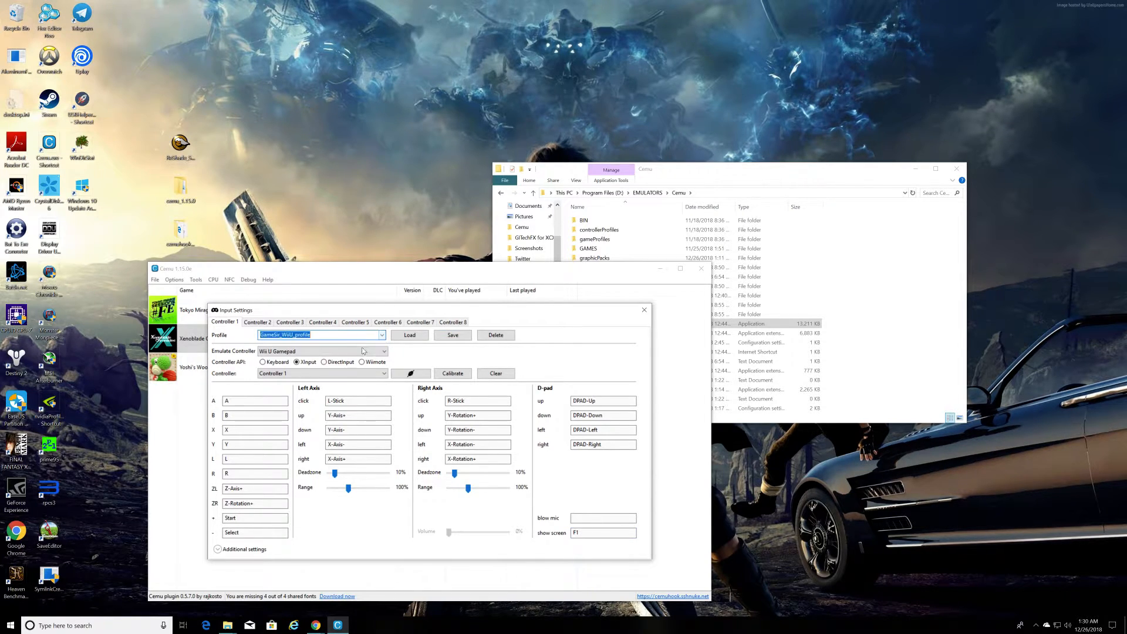
left_click(603, 533)
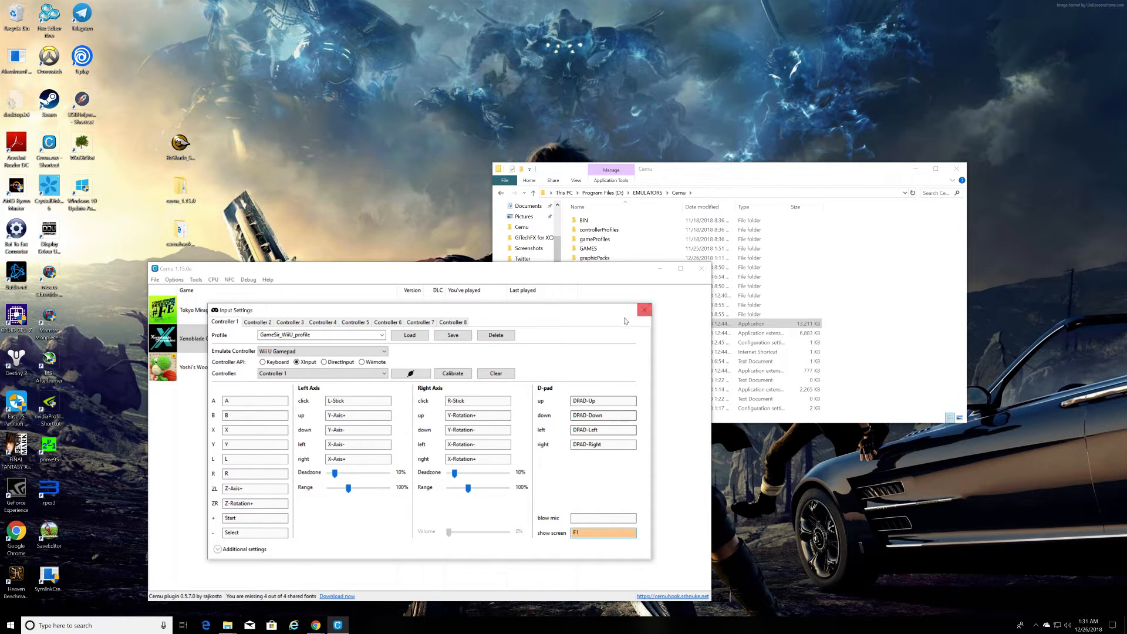
left_click(645, 314)
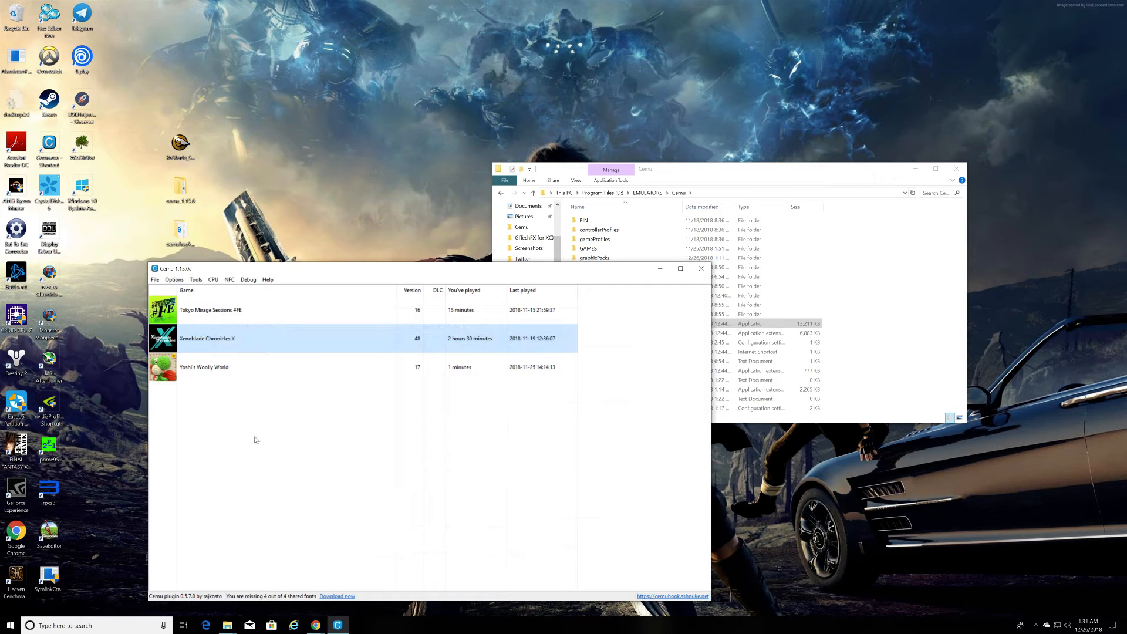
left_click(174, 279)
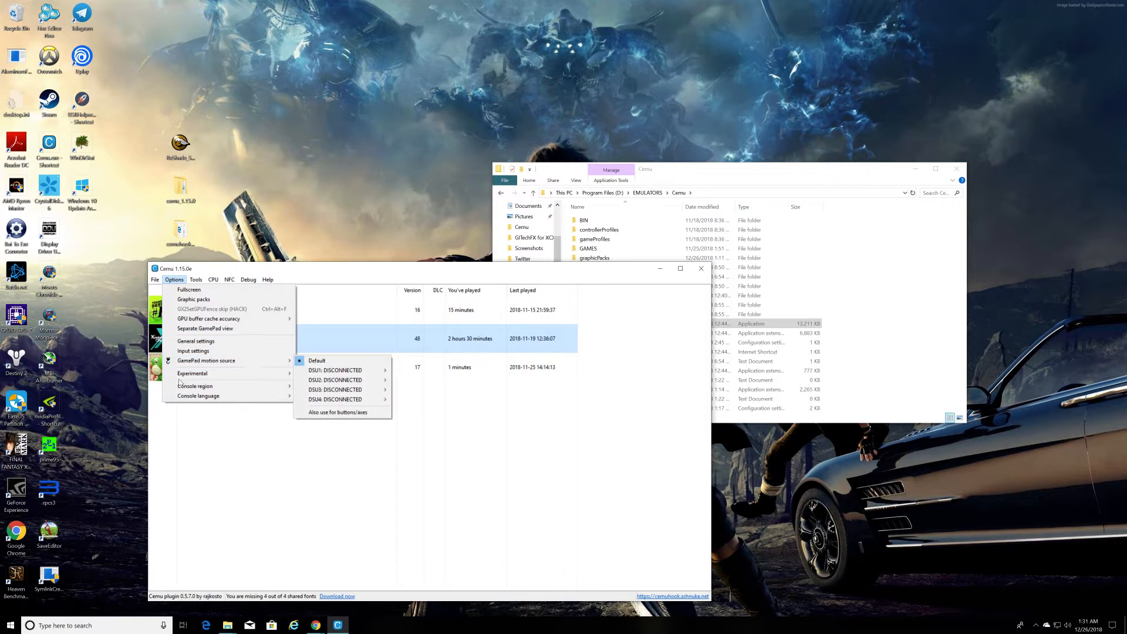
mouse_move(184, 374)
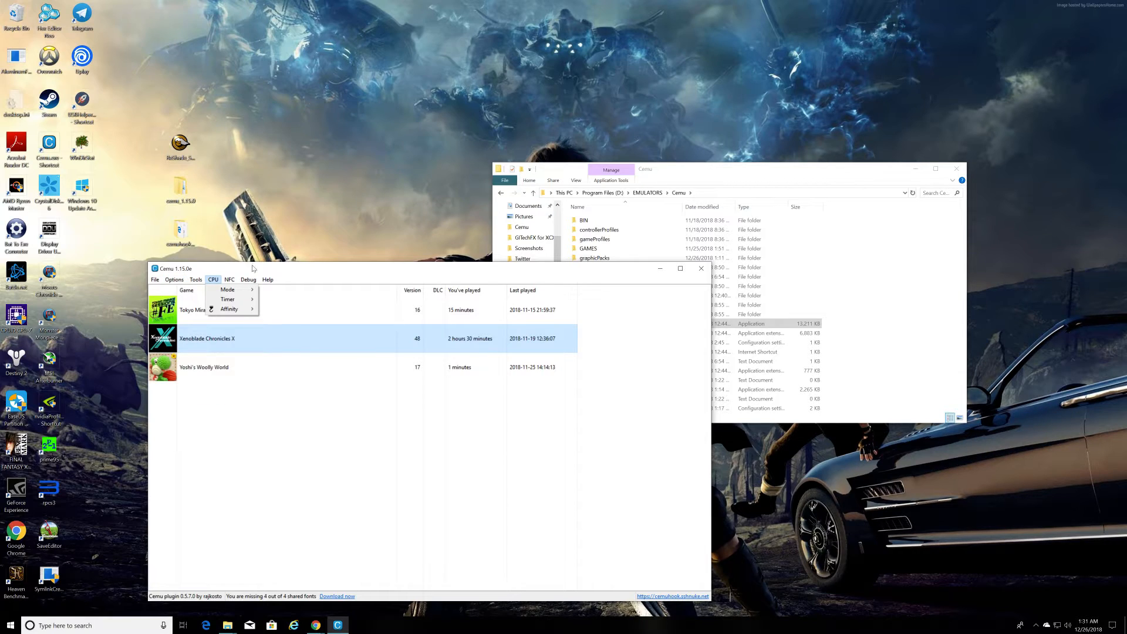
mouse_move(235, 283)
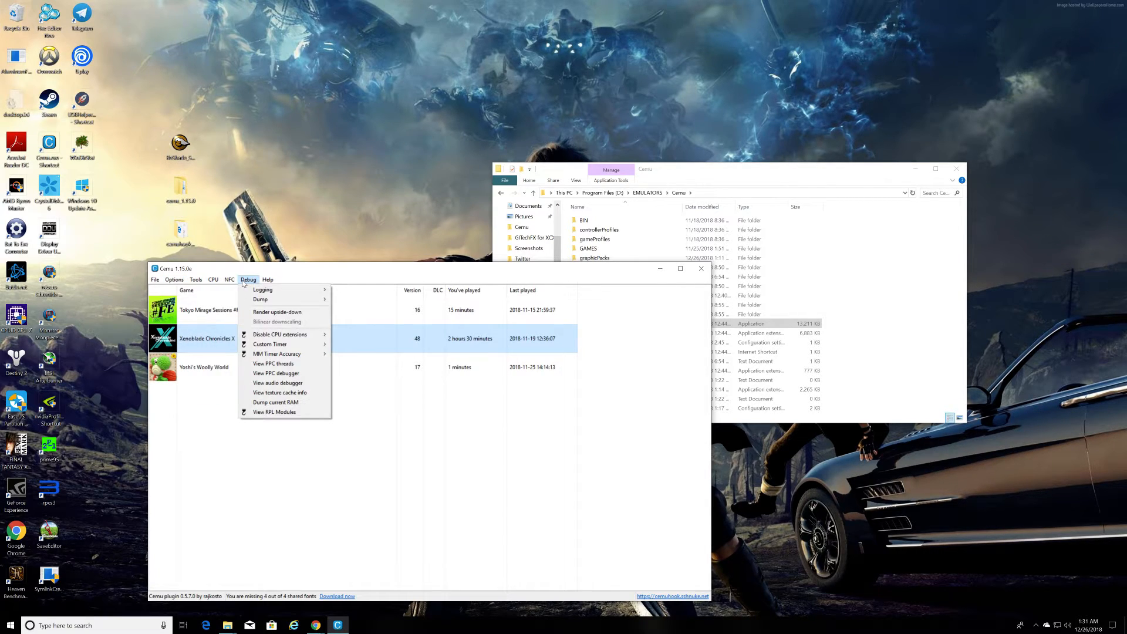
- Try installing the Xenoblade Chronicles X update from meta.xml in its UPDATE DATA folder, and decline the reinstallation
mouse_move(172, 282)
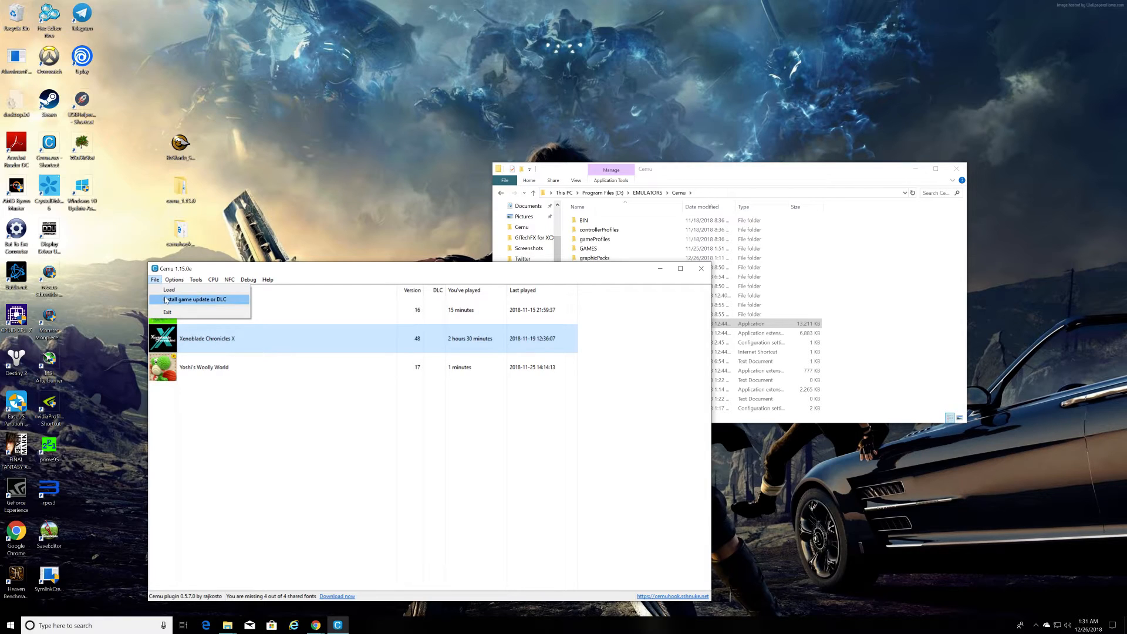
left_click(202, 300)
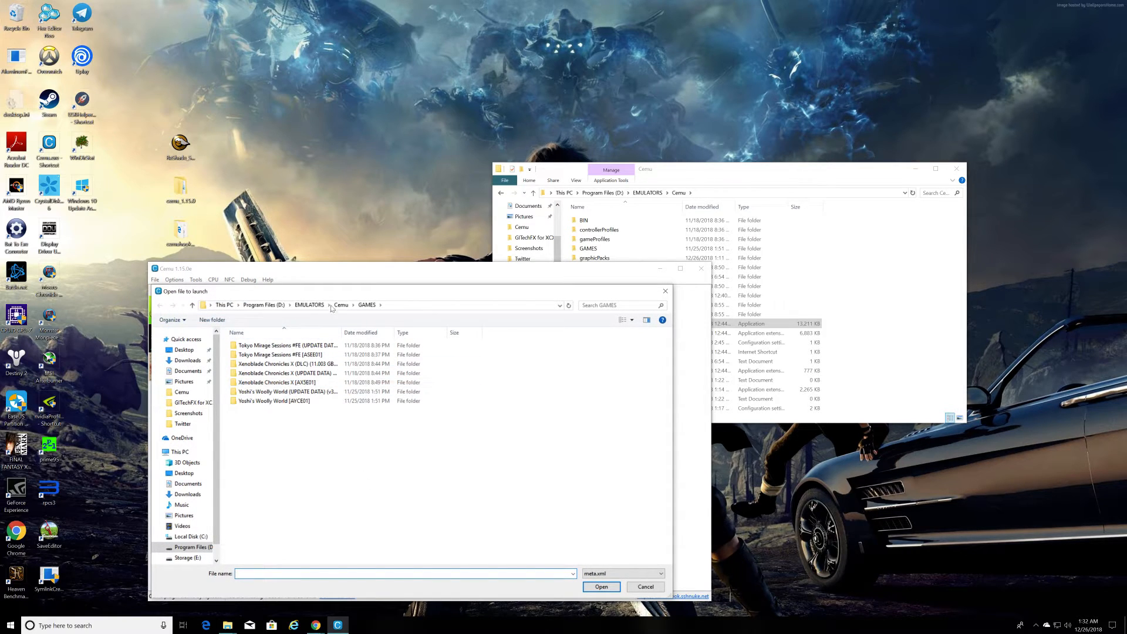
left_click(296, 374)
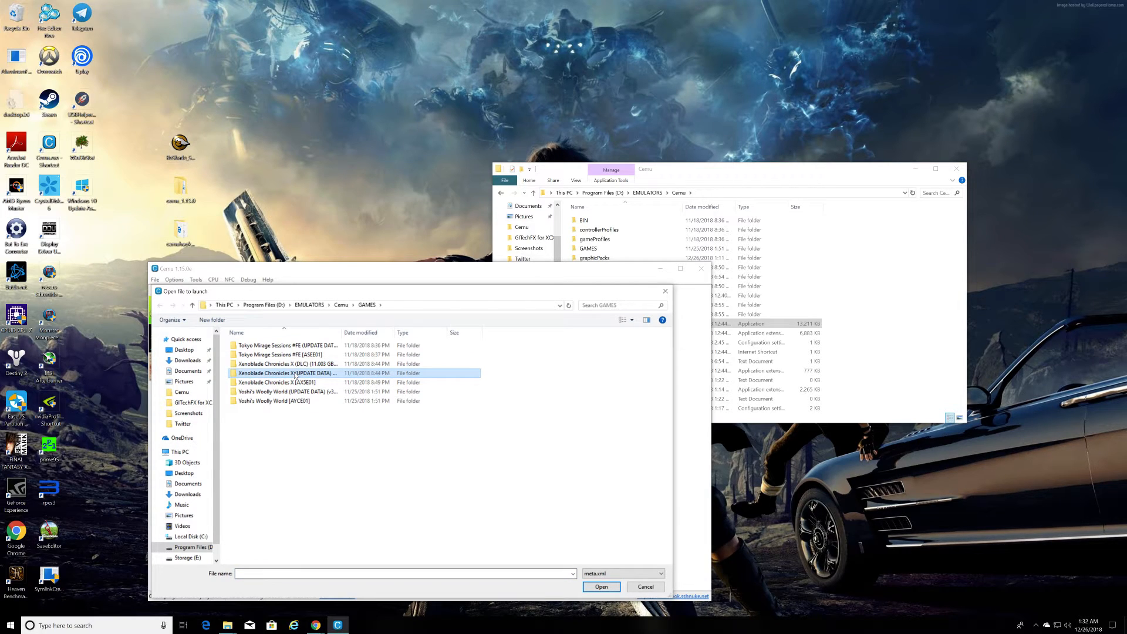
double_click(296, 374)
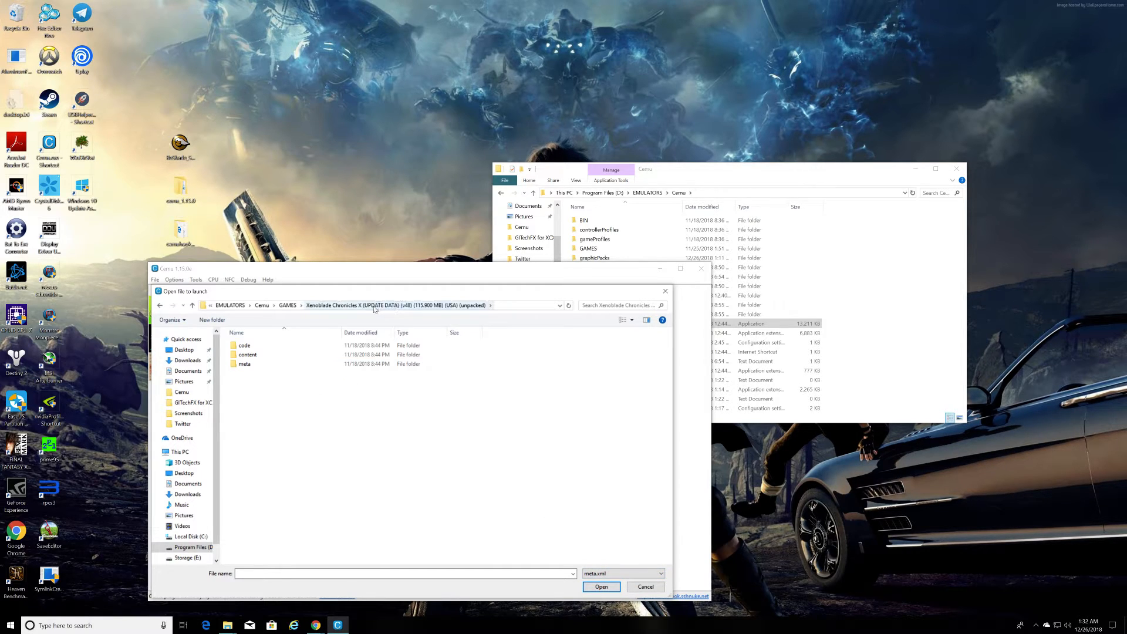
double_click(244, 364)
left_click(248, 368)
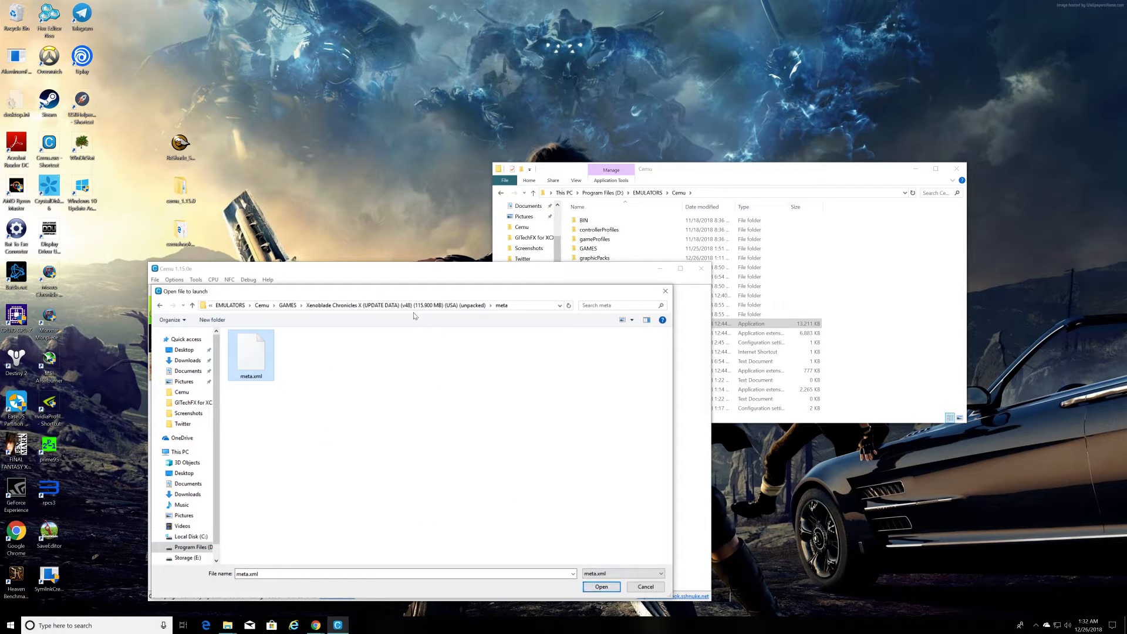
left_click(598, 587)
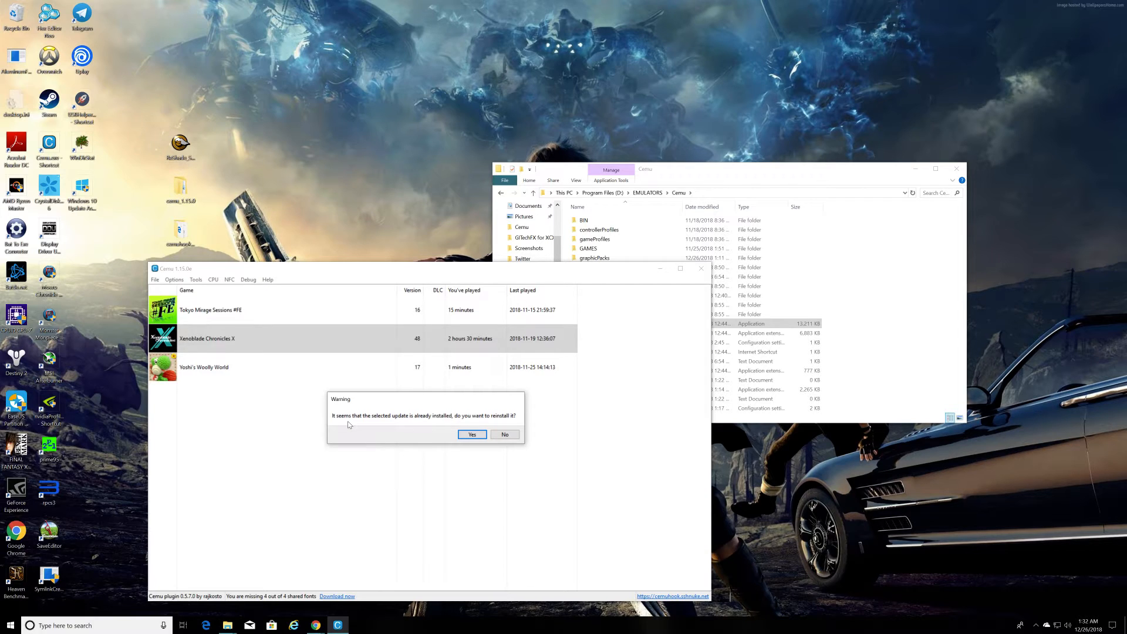
left_click(505, 435)
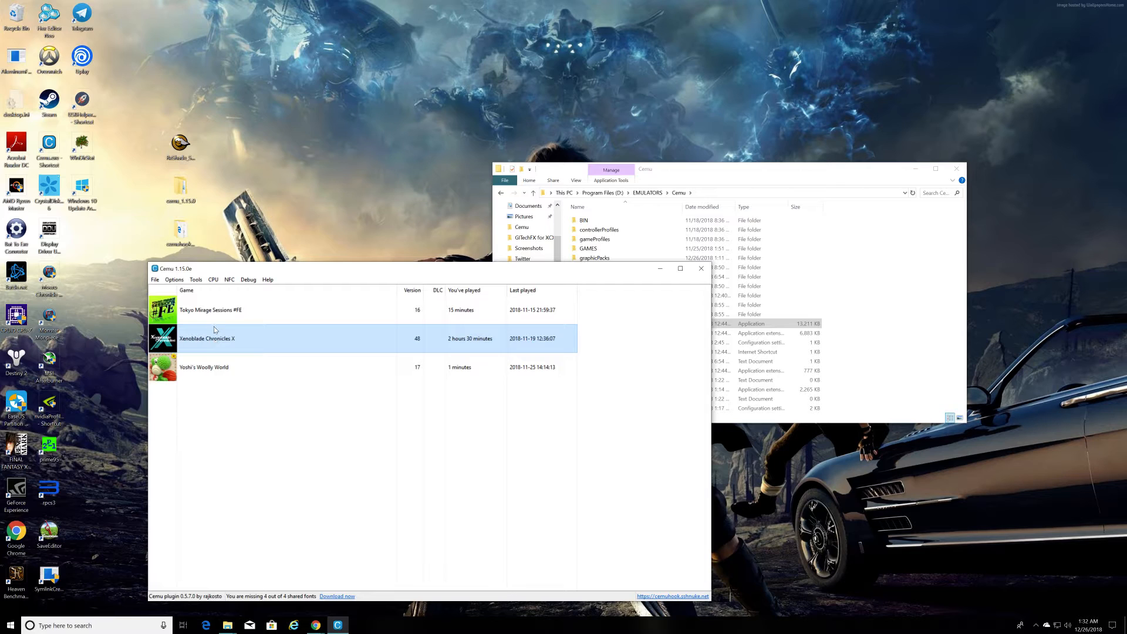
- Try installing the Xenoblade Chronicles X DLC from meta.xml in its DLC folder, and decline installing it again
right_click(208, 340)
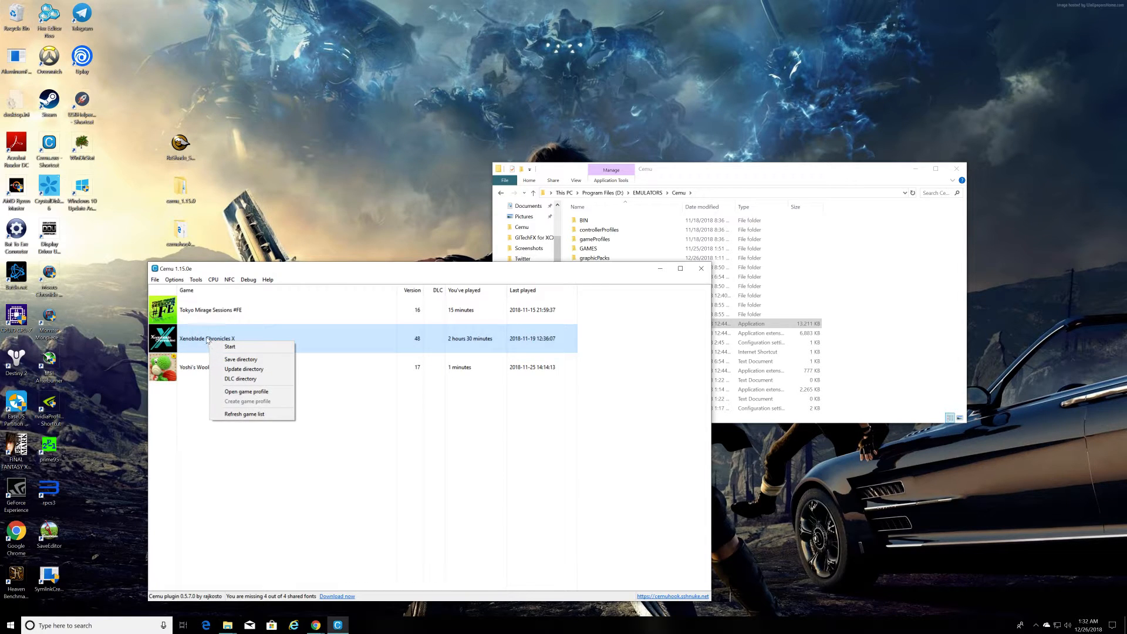
left_click(155, 280)
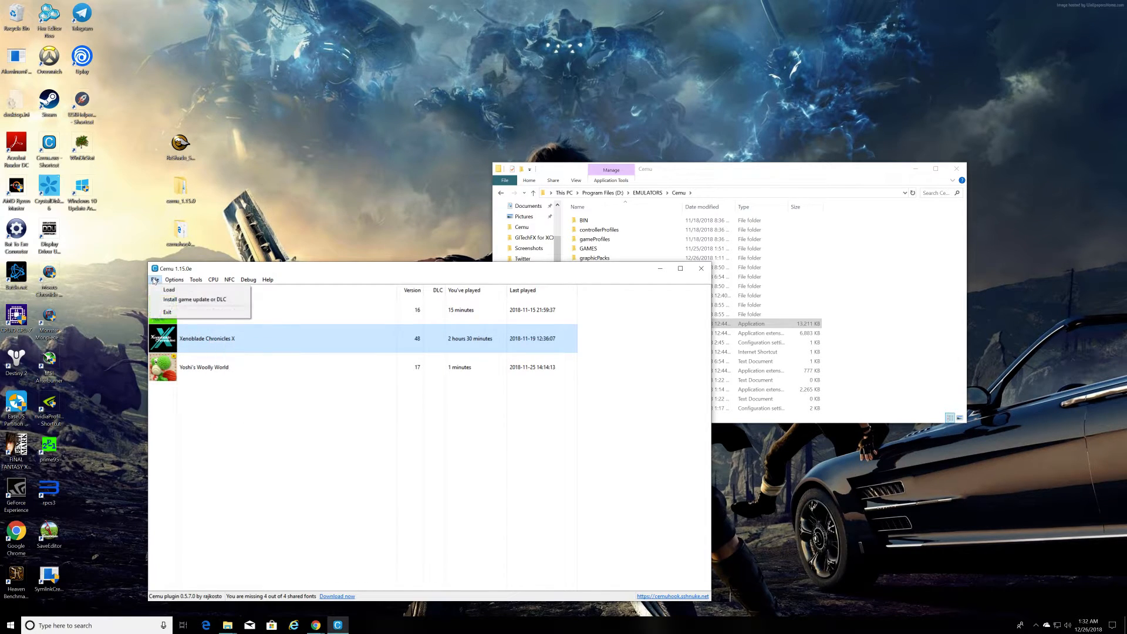
left_click(173, 300)
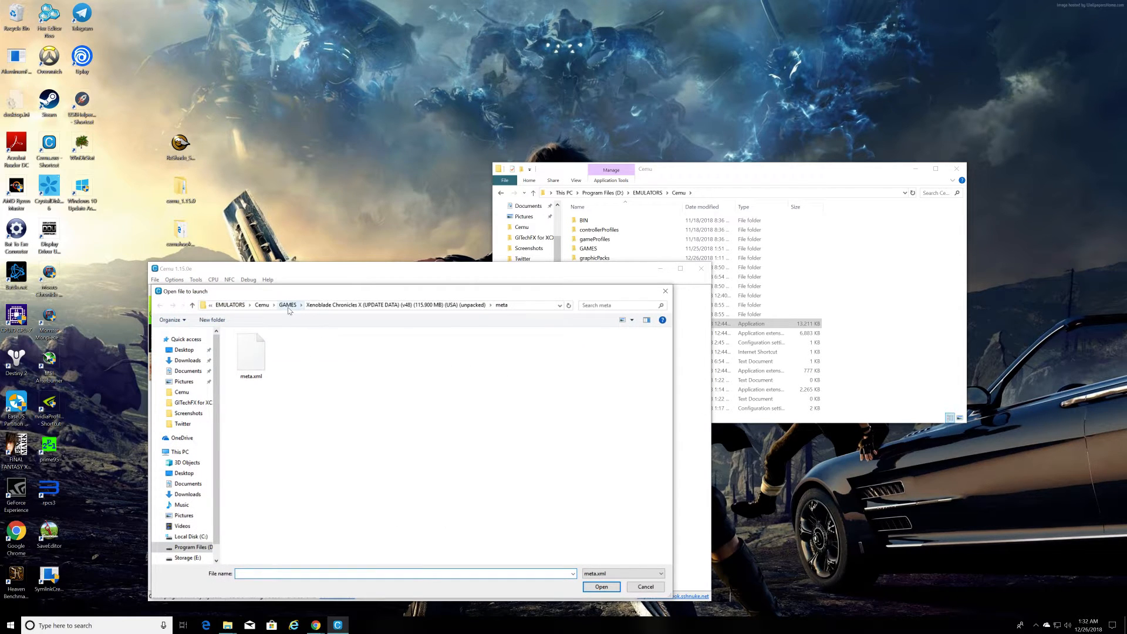
left_click(287, 305)
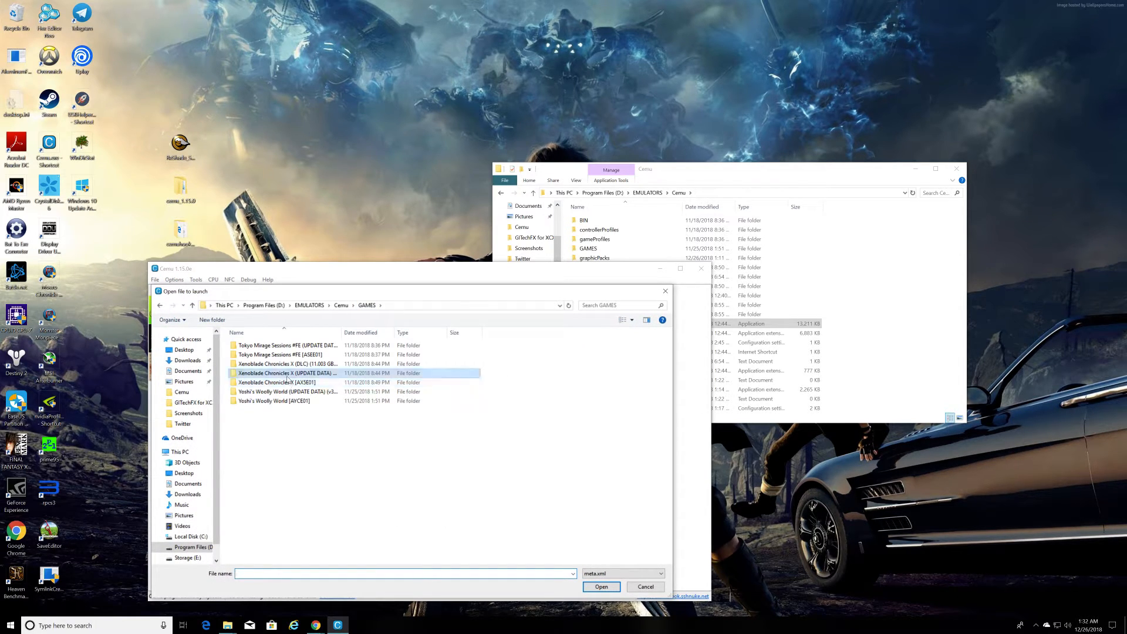
double_click(285, 365)
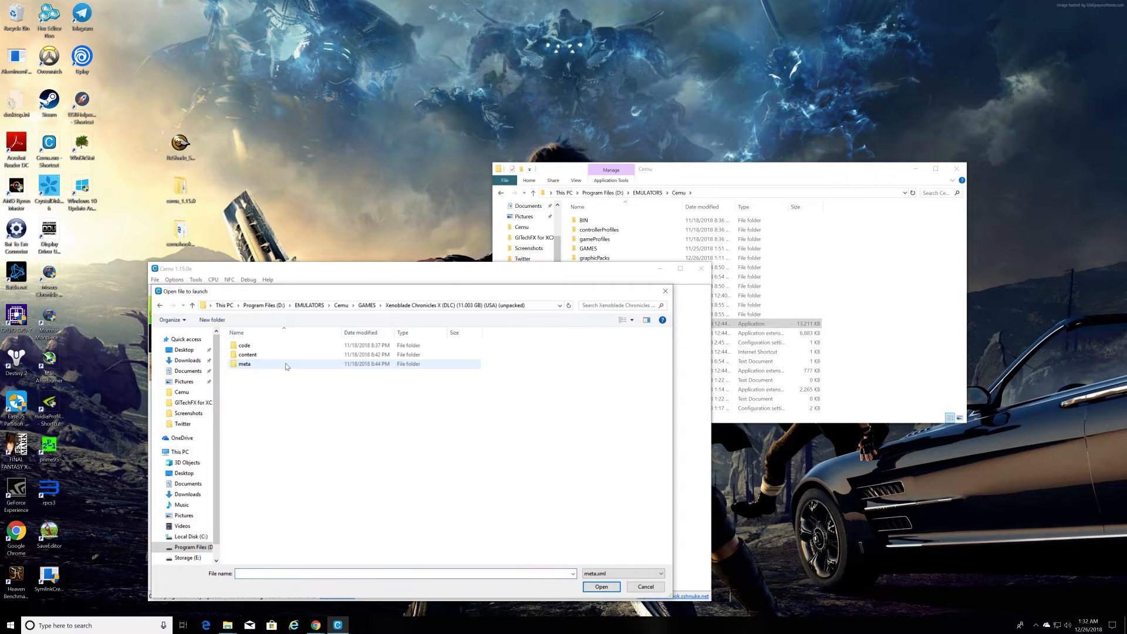
double_click(242, 364)
left_click(258, 347)
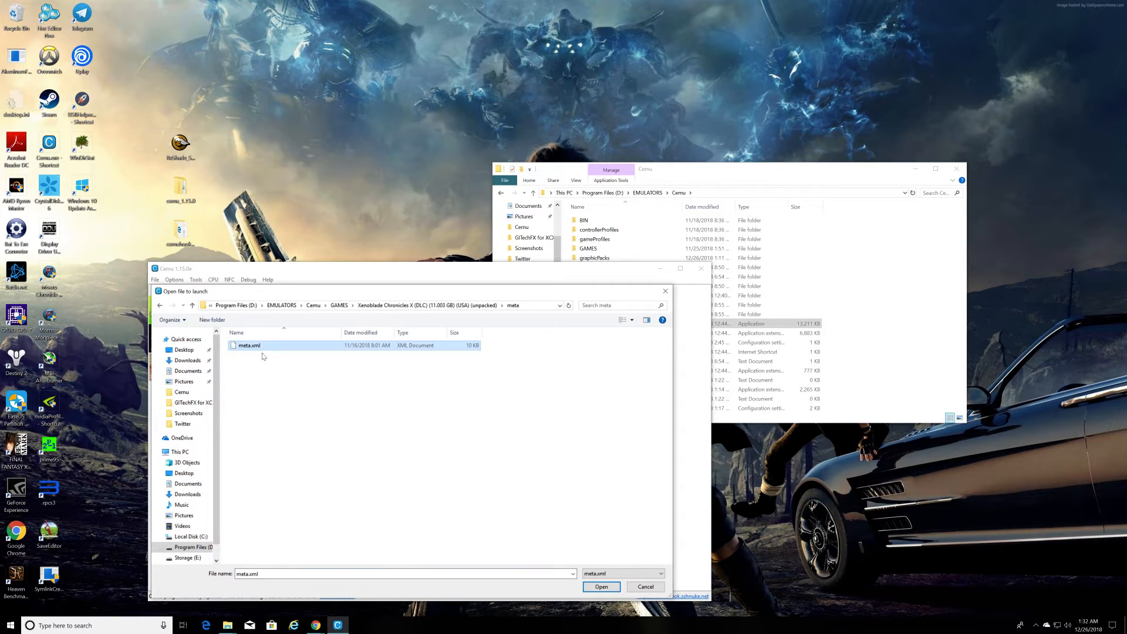
left_click(601, 586)
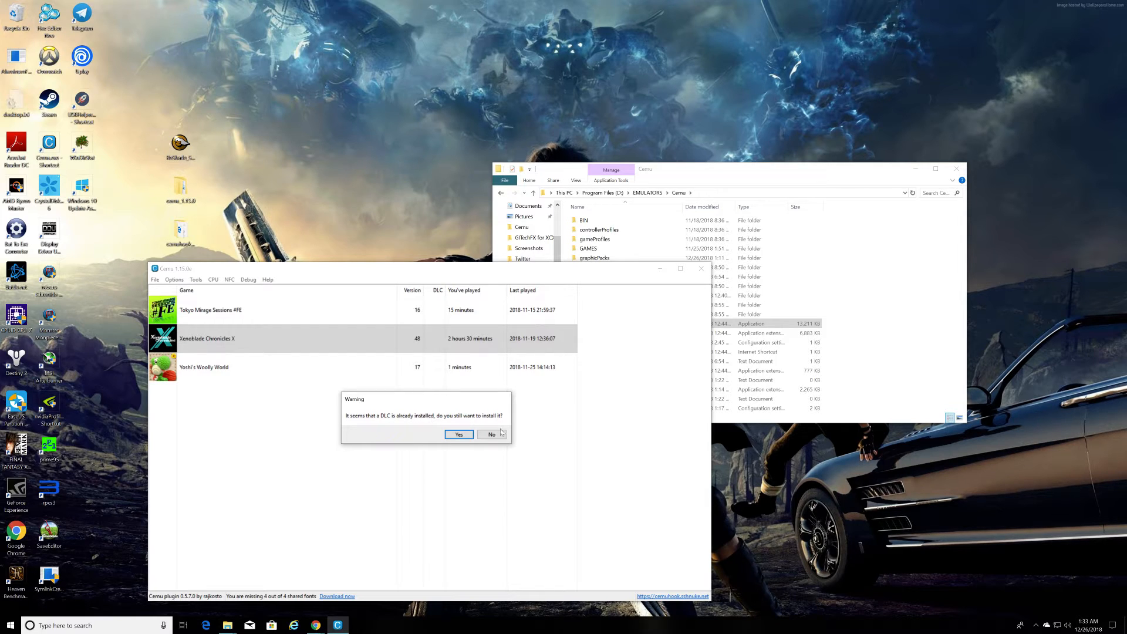
left_click(492, 435)
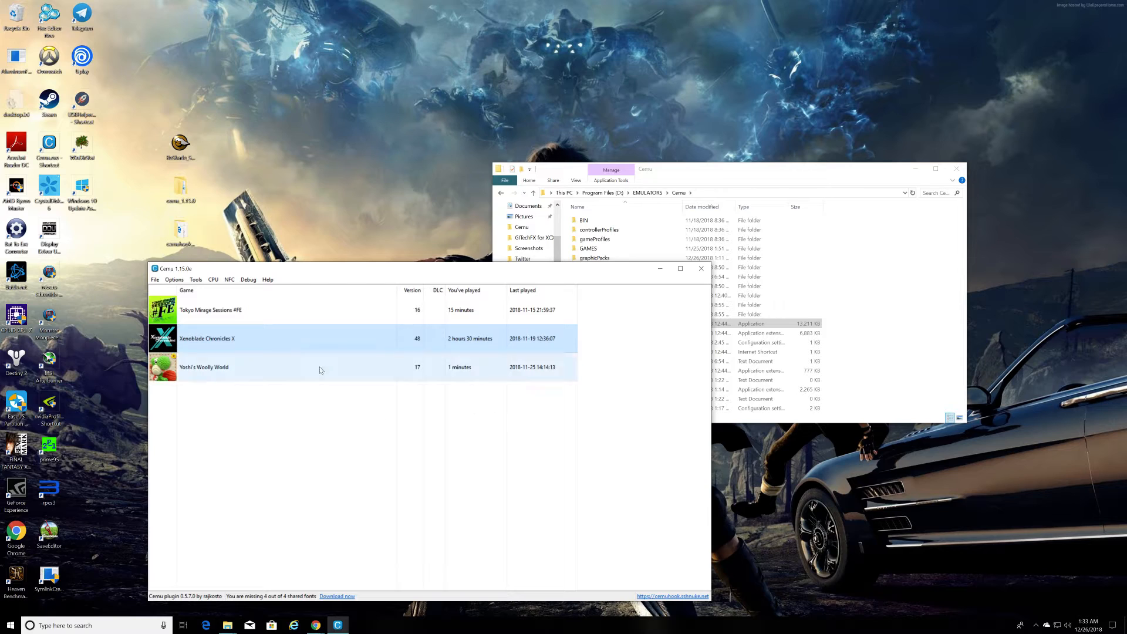
- Start Xenoblade Chronicles X from the game list and open the ReShade overlay while it loads
right_click(202, 340)
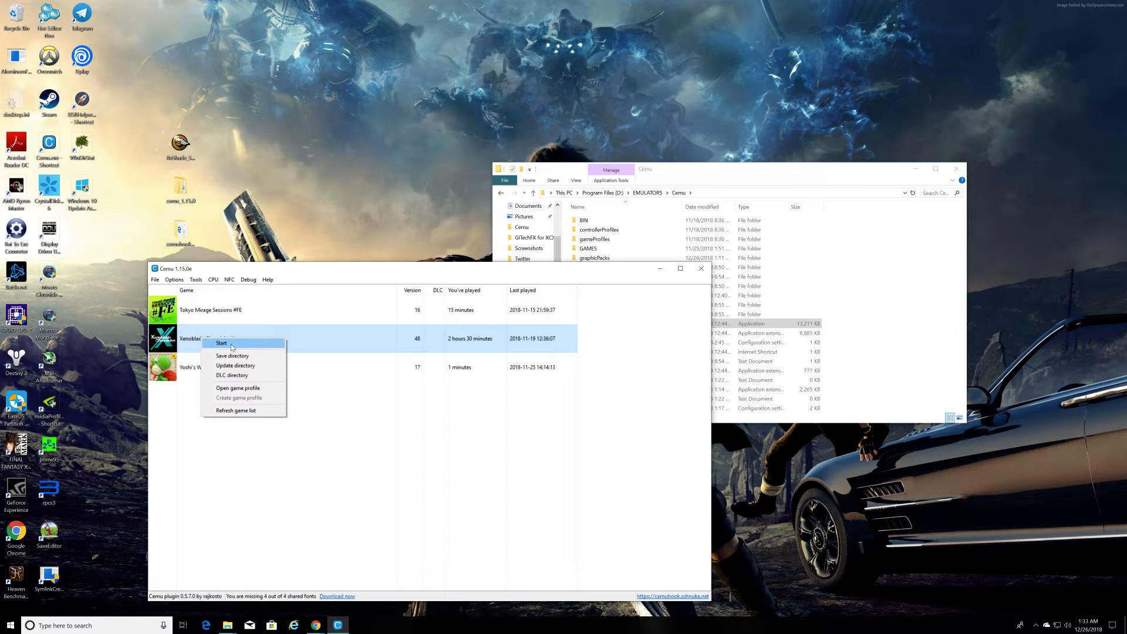
left_click(231, 347)
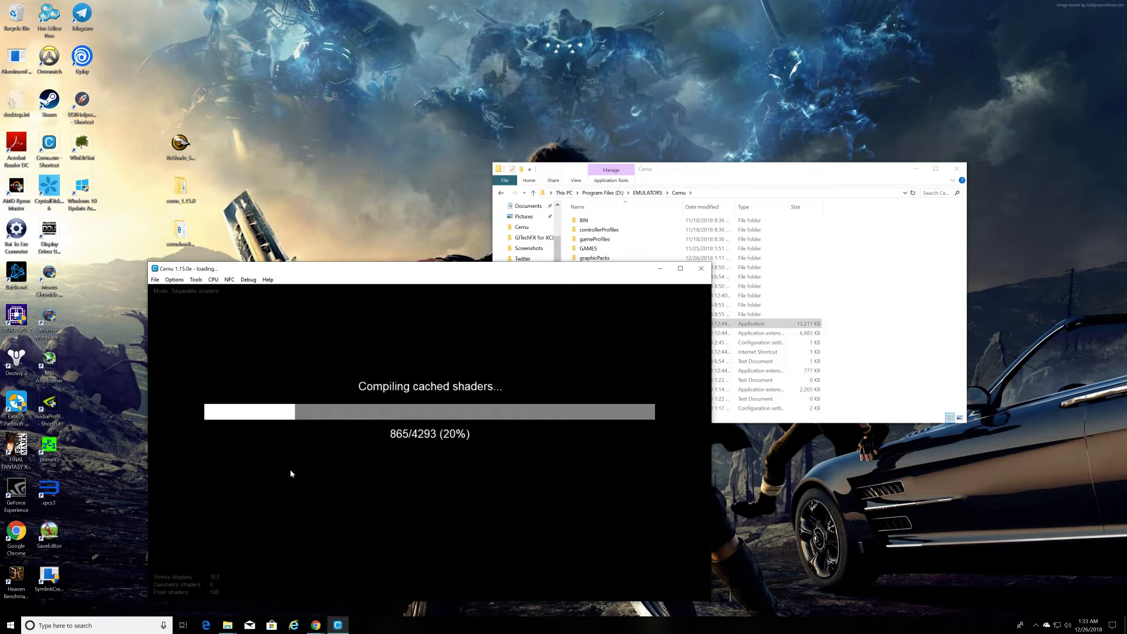
key("Home")
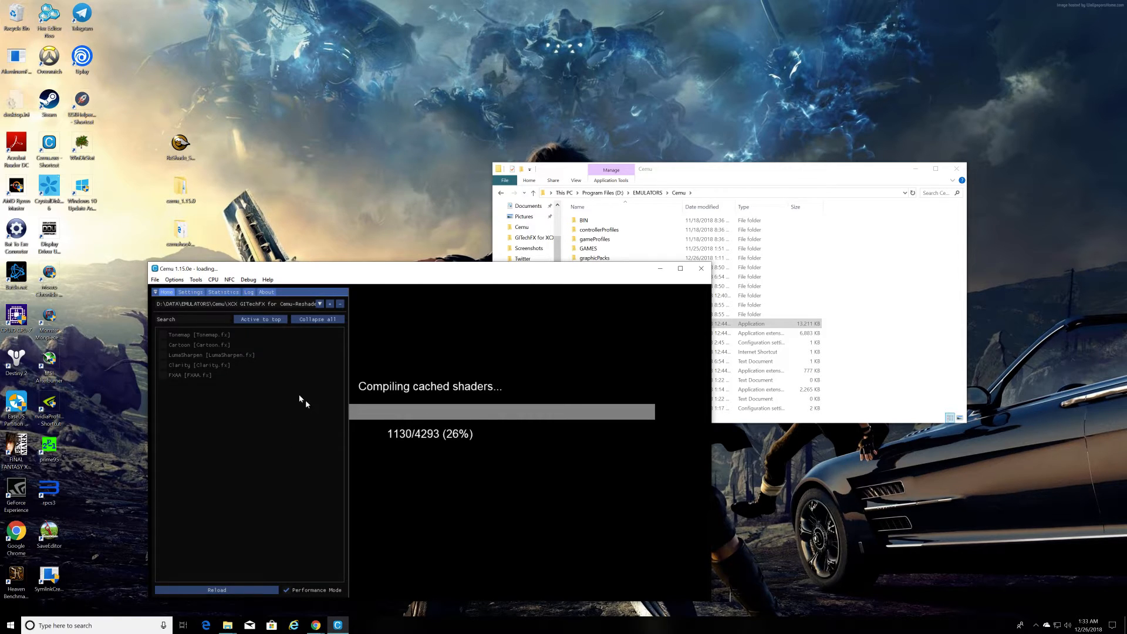
- Enable the Tonemap, Cartoon, LumaSharpen, Clarity and FXAA effects in ReShade and reload the effects
left_click(163, 335)
left_click(163, 344)
left_click(162, 354)
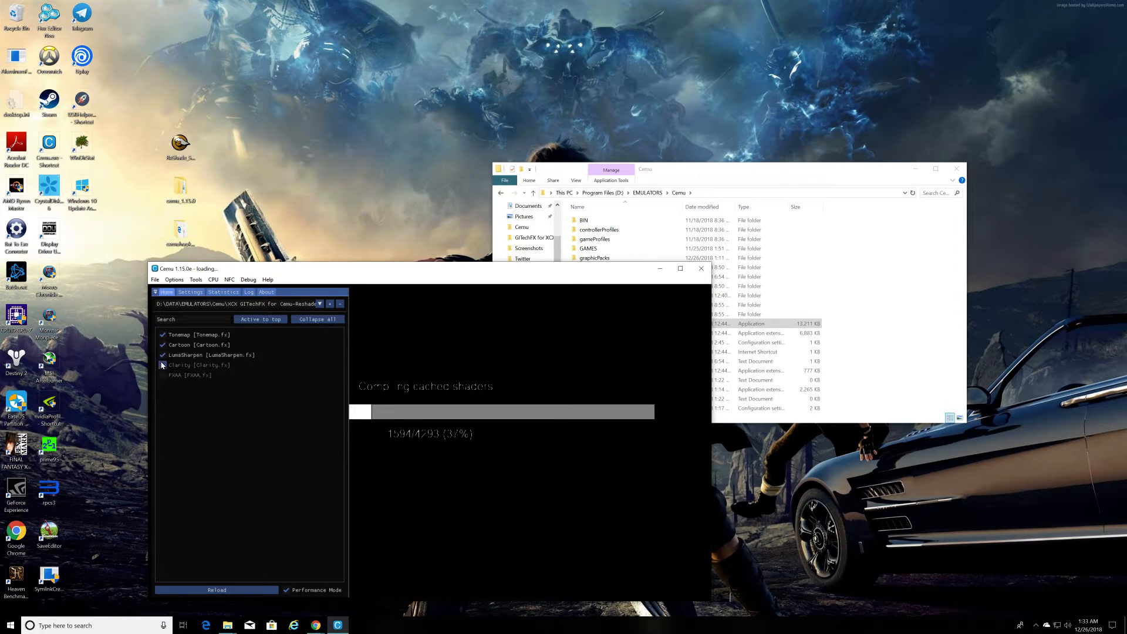
left_click(162, 365)
left_click(163, 376)
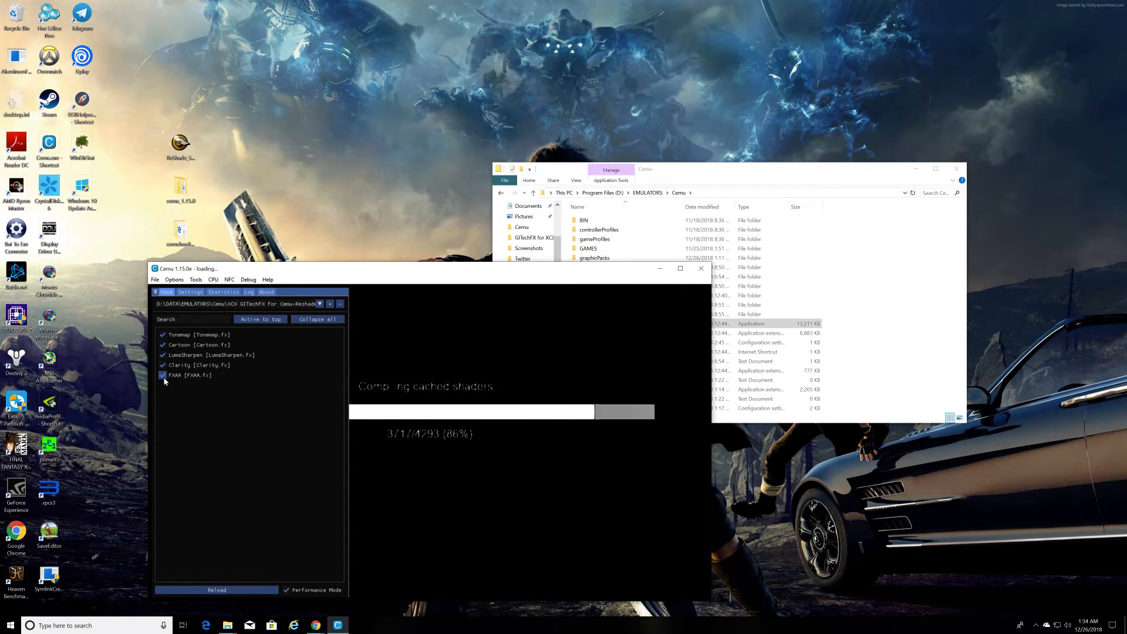
left_click(215, 590)
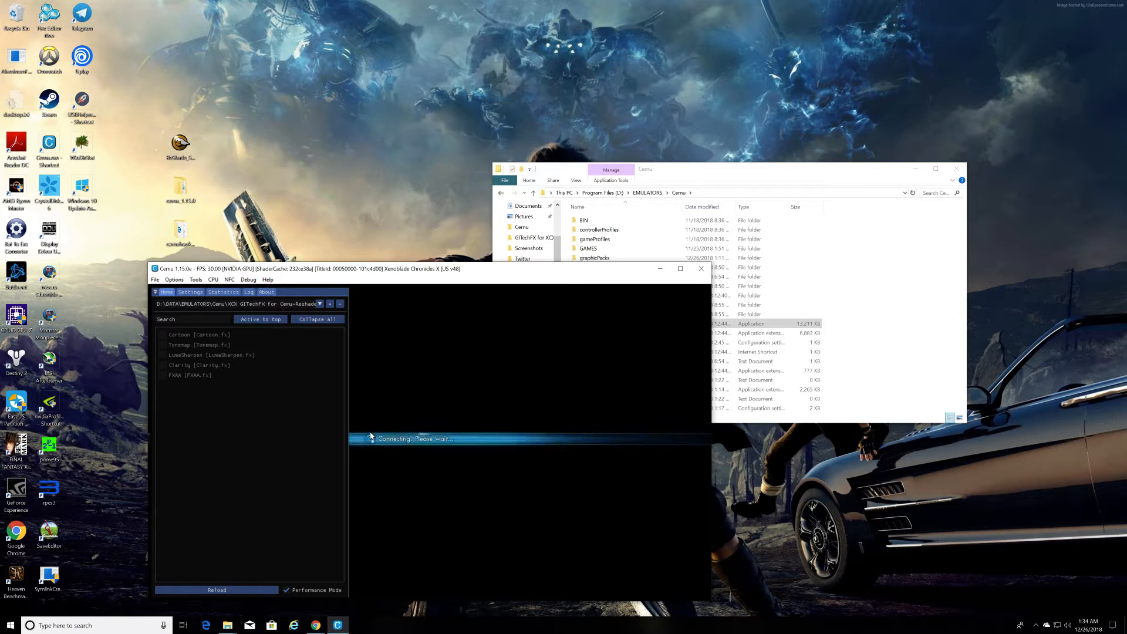
- Close the ReShade overlay, view the game in fullscreen and return it to the window
key("Home")
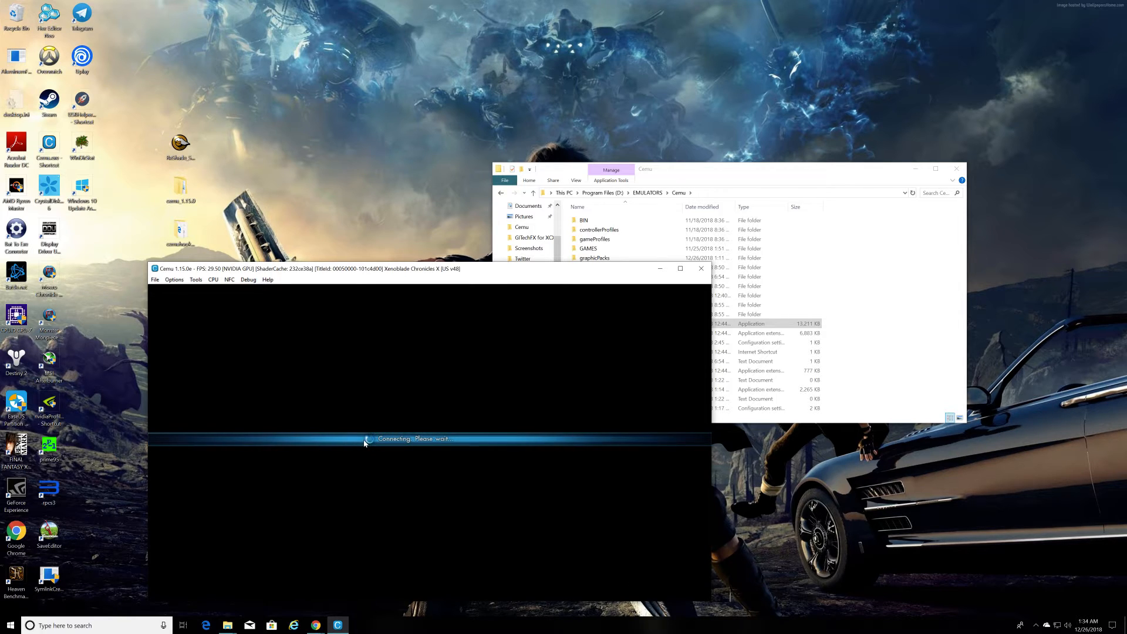
left_click(154, 280)
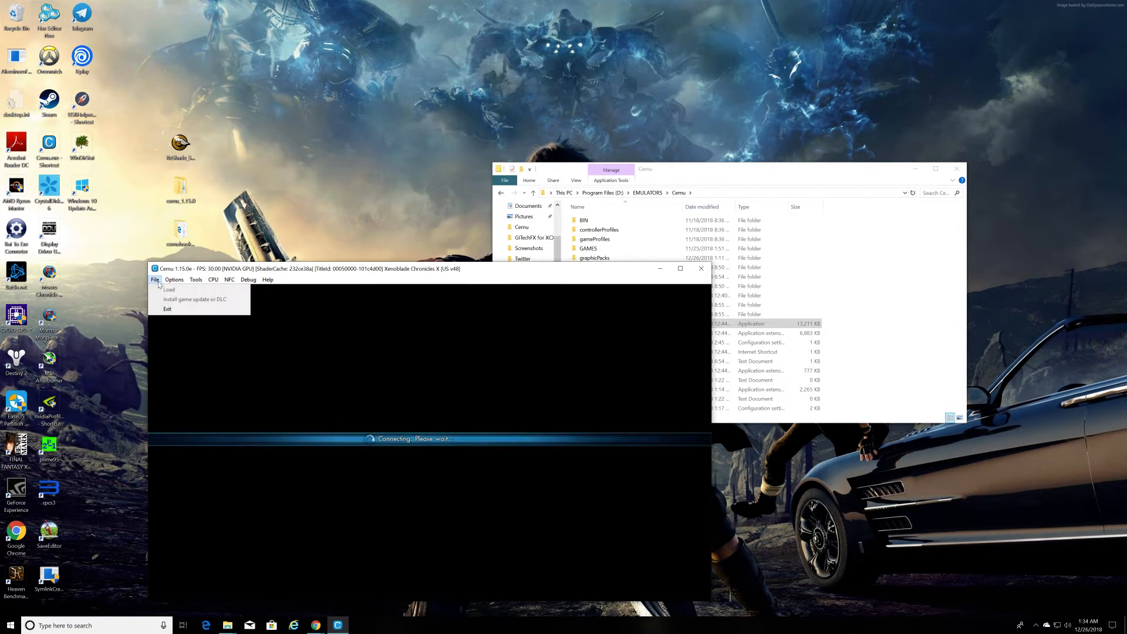
left_click(174, 280)
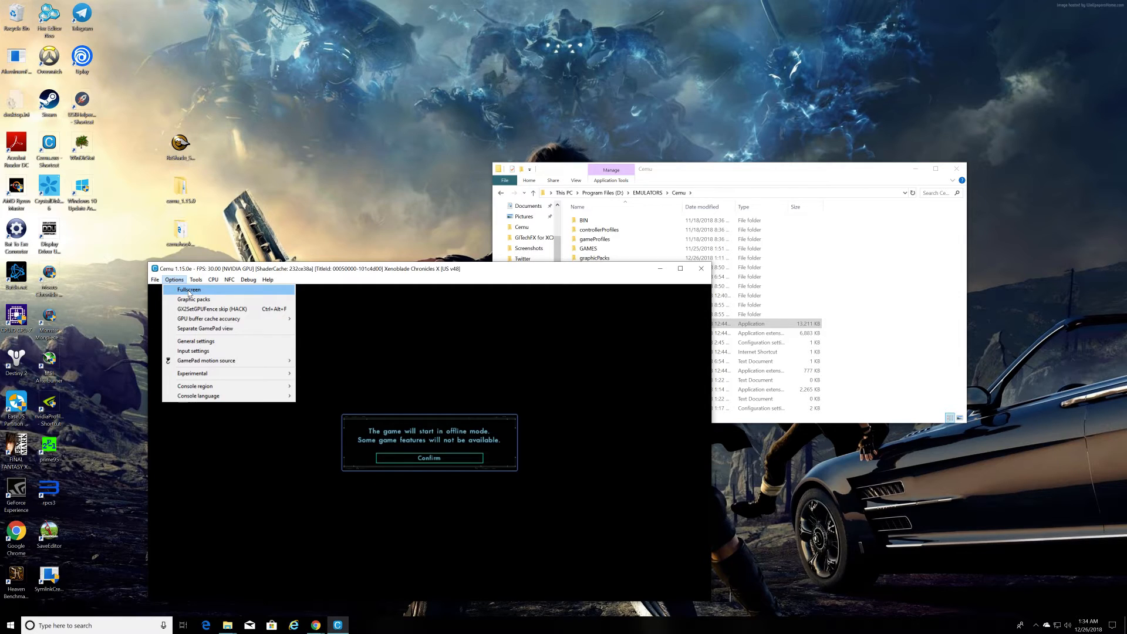
left_click(189, 290)
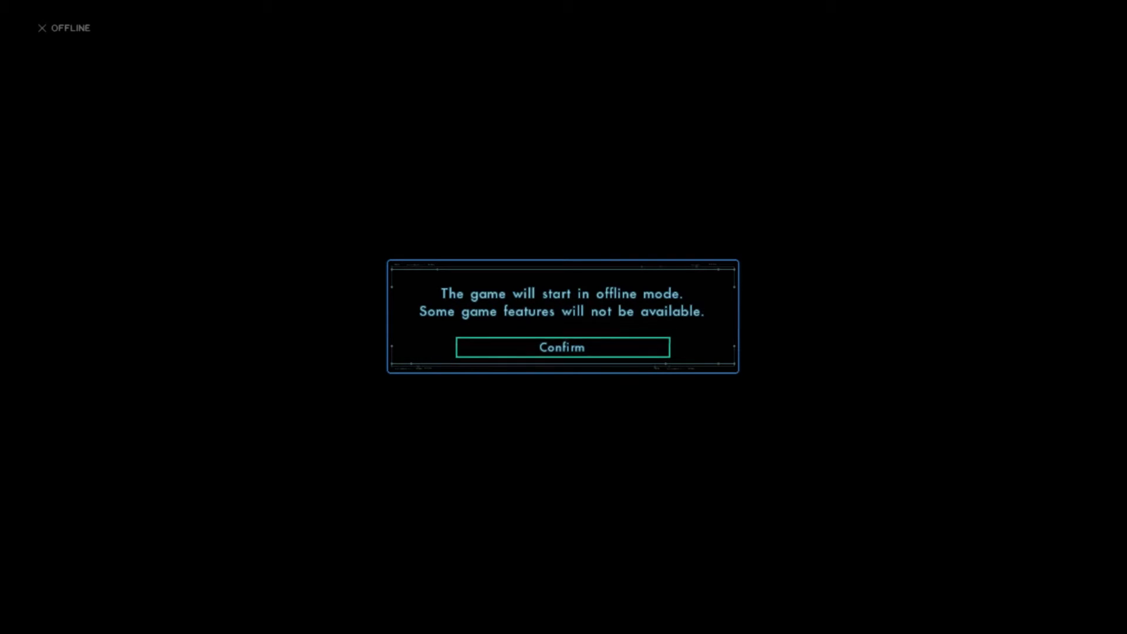
key("alt+Return")
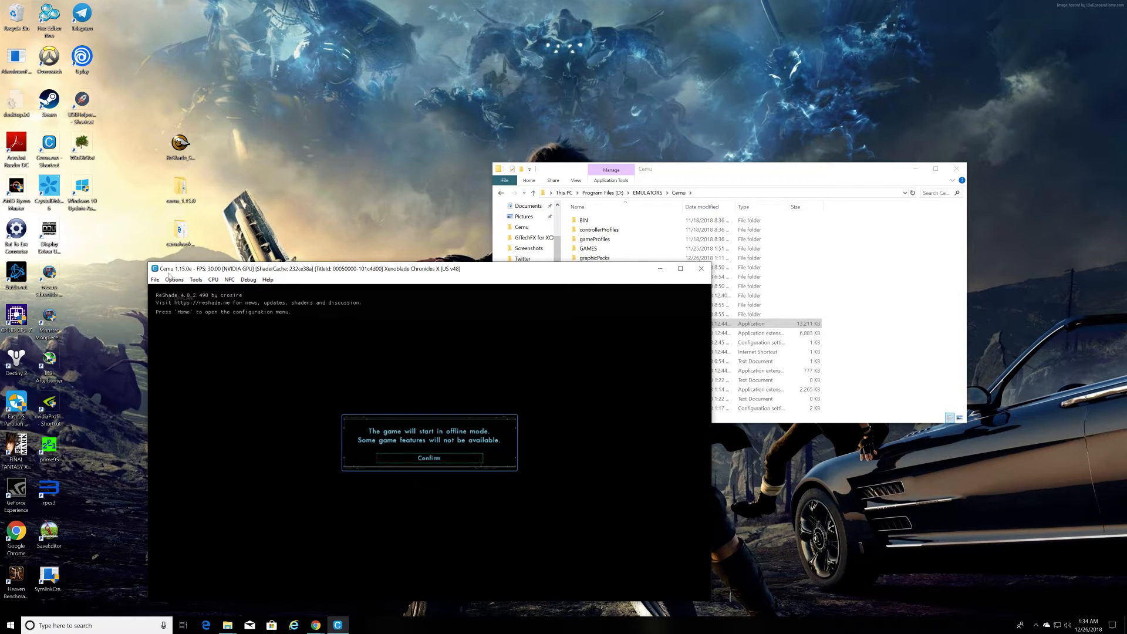
- Open the graphic packs and enable AA Removal under the Xenoblade Chronicles X Enhancements
left_click(174, 280)
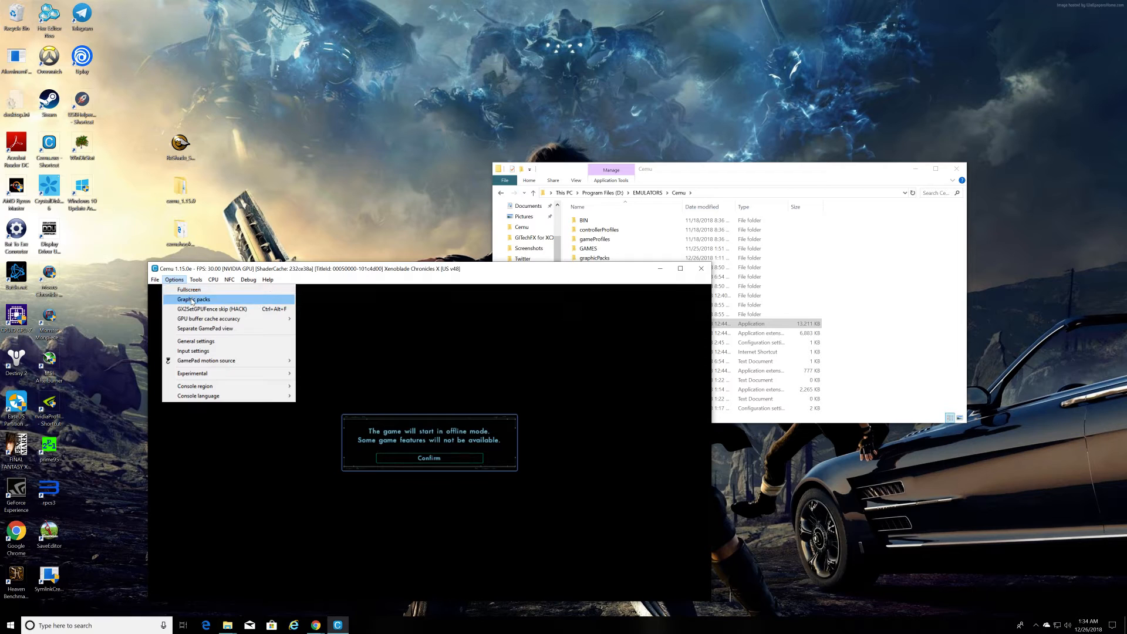
left_click(193, 299)
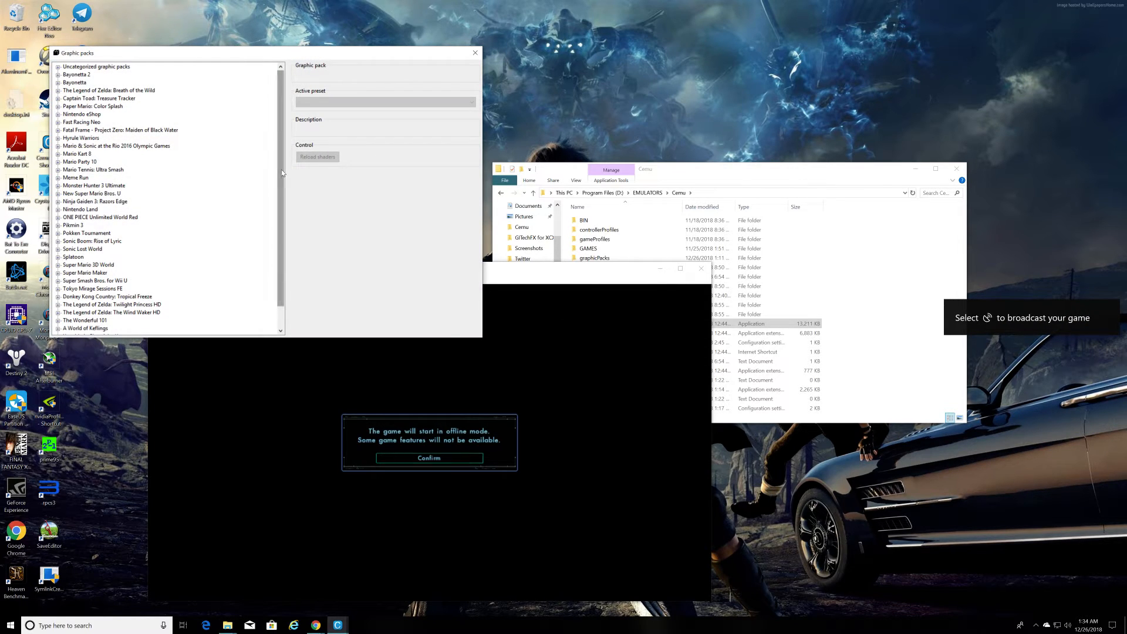
scroll(177, 311, "down", 1)
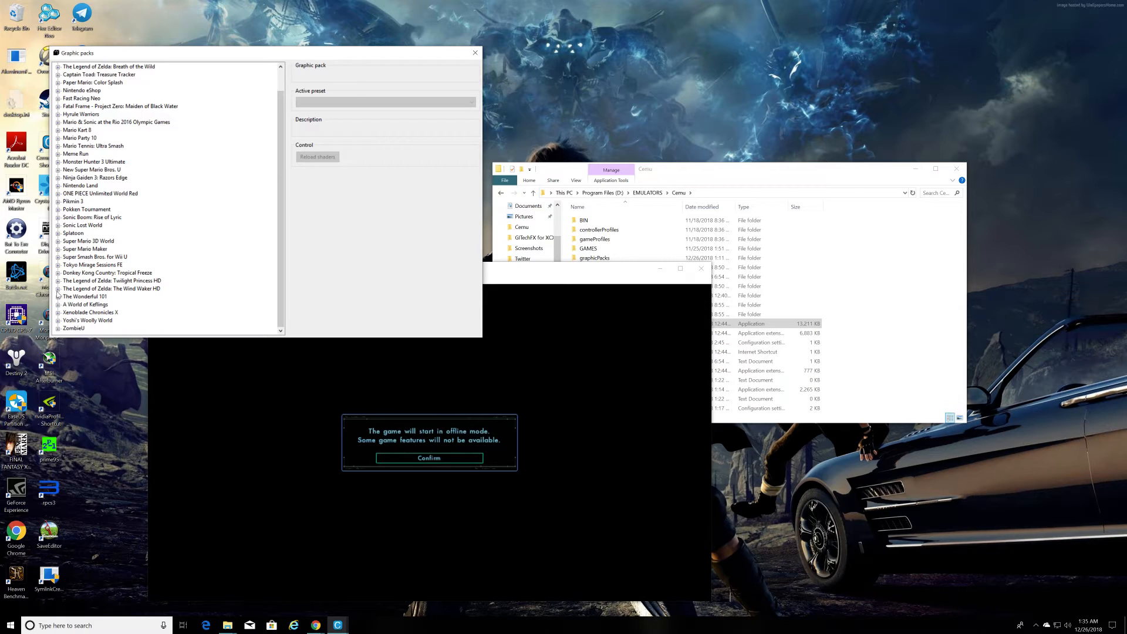
left_click(59, 312)
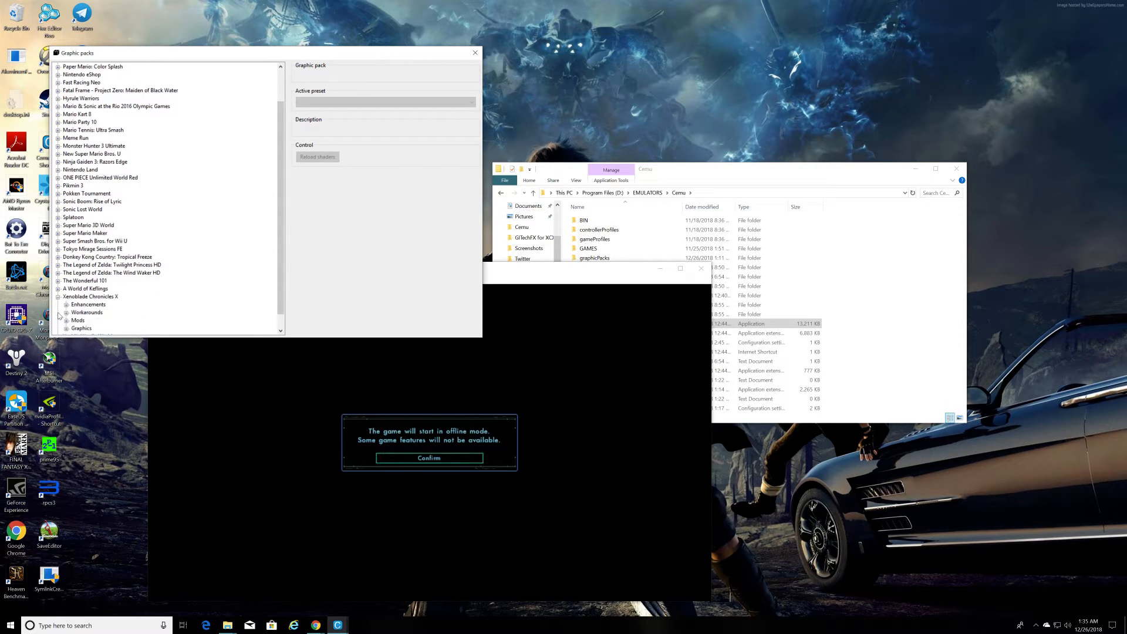
scroll(101, 311, "down", 1)
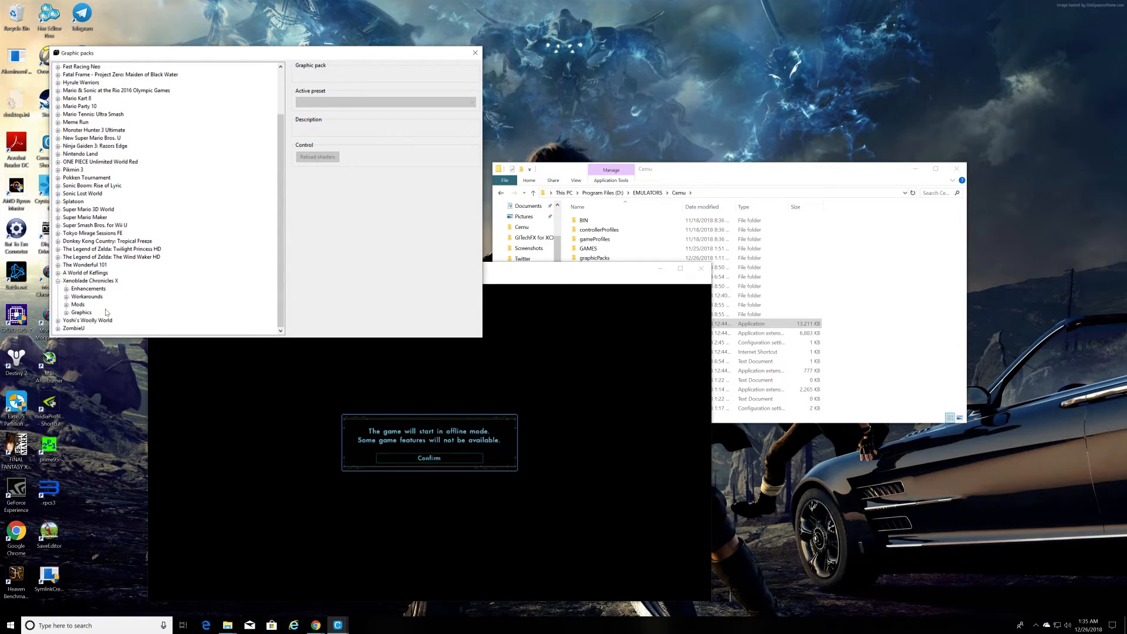
left_click(67, 289)
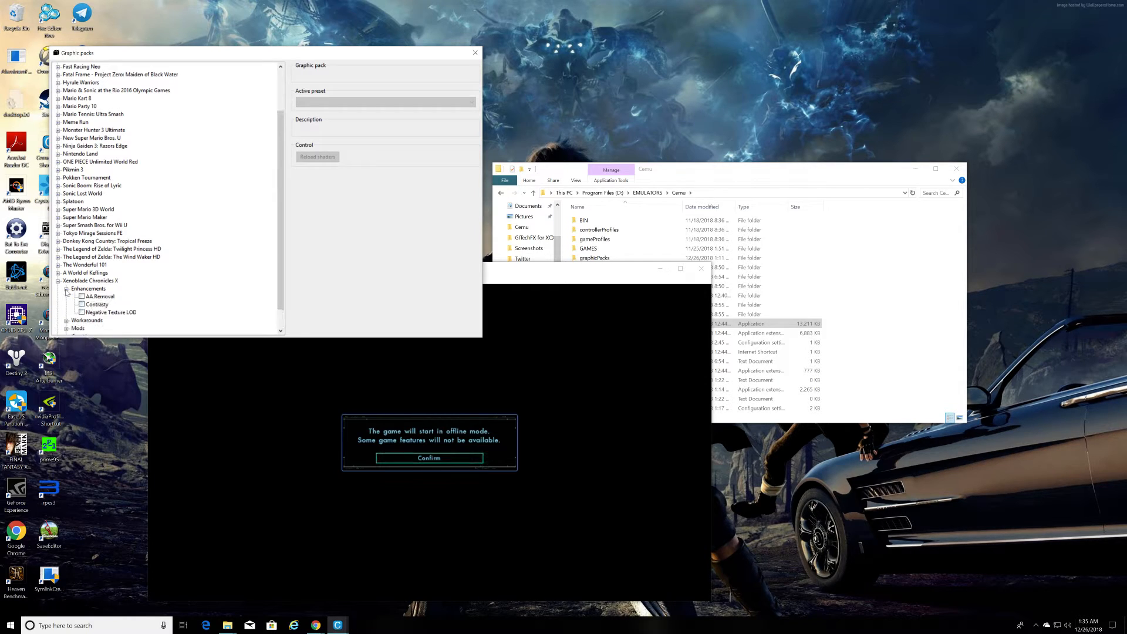
left_click(83, 297)
- Enable the Contrasty enhancement with the Colourful preset, and bring up the AA Removal description
left_click(82, 305)
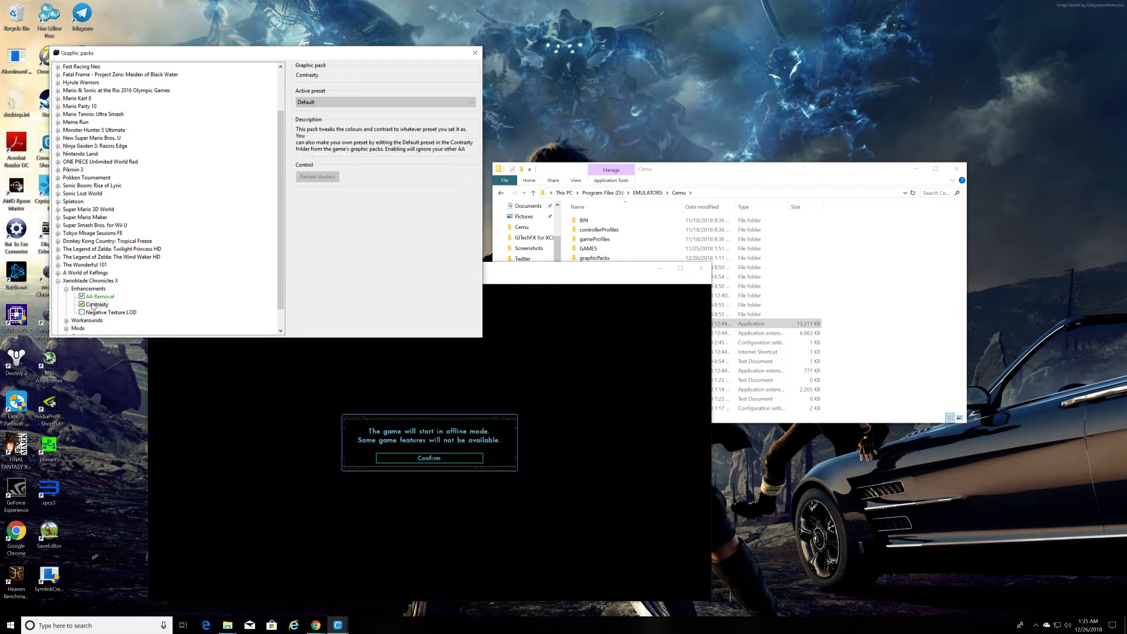
left_click(470, 103)
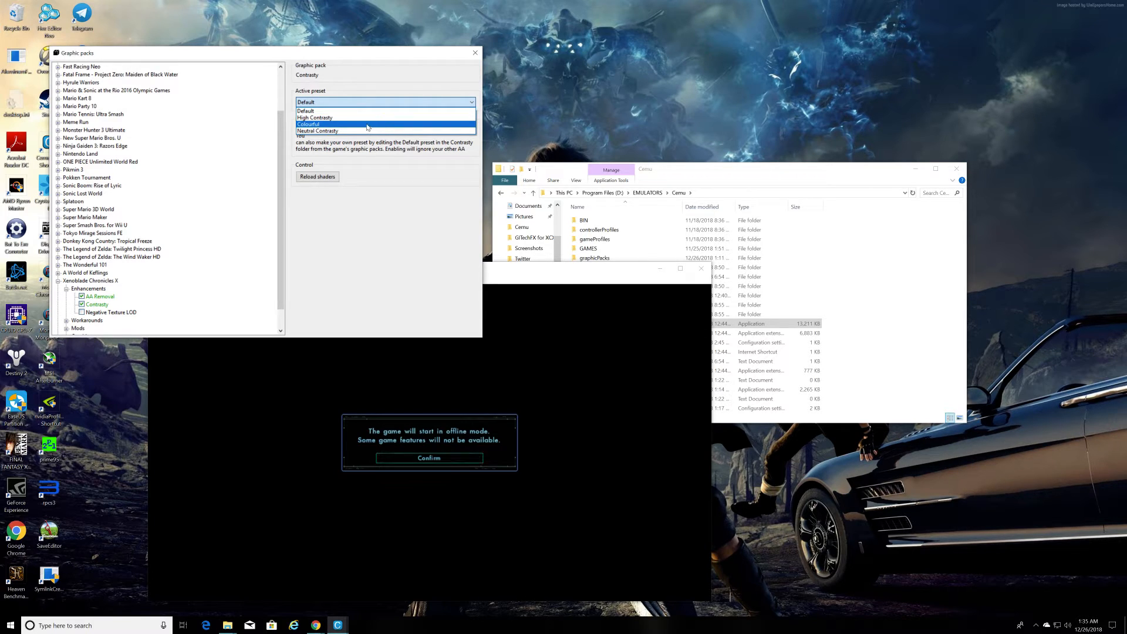
left_click(368, 127)
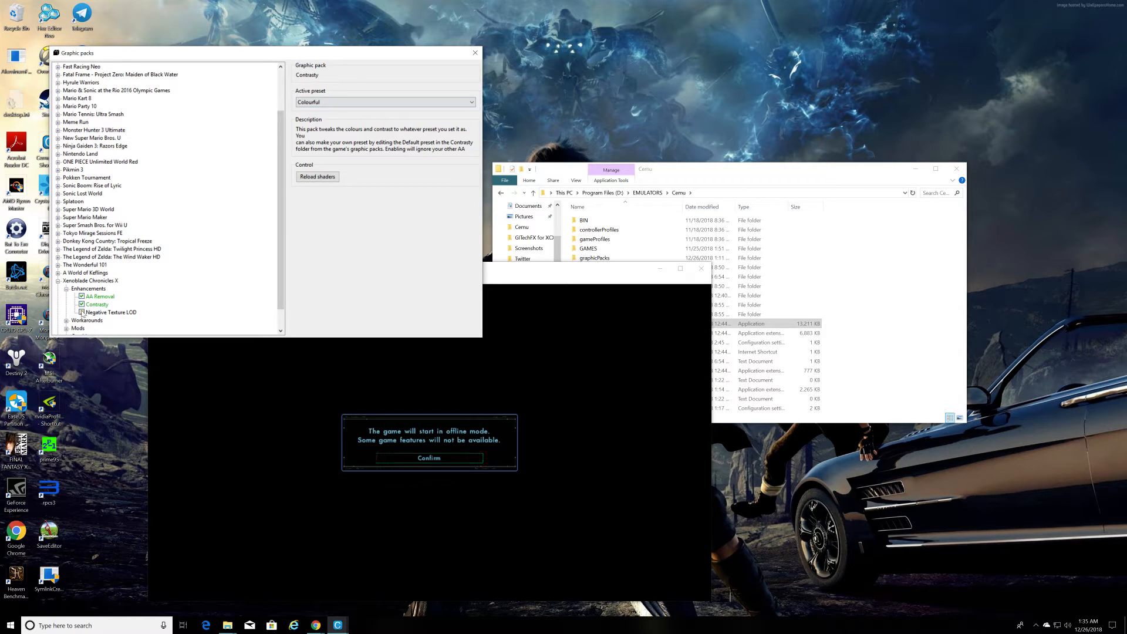
left_click(91, 298)
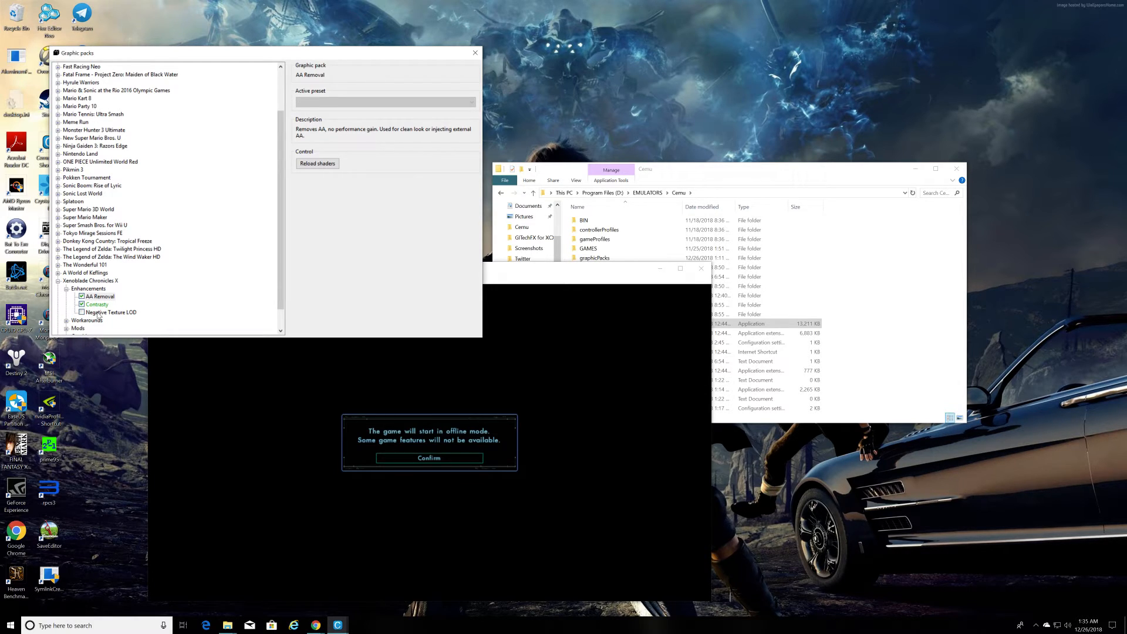
- Enable the Negative Texture LOD enhancement and set its preset to LOD -1 (Max for gameplay)
left_click(82, 312)
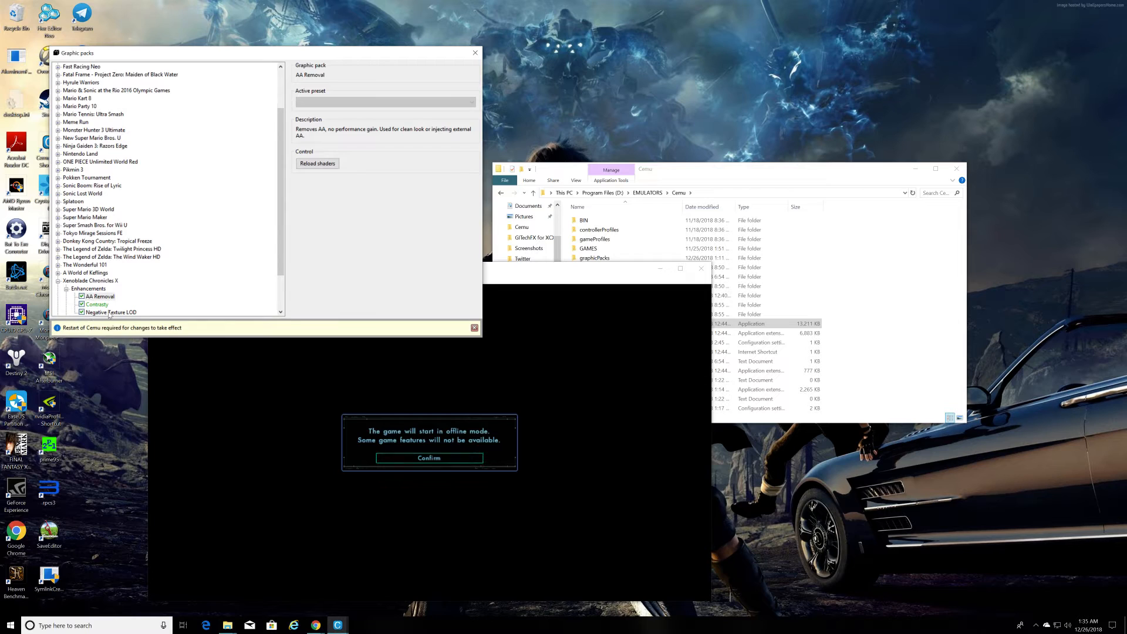
left_click(114, 313)
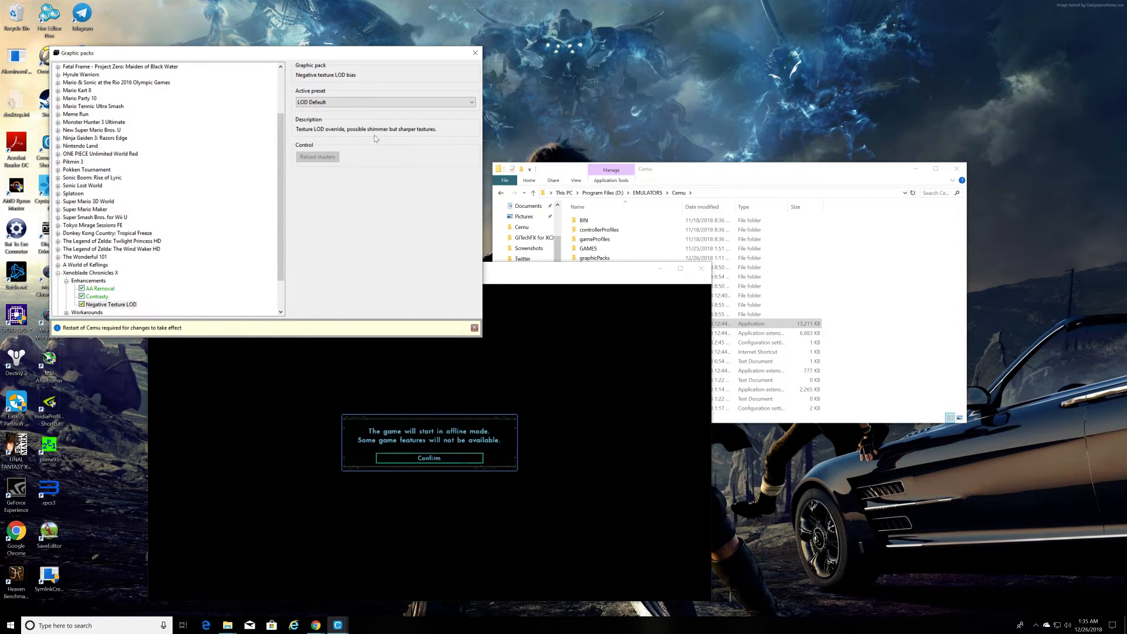
left_click(472, 104)
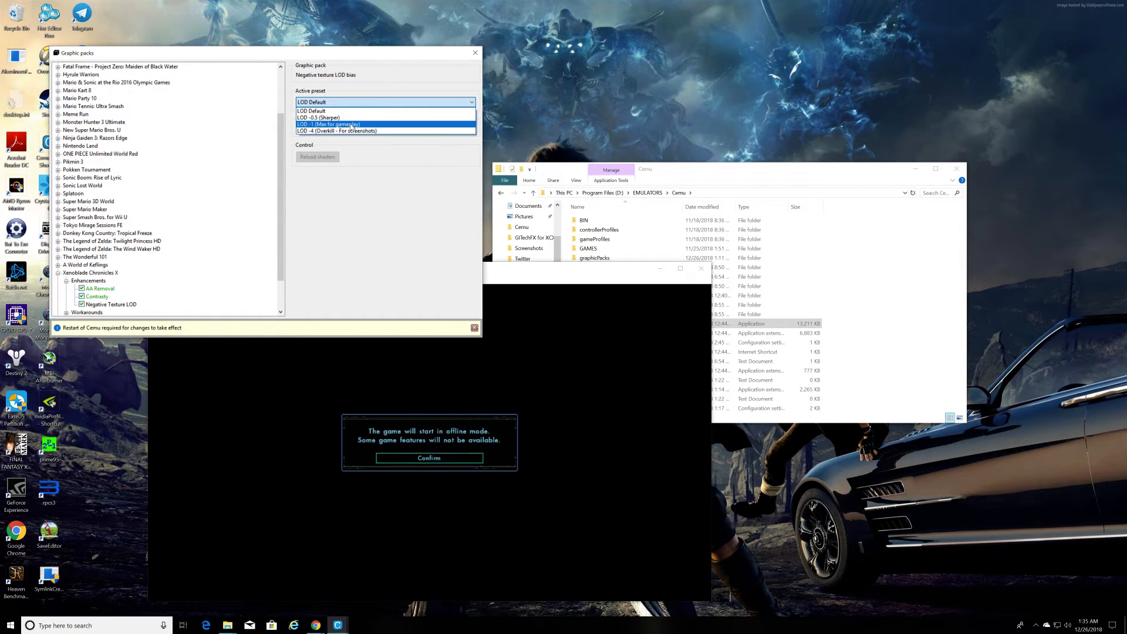
left_click(352, 125)
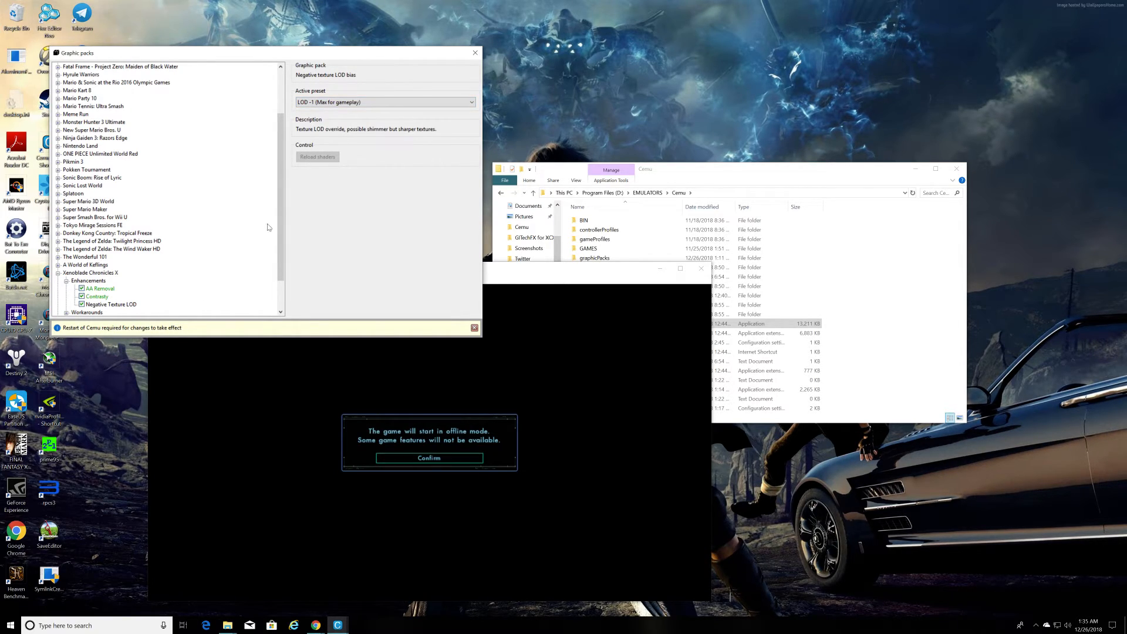
- Try enabling Performance Resolution under the Xenoblade Chronicles X Graphics packs, and disable it again
scroll(270, 229, "down", 2)
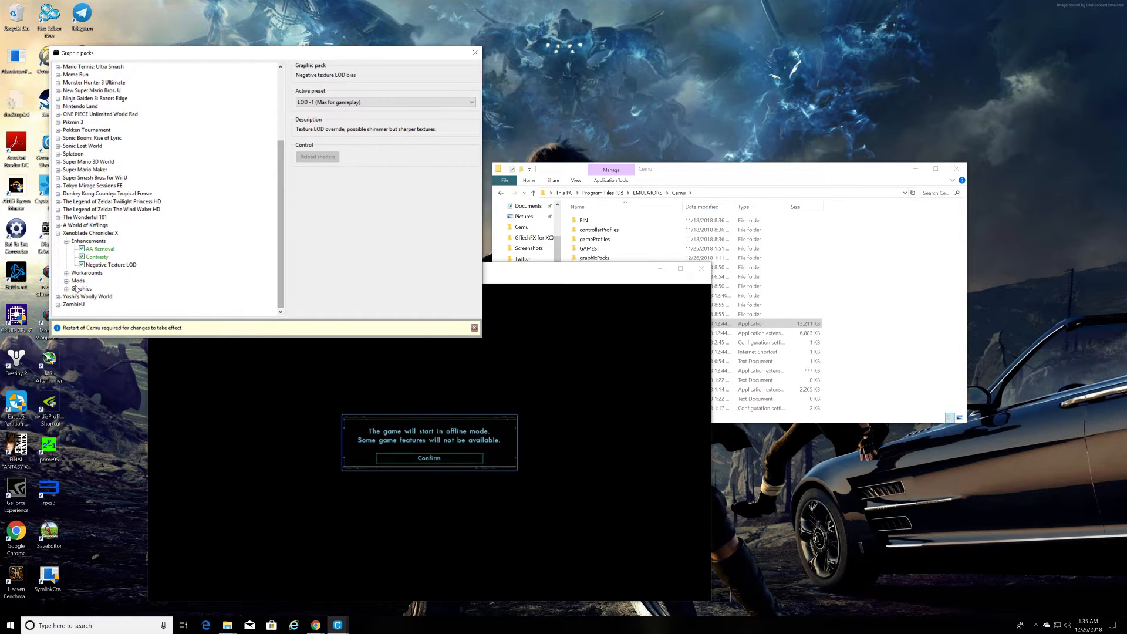
left_click(66, 289)
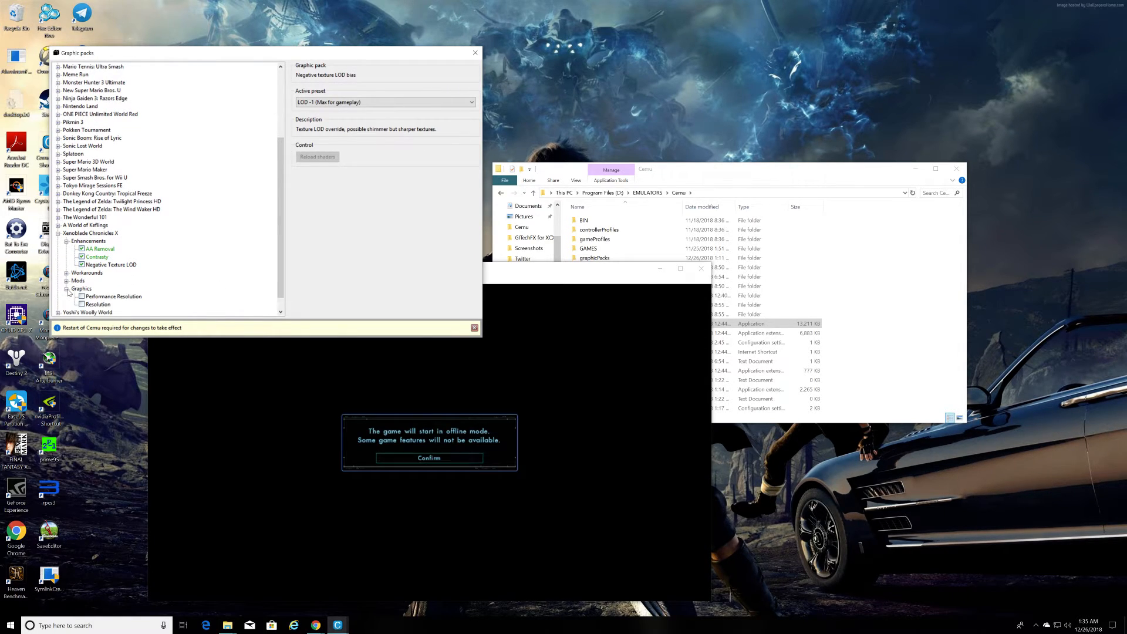
left_click(82, 297)
left_click(473, 103)
left_click(442, 110)
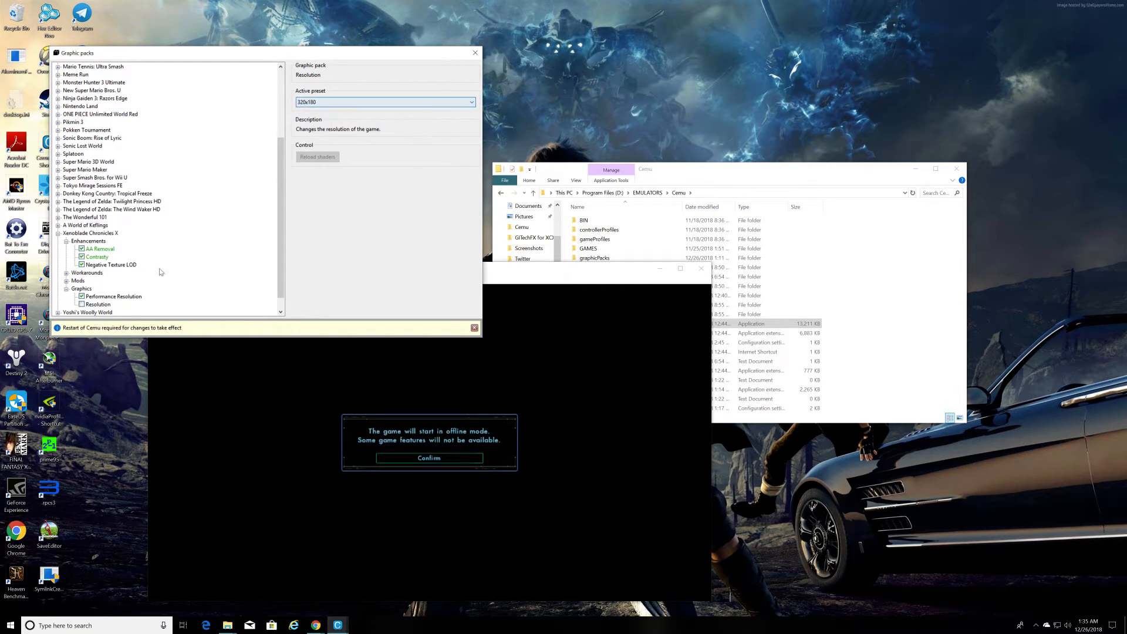
left_click(83, 297)
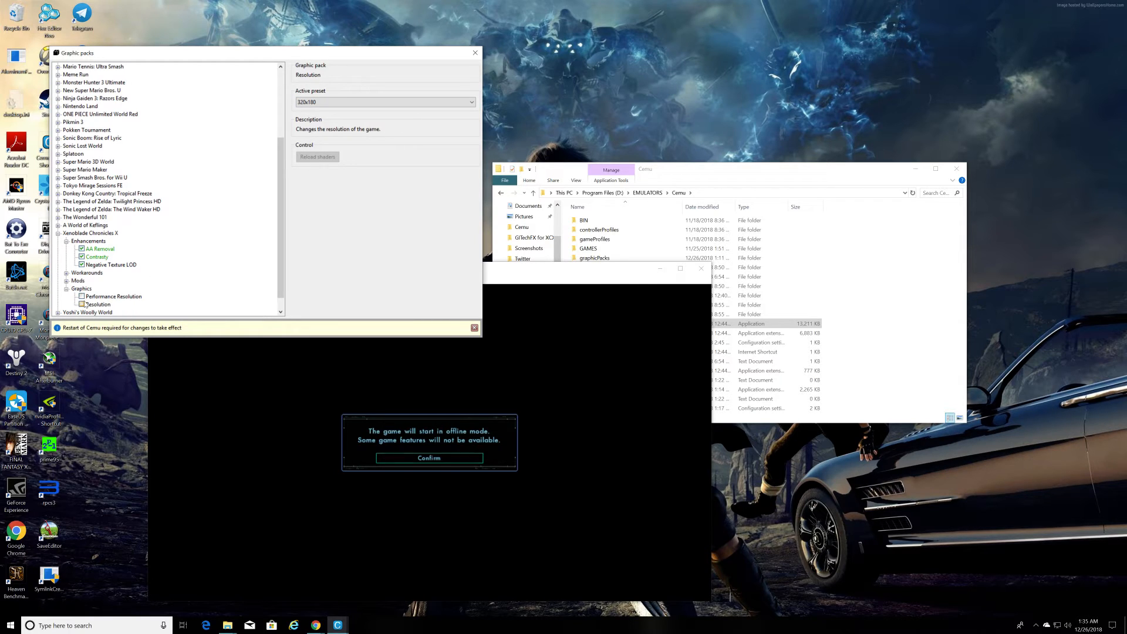
- Enable the Resolution graphic pack with the 3840x2160 (4k - Native x3) preset and reload its shaders
left_click(98, 305)
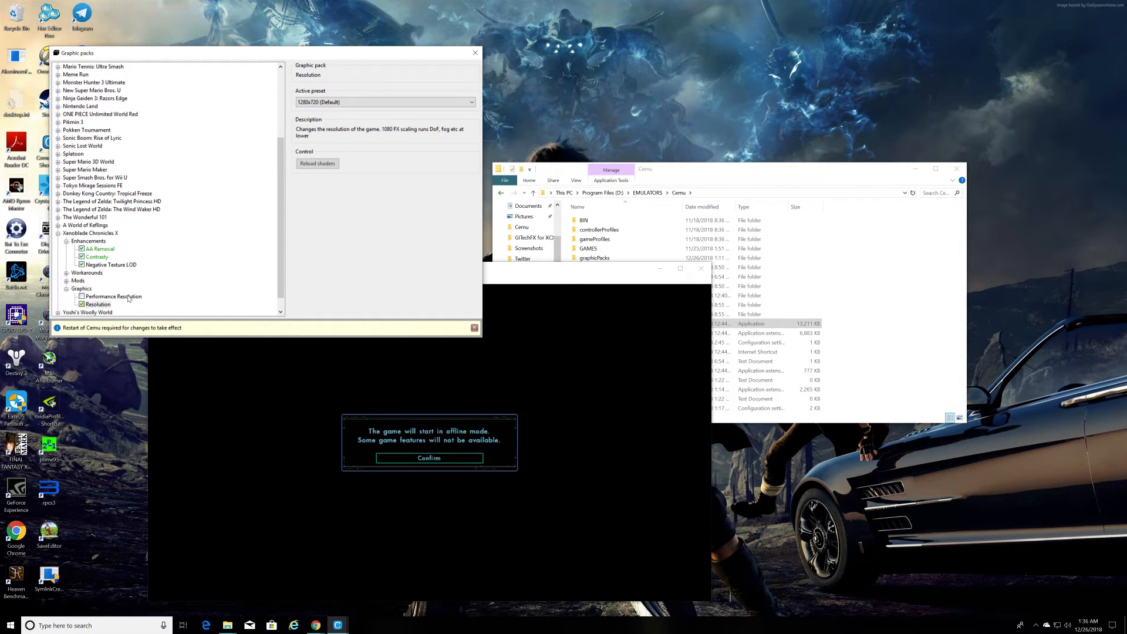
left_click(454, 103)
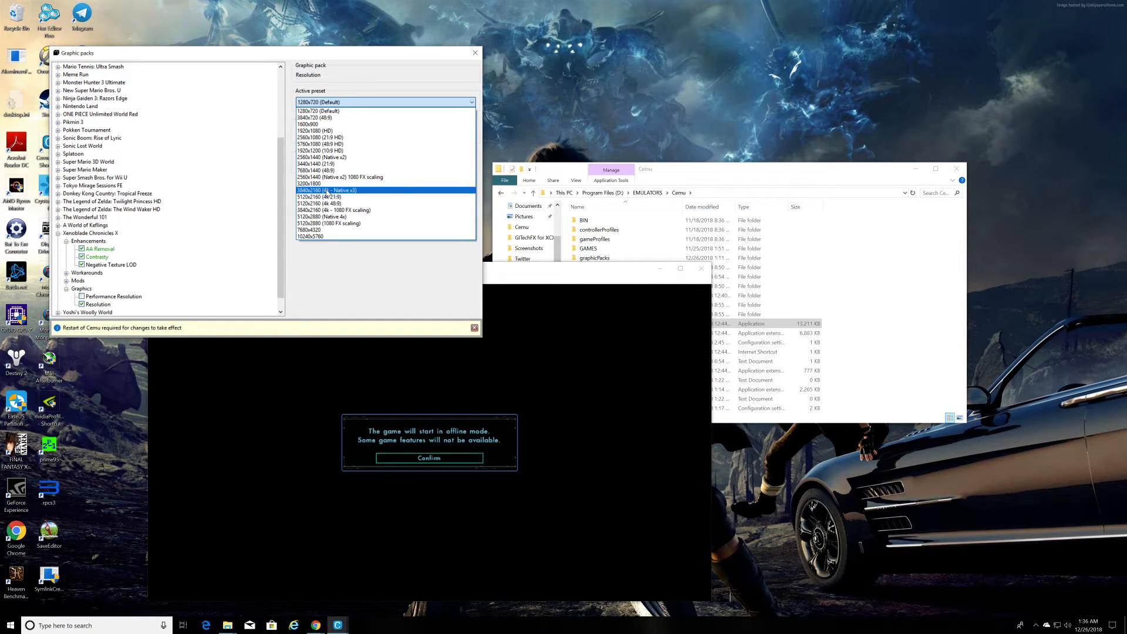
left_click(310, 190)
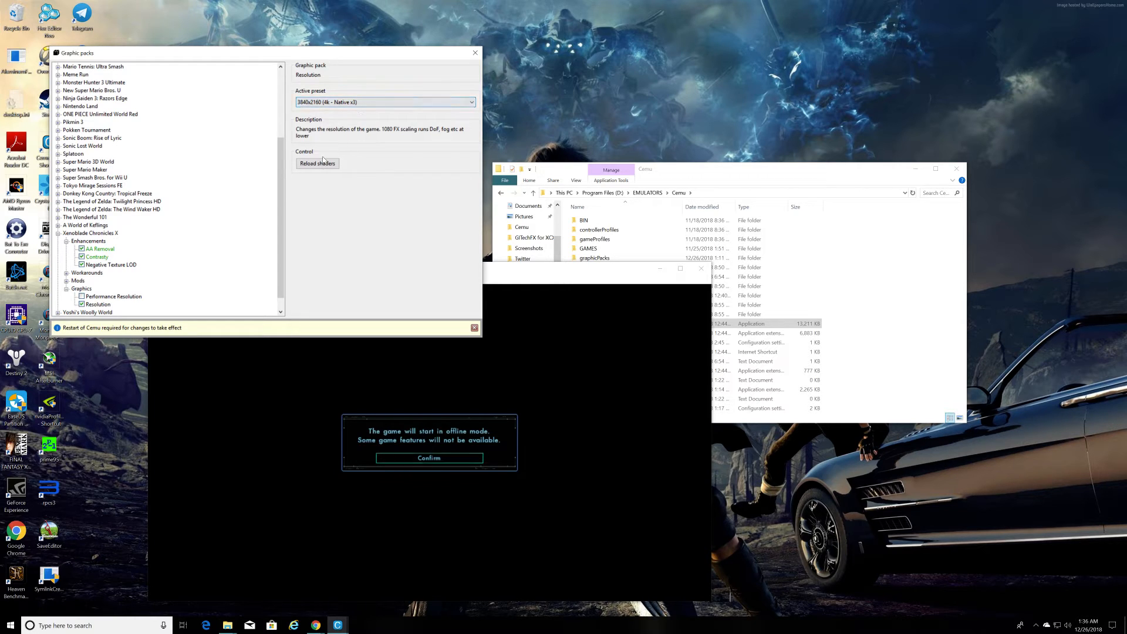
left_click(320, 166)
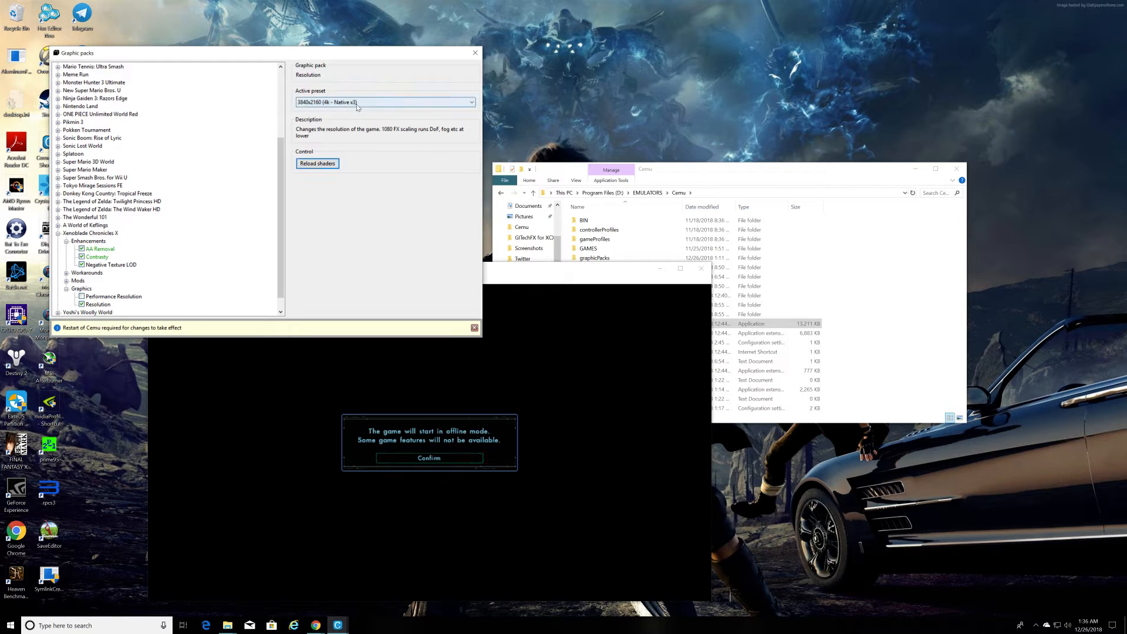
left_click(339, 103)
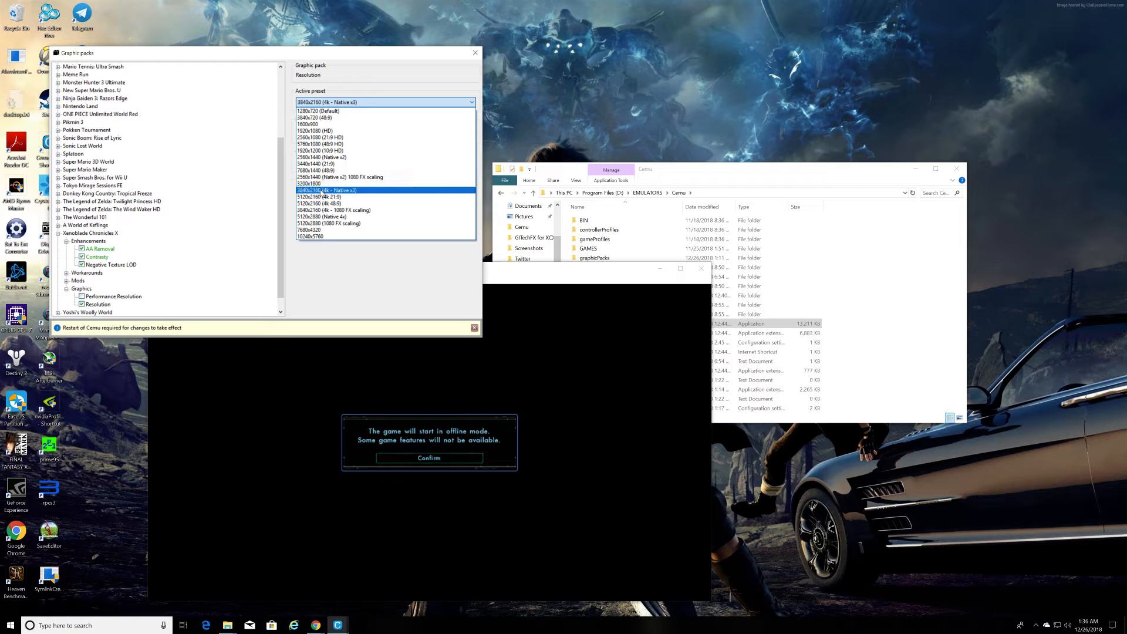
left_click(322, 191)
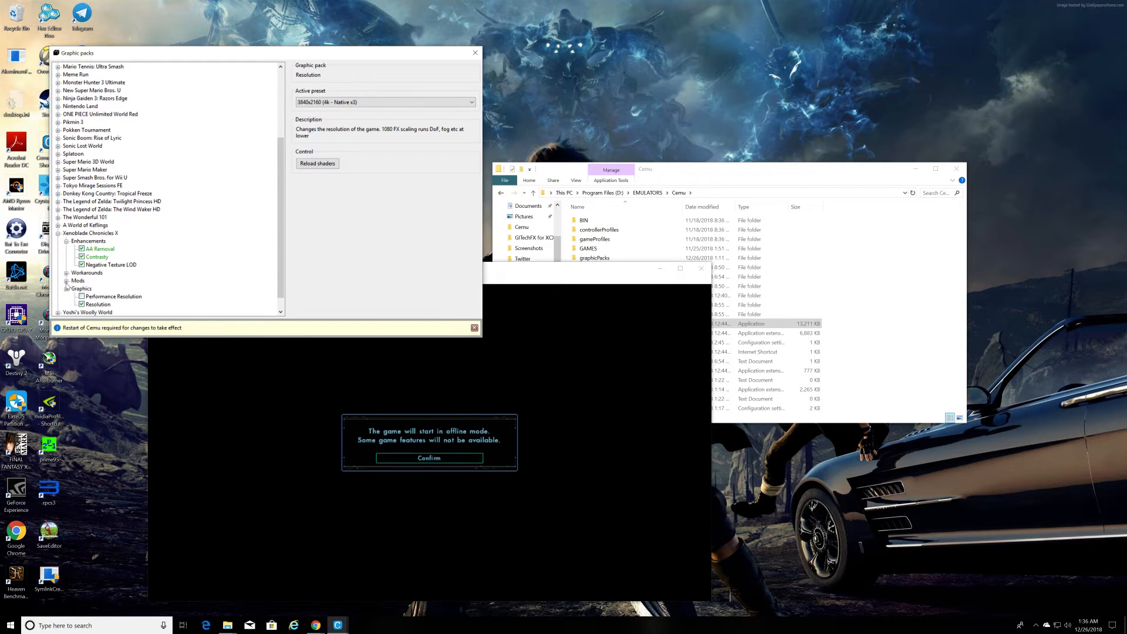
- Enable the offline tag pack under the Xenoblade Chronicles X Mods
left_click(66, 281)
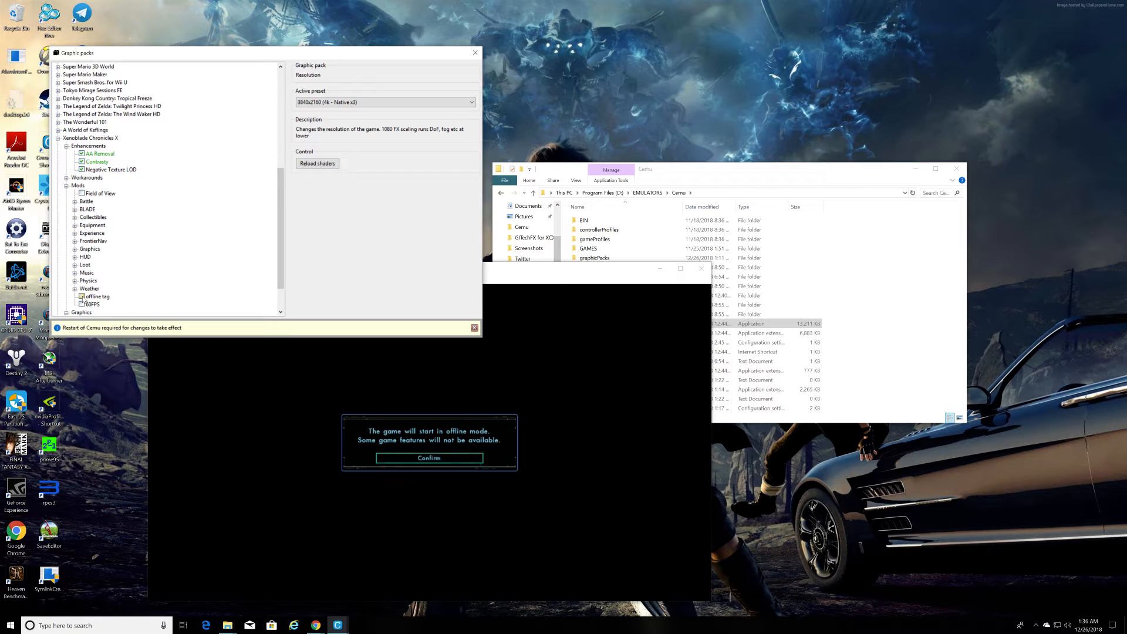
left_click(81, 297)
left_click_drag(281, 223, 280, 243)
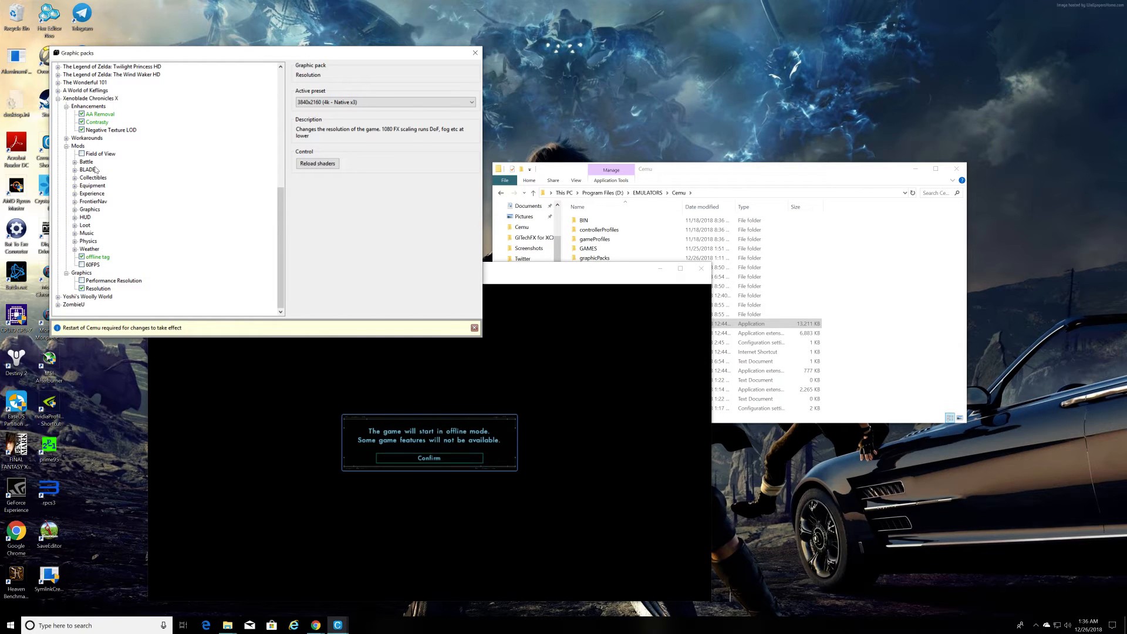
- Select the Field of View pack under Mods and review its available presets
left_click(97, 154)
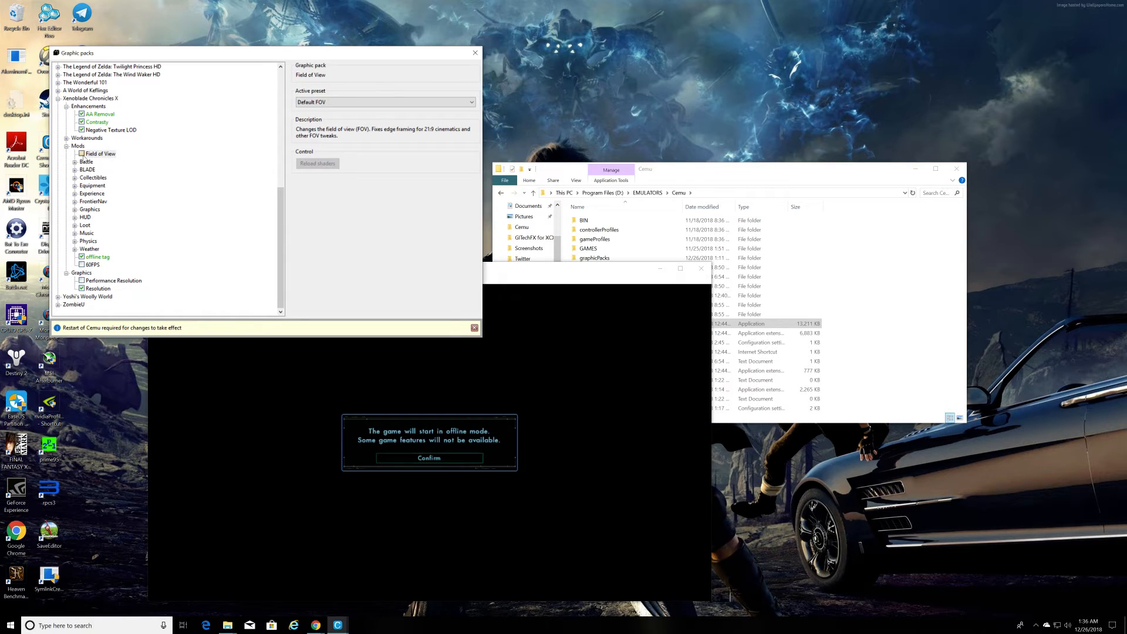
left_click_drag(281, 228, 281, 188)
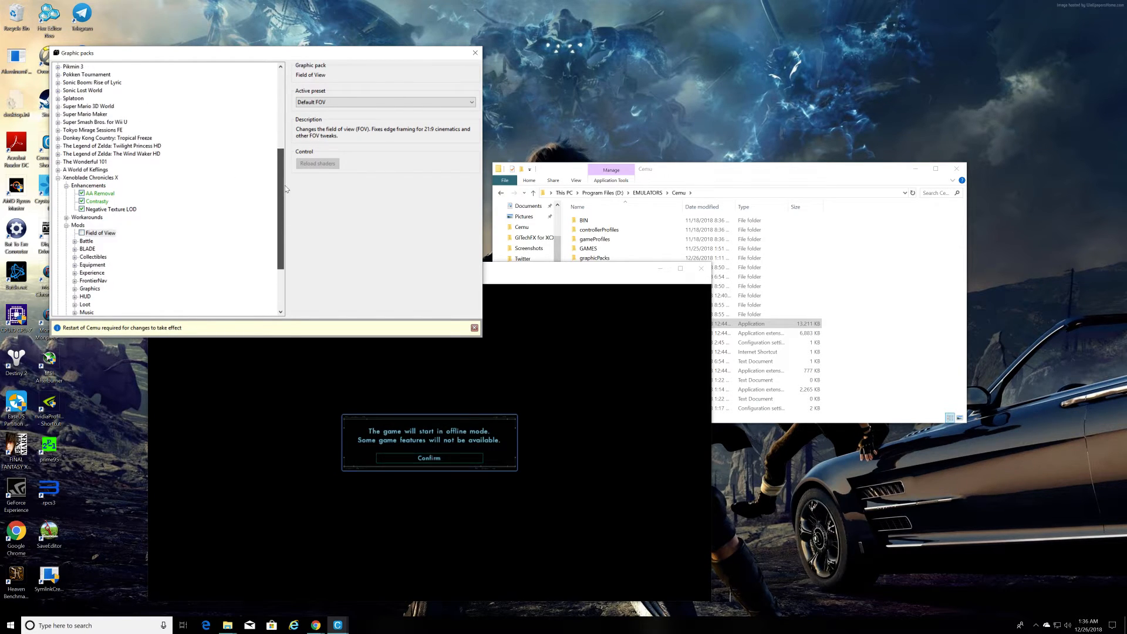
left_click(349, 103)
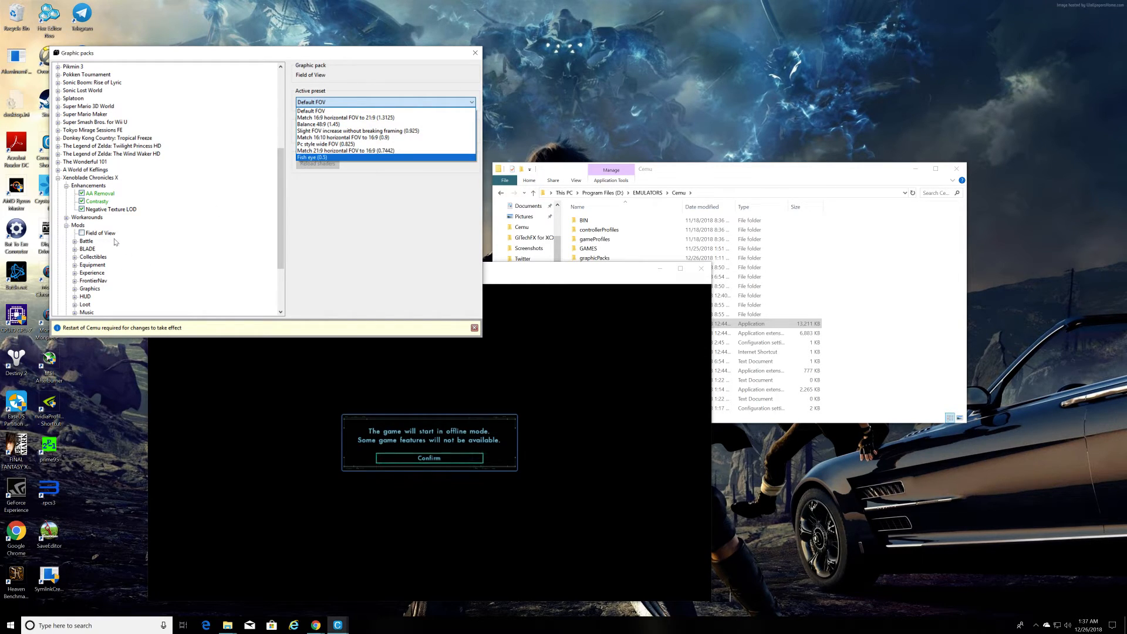
left_click(83, 236)
left_click(91, 238)
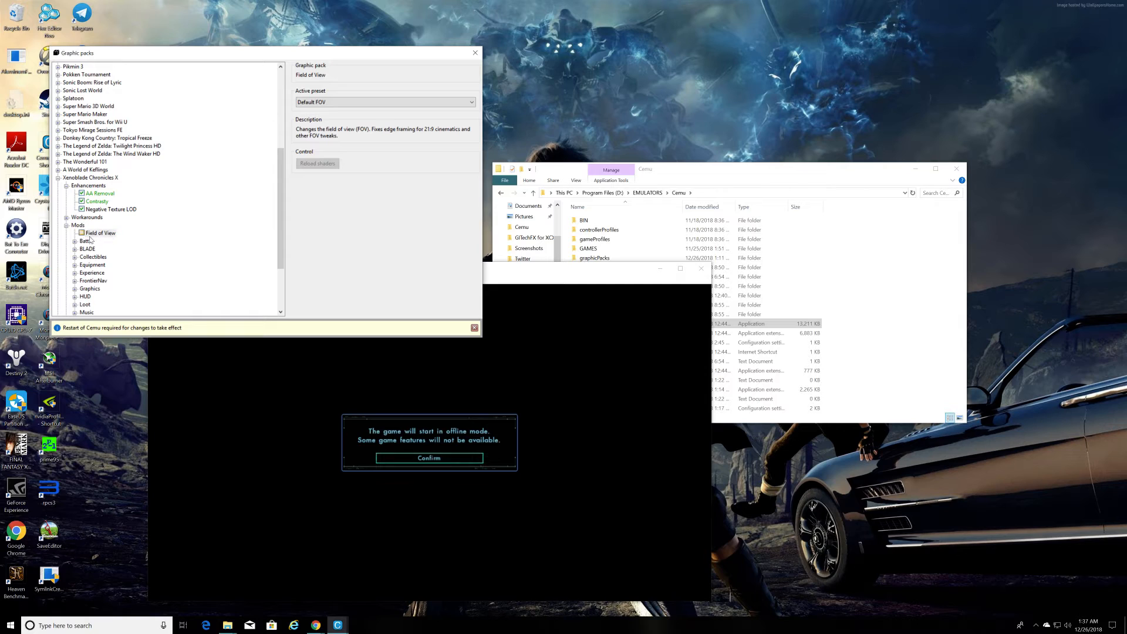
- Enable the Field of View pack under the Xenoblade Chronicles X Mods with the Default FOV preset
left_click(82, 233)
scroll(154, 211, "up", 1)
scroll(155, 210, "down", 2)
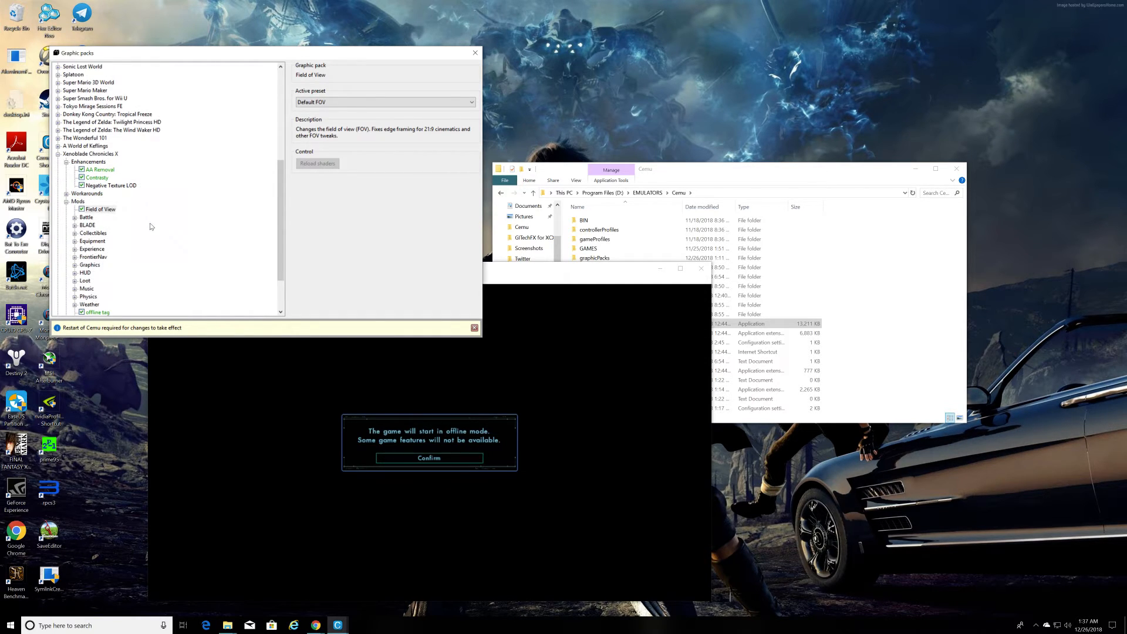
- Check the active presets of the Negative Texture LOD and Resolution packs, and close the graphic packs window
left_click(111, 185)
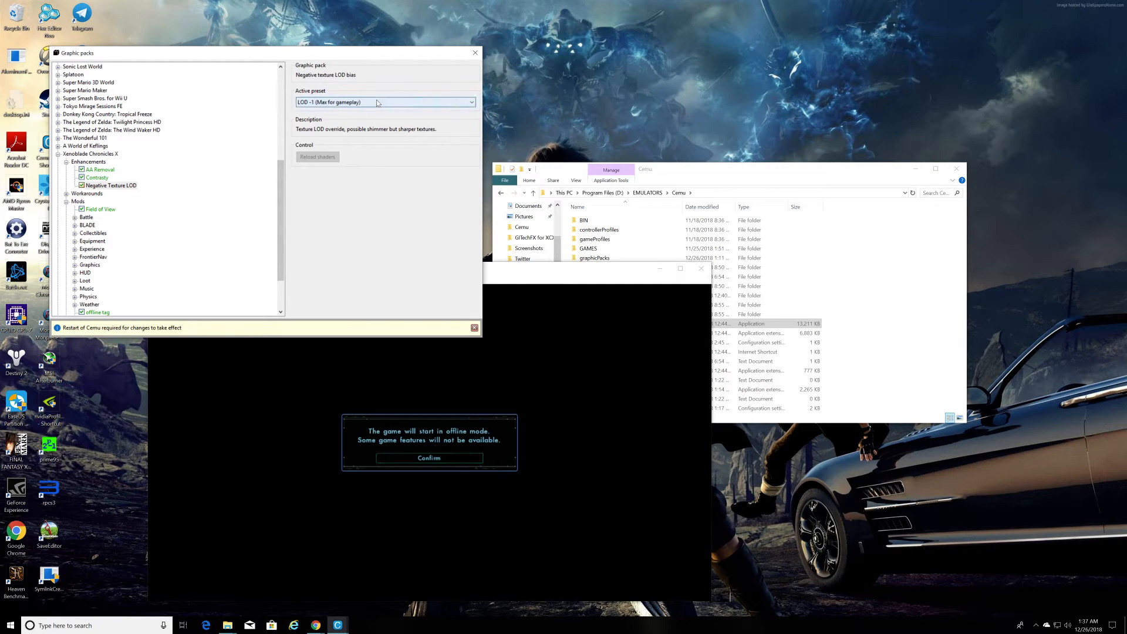
left_click_drag(279, 224, 279, 247)
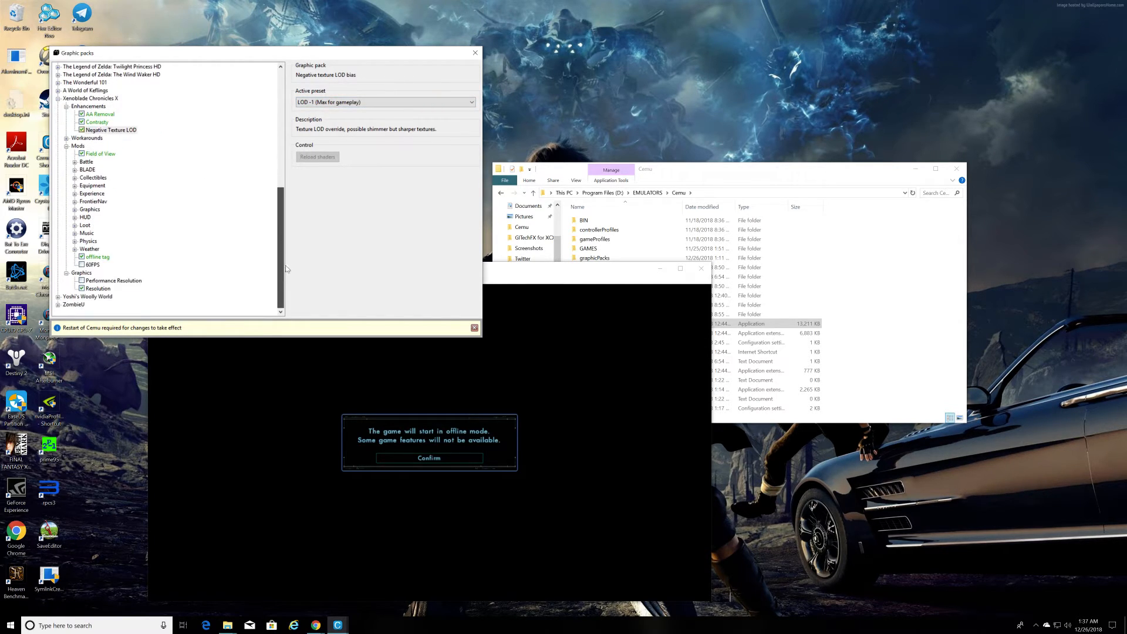
left_click(107, 290)
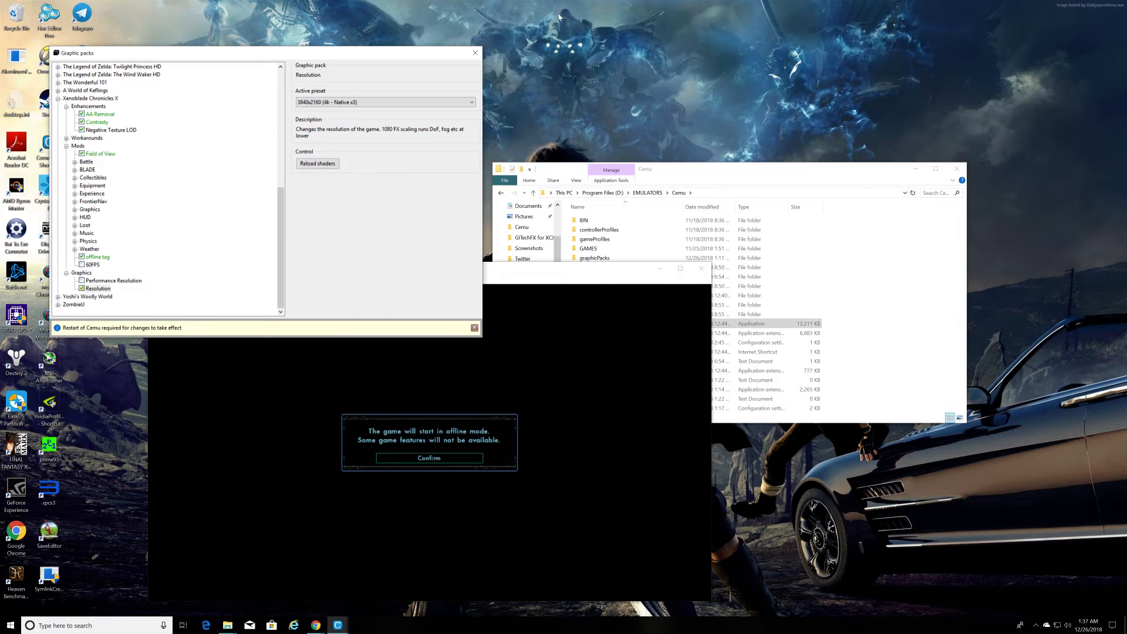
left_click(475, 54)
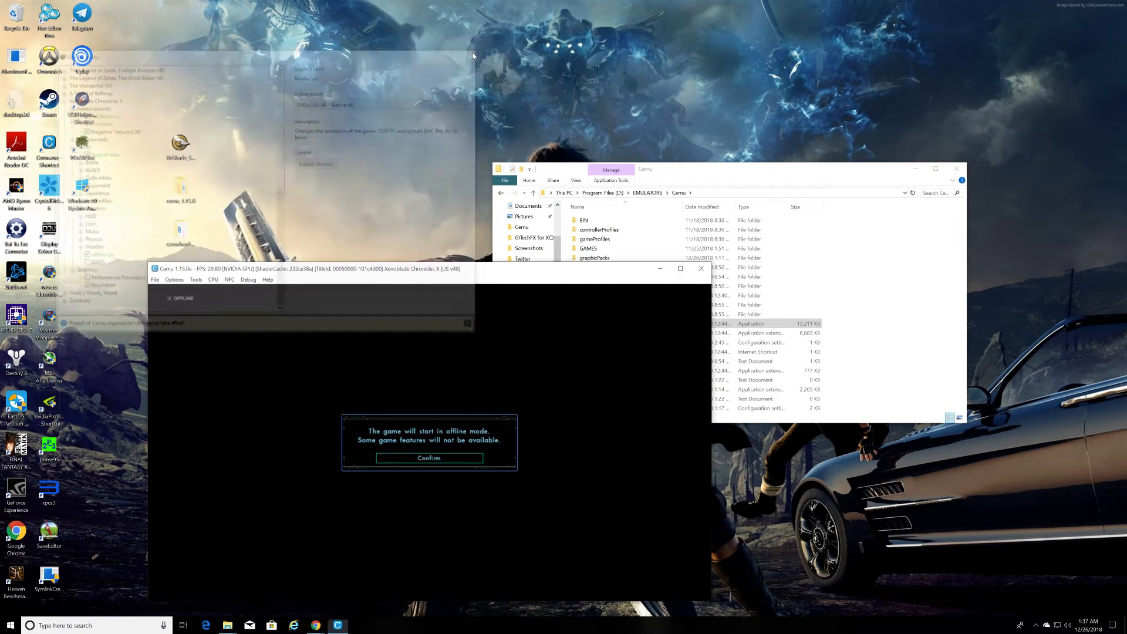
- Exit Cemu and relaunch it from Cemu.exe in the Cemu folder to apply the graphic pack changes
left_click(155, 280)
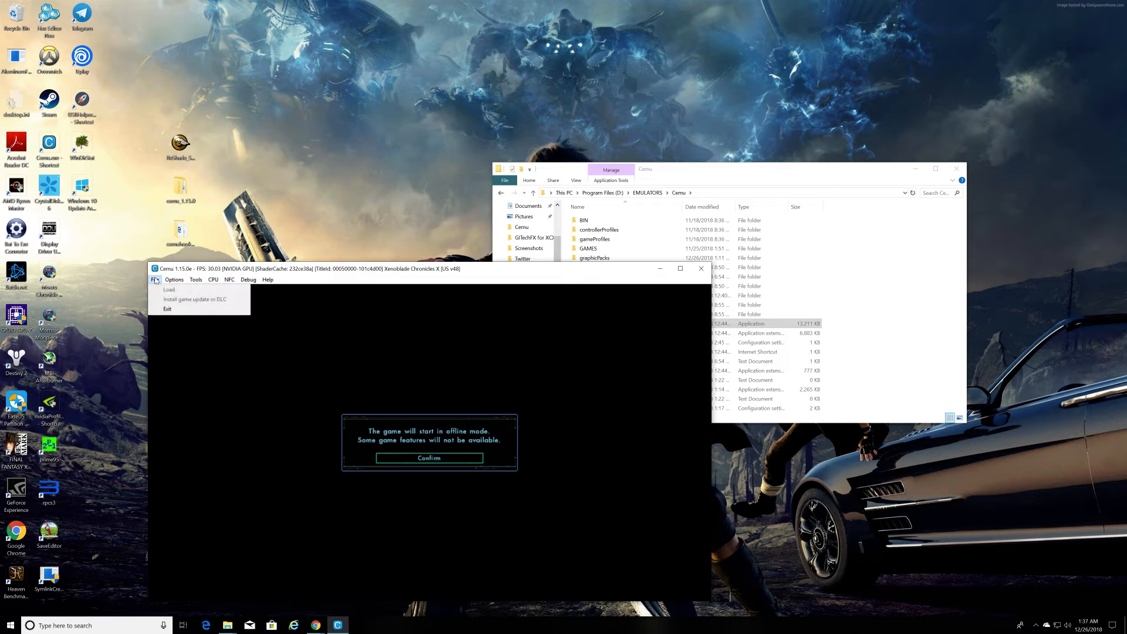
left_click(170, 312)
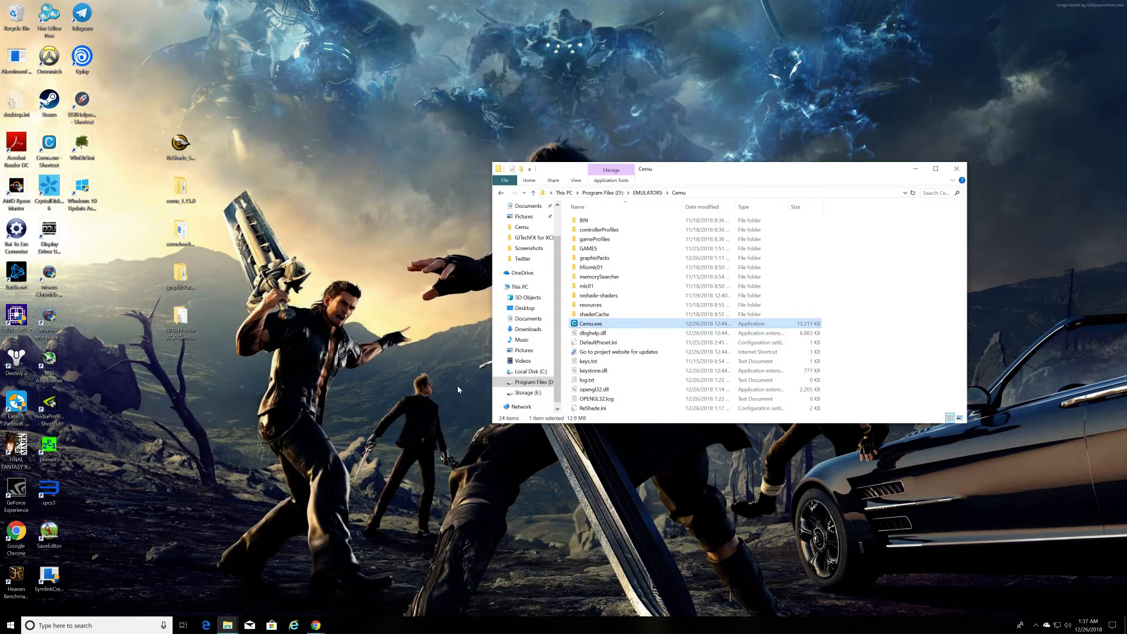
double_click(593, 324)
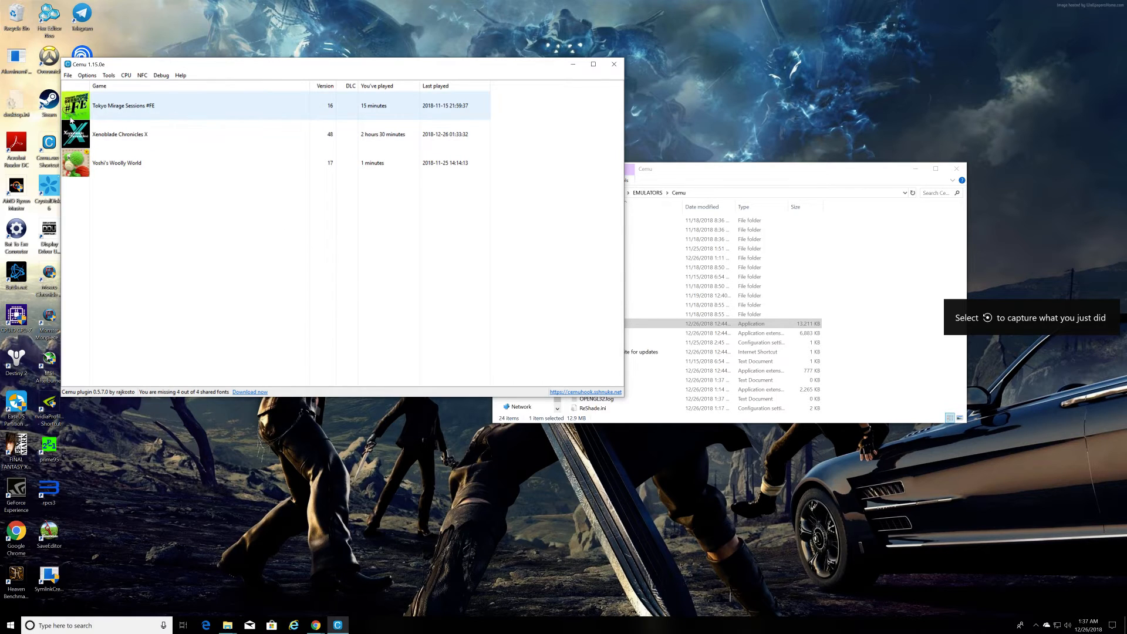
- Reopen the graphic packs and check the Xenoblade Chronicles X Enhancements and the Resolution pack's preset
left_click(87, 75)
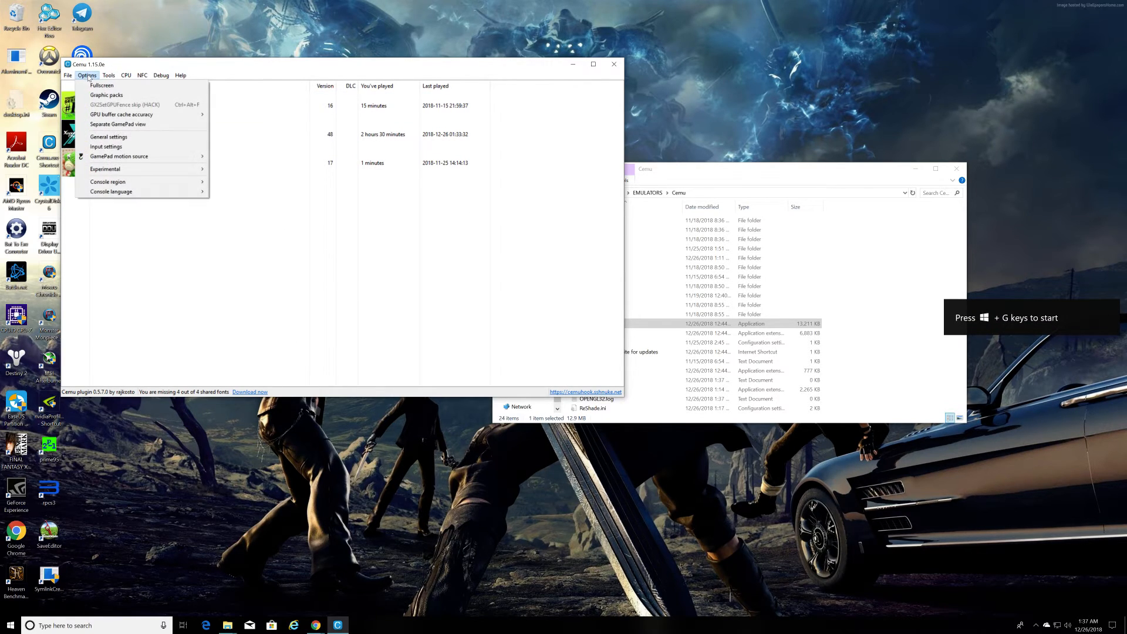
left_click(100, 88)
scroll(231, 342, "down", 1)
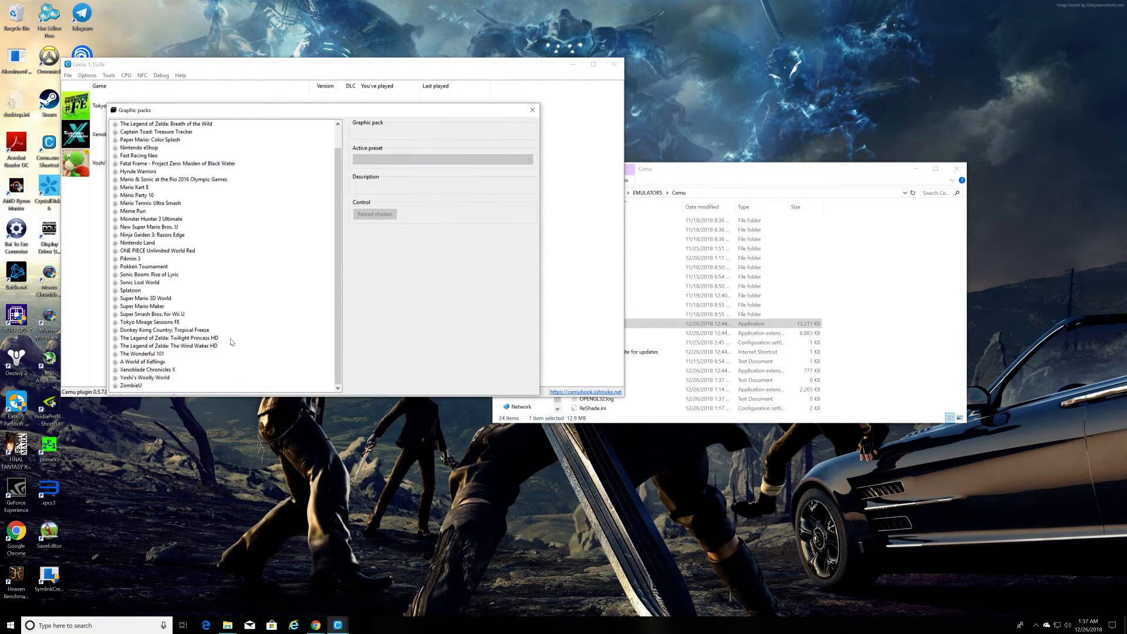
left_click(116, 370)
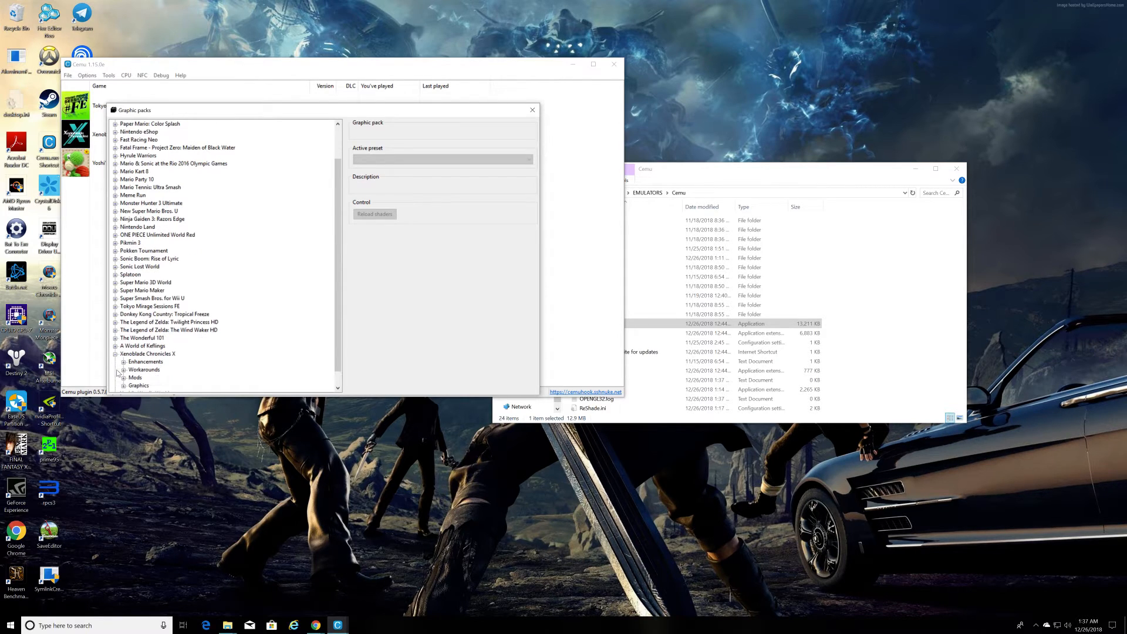
scroll(145, 364, "down", 1)
left_click(123, 346)
scroll(124, 352, "down", 1)
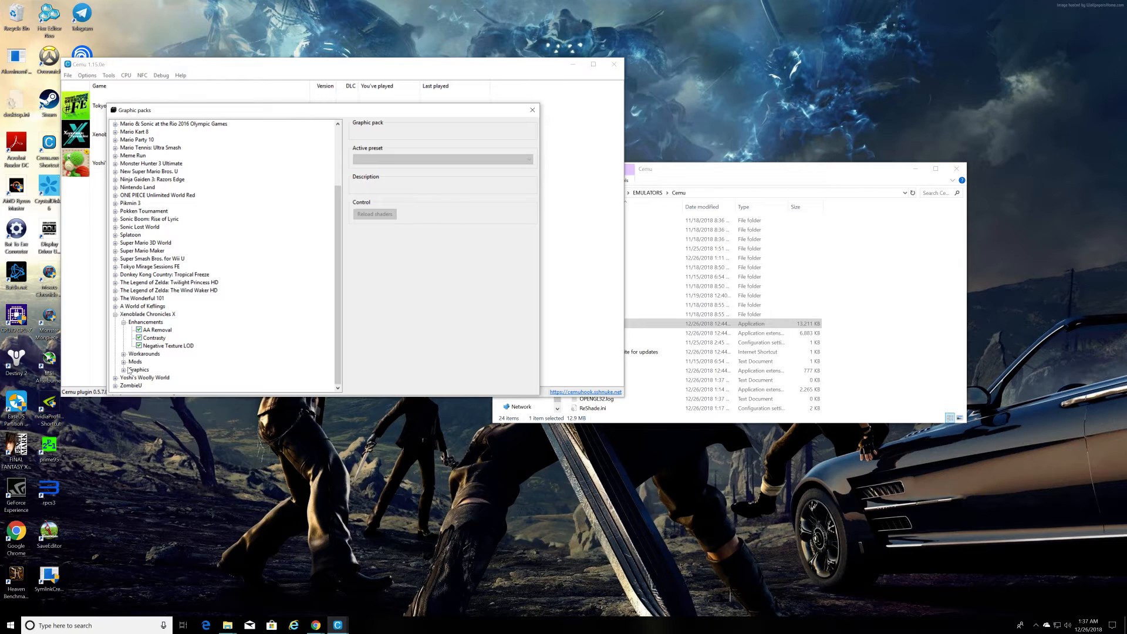
left_click(124, 370)
scroll(135, 370, "down", 1)
left_click(155, 369)
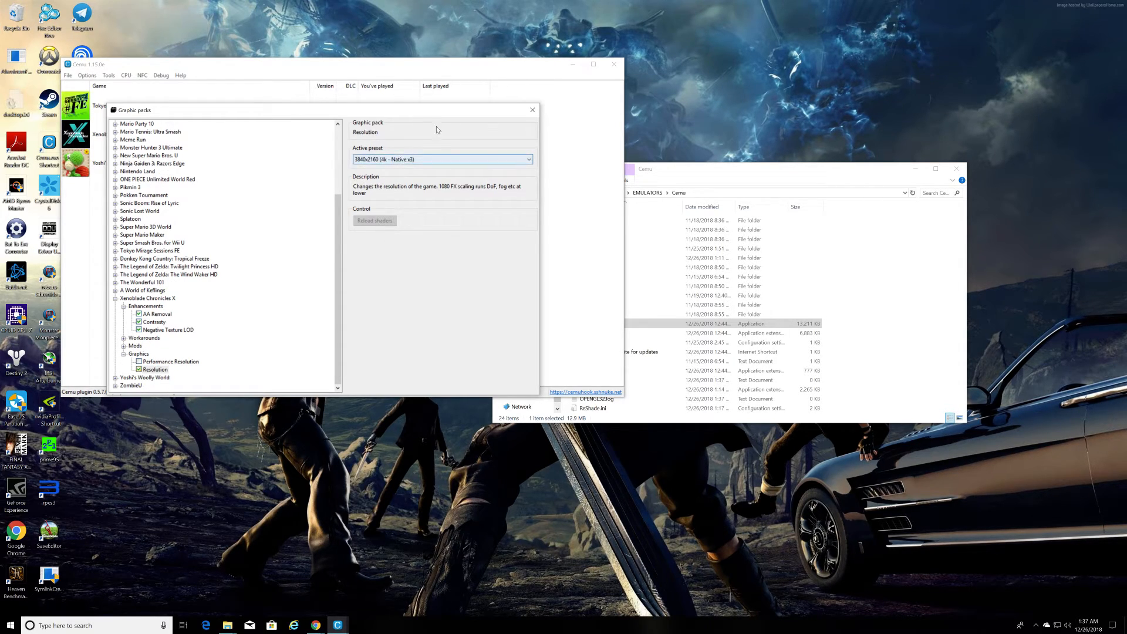
left_click(534, 110)
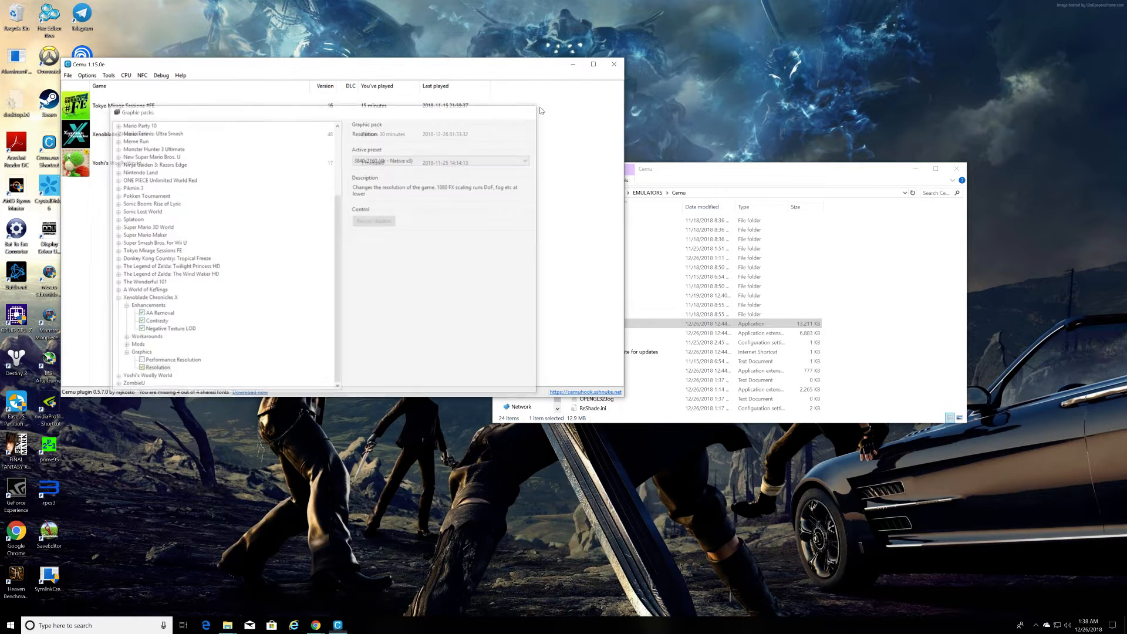
- Start Xenoblade Chronicles X from the game list
left_click(117, 133)
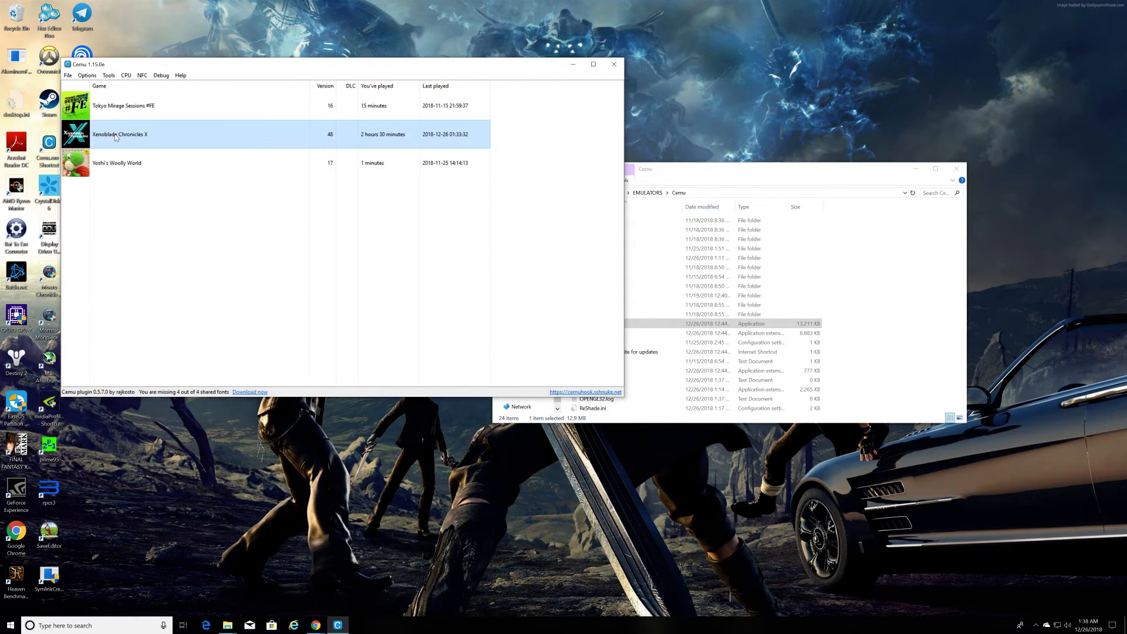
right_click(116, 137)
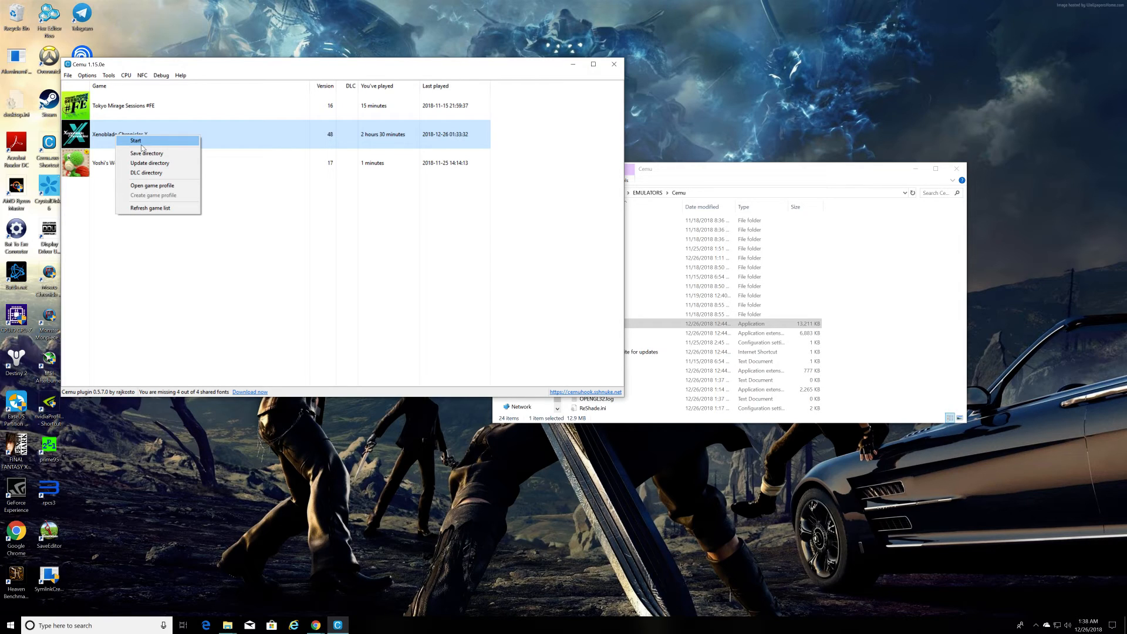
left_click(140, 141)
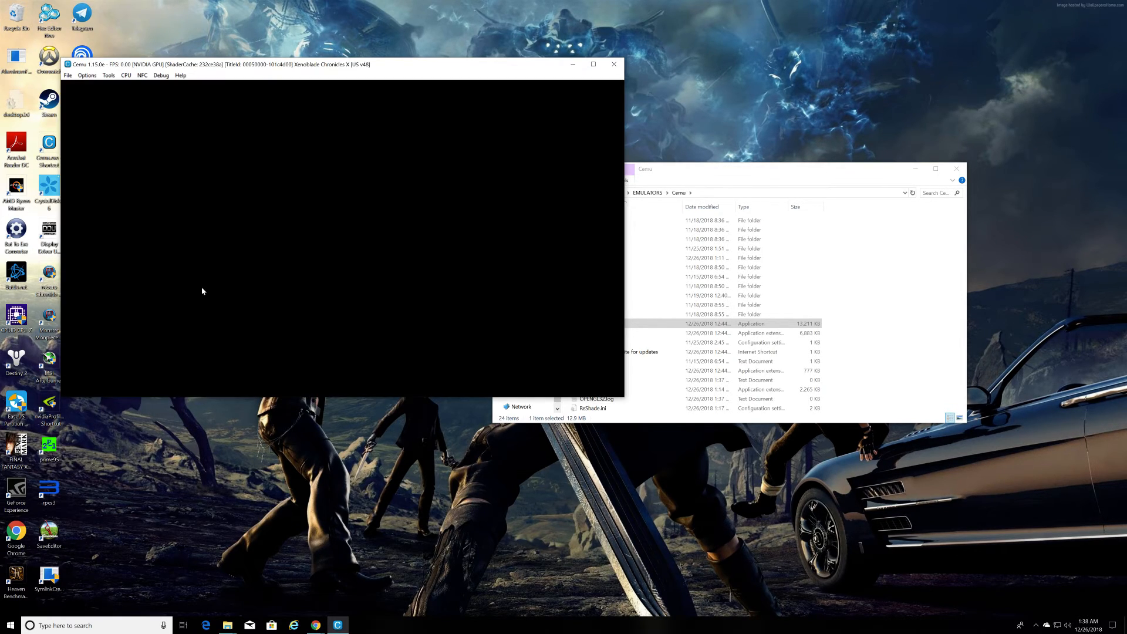
- Switch the running game to full screen and confirm its offline mode notice
left_click(67, 75)
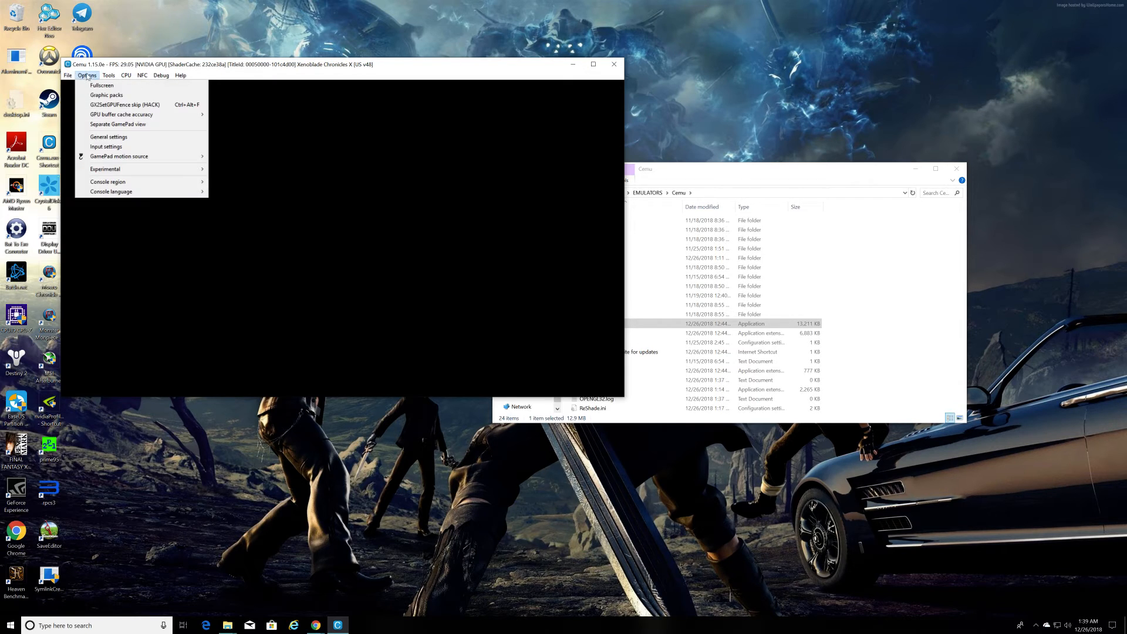
left_click(101, 85)
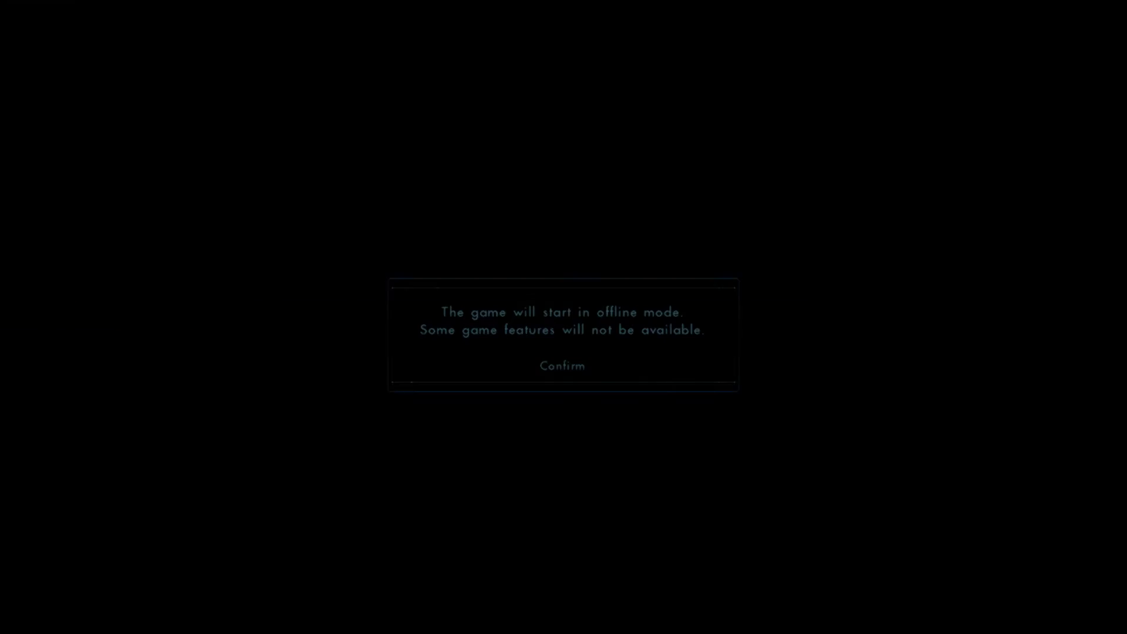
key("Return")
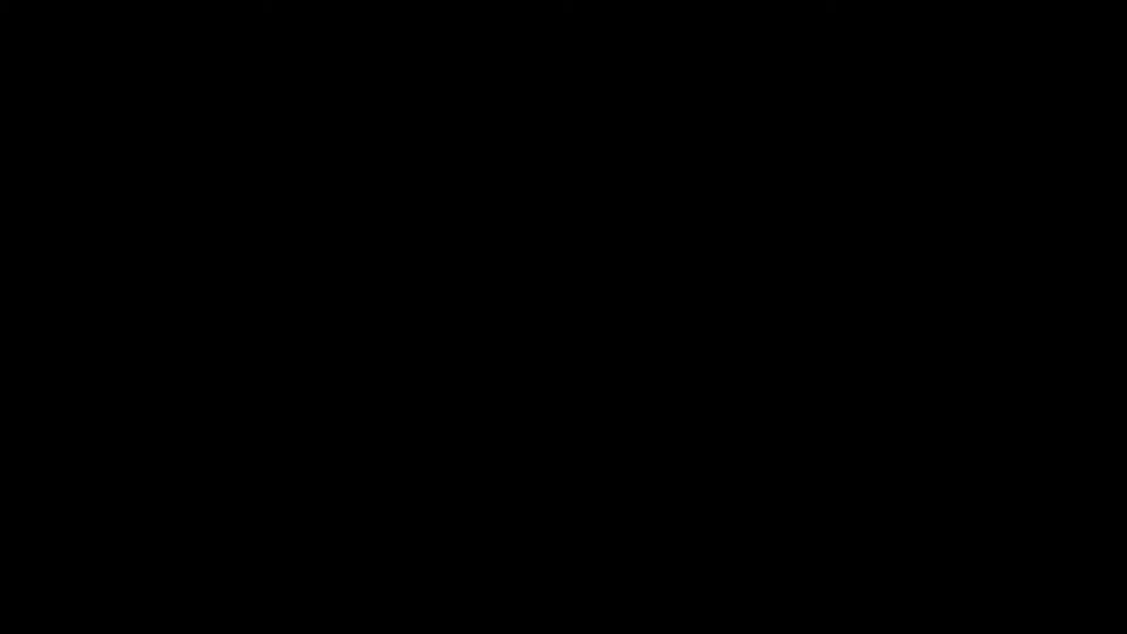